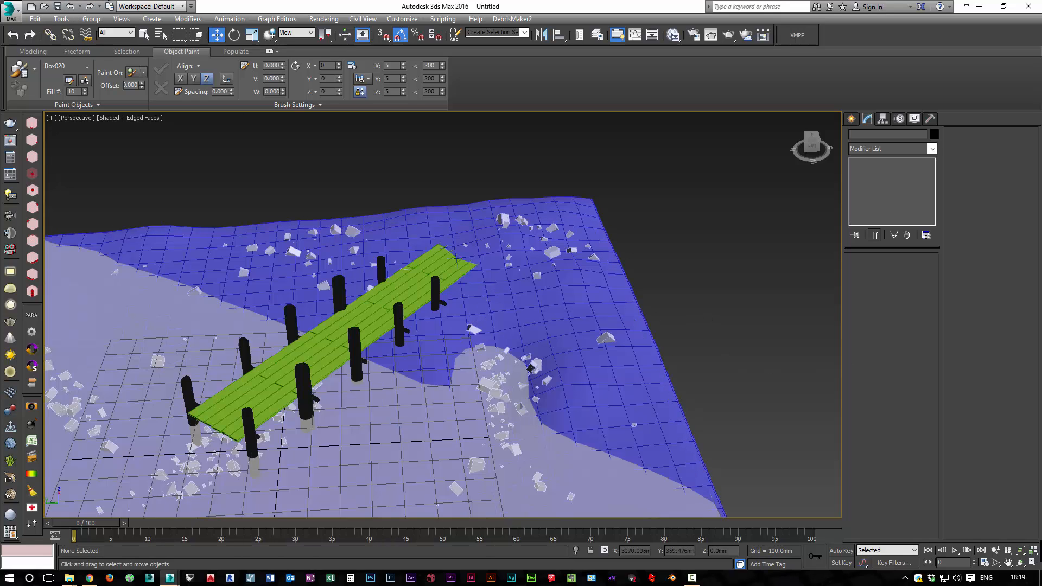
Start merging an external scene file and open the VizPeople_Free_3d_Models_Birch_Trees folder from the recent locations
{"action": "left_click", "coordinate": [12, 9]}
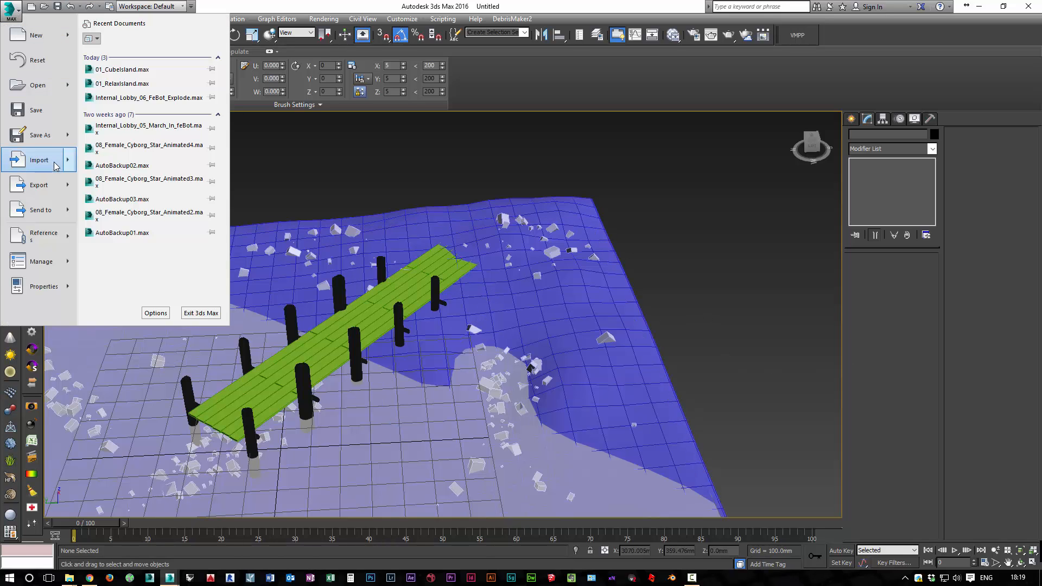
{"action": "left_click", "coordinate": [64, 160]}
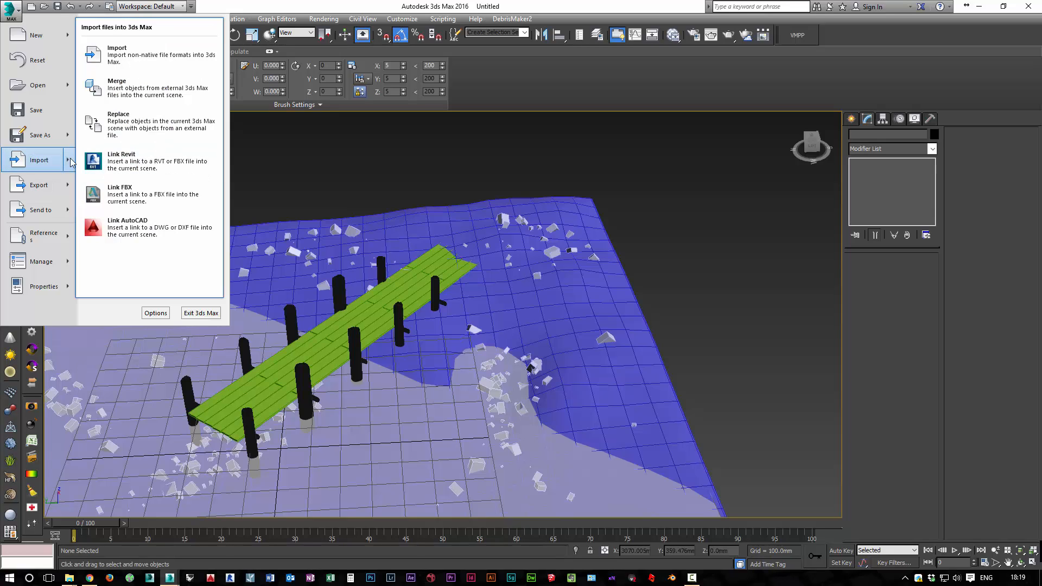
{"action": "left_click", "coordinate": [135, 86]}
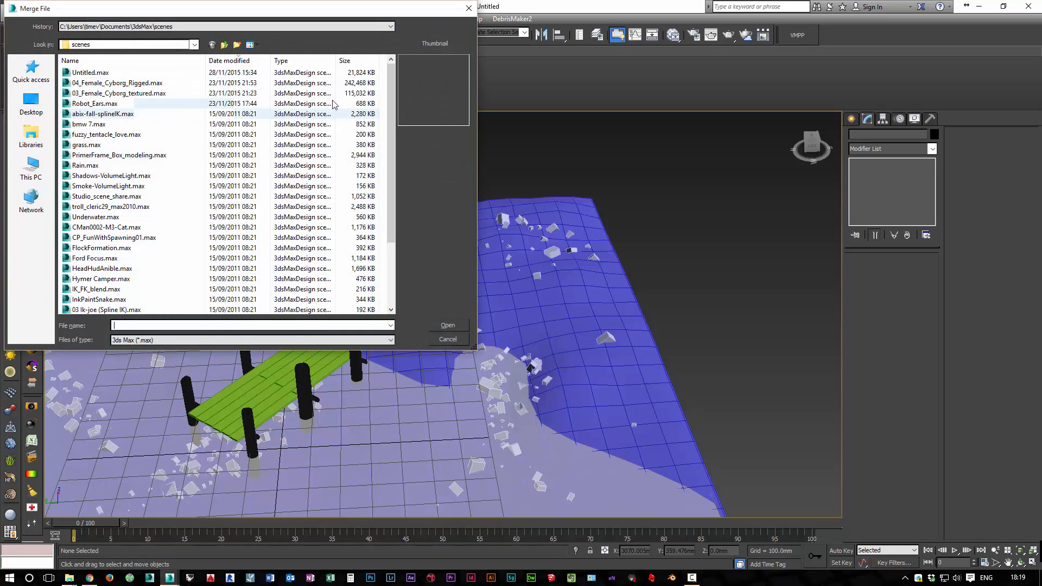
{"action": "left_click_drag", "start_coordinate": [392, 82], "coordinate": [392, 69]}
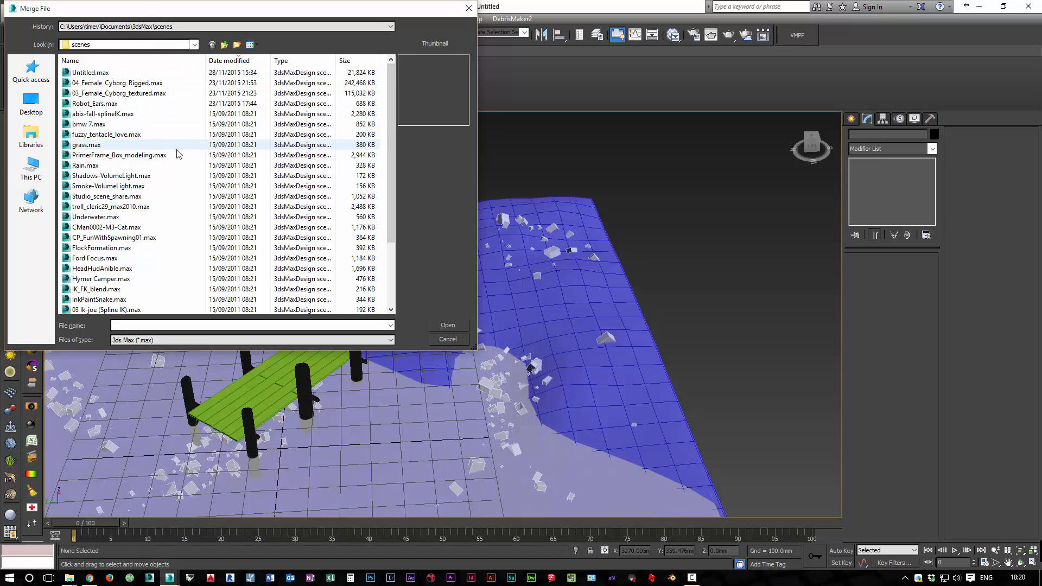
{"action": "left_click", "coordinate": [140, 26]}
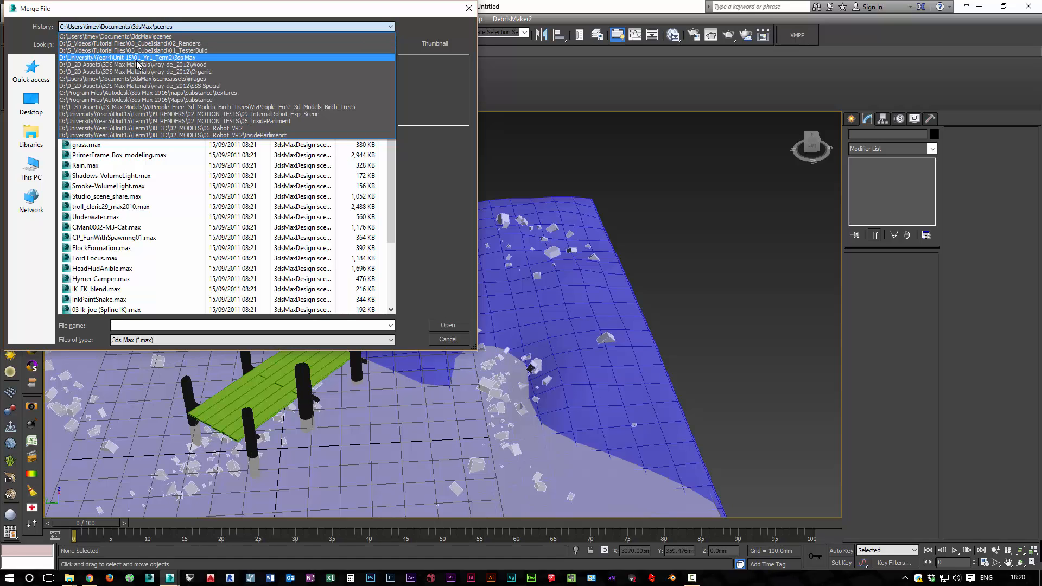
{"action": "left_click", "coordinate": [121, 106]}
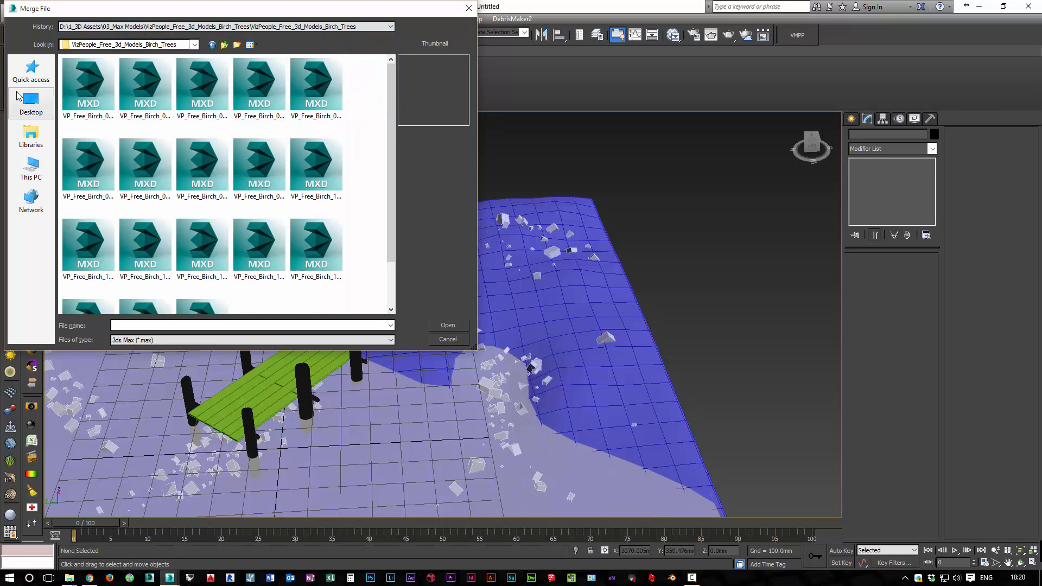
Preview a few birch files and merge the tree object from VP_Free_Birch_02.max into the scene
{"action": "left_click", "coordinate": [86, 95]}
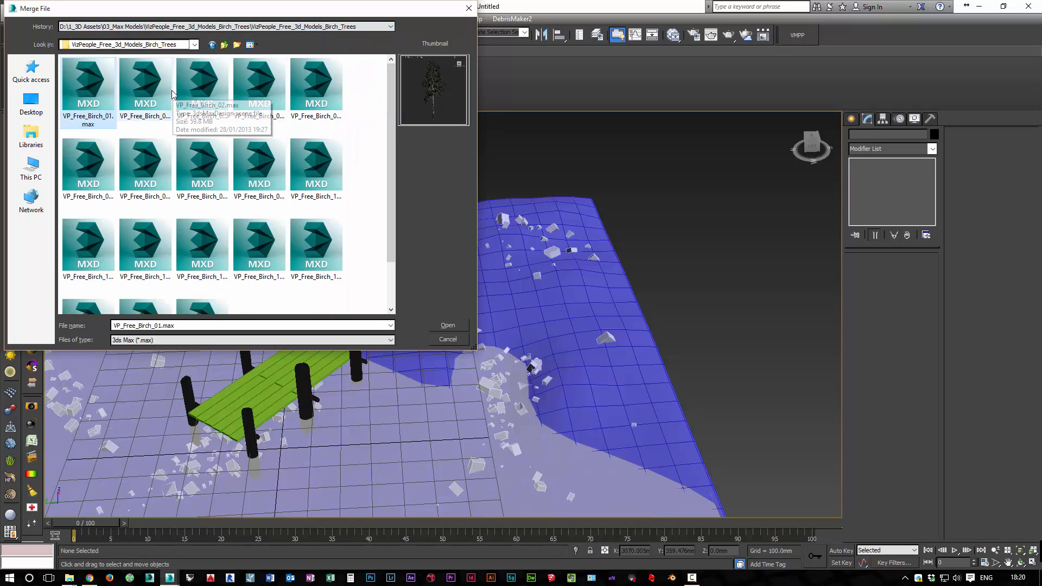
{"action": "left_click", "coordinate": [213, 91]}
{"action": "left_click", "coordinate": [145, 90]}
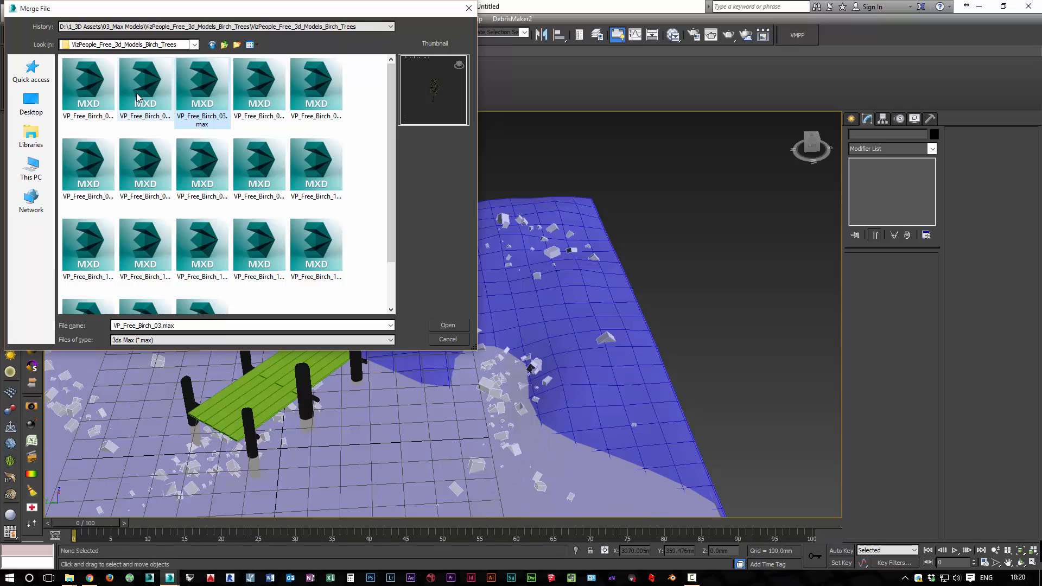
{"action": "double_click", "coordinate": [146, 89]}
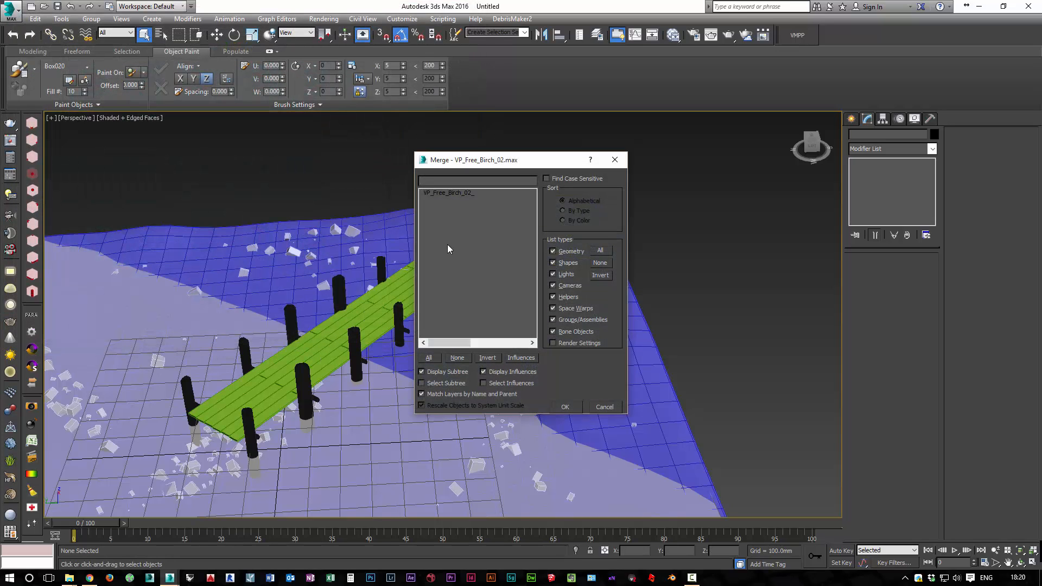
{"action": "left_click", "coordinate": [450, 193]}
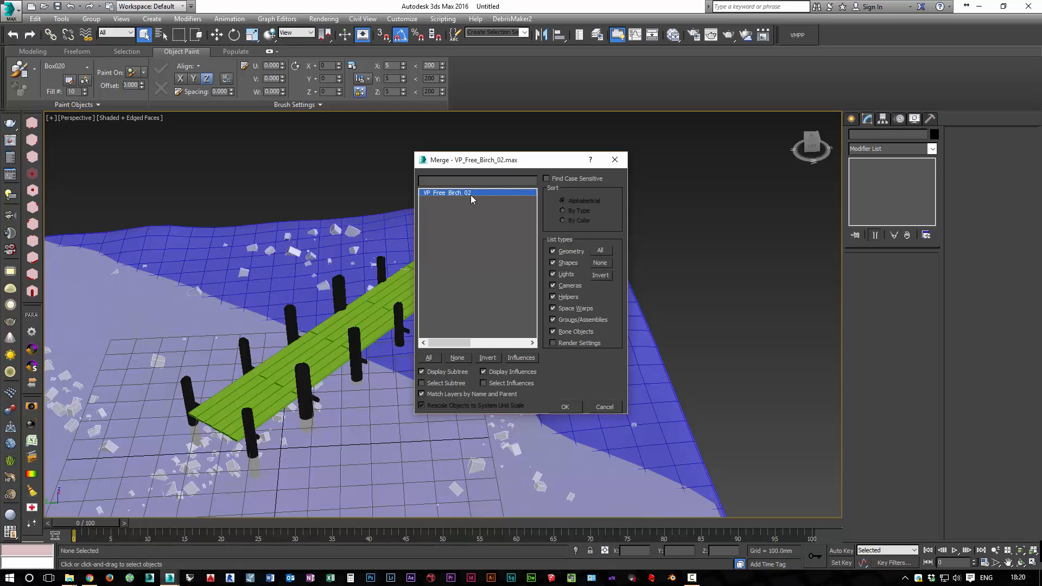
{"action": "left_click", "coordinate": [556, 409]}
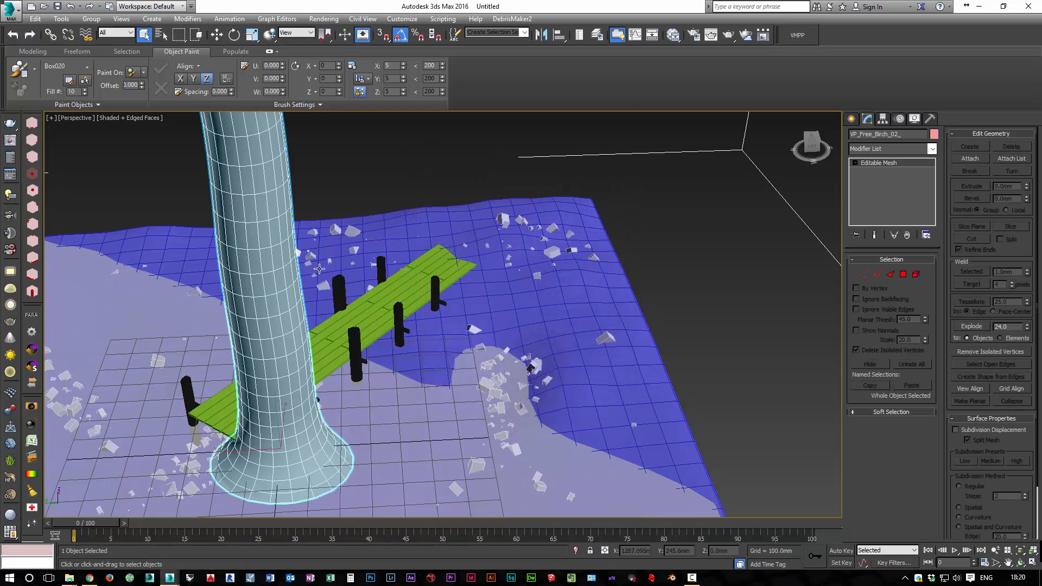
Scale the oversized merged birch down uniformly until it suits the size of the terrain block
{"action": "scroll", "coordinate": [561, 397], "scroll_direction": "down", "scroll_amount": 5}
{"action": "key", "text": "r"}
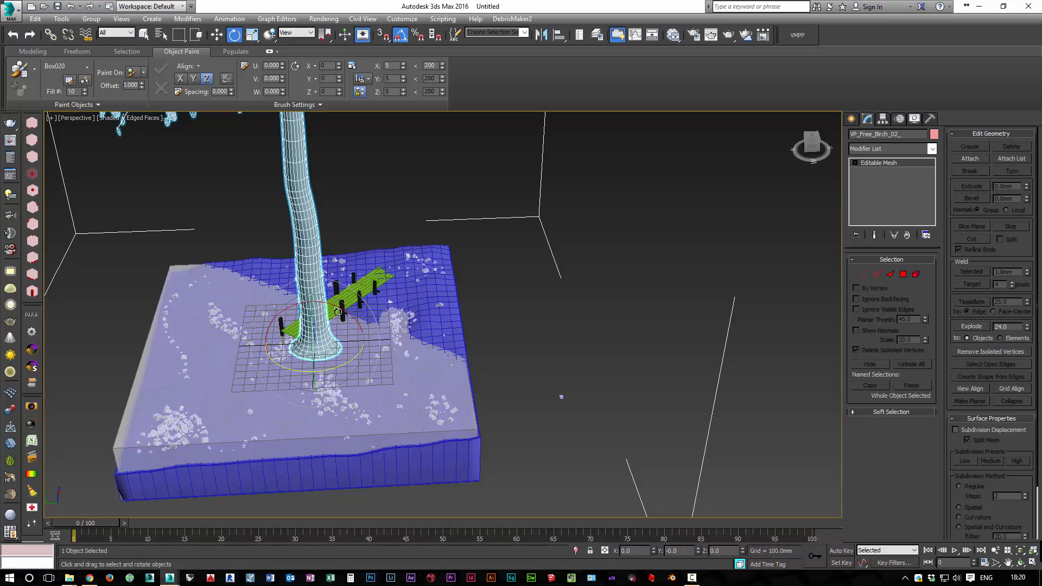
{"action": "left_click_drag", "start_coordinate": [308, 342], "coordinate": [349, 532]}
Move the birch onto the blue bank at about X 1503, Y 638 mm and raise it to about Z 12.5 mm
{"action": "key", "text": "w"}
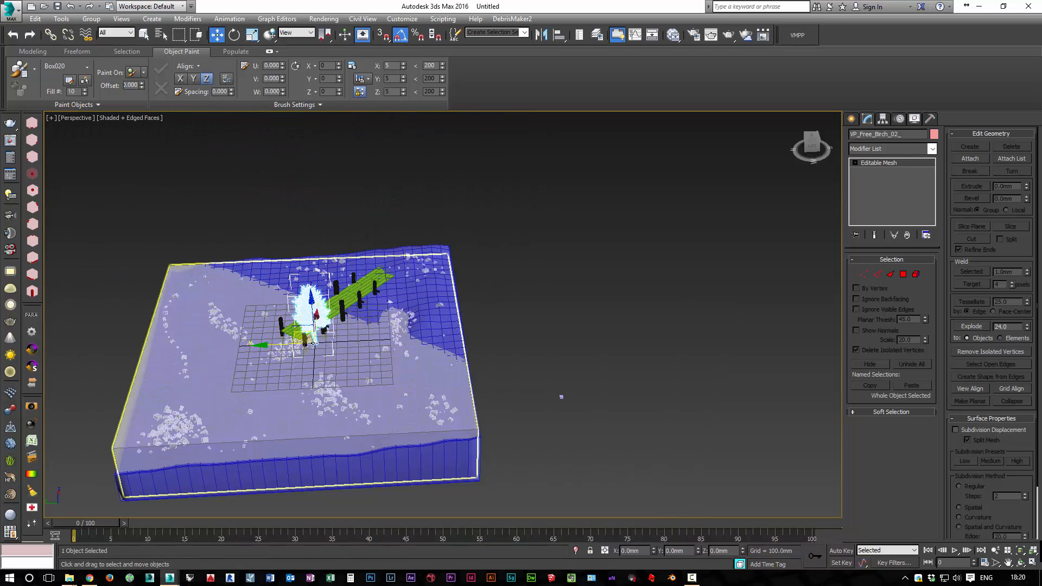
{"action": "left_click_drag", "start_coordinate": [302, 335], "coordinate": [260, 266]}
{"action": "key", "text": "z"}
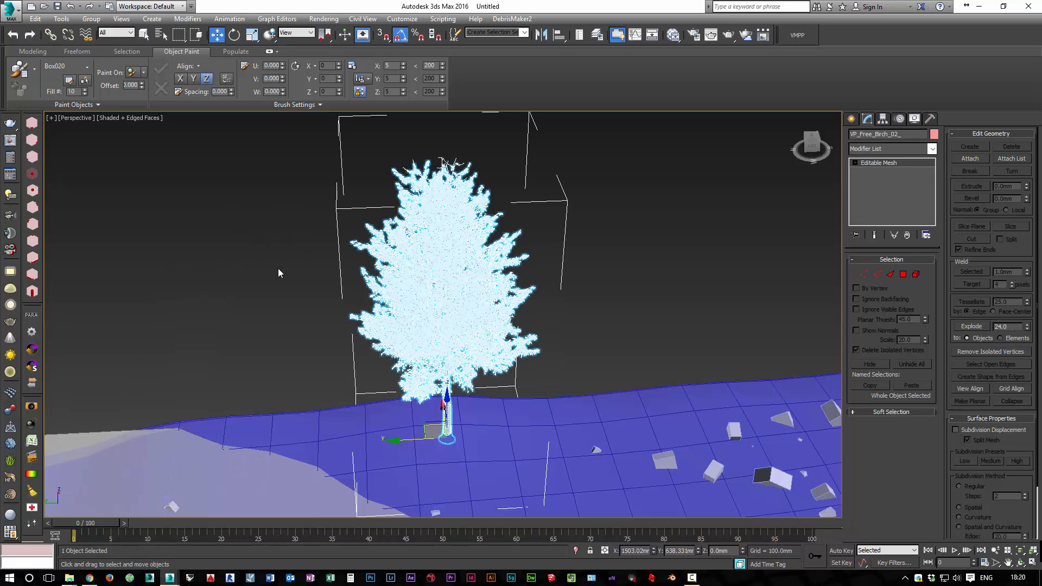
{"action": "middle_click_drag", "start_coordinate": [416, 384], "coordinate": [375, 371], "text": "alt"}
{"action": "left_click_drag", "start_coordinate": [471, 449], "coordinate": [470, 441]}
Clone the birch twice, placing one copy on the terrain's side edge and one on the back bank beyond the dock
{"action": "scroll", "coordinate": [366, 376], "scroll_direction": "down", "scroll_amount": 10}
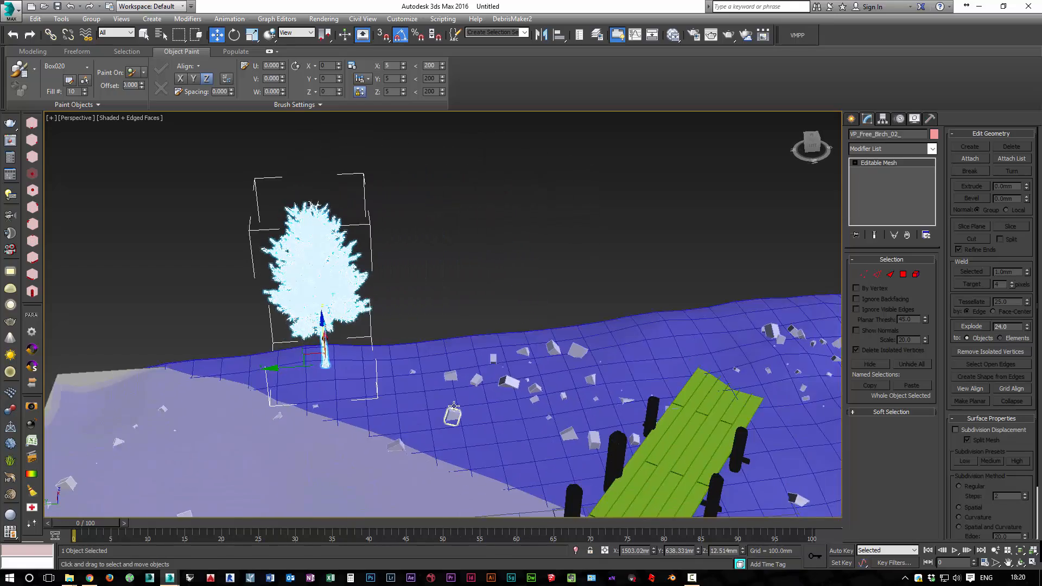
{"action": "scroll", "coordinate": [366, 375], "scroll_direction": "down", "scroll_amount": 1}
{"action": "mouse_move", "coordinate": [325, 370]}
{"action": "left_mouse_down", "text": "shift"}
{"action": "mouse_move", "coordinate": [457, 371]}
{"action": "mouse_move", "coordinate": [677, 411]}
{"action": "mouse_move", "coordinate": [689, 363]}
{"action": "mouse_move", "coordinate": [668, 380]}
{"action": "mouse_move", "coordinate": [491, 339]}
{"action": "mouse_move", "coordinate": [518, 312]}
{"action": "left_mouse_up", "text": "shift"}
{"action": "left_click", "coordinate": [534, 340]}
{"action": "left_click", "coordinate": [527, 336]}
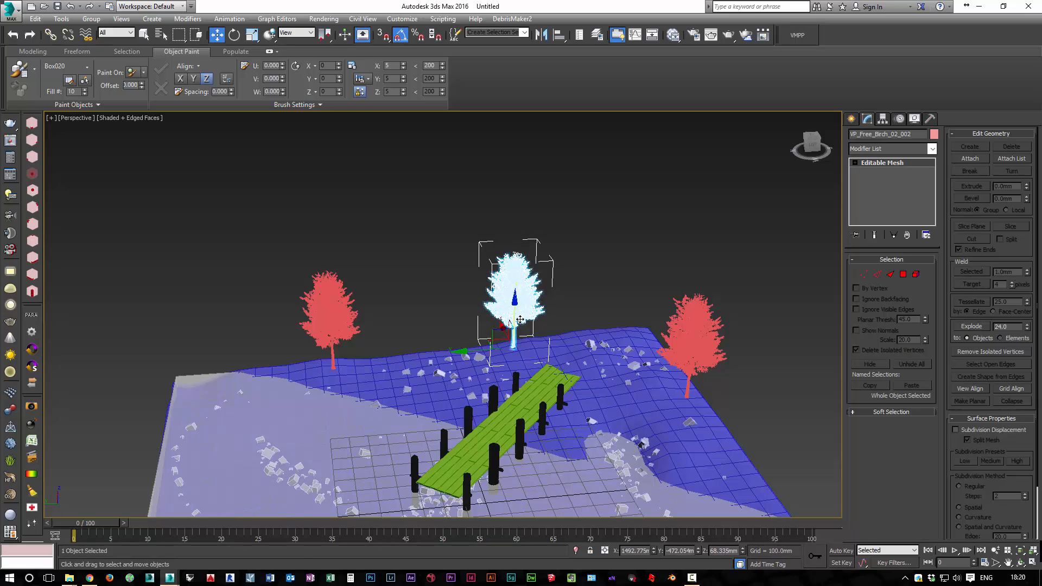
{"action": "mouse_move", "coordinate": [520, 325]}
{"action": "middle_mouse_down", "text": "alt"}
{"action": "mouse_move", "coordinate": [526, 343]}
{"action": "mouse_move", "coordinate": [518, 310]}
{"action": "mouse_move", "coordinate": [505, 328]}
{"action": "middle_mouse_up", "text": "alt"}
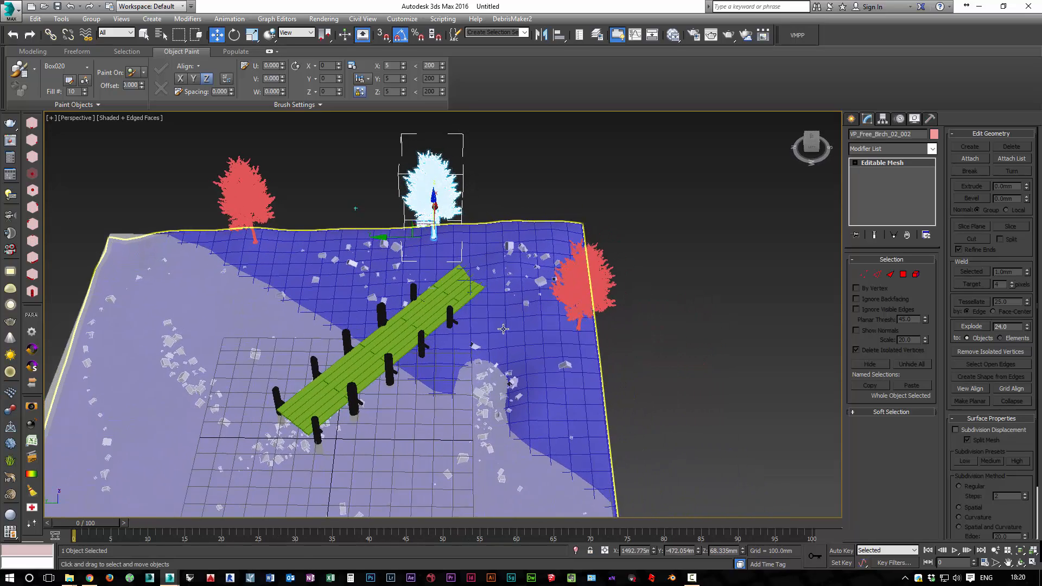
Merge the tree object from VP_Free_Birch_13.max, using the scene material for the duplicate VP_Free_Birch material
{"action": "left_click", "coordinate": [8, 10]}
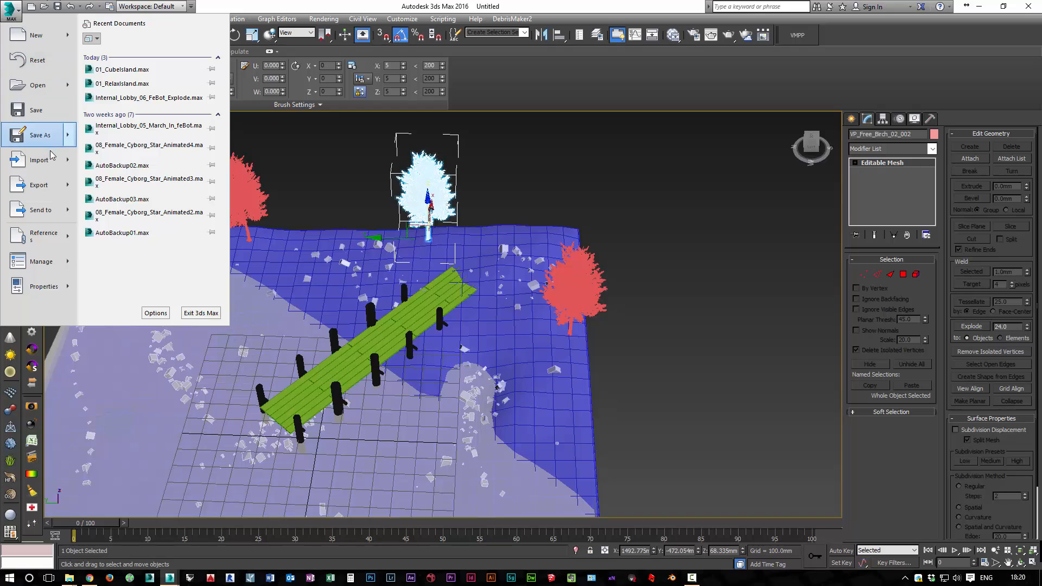
{"action": "mouse_move", "coordinate": [69, 159]}
{"action": "left_click", "coordinate": [108, 144]}
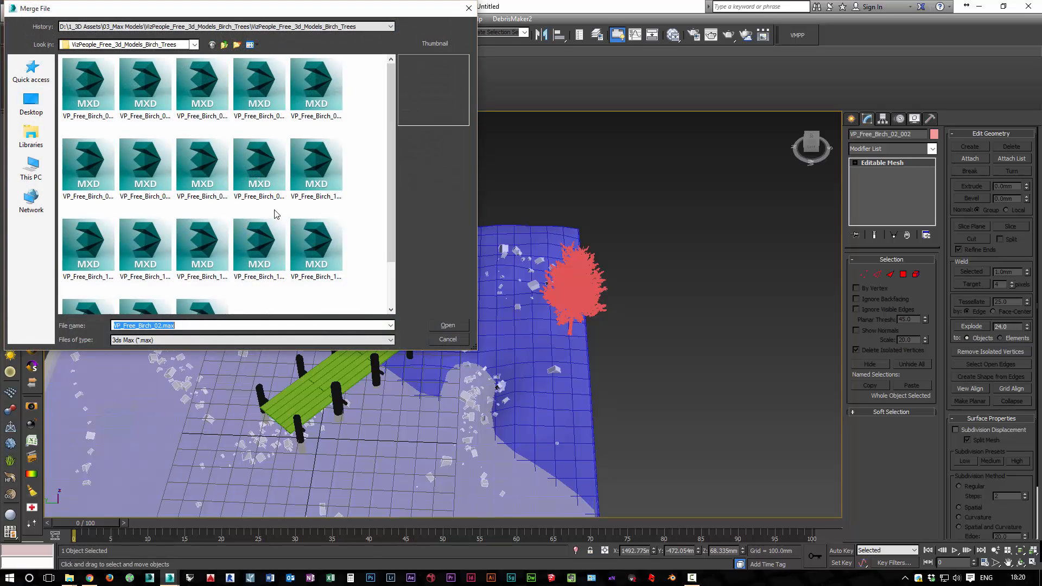
{"action": "double_click", "coordinate": [213, 241]}
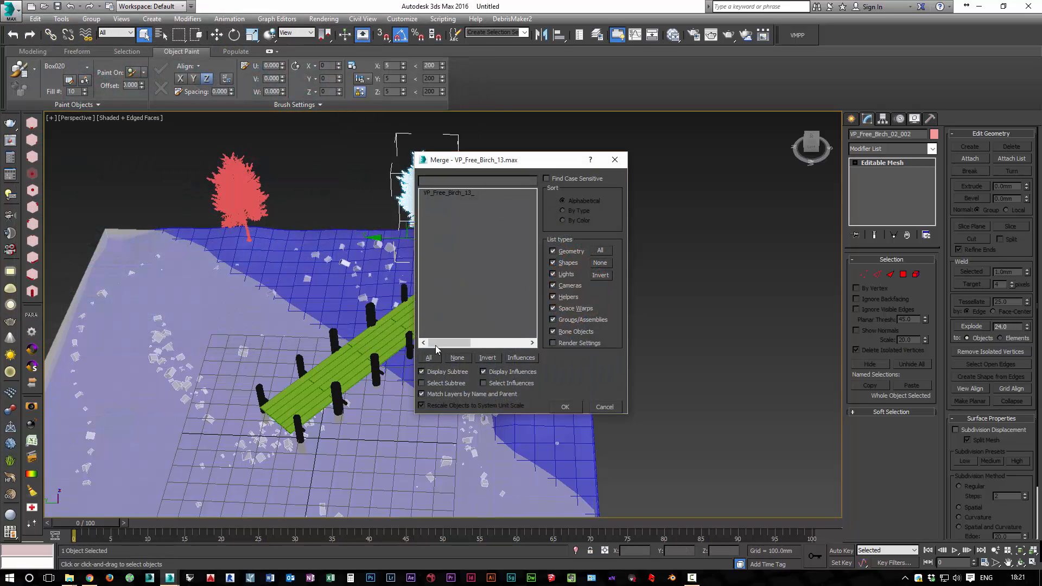
{"action": "left_click", "coordinate": [445, 193]}
{"action": "left_click", "coordinate": [556, 406]}
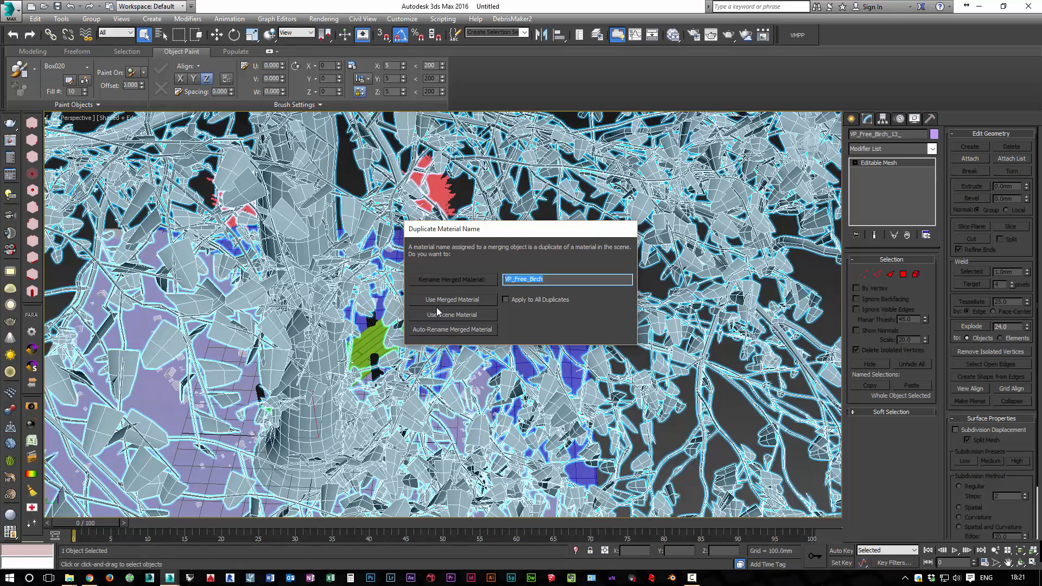
{"action": "left_click", "coordinate": [447, 317]}
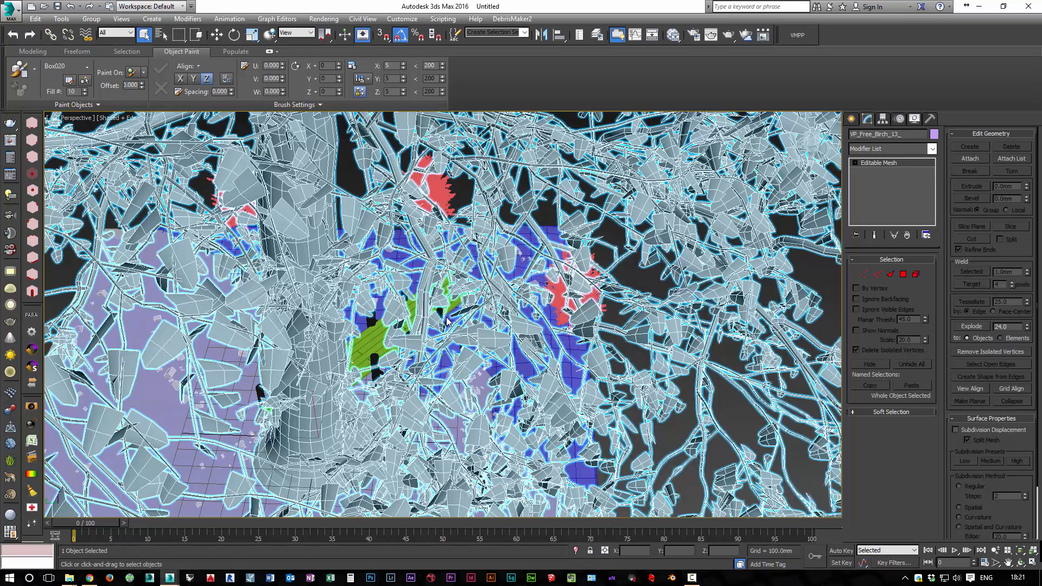
Scale the merged VP_Free_Birch_13_ tree down and move it near the terrain's far corner, about X 1489, Y -1158, Z 121 mm
{"action": "key", "text": "e"}
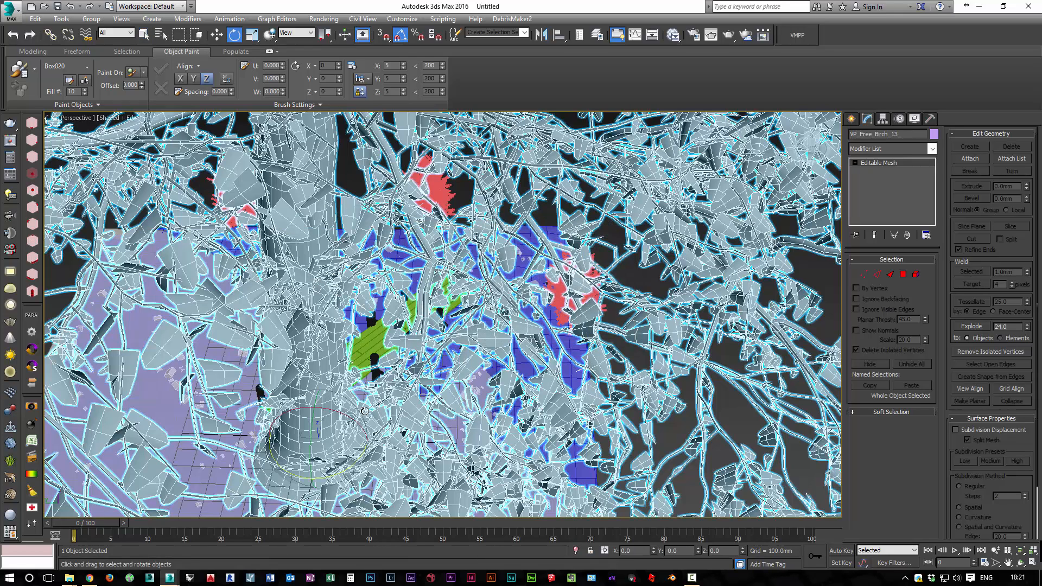
{"action": "key", "text": "r"}
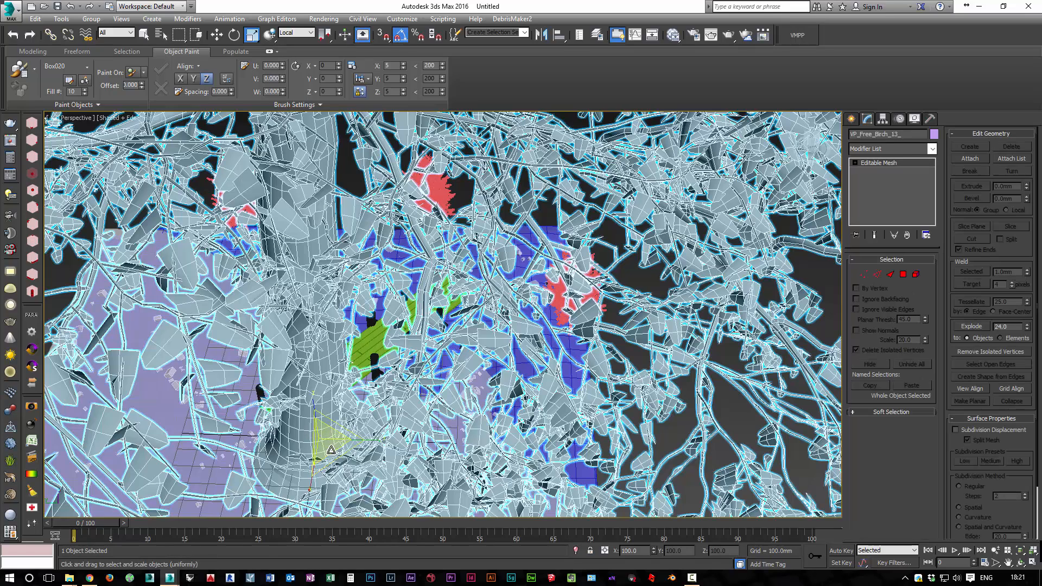
{"action": "scroll", "coordinate": [311, 434], "scroll_direction": "down", "scroll_amount": 6}
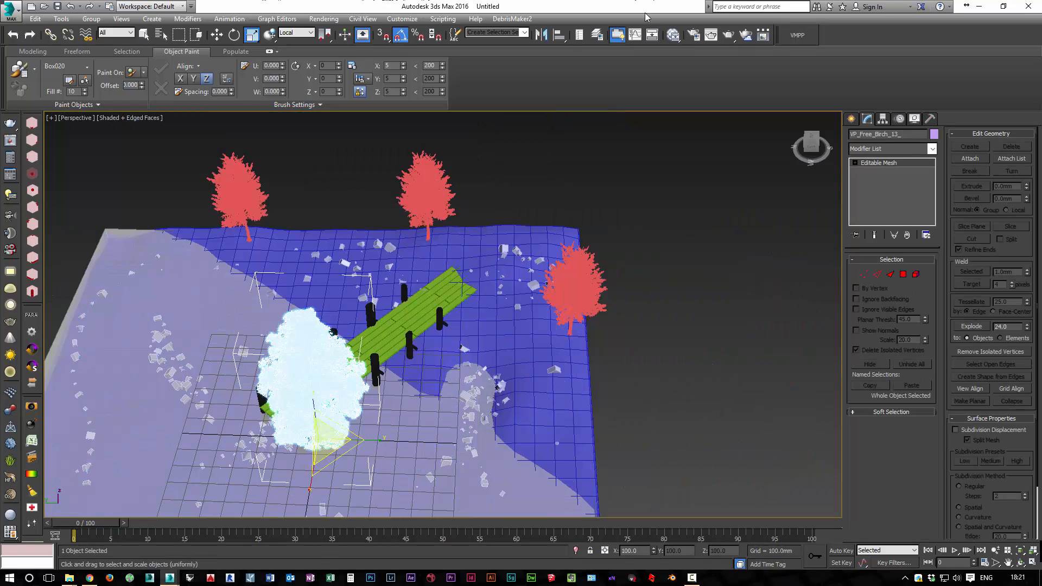
{"action": "key", "text": "w"}
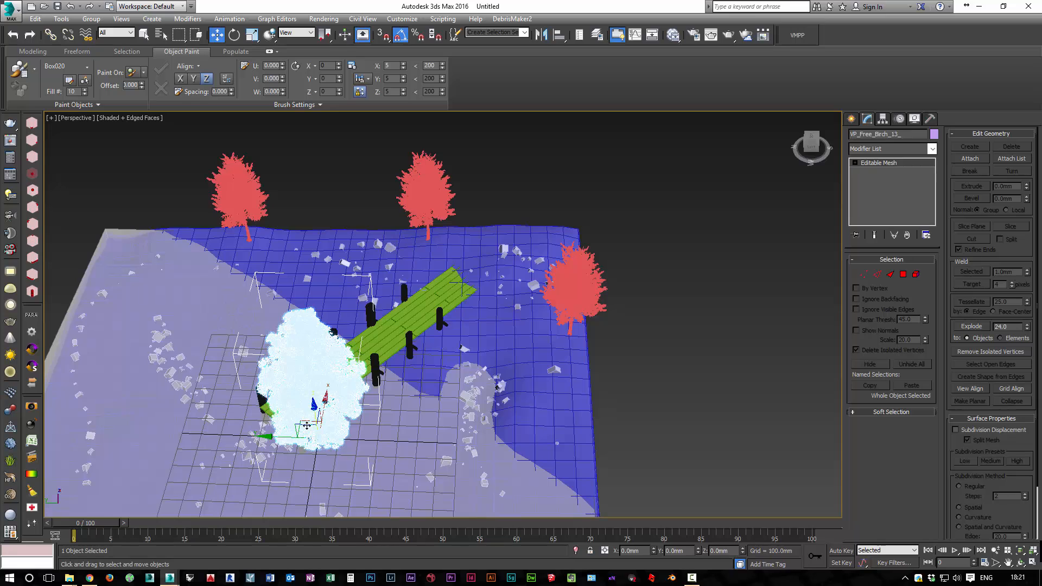
{"action": "left_click_drag", "start_coordinate": [371, 408], "coordinate": [547, 205]}
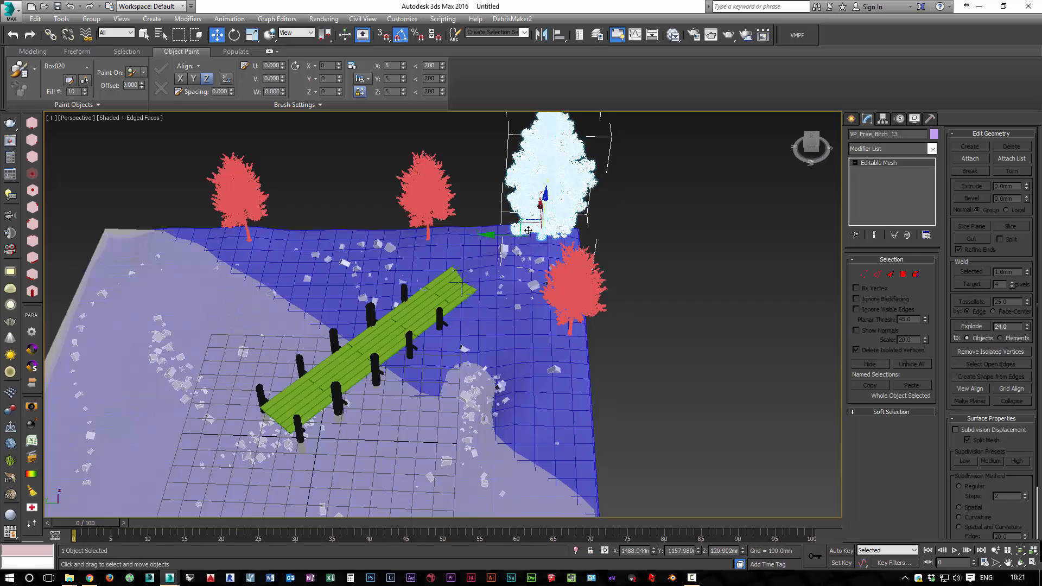
Clone the VP_Free_Birch_13_ tree once as an instance, placed between the two red birches on the back bank
{"action": "middle_click_drag", "start_coordinate": [528, 230], "coordinate": [483, 232], "text": "alt"}
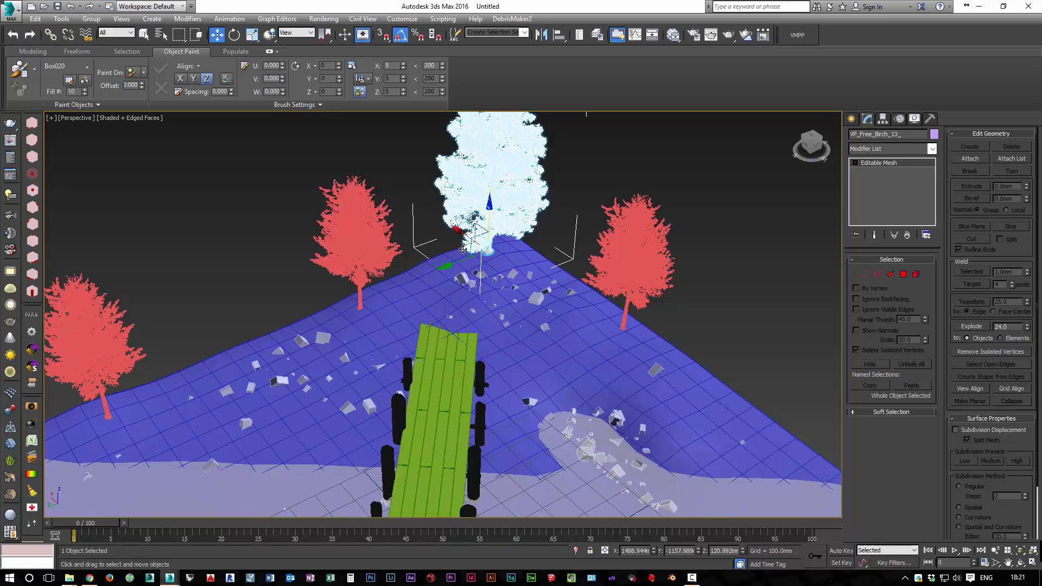
{"action": "mouse_move", "coordinate": [463, 250]}
{"action": "left_mouse_down", "text": "shift"}
{"action": "mouse_move", "coordinate": [349, 325]}
{"action": "mouse_move", "coordinate": [242, 356]}
{"action": "left_mouse_up", "text": "shift"}
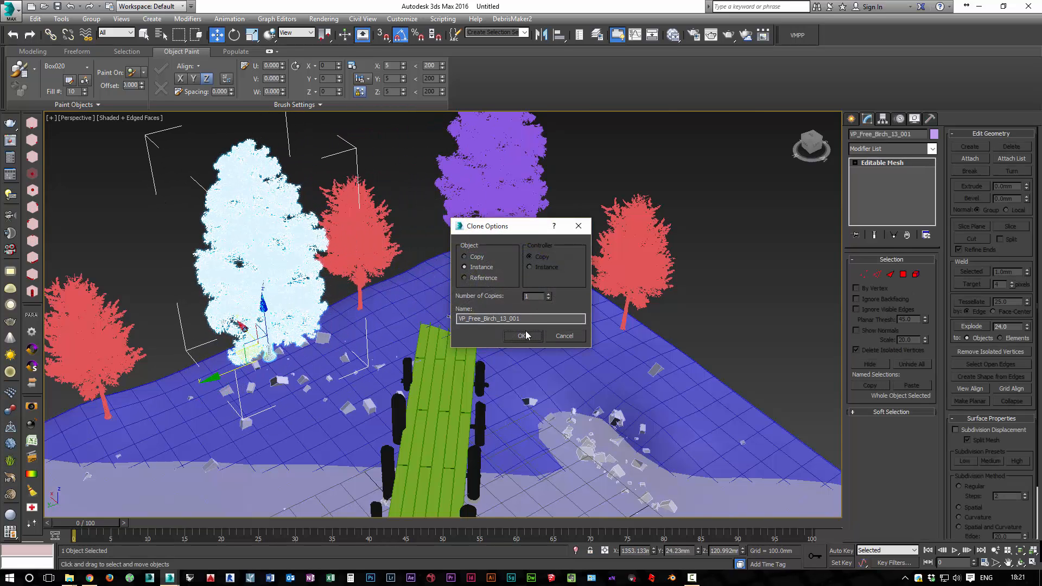
{"action": "left_click", "coordinate": [525, 335]}
Scale the new purple birch instance uniformly to 78 percent
{"action": "left_click", "coordinate": [267, 274]}
{"action": "left_click", "coordinate": [260, 272]}
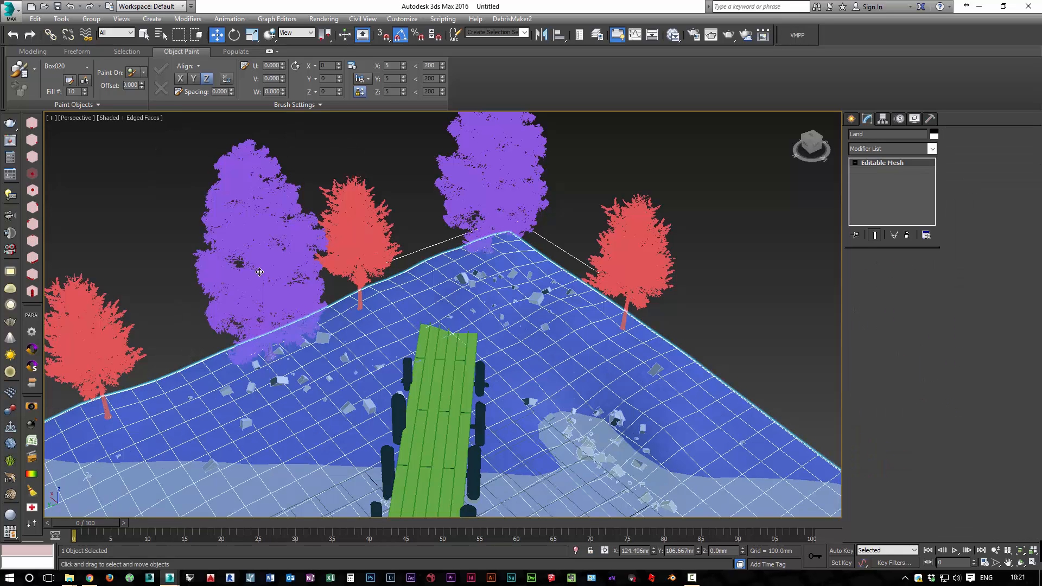
{"action": "key", "text": "r"}
{"action": "left_click_drag", "start_coordinate": [268, 367], "coordinate": [268, 380]}
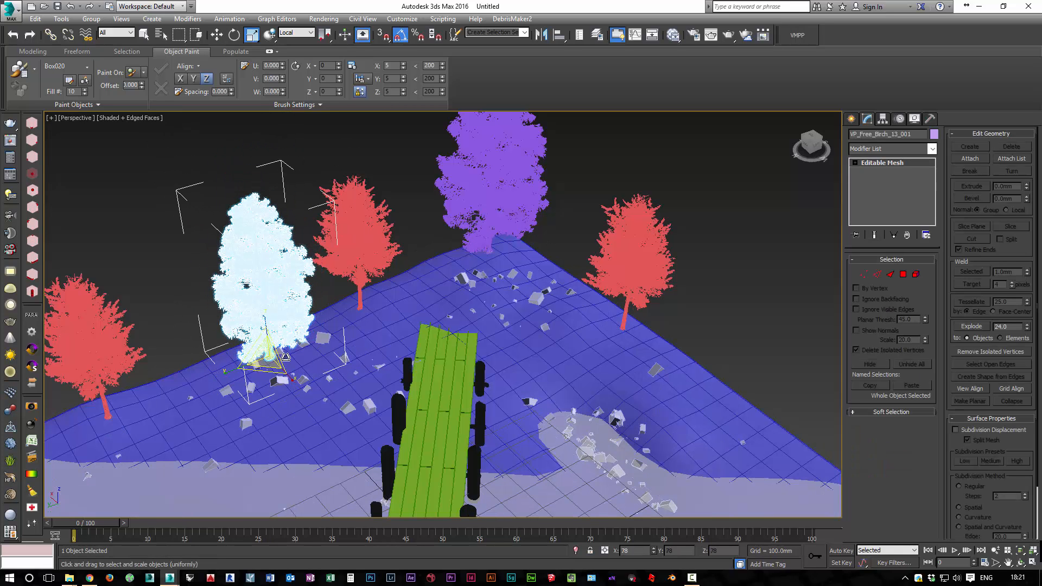
Enlarge the red birch nearest the purple instance and shrink the red birch on the terrain's opposite edge
{"action": "left_click", "coordinate": [360, 218]}
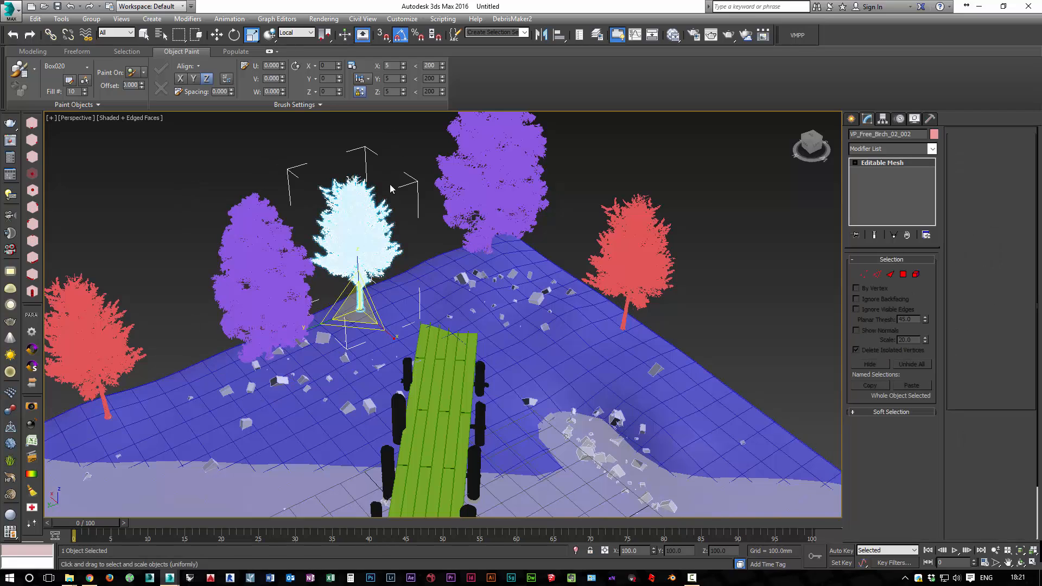
{"action": "left_click_drag", "start_coordinate": [360, 306], "coordinate": [360, 291]}
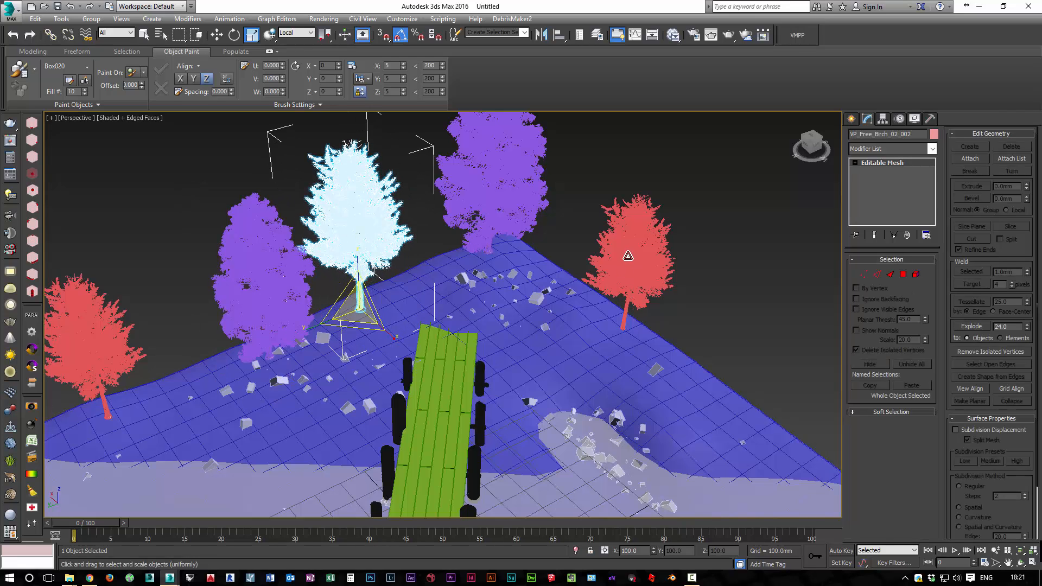
{"action": "left_click", "coordinate": [628, 264]}
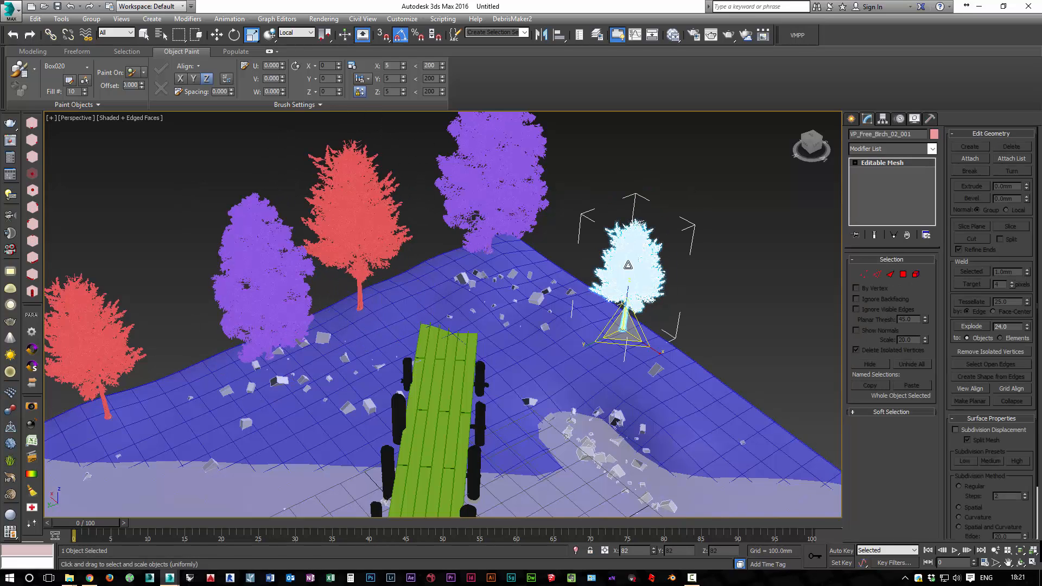
Clone the purple birch VP_Free_Birch_13_001 onto the bank beyond the dock's end, at about X 1028, Y -1015 mm
{"action": "left_click", "coordinate": [252, 274]}
{"action": "key", "text": "w"}
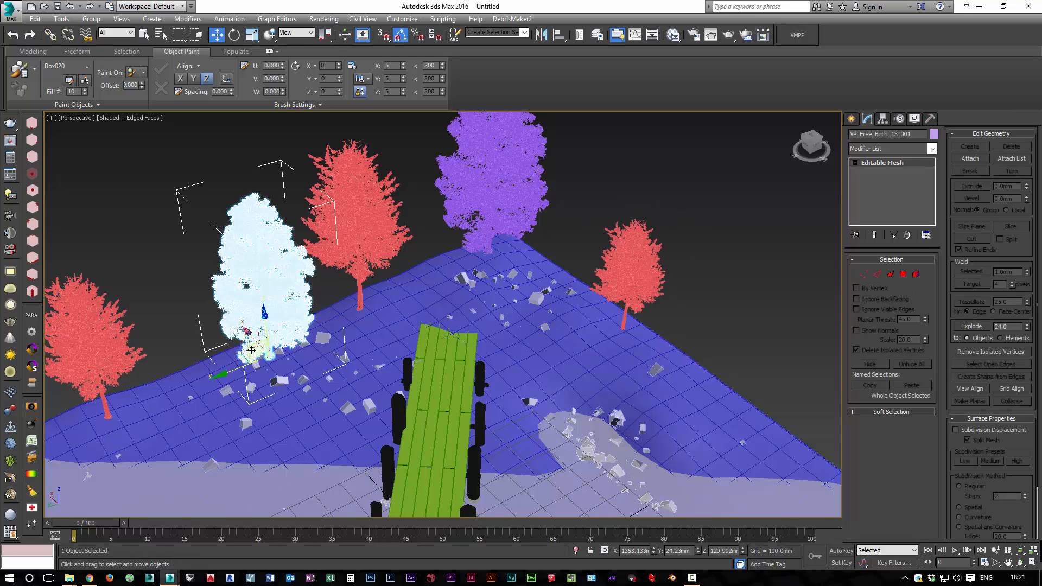
{"action": "mouse_move", "coordinate": [252, 350]}
{"action": "left_mouse_down", "text": "shift"}
{"action": "mouse_move", "coordinate": [459, 296]}
{"action": "mouse_move", "coordinate": [500, 307]}
{"action": "mouse_move", "coordinate": [535, 290]}
{"action": "mouse_move", "coordinate": [534, 244]}
{"action": "mouse_move", "coordinate": [534, 254]}
{"action": "left_mouse_up", "text": "shift"}
{"action": "left_click", "coordinate": [522, 336]}
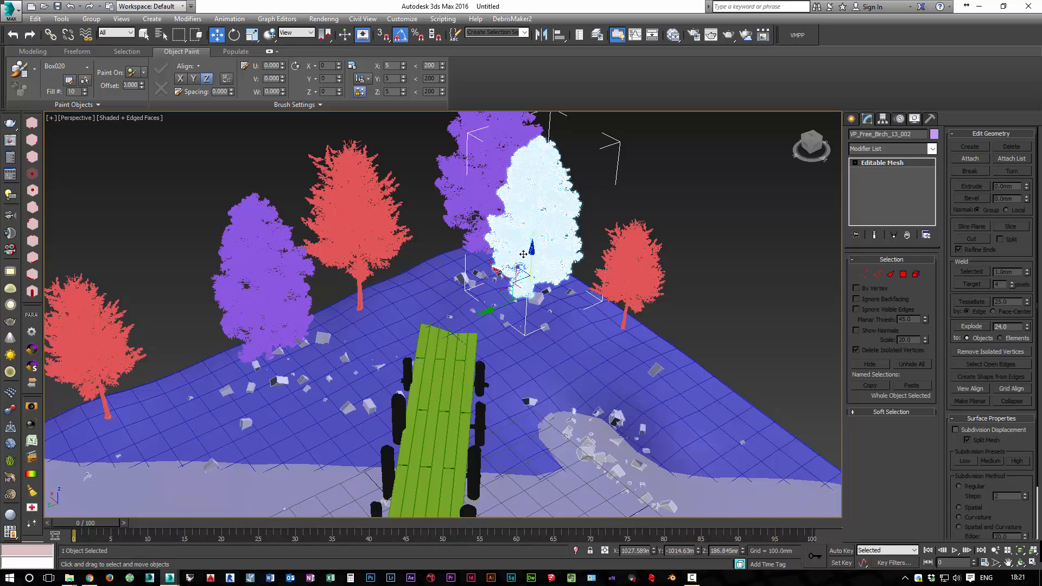
Lower the new purple birch to about Z 74 mm so it meets the terrain, and scale it down uniformly
{"action": "middle_click_drag", "start_coordinate": [511, 260], "coordinate": [504, 243], "text": "alt"}
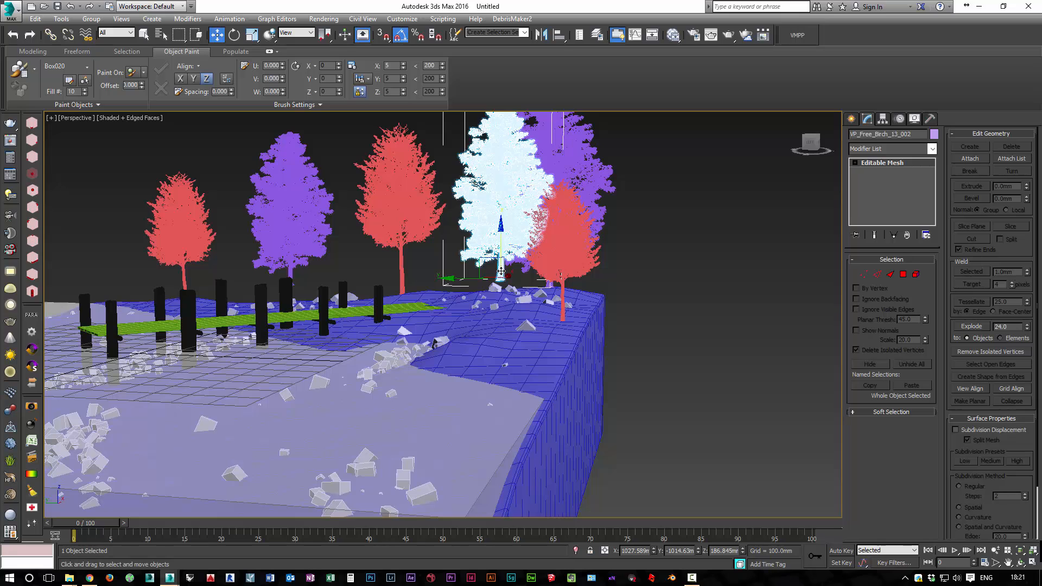
{"action": "left_click_drag", "start_coordinate": [502, 275], "coordinate": [497, 271]}
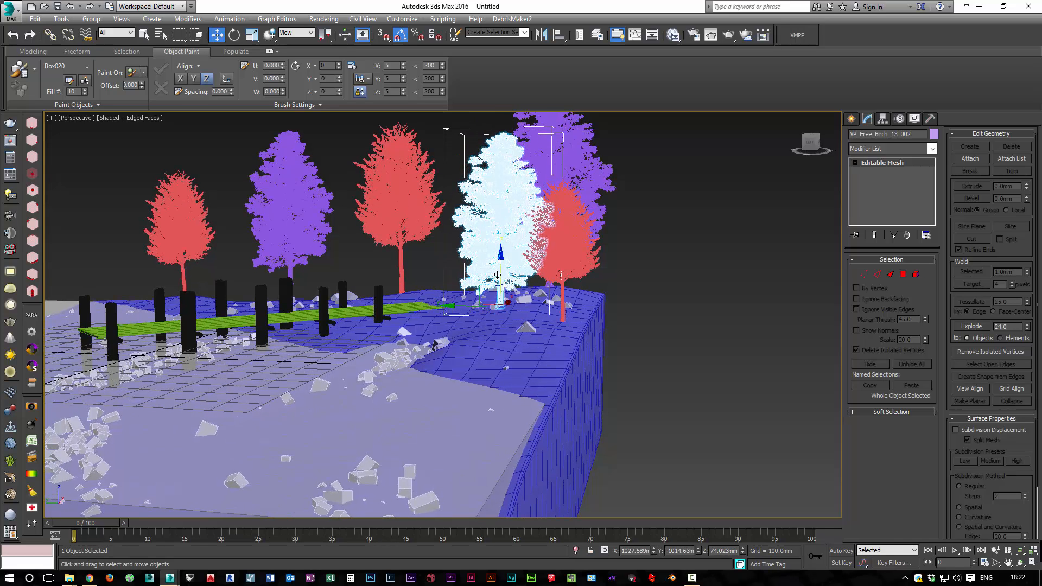
{"action": "key", "text": "r"}
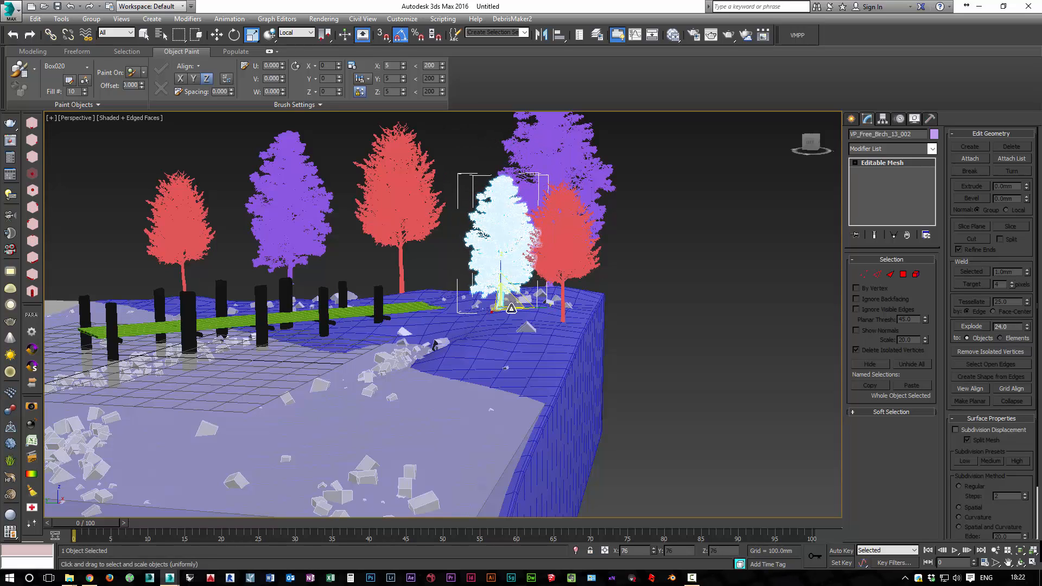
{"action": "left_click_drag", "start_coordinate": [511, 308], "coordinate": [509, 325]}
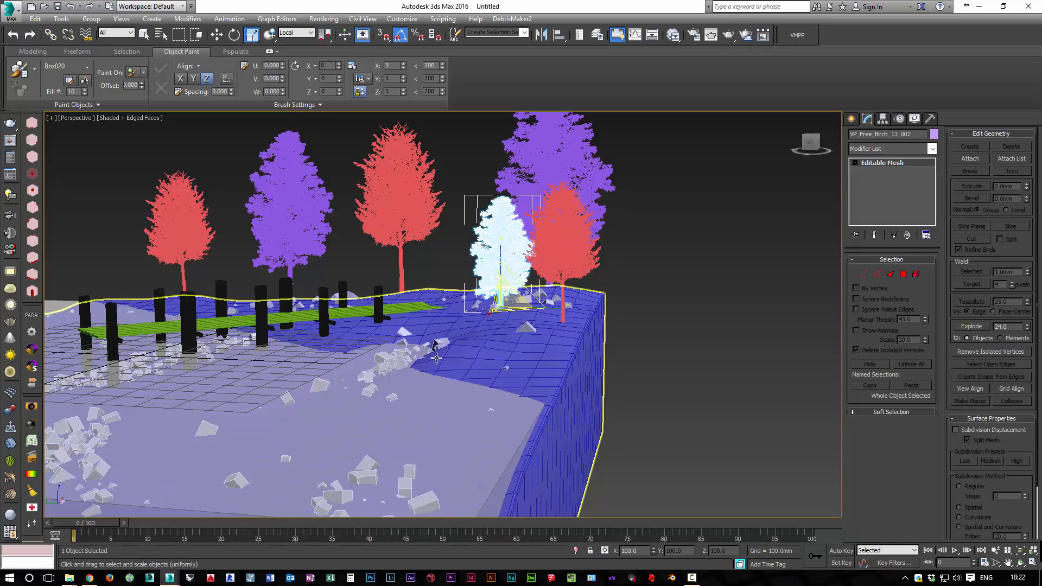
Create a physical camera from a perspective view that looks down on the whole island and its trees
{"action": "middle_click_drag", "start_coordinate": [516, 336], "coordinate": [538, 441], "text": "alt"}
{"action": "scroll", "coordinate": [520, 303], "scroll_direction": "down", "scroll_amount": 4}
{"action": "scroll", "coordinate": [543, 297], "scroll_direction": "up", "scroll_amount": 1}
{"action": "middle_click_drag", "start_coordinate": [543, 296], "coordinate": [542, 317], "text": "alt"}
{"action": "mouse_move", "coordinate": [542, 317]}
{"action": "middle_mouse_down"}
{"action": "mouse_move", "coordinate": [544, 278]}
{"action": "mouse_move", "coordinate": [552, 294]}
{"action": "mouse_move", "coordinate": [546, 271]}
{"action": "mouse_move", "coordinate": [533, 322]}
{"action": "middle_mouse_up"}
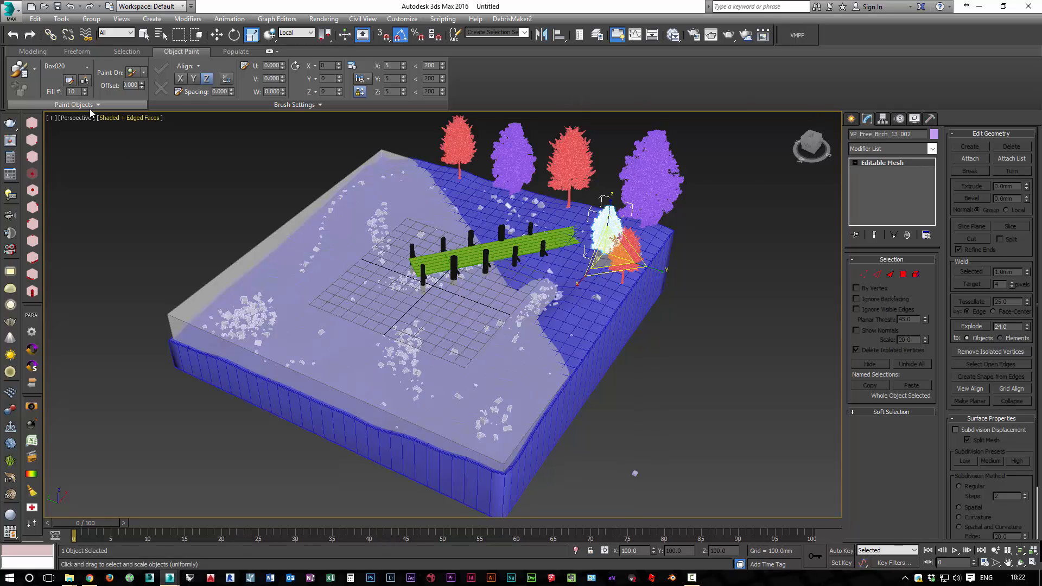
{"action": "left_click", "coordinate": [153, 20]}
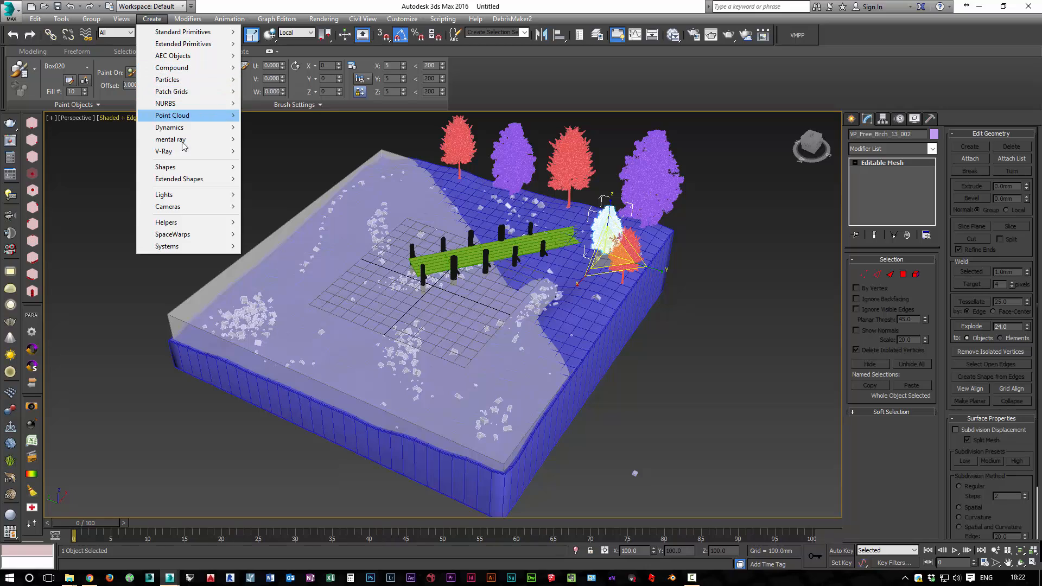
{"action": "mouse_move", "coordinate": [200, 212]}
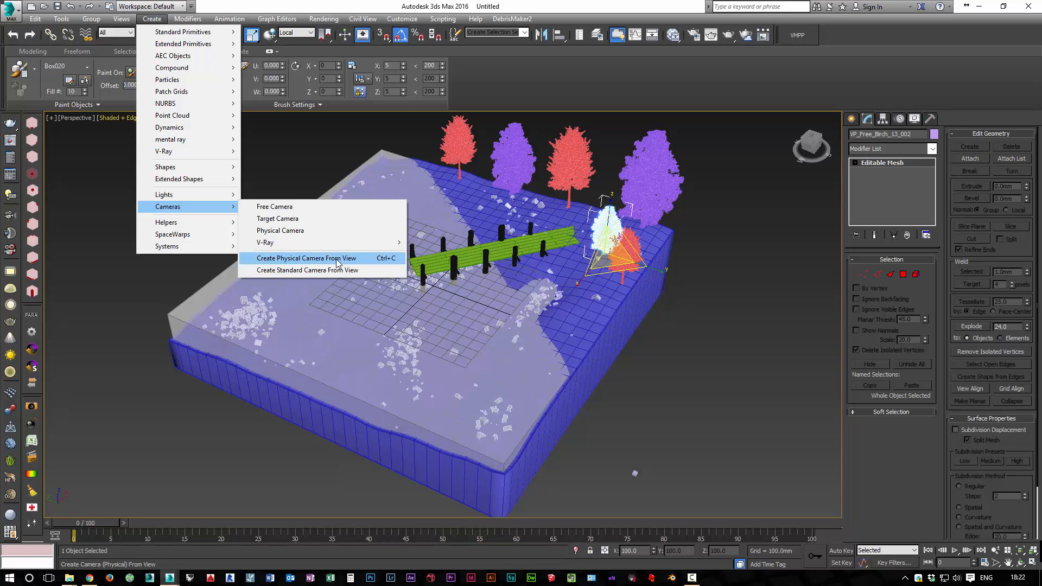
{"action": "left_click", "coordinate": [307, 259]}
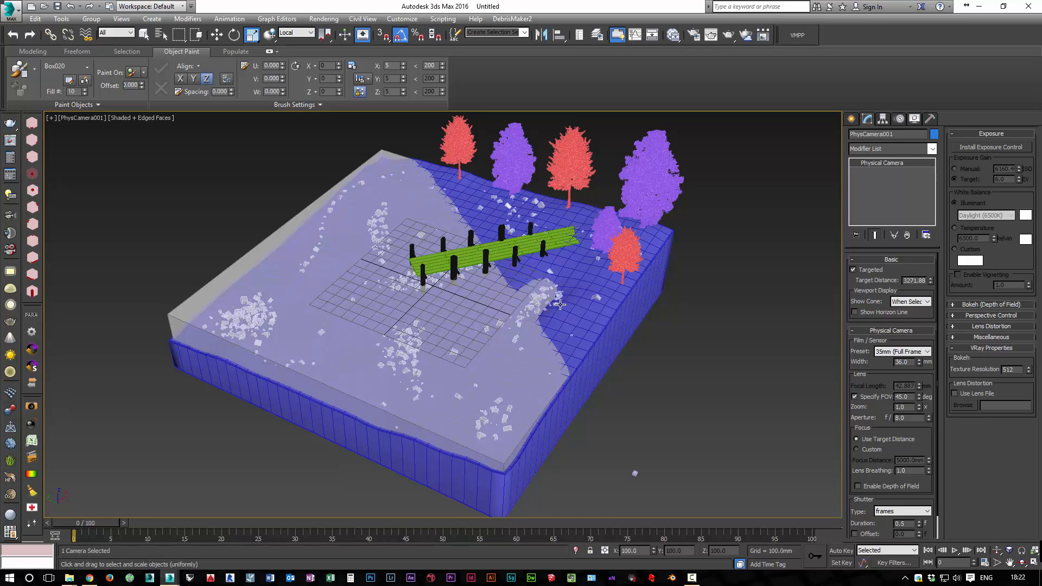
Align the physical camera's target to the Land object in X, Y and Z position, center to center
{"action": "key", "text": "p"}
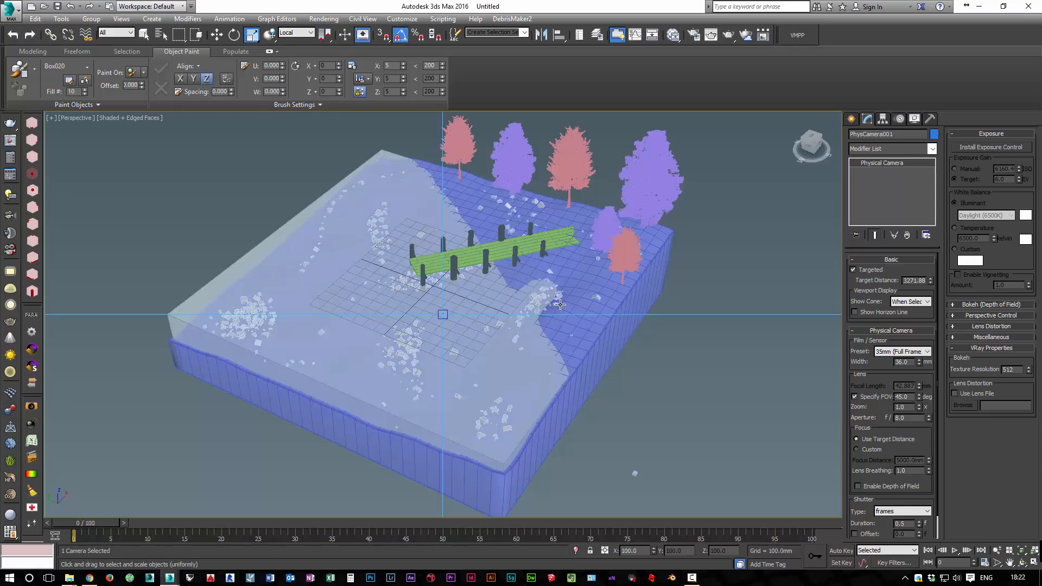
{"action": "middle_click_drag", "start_coordinate": [561, 305], "coordinate": [429, 296], "text": "alt"}
{"action": "scroll", "coordinate": [561, 304], "scroll_direction": "down", "scroll_amount": 3}
{"action": "middle_click_drag", "start_coordinate": [561, 304], "coordinate": [504, 266], "text": "alt"}
{"action": "left_click_drag", "start_coordinate": [411, 278], "coordinate": [352, 318]}
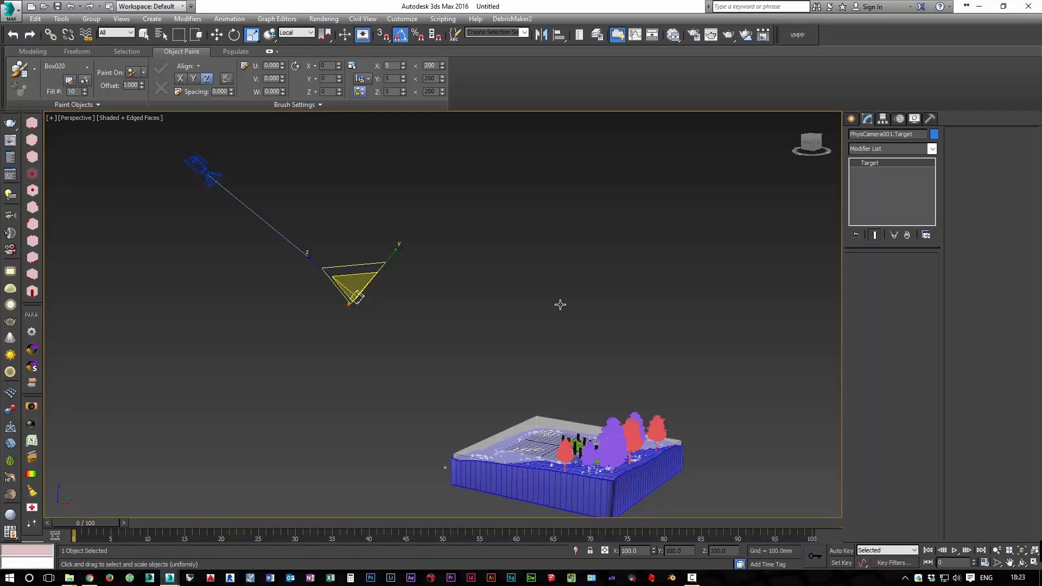
{"action": "key", "text": "alt+a"}
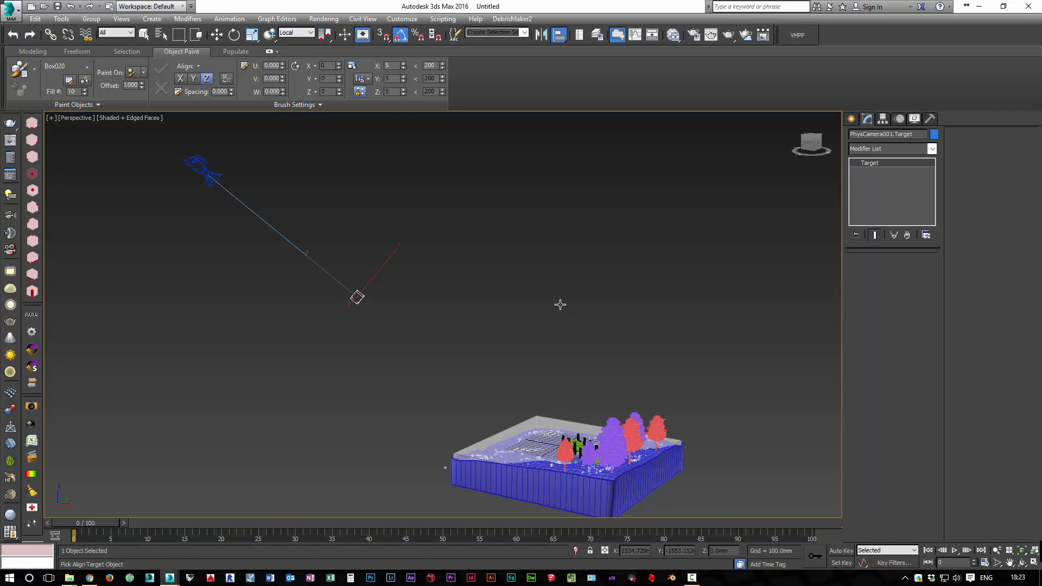
{"action": "left_click", "coordinate": [561, 305]}
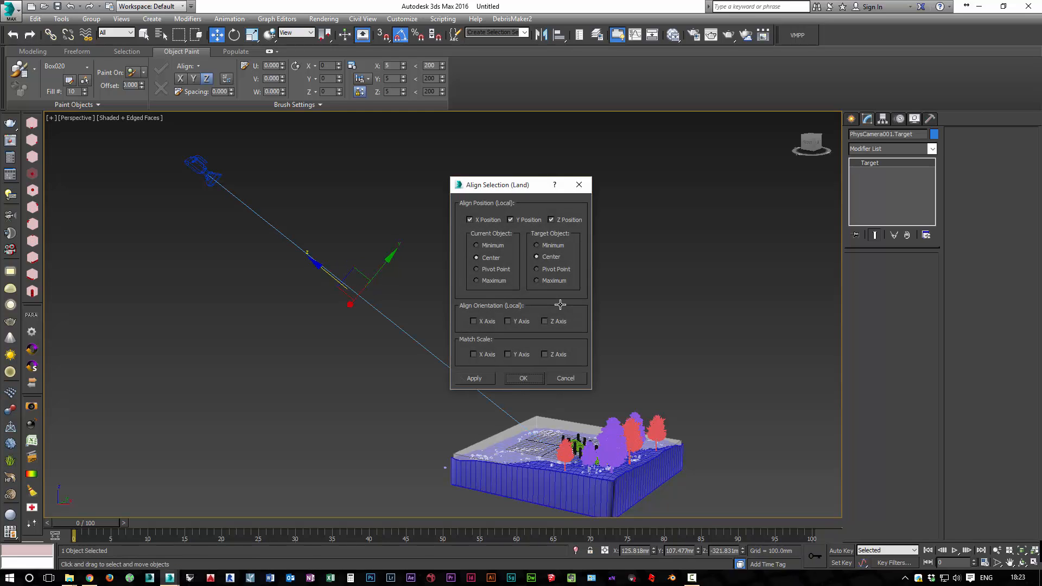
{"action": "key", "text": "Return"}
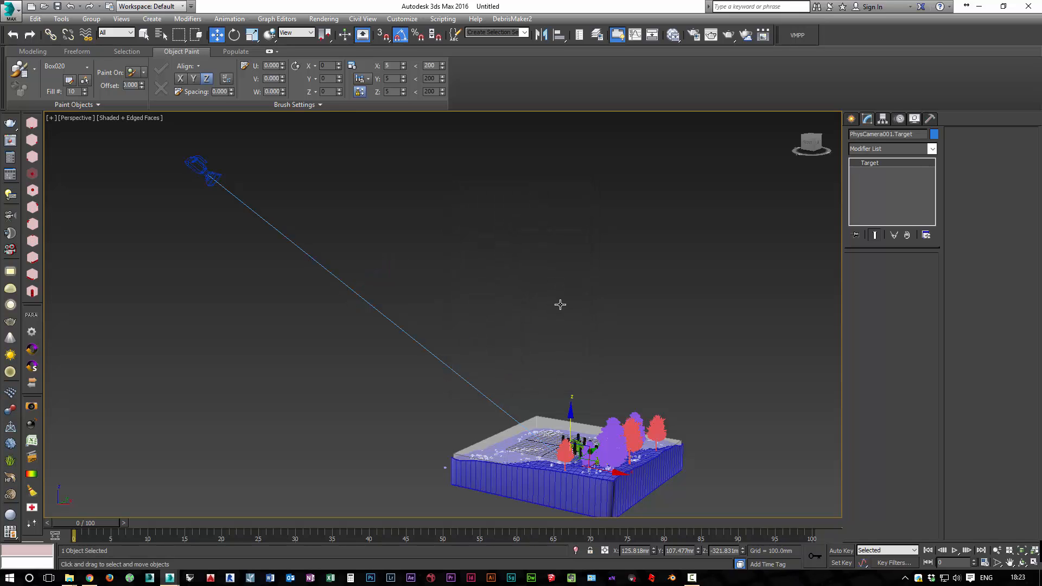
Show safe frames in the PhysCamera001 view and move the camera closer so the island fills the frame
{"action": "key", "text": "c"}
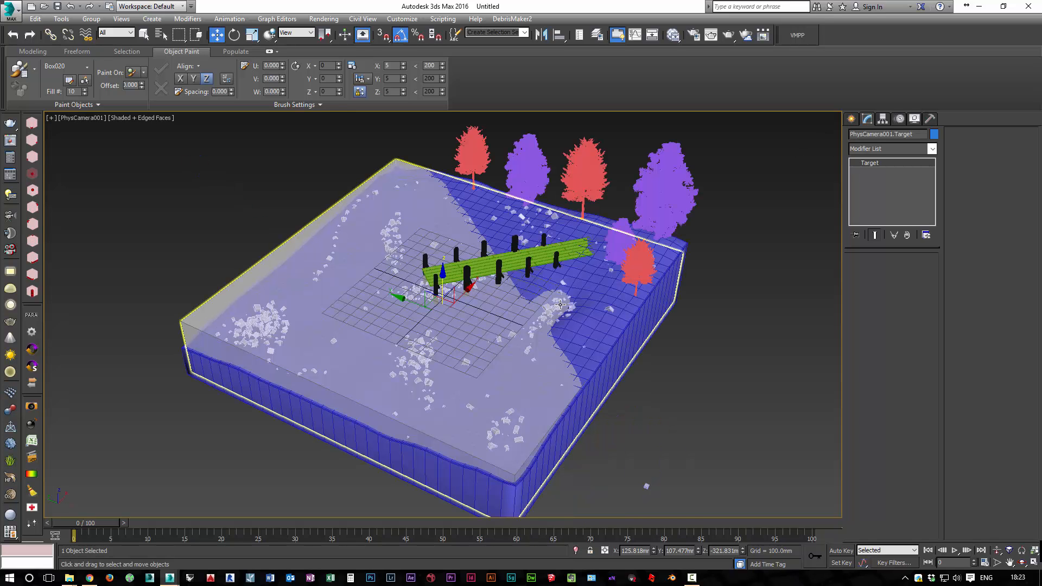
{"action": "left_click", "coordinate": [81, 120]}
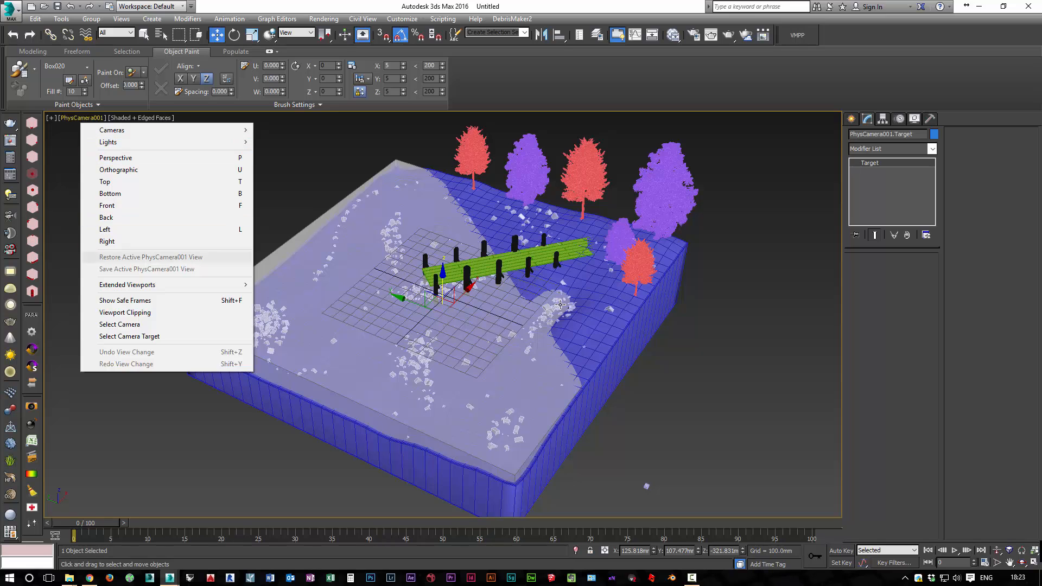
{"action": "left_click", "coordinate": [125, 300]}
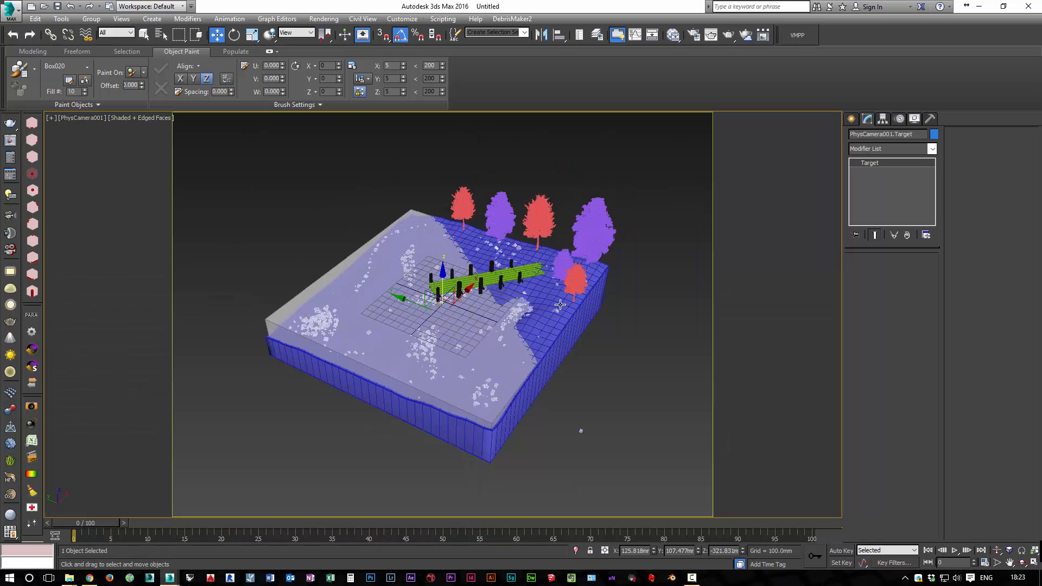
{"action": "scroll", "coordinate": [560, 305], "scroll_direction": "up", "scroll_amount": 6}
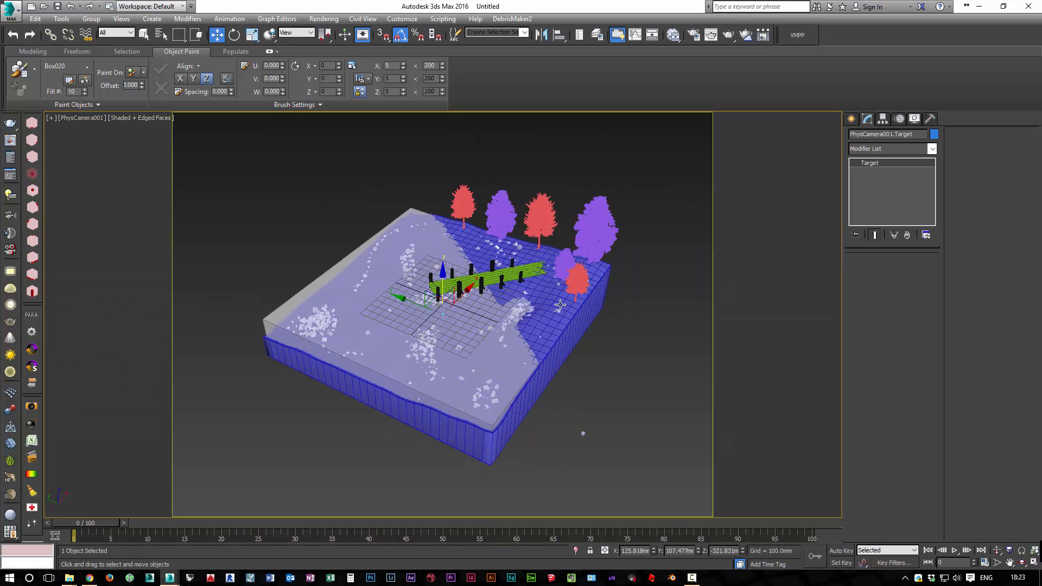
{"action": "scroll", "coordinate": [561, 304], "scroll_direction": "up", "scroll_amount": 5}
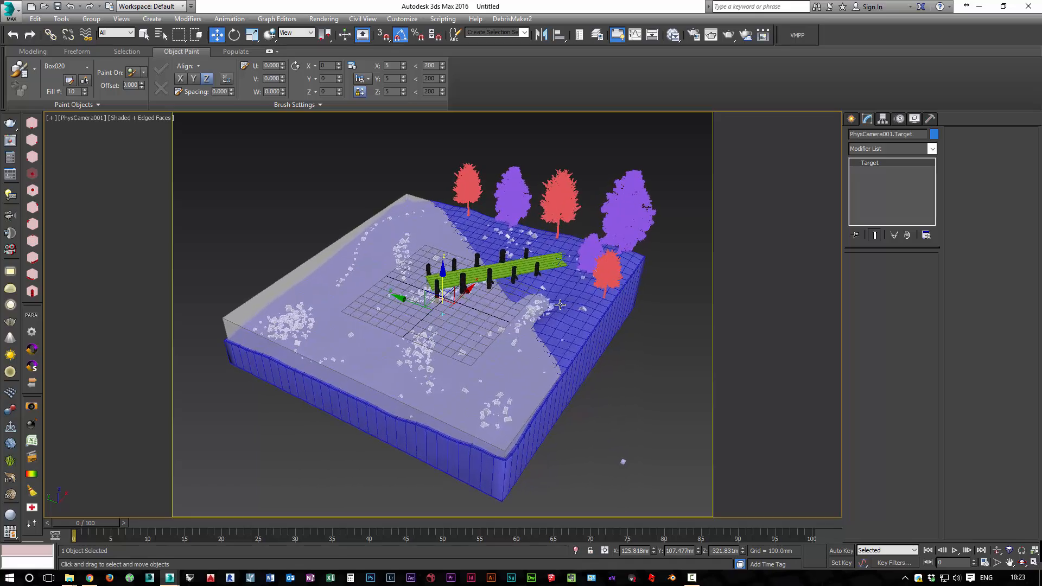
{"action": "scroll", "coordinate": [560, 305], "scroll_direction": "up", "scroll_amount": 3}
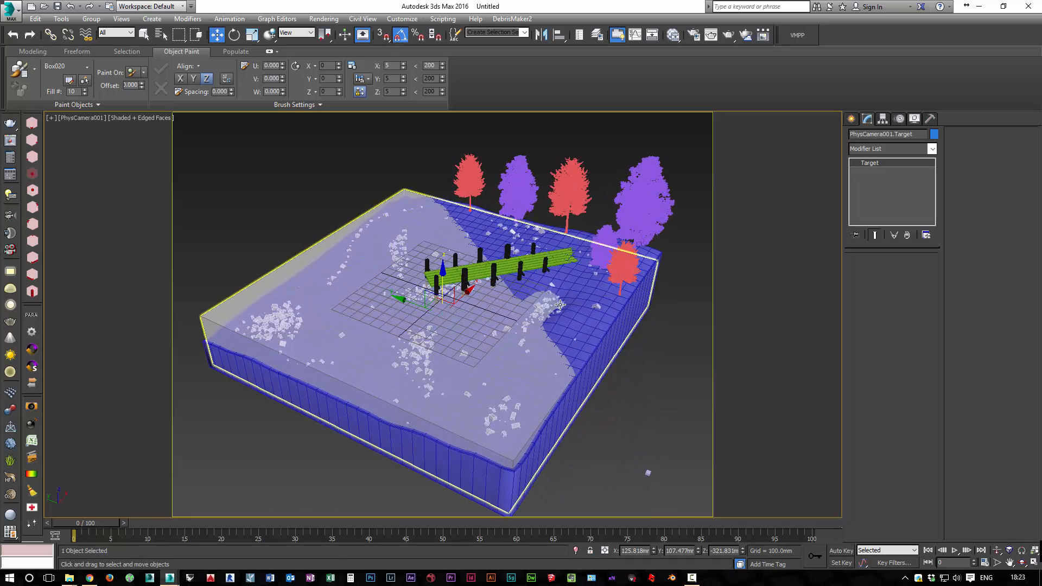
{"action": "scroll", "coordinate": [561, 305], "scroll_direction": "up", "scroll_amount": 1}
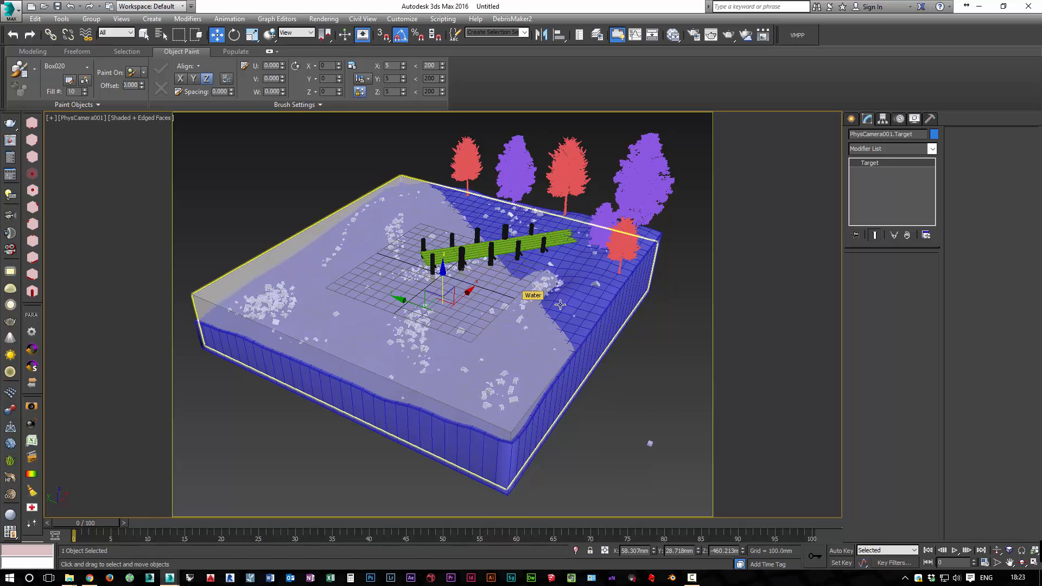
{"action": "mouse_move", "coordinate": [560, 305]}
{"action": "middle_mouse_down"}
{"action": "mouse_move", "coordinate": [560, 323]}
{"action": "mouse_move", "coordinate": [560, 306]}
{"action": "middle_mouse_up"}
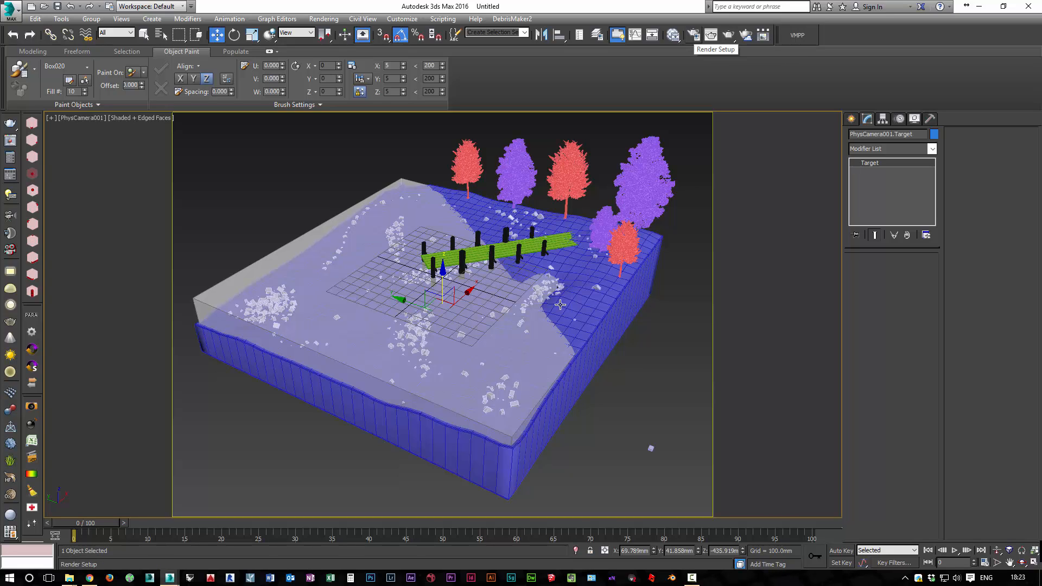
Assign V-Ray Adv 3.20.03 as the production renderer
{"action": "key", "text": "F10"}
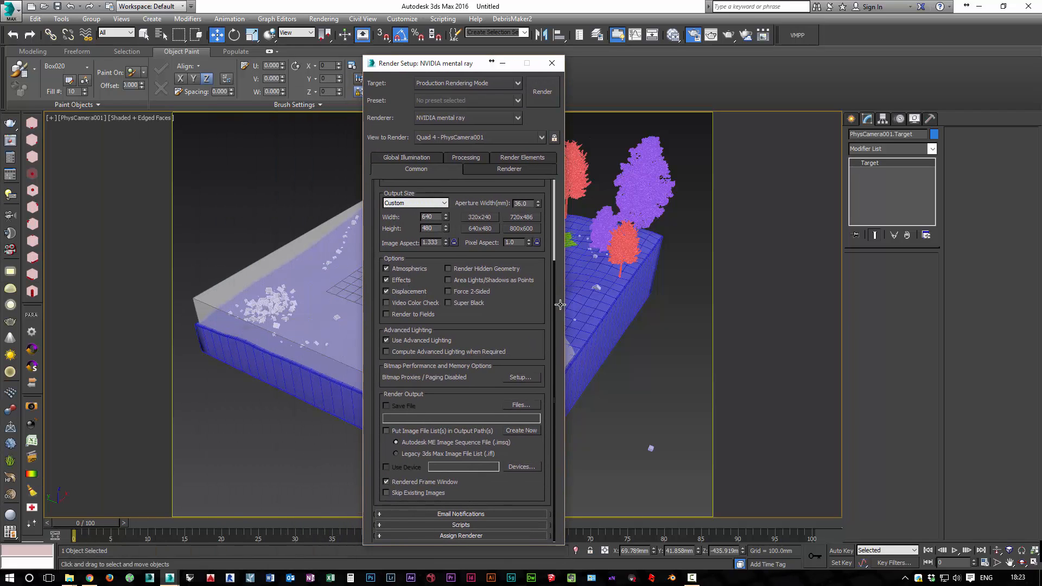
{"action": "left_click", "coordinate": [461, 536]}
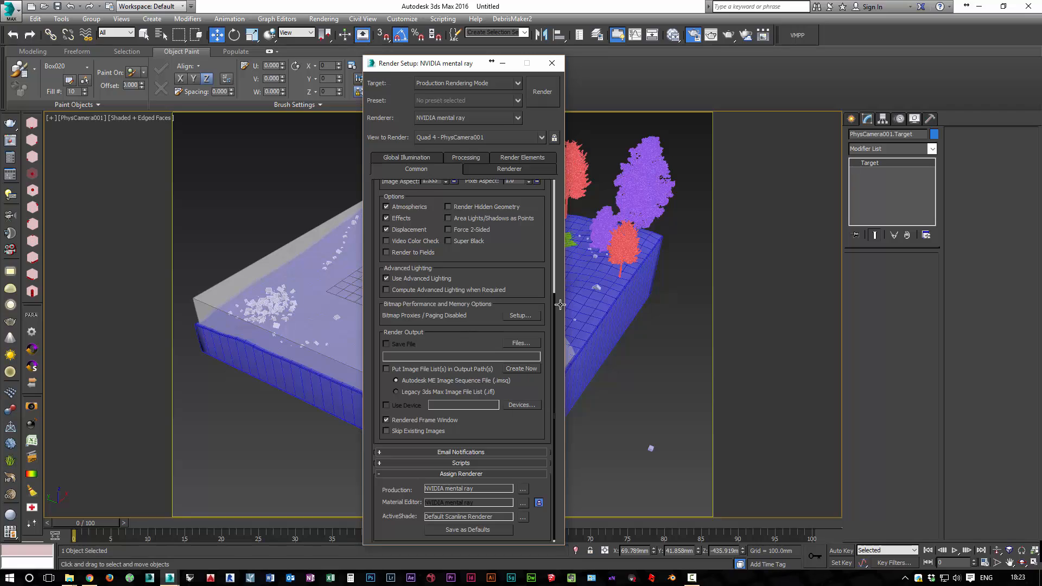
{"action": "left_click", "coordinate": [523, 489]}
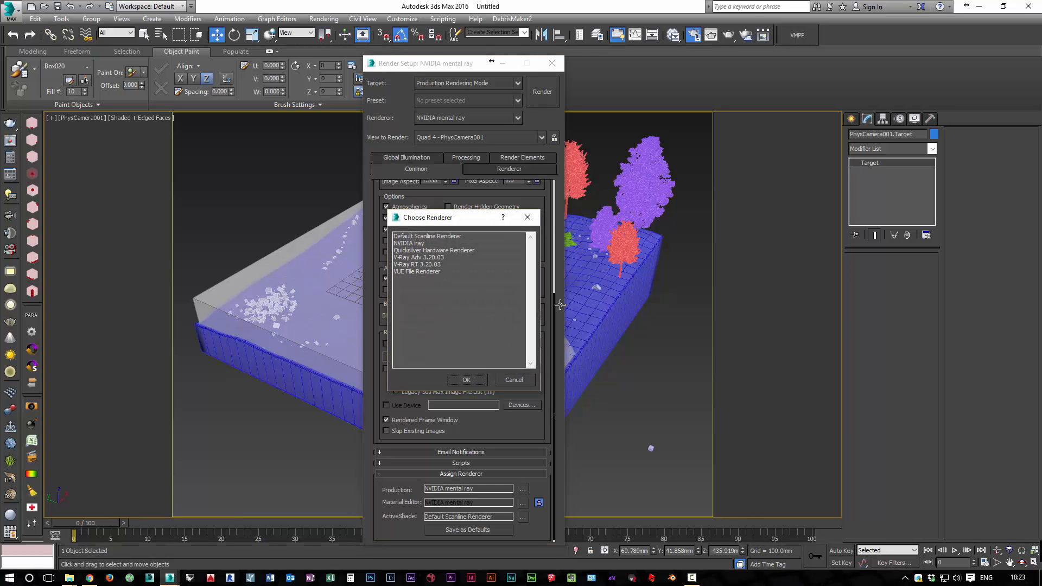
{"action": "left_click", "coordinate": [417, 257]}
{"action": "left_click", "coordinate": [466, 380]}
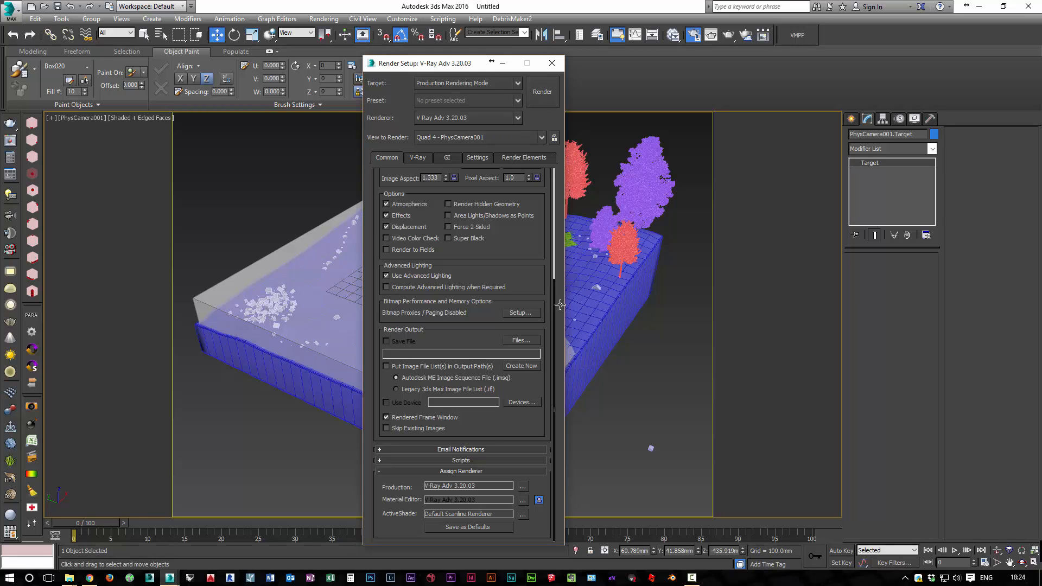
{"action": "key", "text": "F10"}
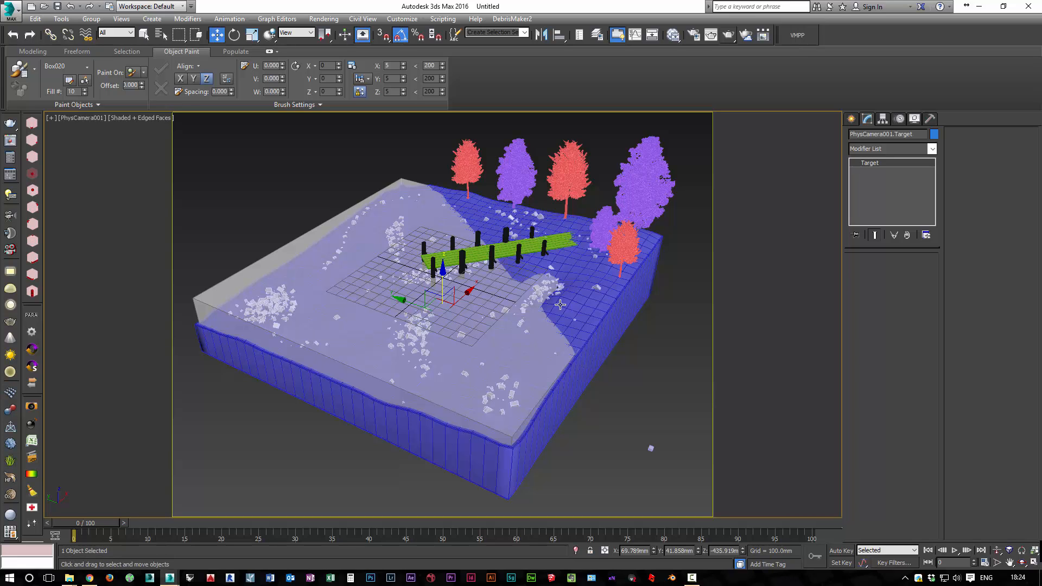
Run a test render of the PhysCamera001 view and close the frame buffer
{"action": "key", "text": "shift+q"}
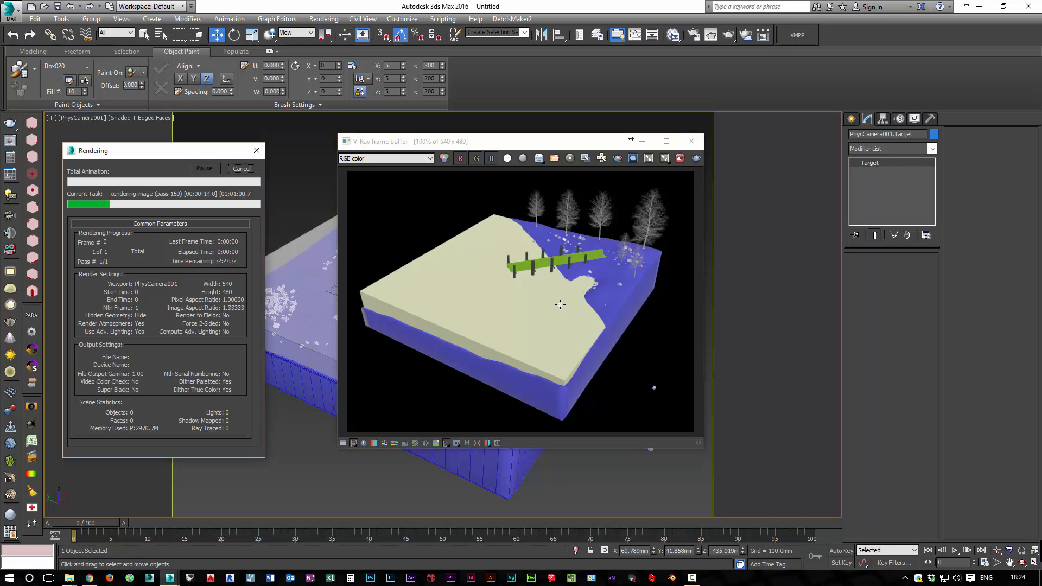
{"action": "left_click", "coordinate": [692, 141]}
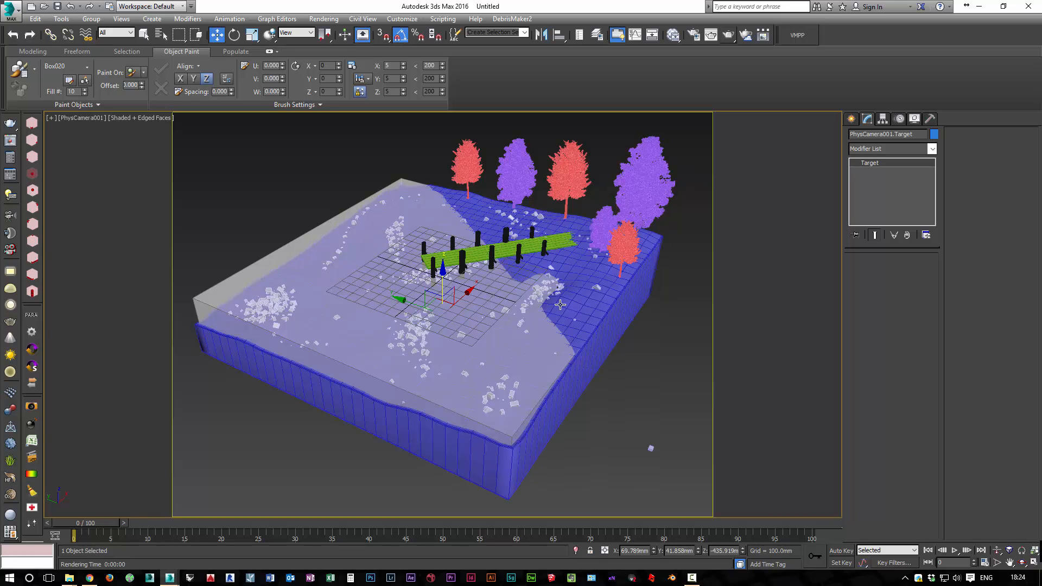
Open Asset Tracking for the scene and select all the missing VP_Free_Birch texture files
{"action": "left_click", "coordinate": [11, 11]}
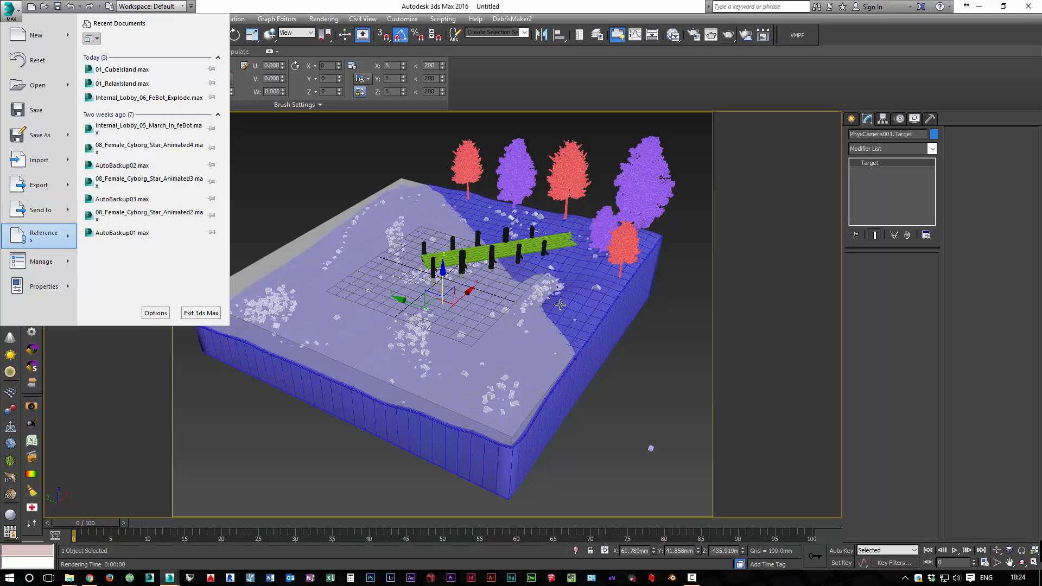
{"action": "mouse_move", "coordinate": [40, 236]}
{"action": "left_click", "coordinate": [127, 201]}
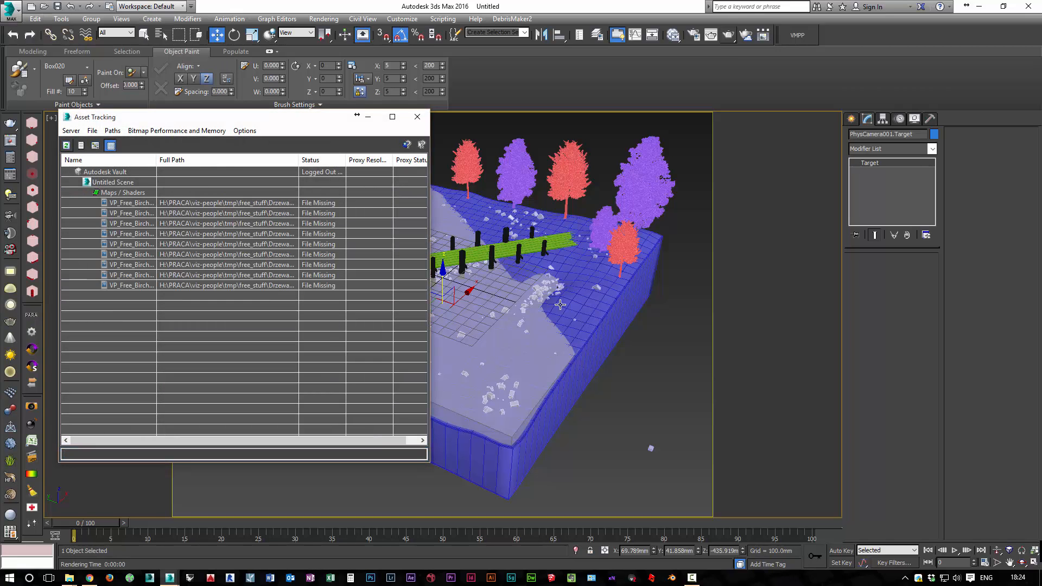
{"action": "left_click", "coordinate": [135, 202]}
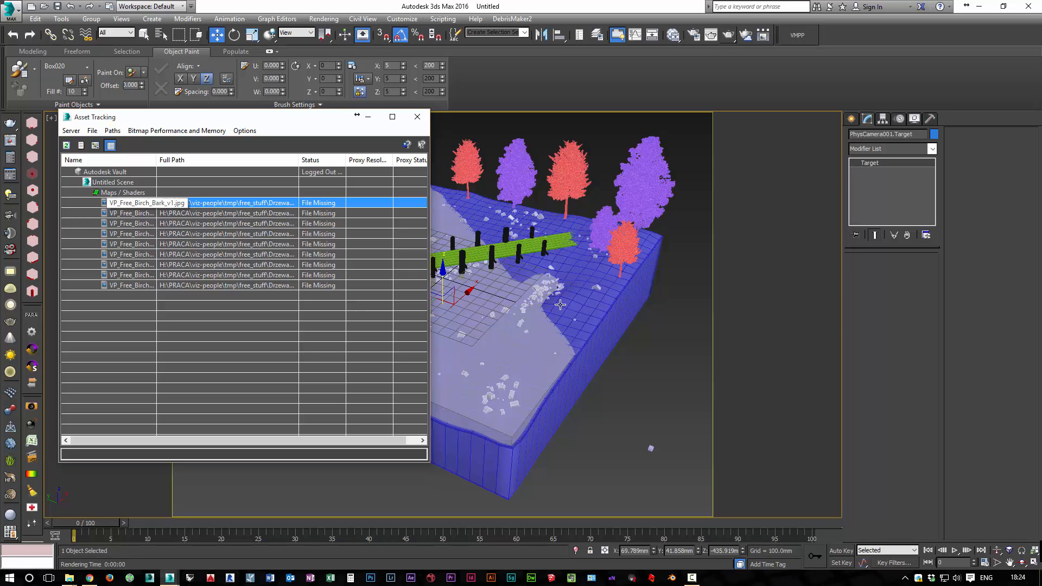
{"action": "left_click", "coordinate": [217, 285], "text": "shift"}
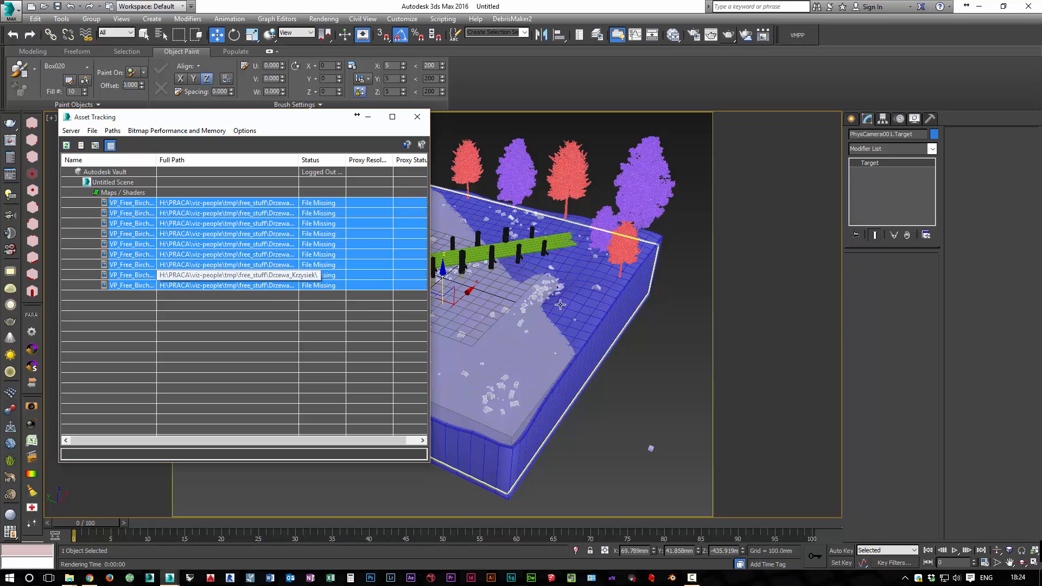
Set the path of the selected birch textures to the VizPeople_Free_3d_Models_Birch_Trees folder and close Asset Tracking
{"action": "right_click", "coordinate": [202, 229]}
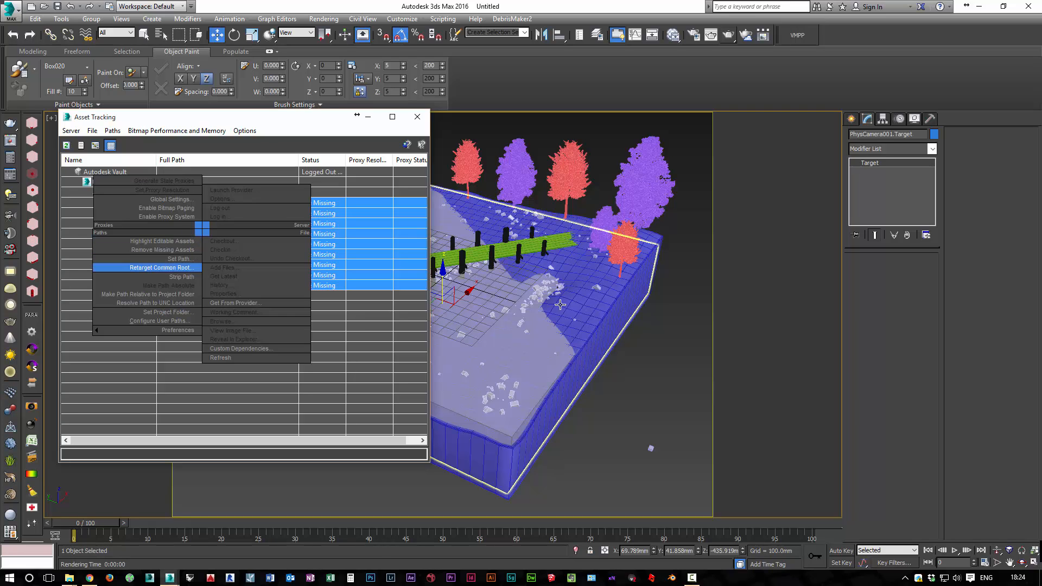
{"action": "left_click", "coordinate": [180, 259]}
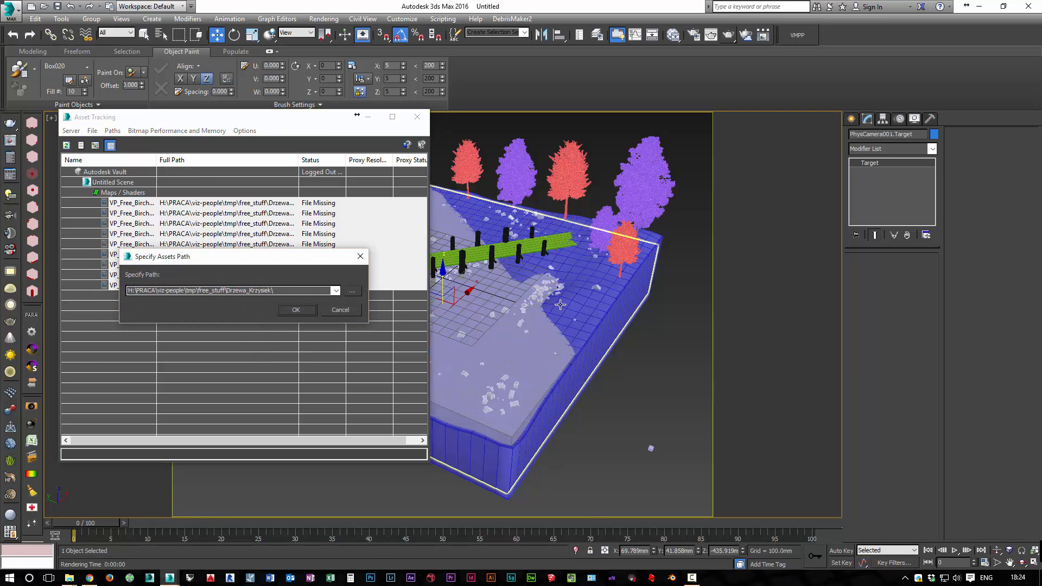
{"action": "left_click", "coordinate": [353, 291]}
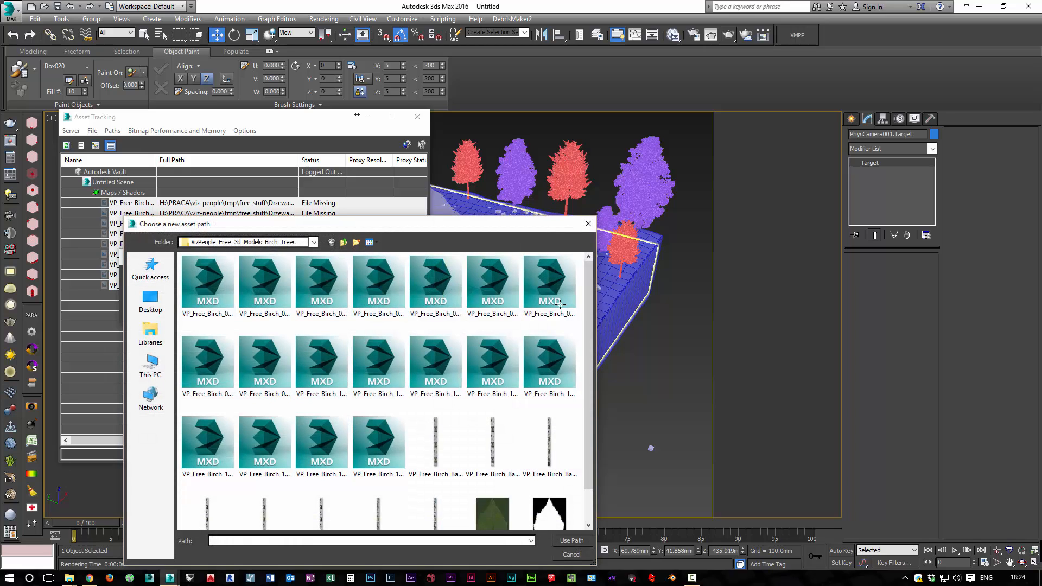
{"action": "left_click_drag", "start_coordinate": [304, 224], "coordinate": [308, 139]}
{"action": "left_click", "coordinate": [318, 156]}
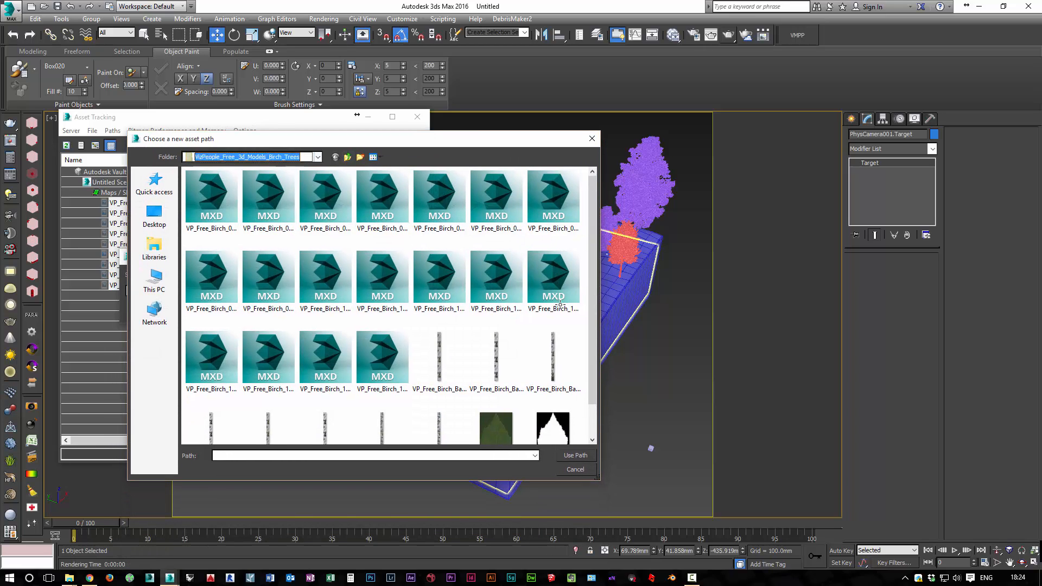
{"action": "left_click", "coordinate": [272, 402]}
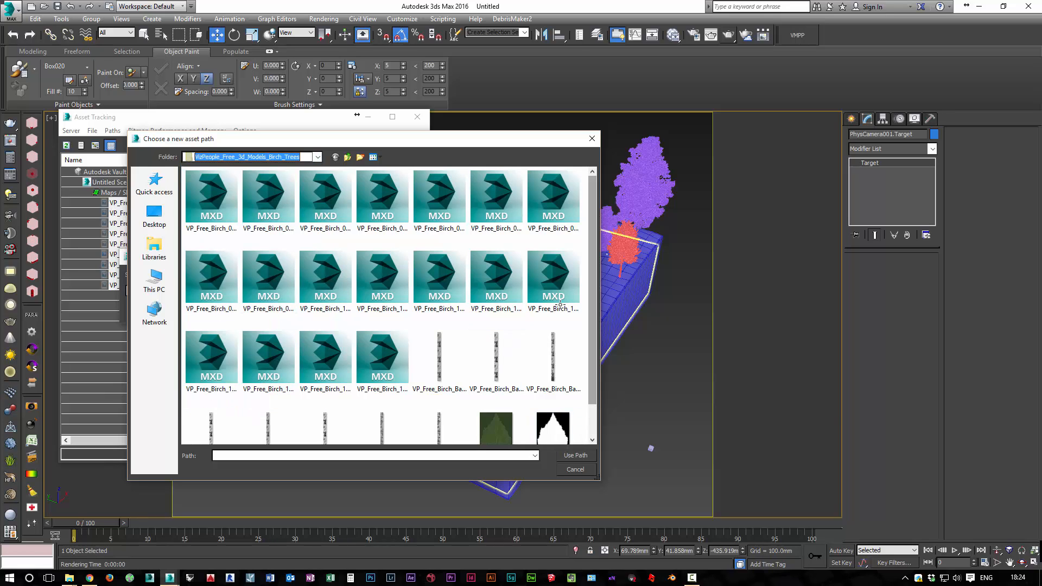
{"action": "scroll", "coordinate": [560, 304], "scroll_direction": "down", "scroll_amount": 1}
{"action": "left_click", "coordinate": [477, 456]}
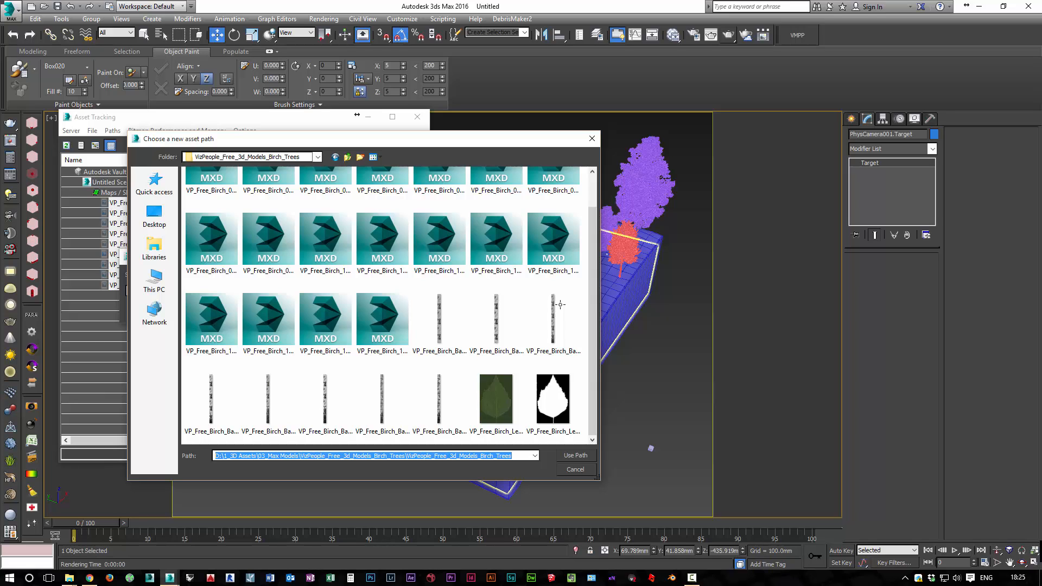
{"action": "left_click", "coordinate": [575, 456]}
{"action": "left_click", "coordinate": [296, 310]}
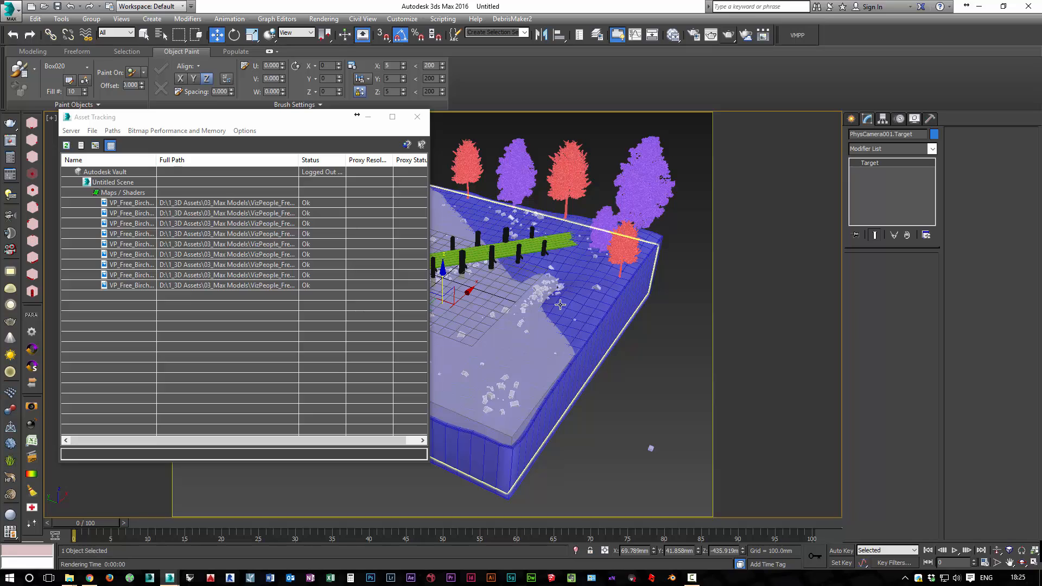
{"action": "left_click", "coordinate": [417, 117]}
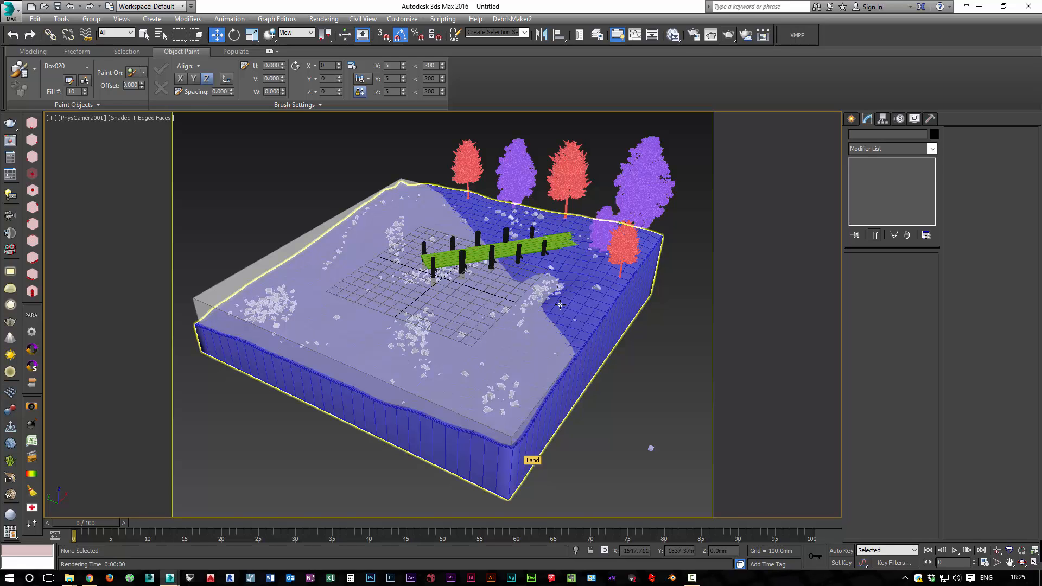
Select the Land object and add a Substance map to the Slate Material Editor view, showing its parameters
{"action": "left_click", "coordinate": [560, 305]}
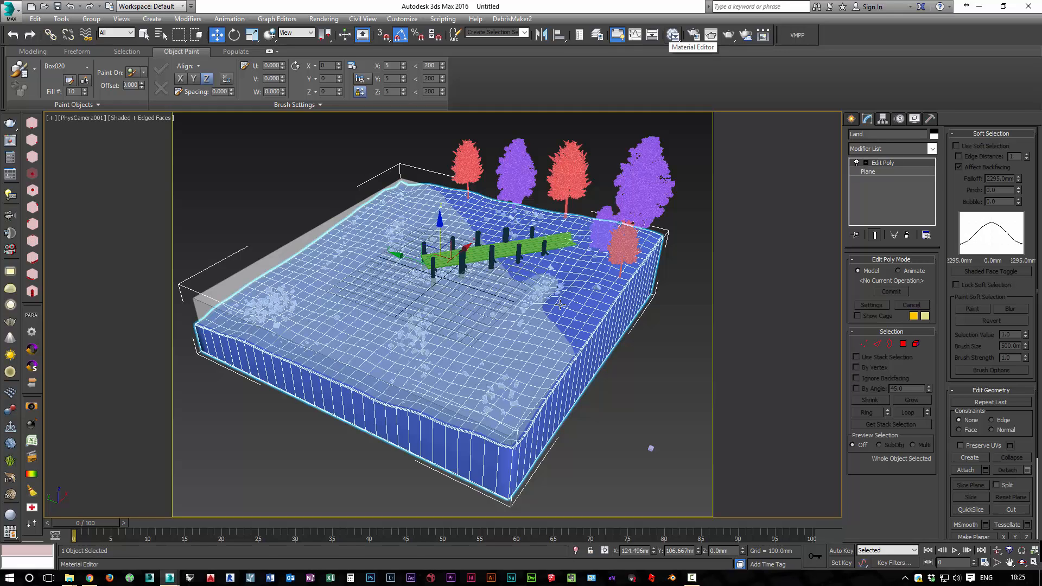
{"action": "left_click", "coordinate": [673, 34]}
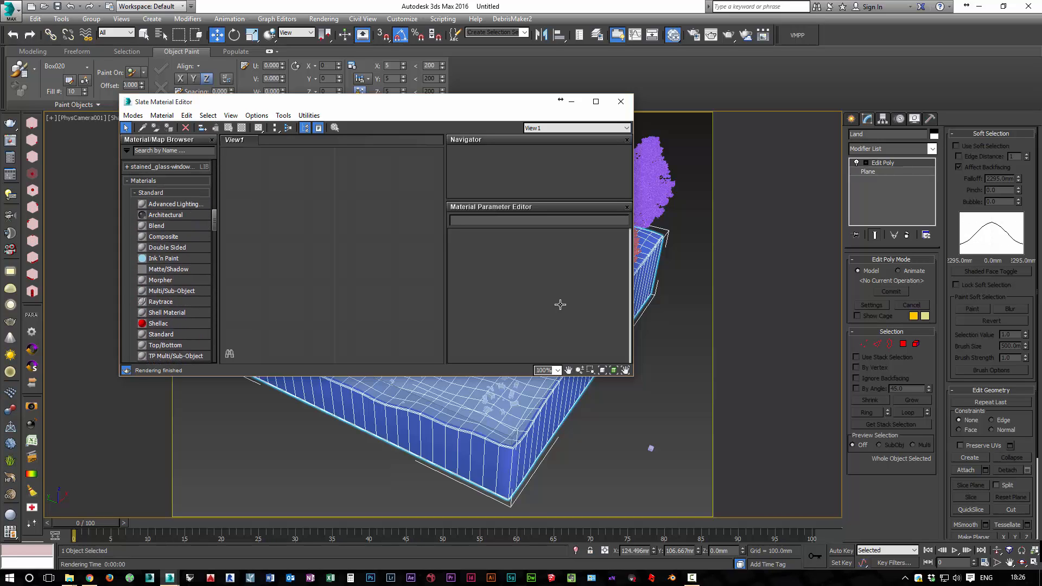
{"action": "scroll", "coordinate": [169, 261], "scroll_direction": "down", "scroll_amount": 15}
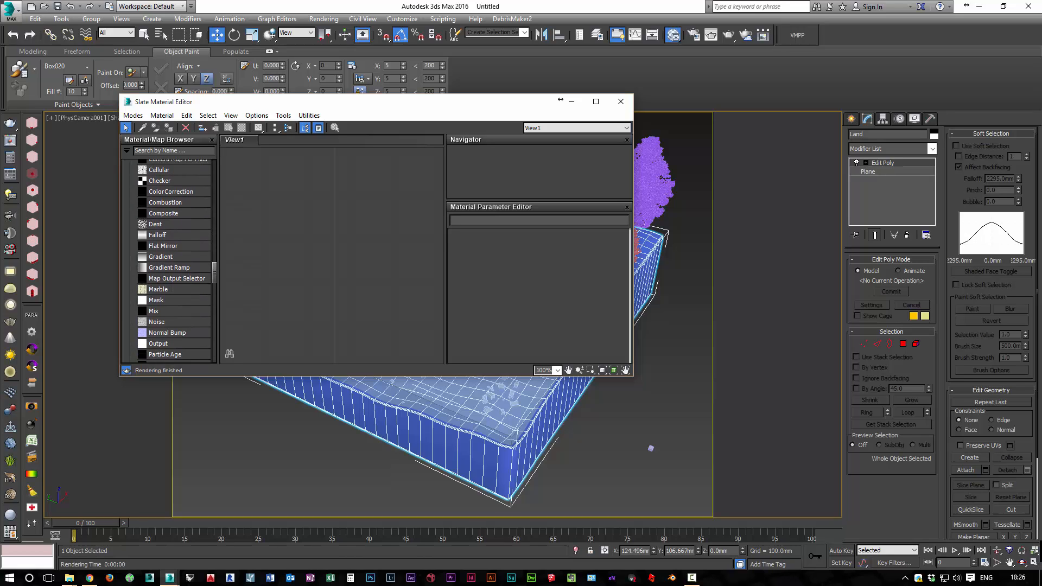
{"action": "scroll", "coordinate": [173, 260], "scroll_direction": "down", "scroll_amount": 6}
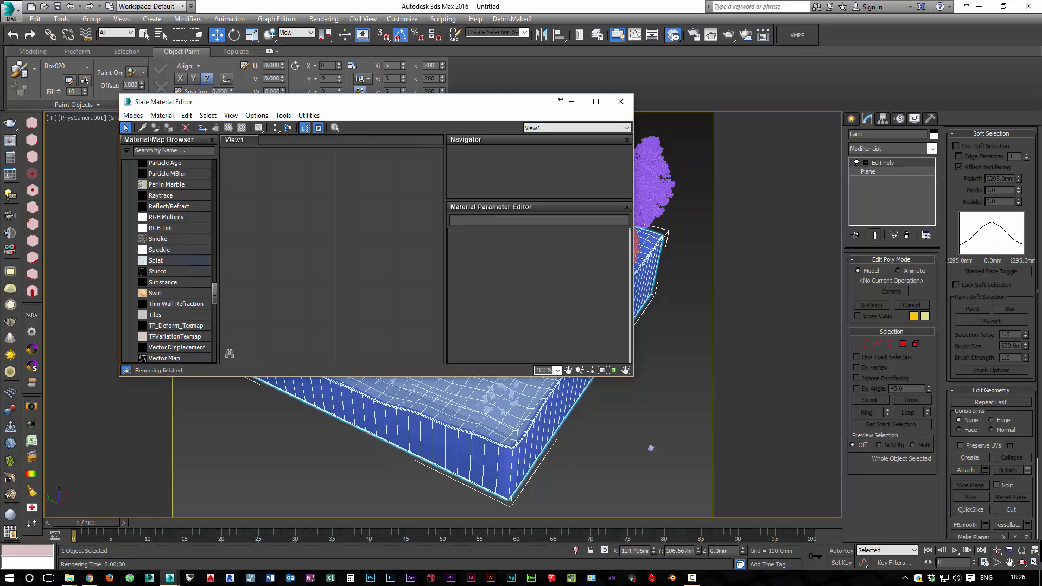
{"action": "left_click_drag", "start_coordinate": [174, 282], "coordinate": [320, 237]}
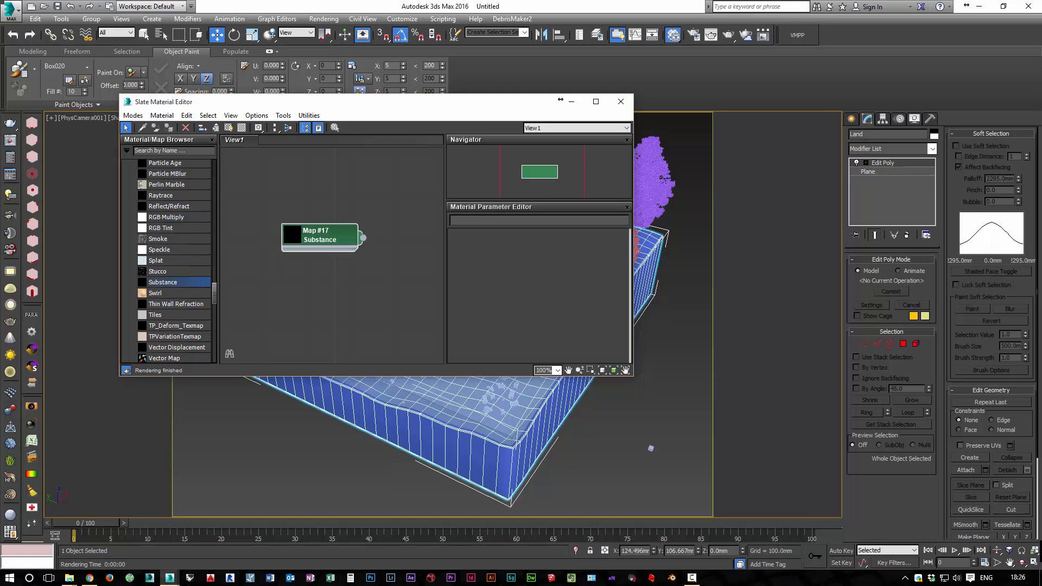
{"action": "double_click", "coordinate": [320, 238]}
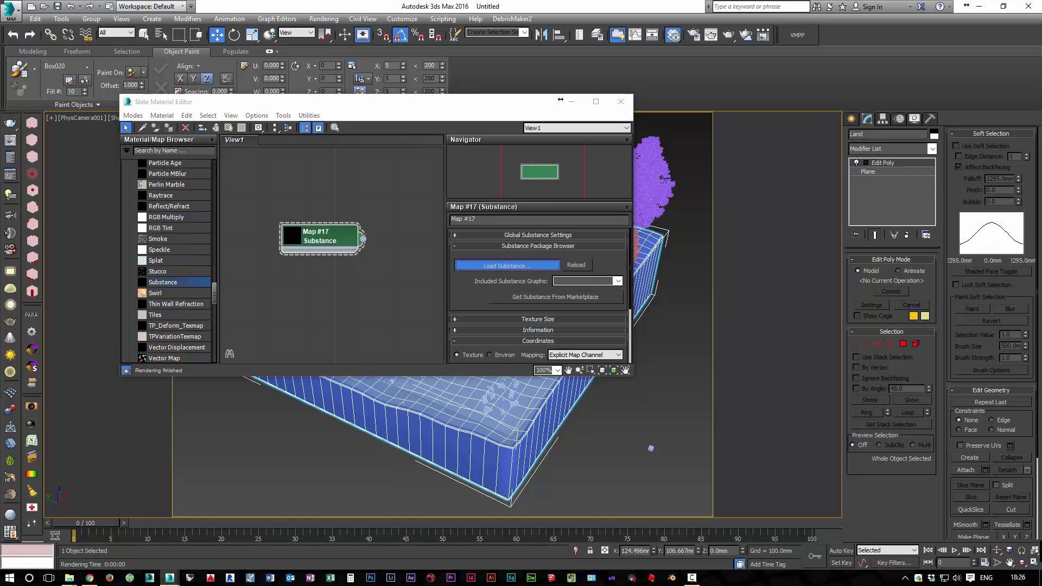
Load Sand_01.sbsar from the Substance textures folder into the Substance map
{"action": "left_click", "coordinate": [506, 265]}
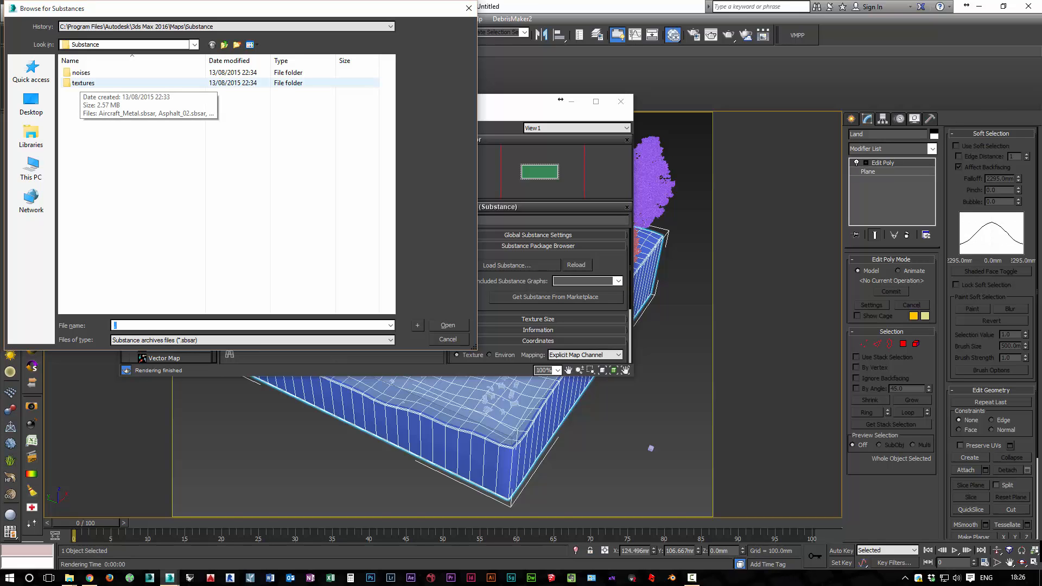
{"action": "left_click", "coordinate": [83, 83]}
{"action": "double_click", "coordinate": [83, 84]}
{"action": "scroll", "coordinate": [163, 258], "scroll_direction": "down", "scroll_amount": 8}
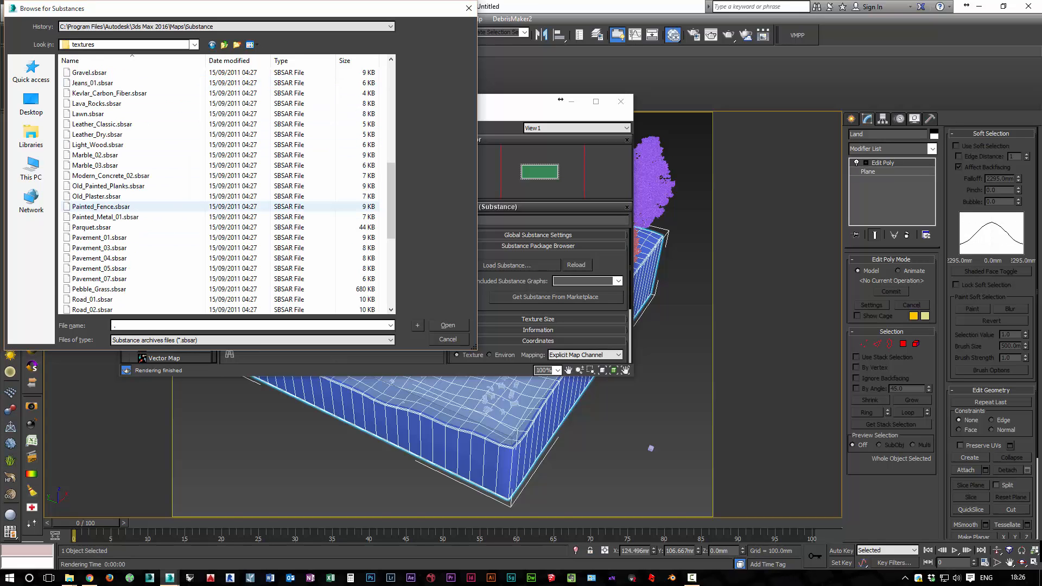
{"action": "scroll", "coordinate": [162, 256], "scroll_direction": "up", "scroll_amount": 2}
{"action": "scroll", "coordinate": [163, 244], "scroll_direction": "down", "scroll_amount": 9}
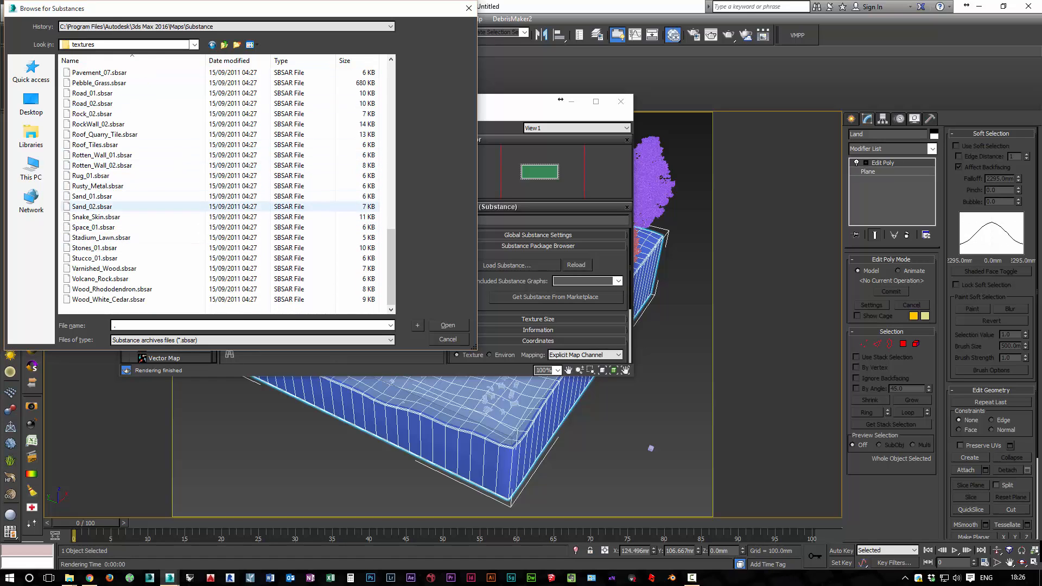
{"action": "double_click", "coordinate": [93, 196]}
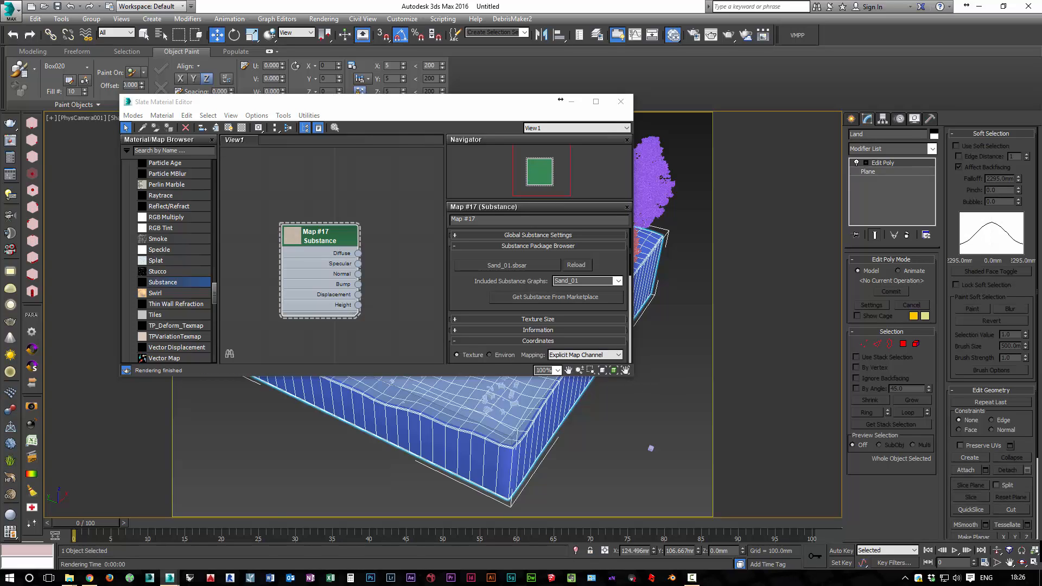
Enlarge the material editor and set the Sand_01 substance's Saturation to 0.6
{"action": "left_click_drag", "start_coordinate": [500, 376], "coordinate": [500, 499]}
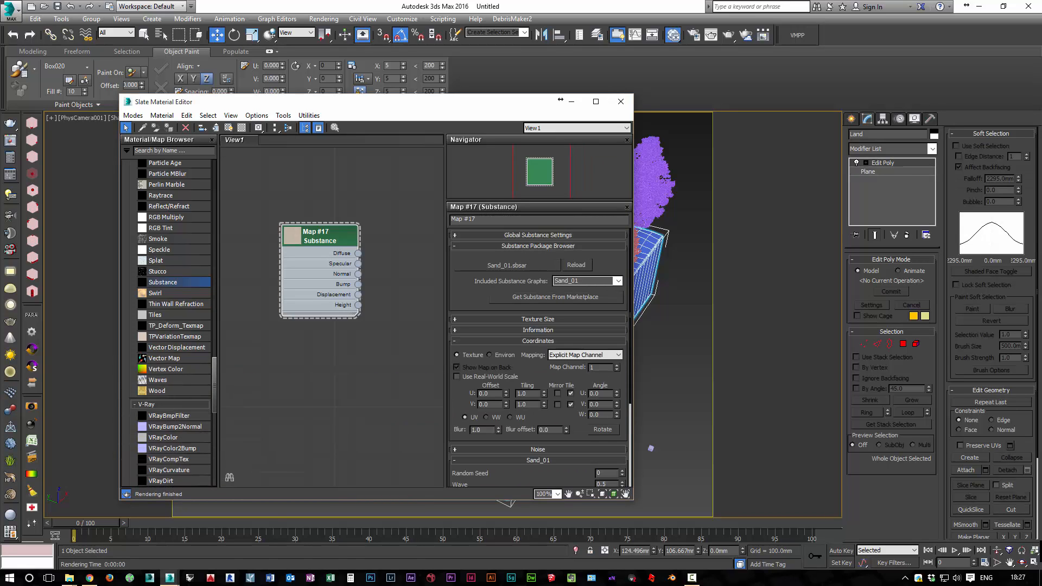
{"action": "scroll", "coordinate": [539, 358], "scroll_direction": "down", "scroll_amount": 5}
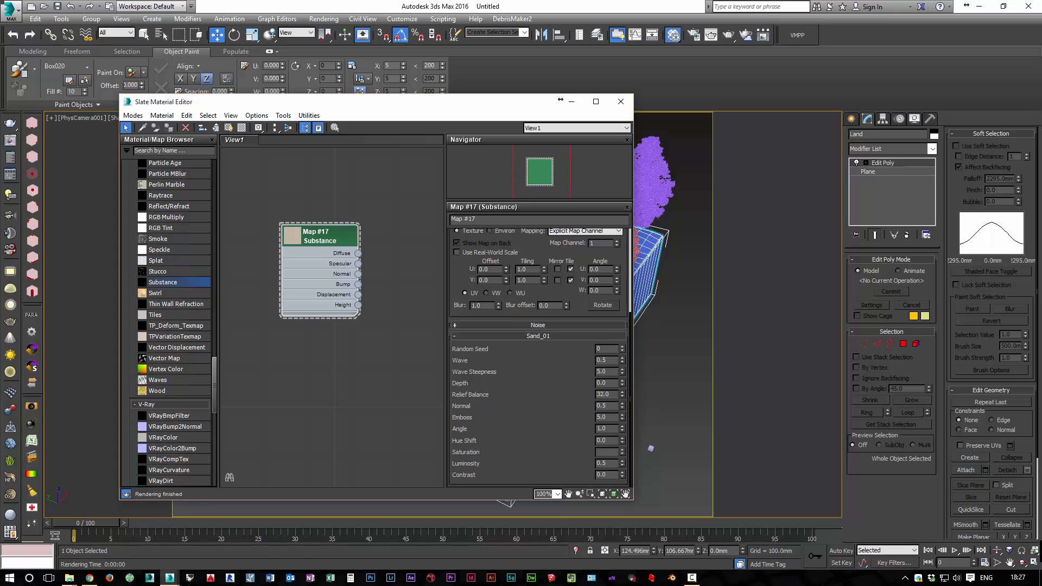
{"action": "double_click", "coordinate": [603, 452]}
{"action": "type", "text": ".6"}
{"action": "key", "text": "Return"}
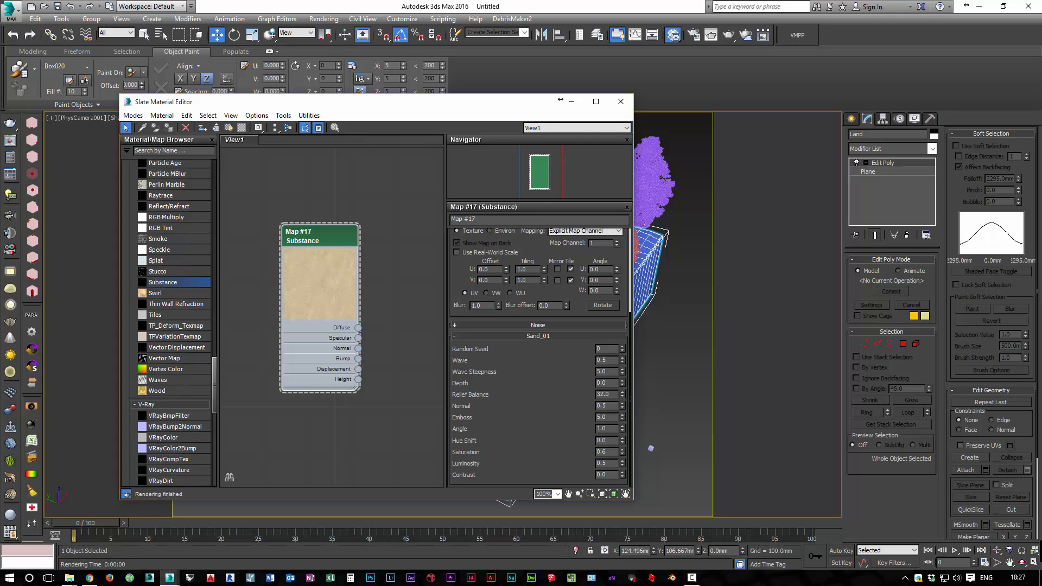
Add a VRayMtl material to the node view and place it beside the sand Substance map
{"action": "left_click_drag", "start_coordinate": [321, 236], "coordinate": [310, 204]}
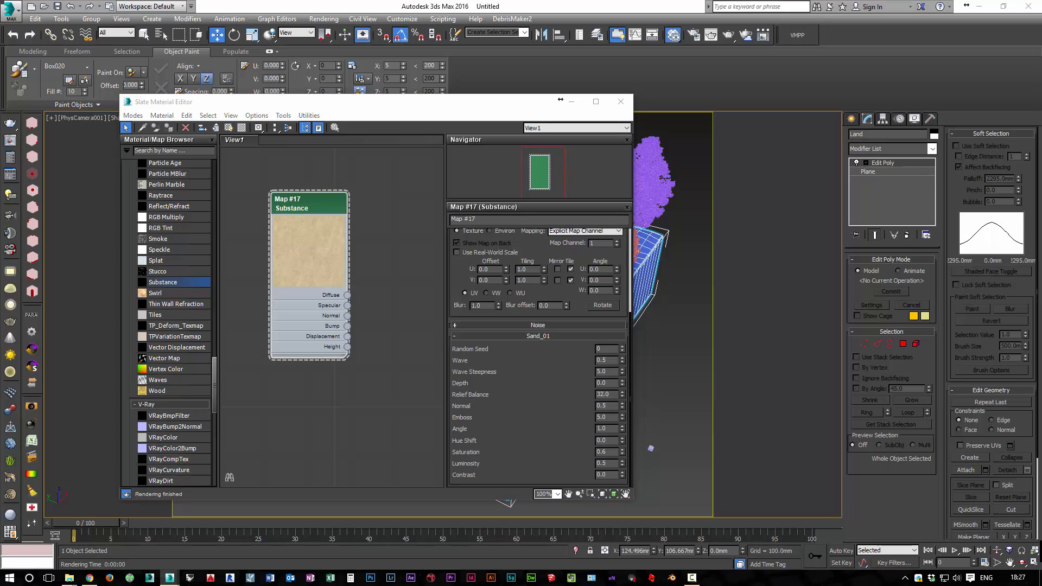
{"action": "scroll", "coordinate": [168, 323], "scroll_direction": "up", "scroll_amount": 10}
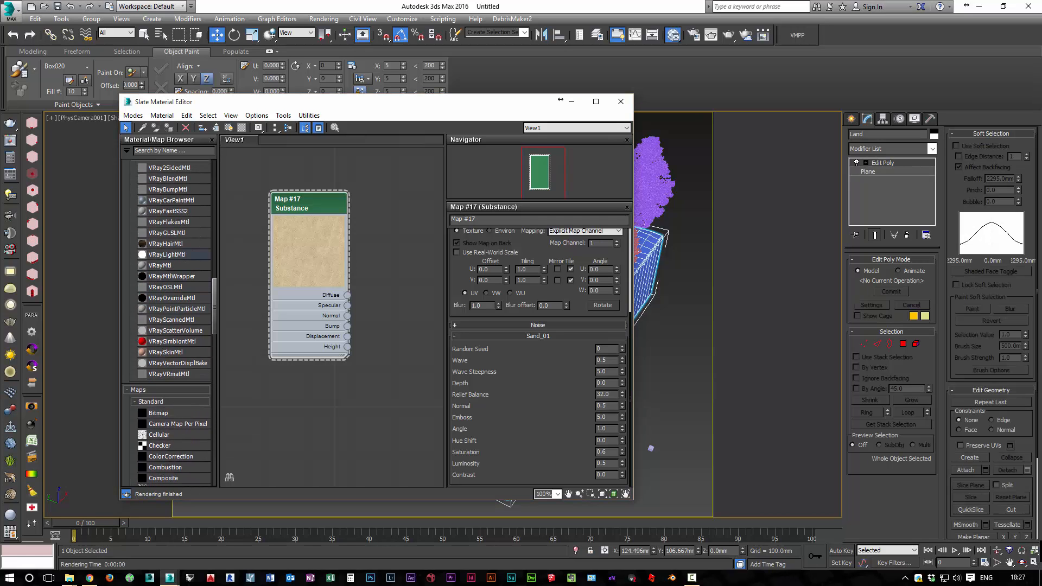
{"action": "left_click_drag", "start_coordinate": [161, 266], "coordinate": [380, 315]}
{"action": "middle_click_drag", "start_coordinate": [396, 325], "coordinate": [231, 257]}
{"action": "scroll", "coordinate": [361, 266], "scroll_direction": "down", "scroll_amount": 3}
{"action": "middle_click_drag", "start_coordinate": [361, 266], "coordinate": [439, 300]}
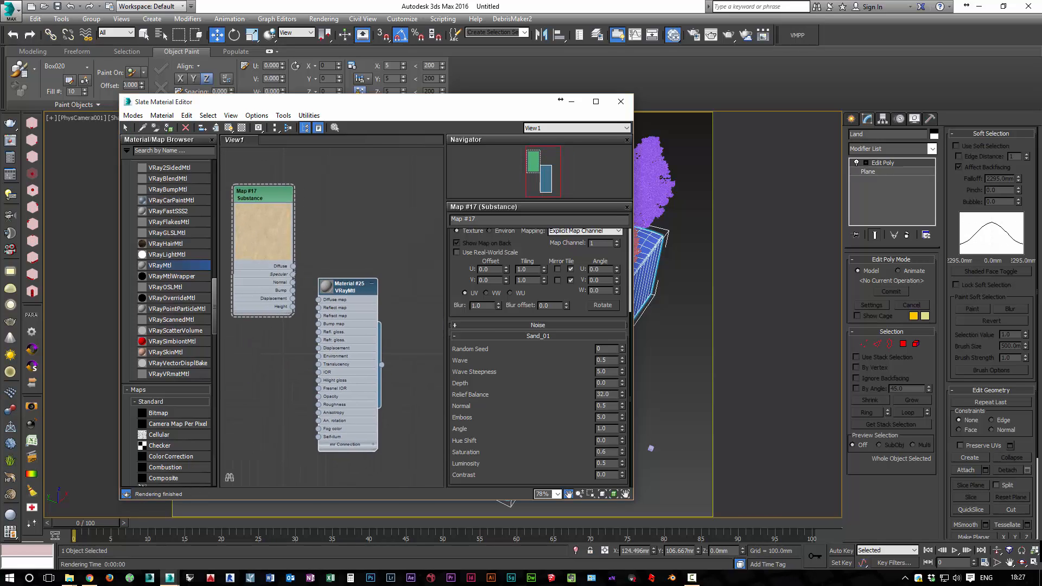
{"action": "middle_click_drag", "start_coordinate": [348, 288], "coordinate": [356, 290]}
{"action": "left_click_drag", "start_coordinate": [356, 290], "coordinate": [390, 282]}
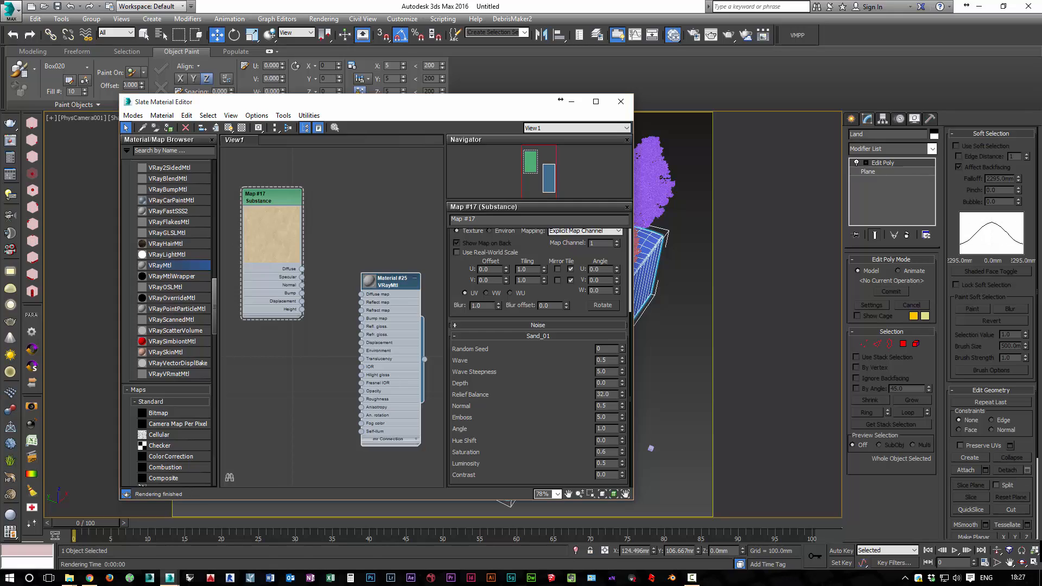
Connect the Substance map's Diffuse output to the VRayMtl's Diffuse map and space out the connected nodes
{"action": "left_click_drag", "start_coordinate": [302, 269], "coordinate": [362, 295]}
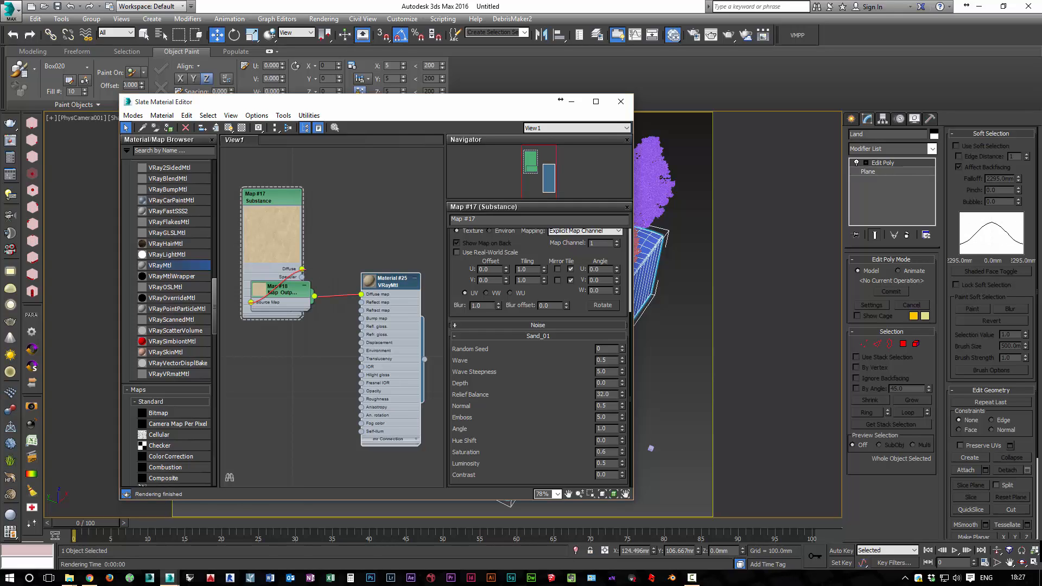
{"action": "left_click_drag", "start_coordinate": [274, 288], "coordinate": [337, 254]}
{"action": "left_click_drag", "start_coordinate": [397, 281], "coordinate": [430, 264]}
{"action": "left_click_drag", "start_coordinate": [339, 255], "coordinate": [348, 263]}
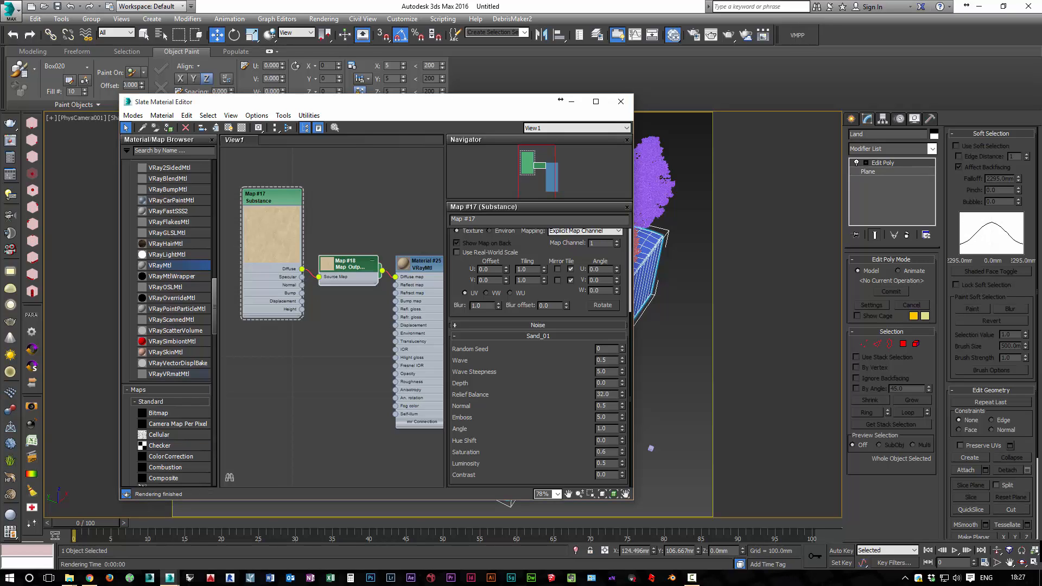
Add a Noise map to the node view below the Substance map
{"action": "scroll", "coordinate": [169, 320], "scroll_direction": "down", "scroll_amount": 5}
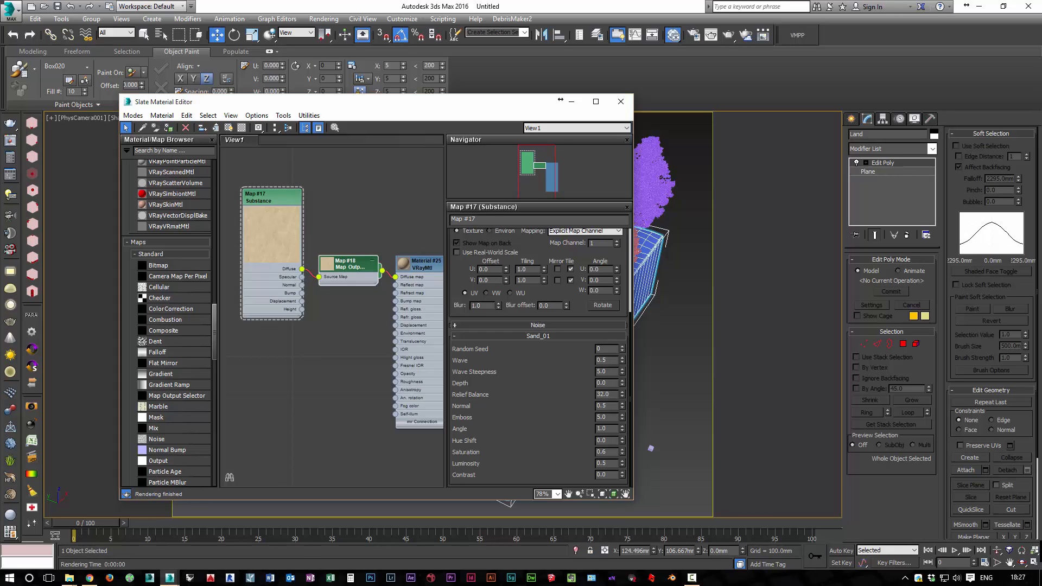
{"action": "scroll", "coordinate": [168, 320], "scroll_direction": "down", "scroll_amount": 2}
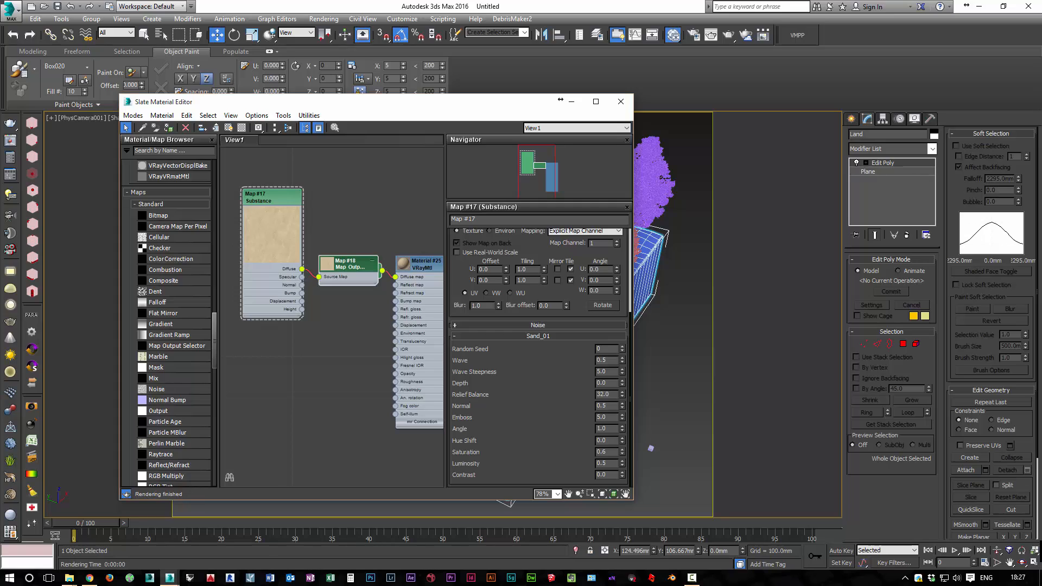
{"action": "scroll", "coordinate": [168, 320], "scroll_direction": "down", "scroll_amount": 4}
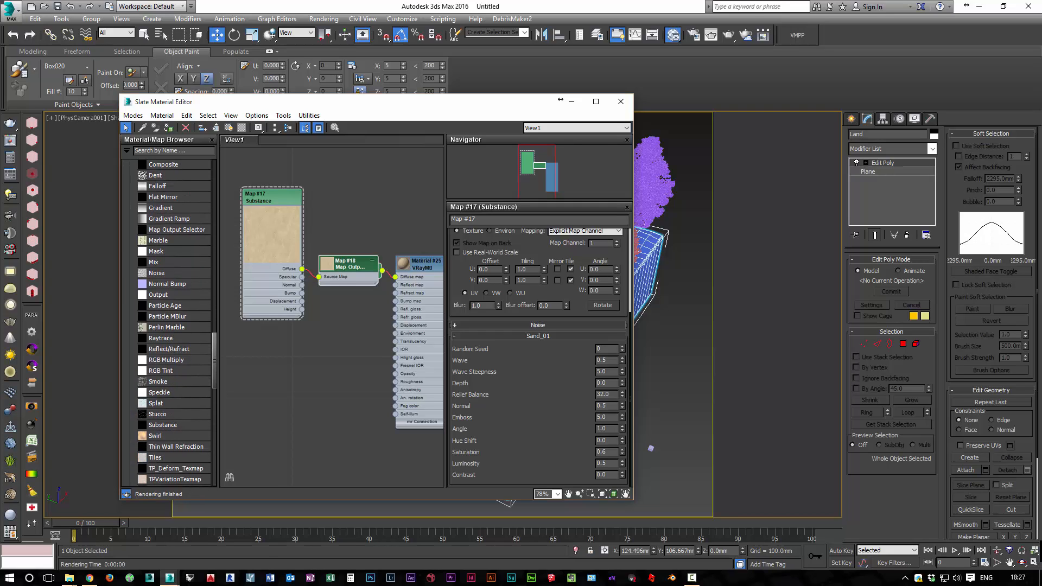
{"action": "left_click_drag", "start_coordinate": [156, 273], "coordinate": [271, 348]}
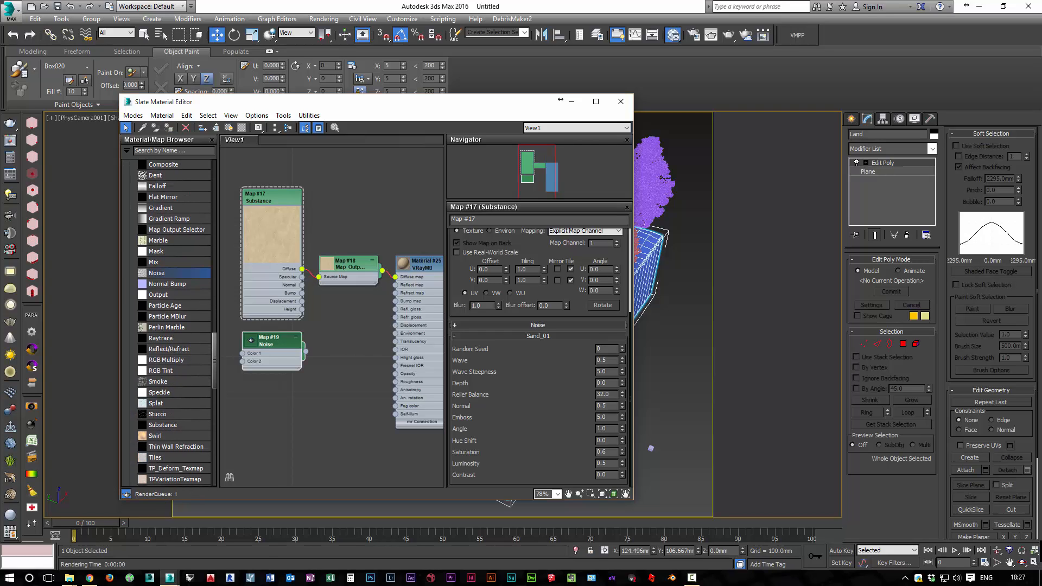
Open the Noise map's parameters, enlarge its node preview and set its Size to 20
{"action": "double_click", "coordinate": [270, 342]}
{"action": "scroll", "coordinate": [252, 348], "scroll_direction": "up", "scroll_amount": 5}
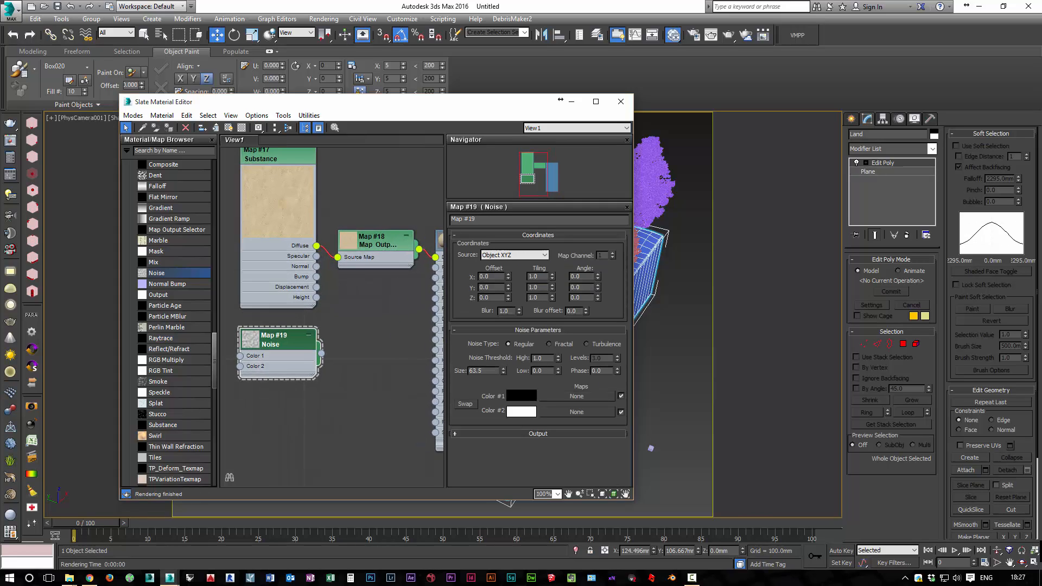
{"action": "double_click", "coordinate": [251, 343]}
{"action": "left_click_drag", "start_coordinate": [252, 342], "coordinate": [252, 328]}
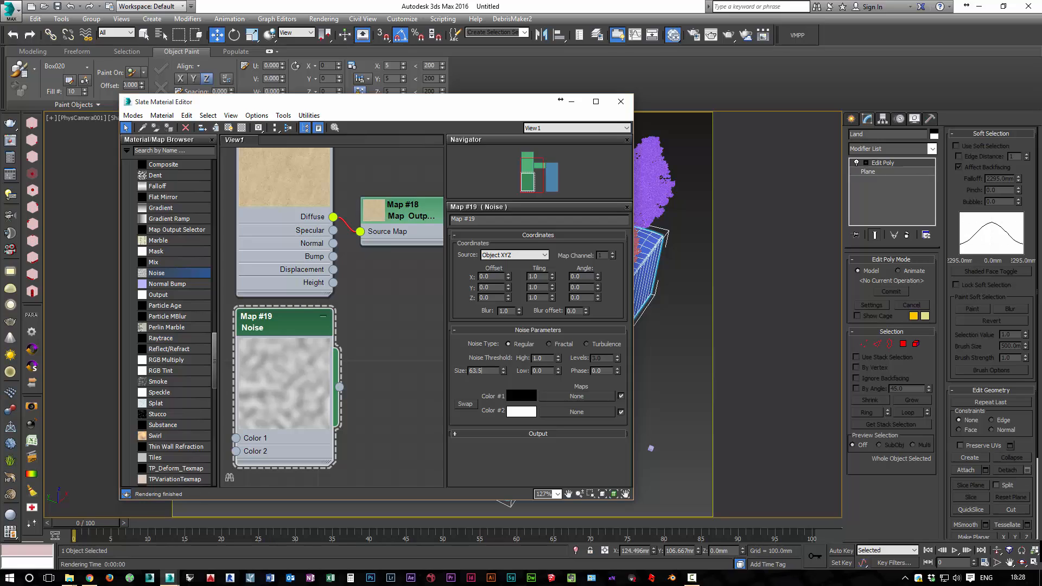
{"action": "double_click", "coordinate": [476, 371]}
{"action": "type", "text": "20"}
{"action": "key", "text": "Return"}
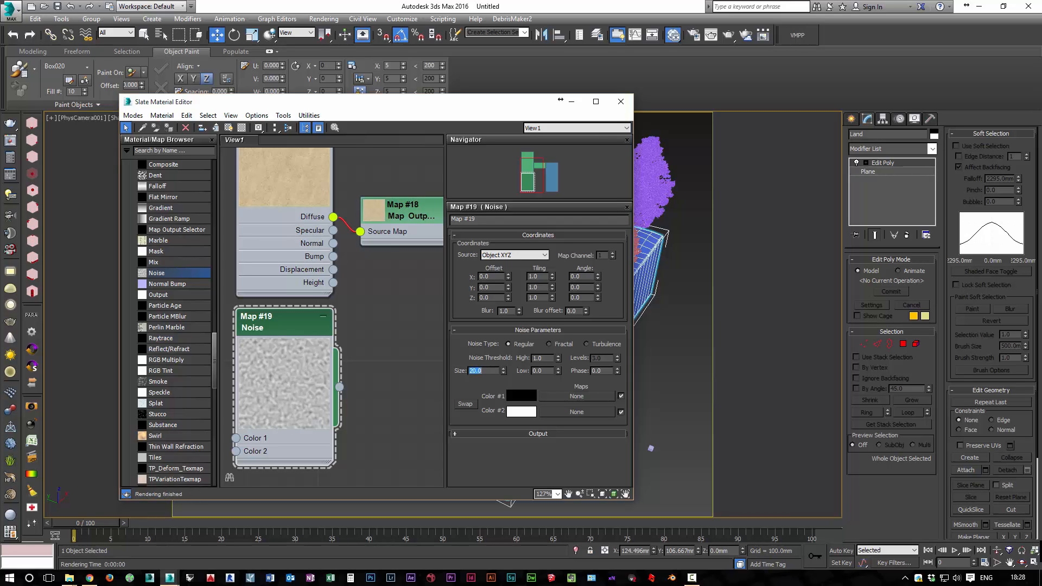
Connect the Noise map's output to the sand VRayMtl's Bump map
{"action": "middle_click_drag", "start_coordinate": [343, 373], "coordinate": [312, 371]}
{"action": "scroll", "coordinate": [334, 364], "scroll_direction": "down", "scroll_amount": 3}
{"action": "left_click_drag", "start_coordinate": [308, 382], "coordinate": [416, 296]}
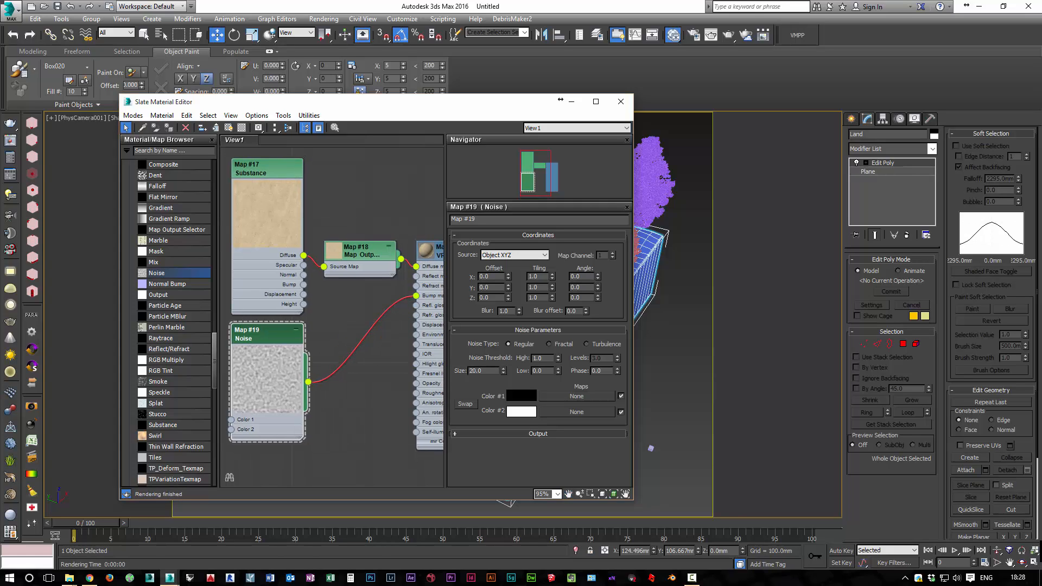
{"action": "middle_click_drag", "start_coordinate": [362, 328], "coordinate": [291, 323]}
{"action": "scroll", "coordinate": [290, 323], "scroll_direction": "down", "scroll_amount": 1}
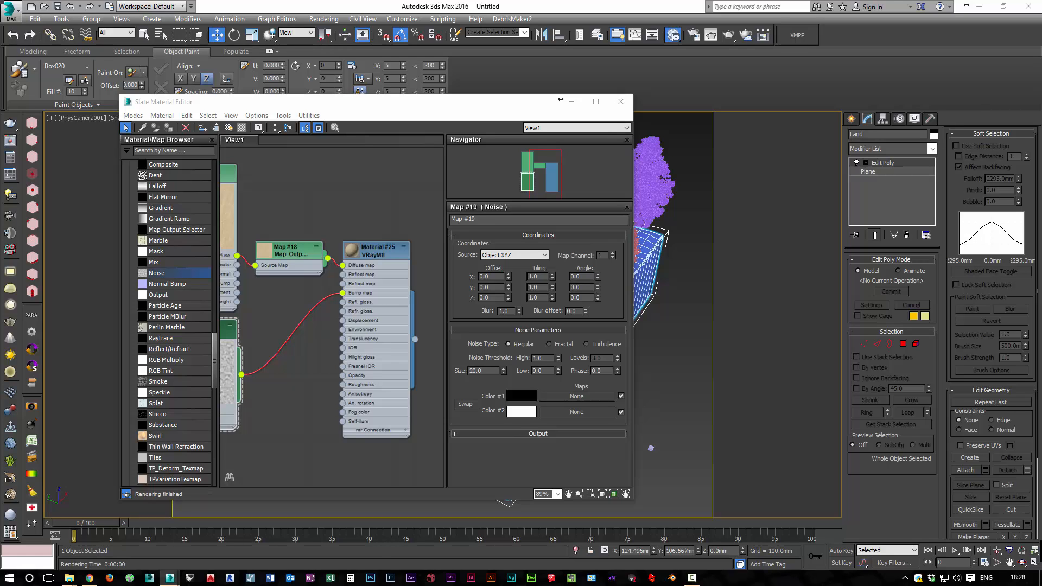
Add a second VRayMtl below the sand VRayMtl and open its parameters
{"action": "middle_click_drag", "start_coordinate": [316, 316], "coordinate": [321, 204]}
{"action": "scroll", "coordinate": [321, 204], "scroll_direction": "down", "scroll_amount": 8}
{"action": "middle_click_drag", "start_coordinate": [290, 247], "coordinate": [307, 272]}
{"action": "scroll", "coordinate": [306, 271], "scroll_direction": "up", "scroll_amount": 1}
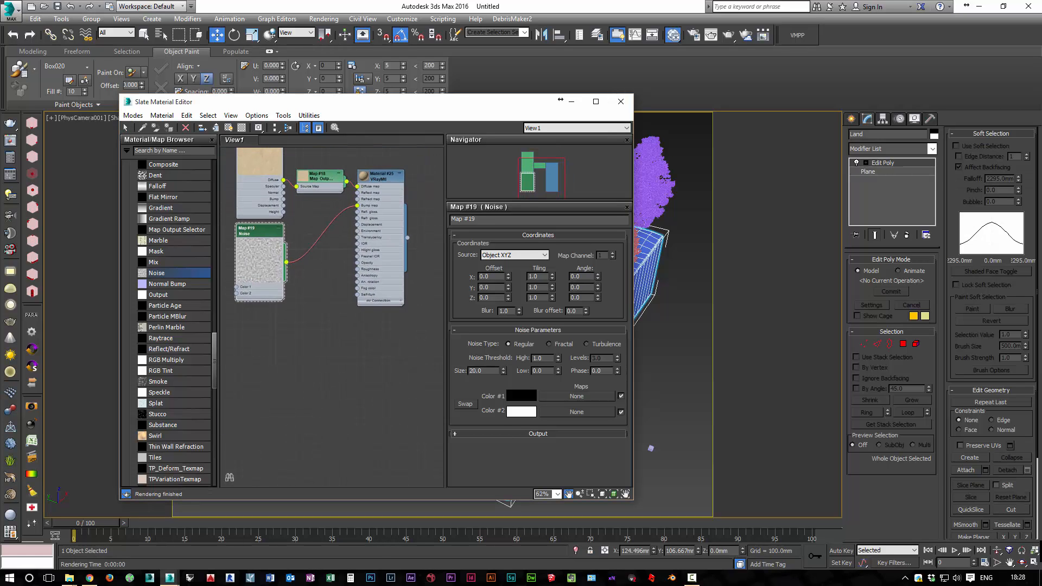
{"action": "scroll", "coordinate": [307, 271], "scroll_direction": "down", "scroll_amount": 1}
{"action": "scroll", "coordinate": [179, 275], "scroll_direction": "up", "scroll_amount": 10}
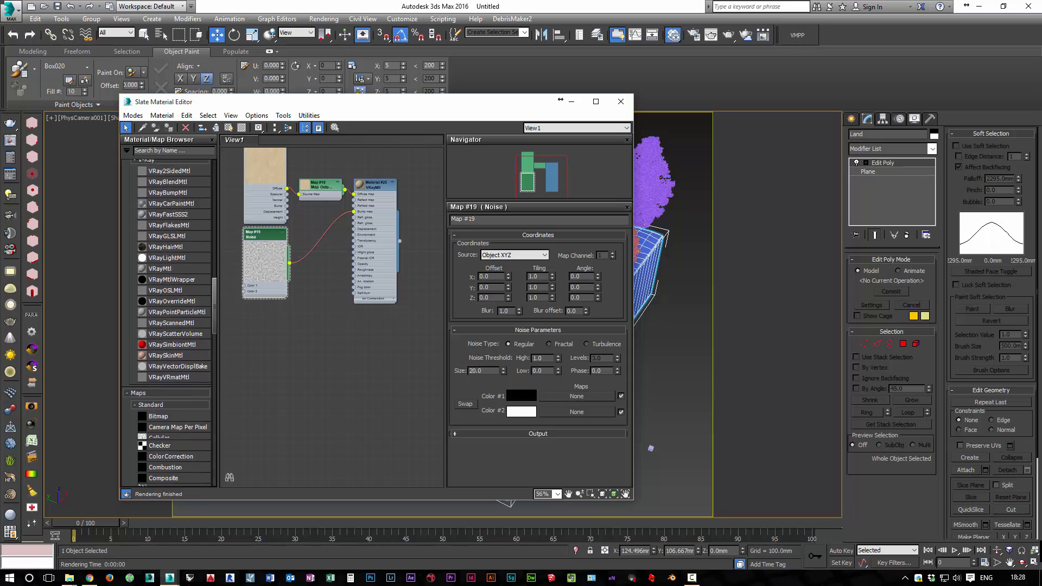
{"action": "left_click_drag", "start_coordinate": [163, 285], "coordinate": [356, 315]}
{"action": "double_click", "coordinate": [375, 320]}
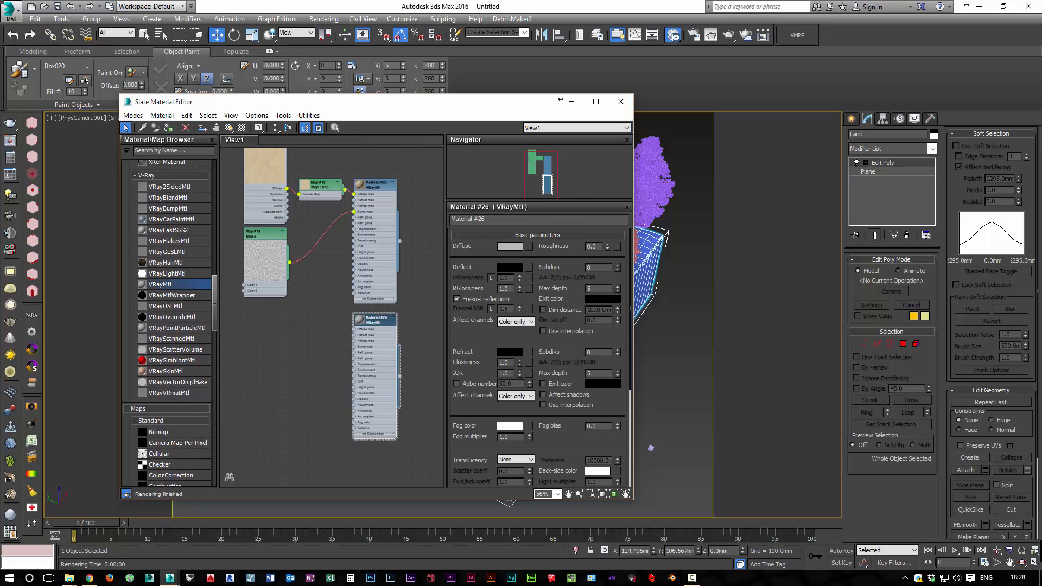
{"action": "left_click", "coordinate": [510, 246]}
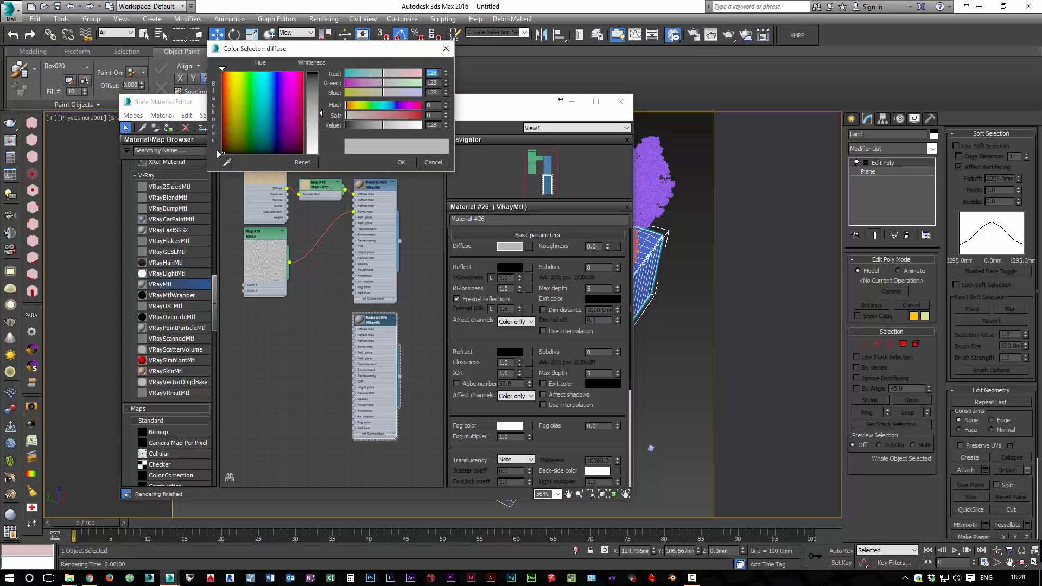
{"action": "left_click", "coordinate": [433, 162]}
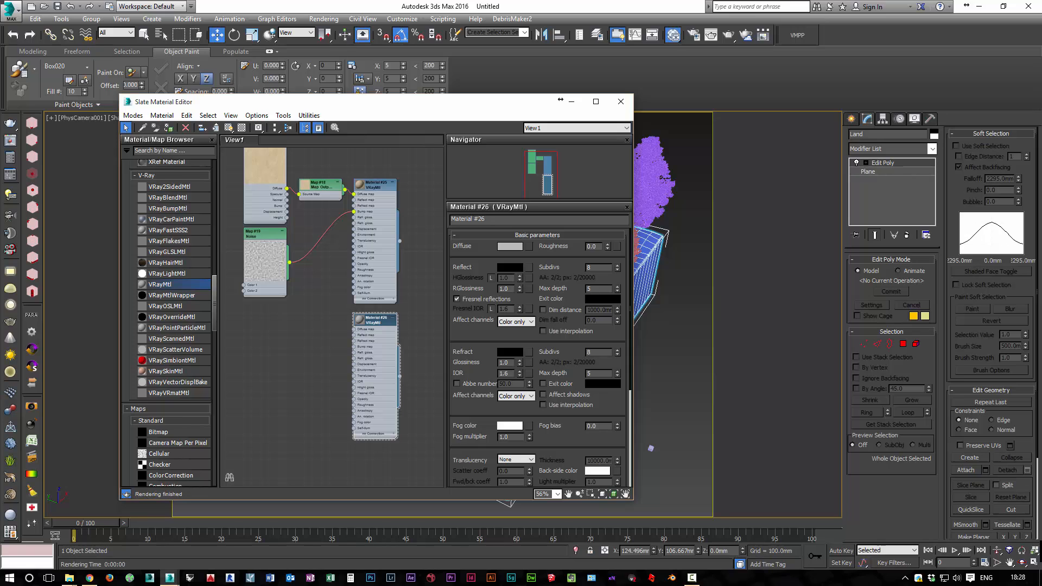
Add a Bitmap map to the node view using green long grass.jpg from the vray-de_2012\Organic folder
{"action": "left_click", "coordinate": [168, 432]}
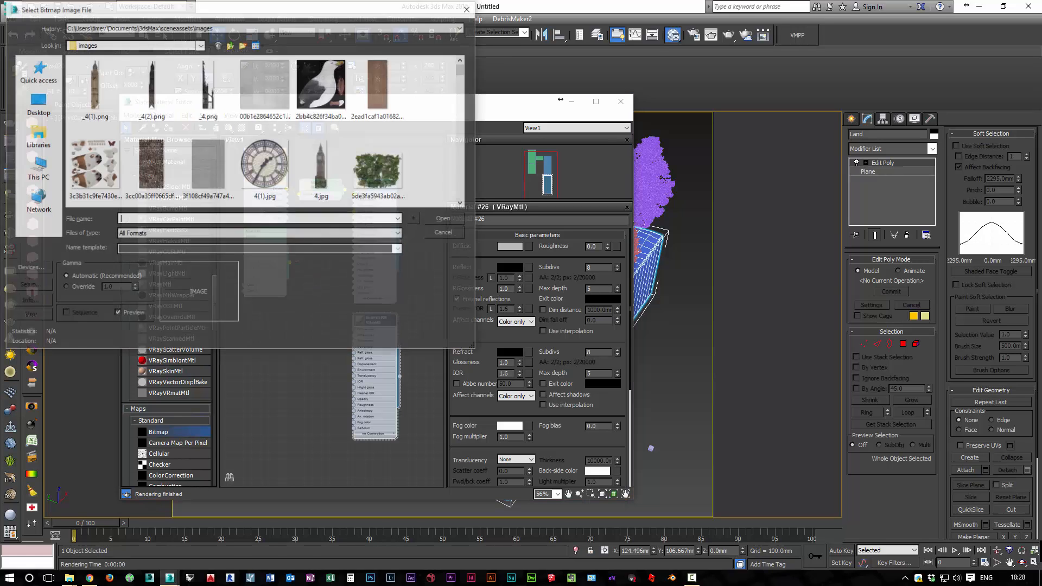
{"action": "left_click", "coordinate": [265, 27]}
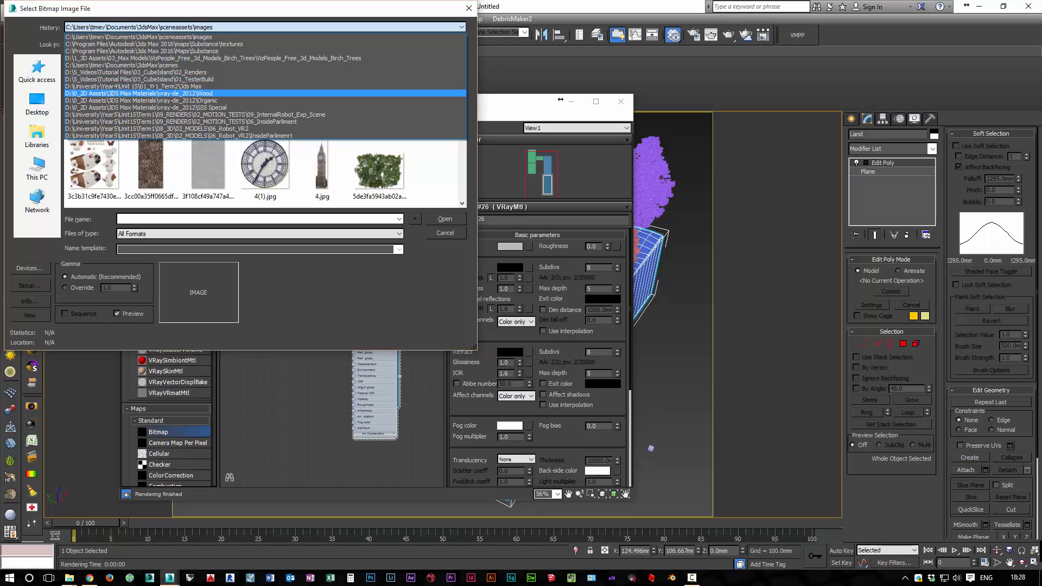
{"action": "left_click", "coordinate": [211, 100]}
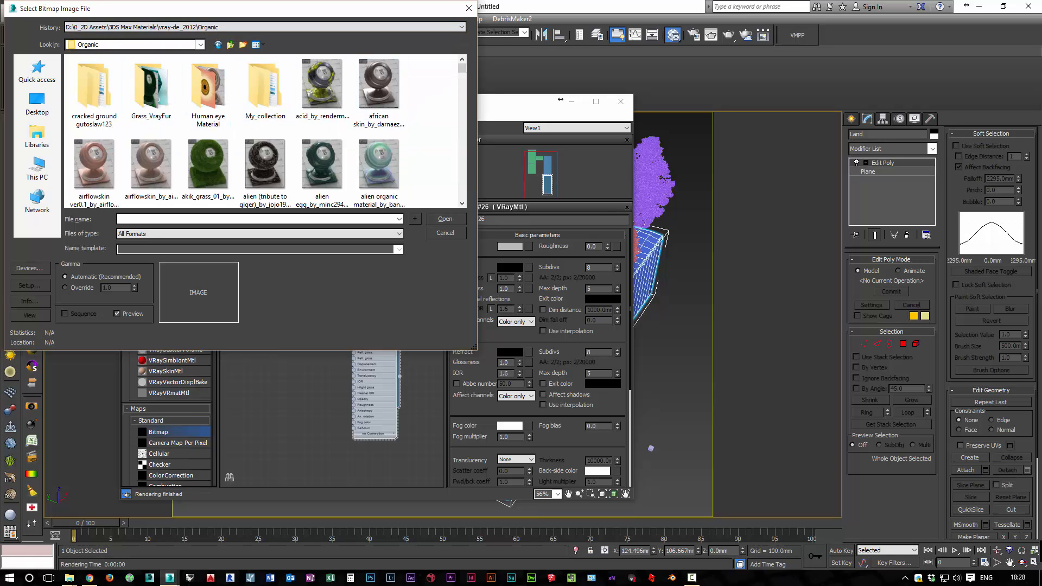
{"action": "scroll", "coordinate": [264, 131], "scroll_direction": "down", "scroll_amount": 5}
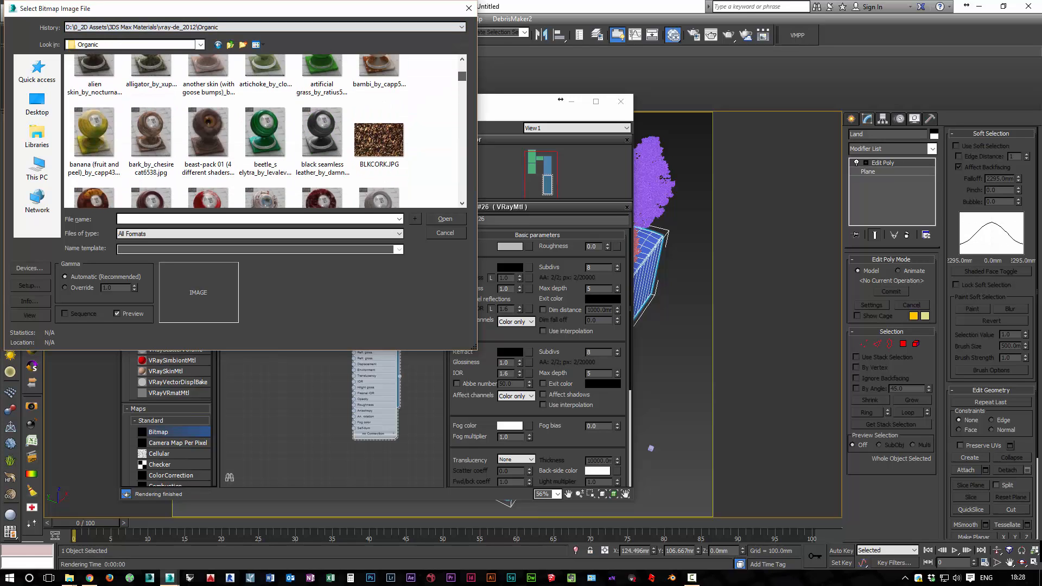
{"action": "scroll", "coordinate": [266, 130], "scroll_direction": "down", "scroll_amount": 10}
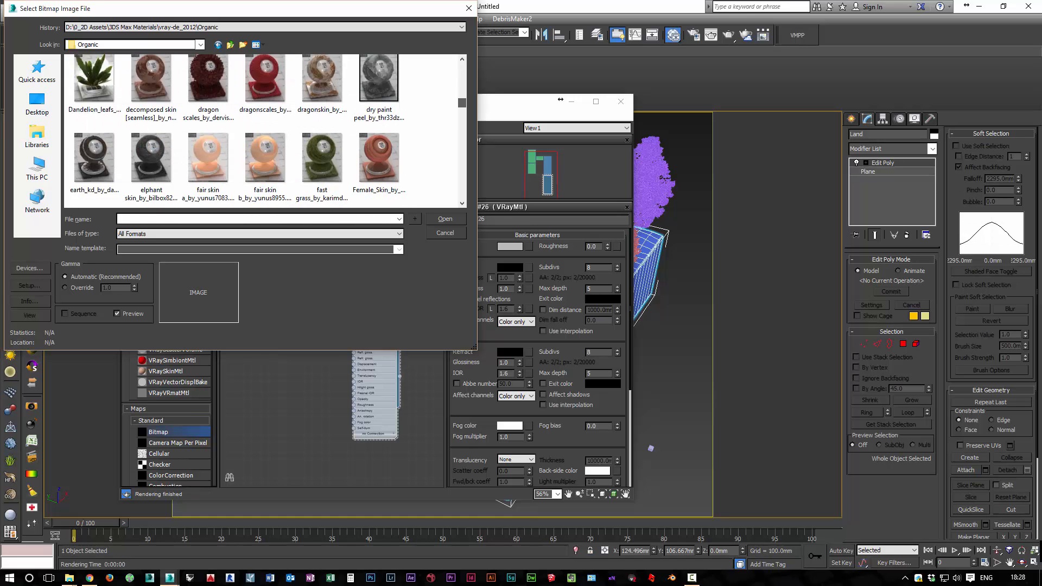
{"action": "scroll", "coordinate": [263, 131], "scroll_direction": "down", "scroll_amount": 5}
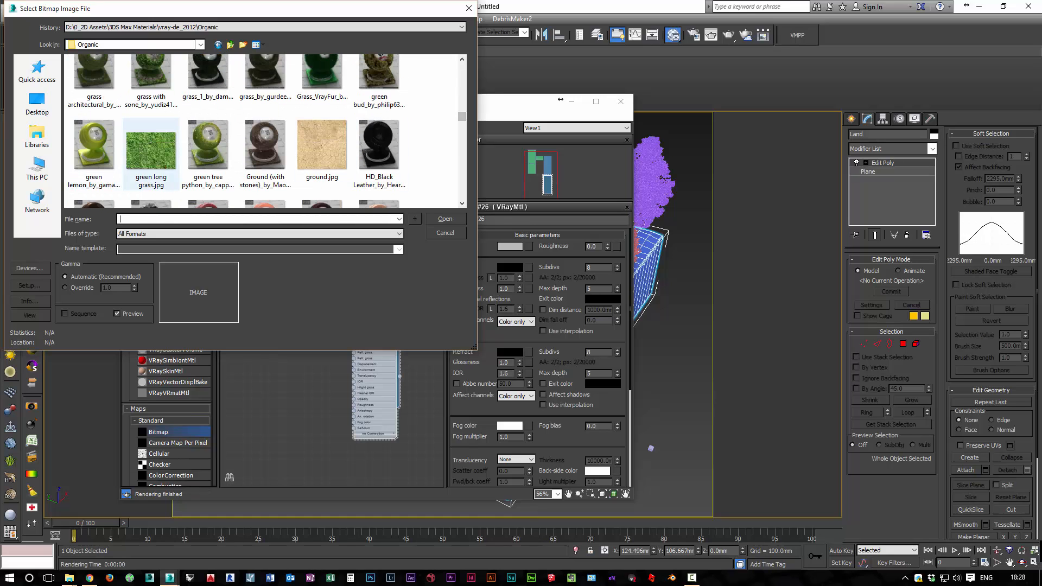
{"action": "left_click", "coordinate": [151, 153]}
{"action": "left_click", "coordinate": [445, 219]}
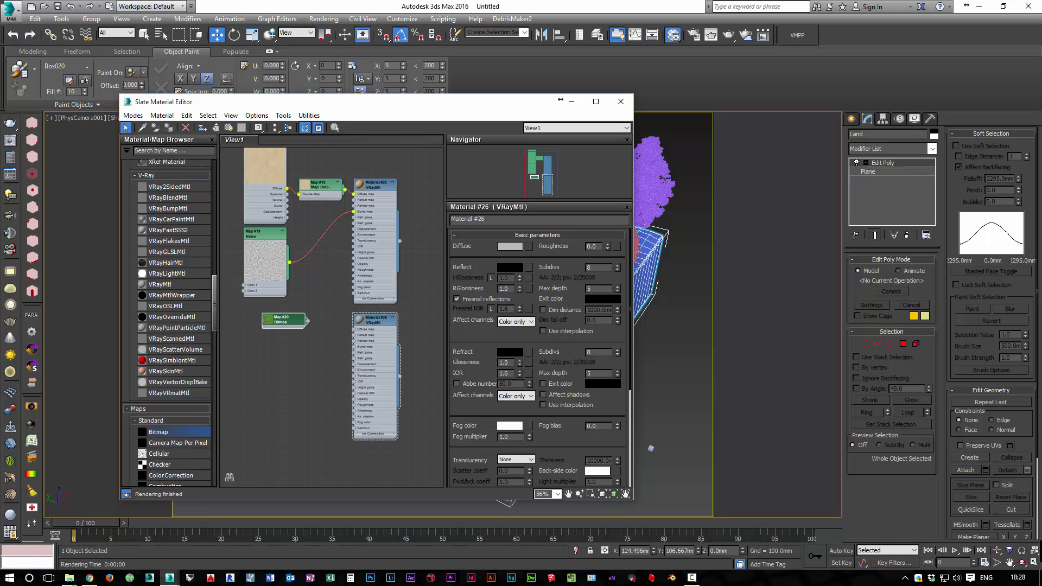
Connect the grass Bitmap to the second VRayMtl's Diffuse map
{"action": "left_click_drag", "start_coordinate": [284, 320], "coordinate": [286, 326]}
{"action": "scroll", "coordinate": [321, 337], "scroll_direction": "up", "scroll_amount": 4}
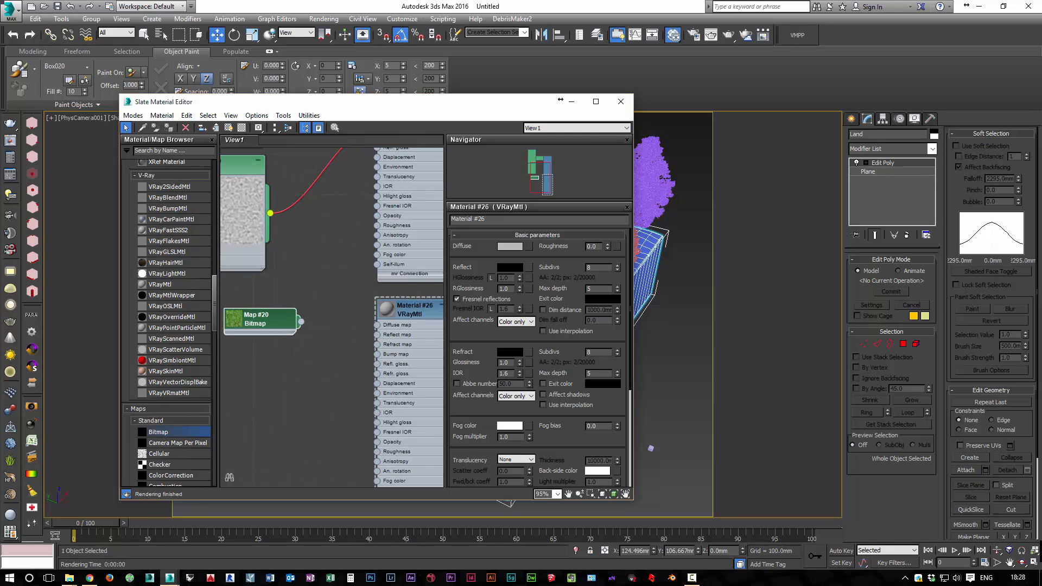
{"action": "left_click_drag", "start_coordinate": [301, 322], "coordinate": [378, 325]}
{"action": "middle_click_drag", "start_coordinate": [378, 328], "coordinate": [398, 315]}
Set the grass Bitmap's U and V Tiling to 5
{"action": "double_click", "coordinate": [277, 307]}
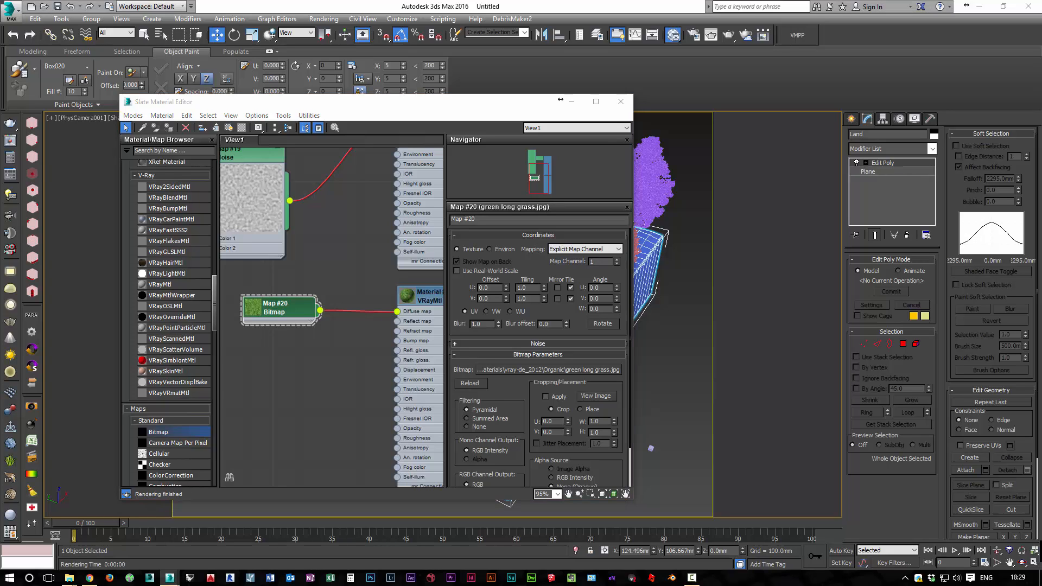
{"action": "double_click", "coordinate": [280, 307]}
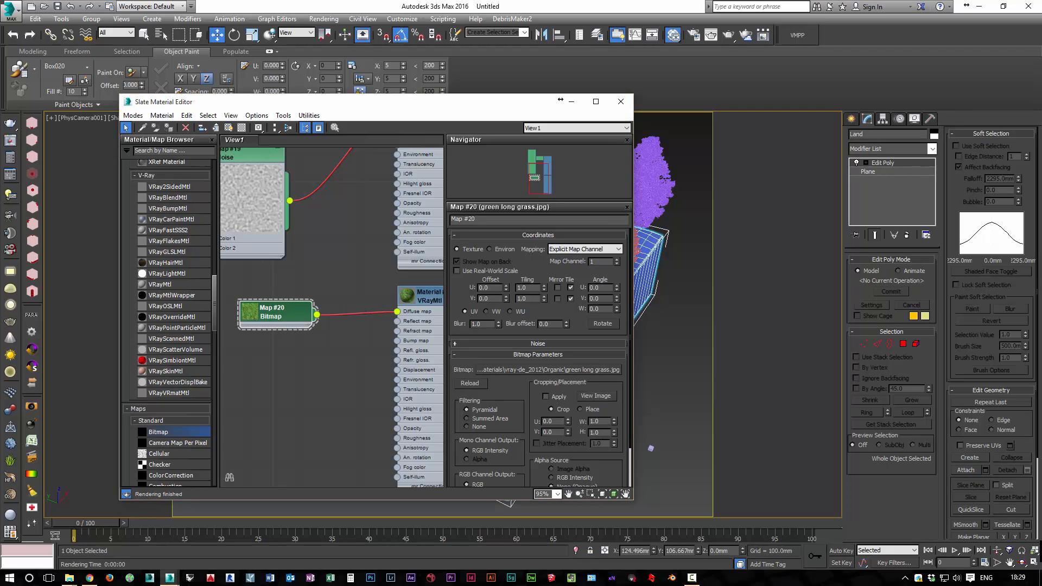
{"action": "double_click", "coordinate": [523, 288]}
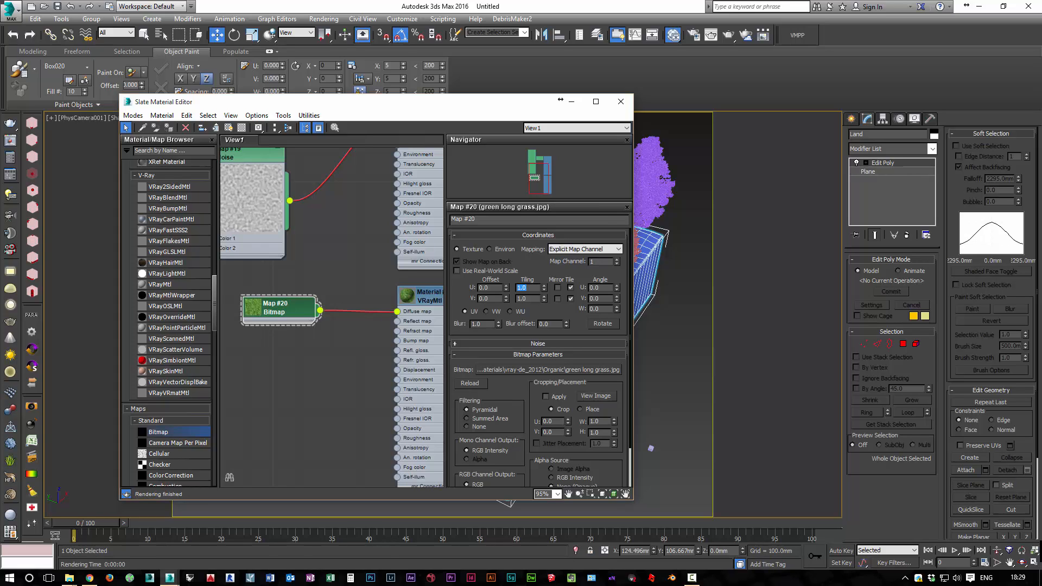
{"action": "type", "text": "5"}
{"action": "double_click", "coordinate": [523, 299]}
{"action": "type", "text": "5"}
{"action": "key", "text": "Return"}
Add a Blend material beside the two VRayMtls and delete its two default Standard sub-materials
{"action": "scroll", "coordinate": [305, 340], "scroll_direction": "down", "scroll_amount": 5}
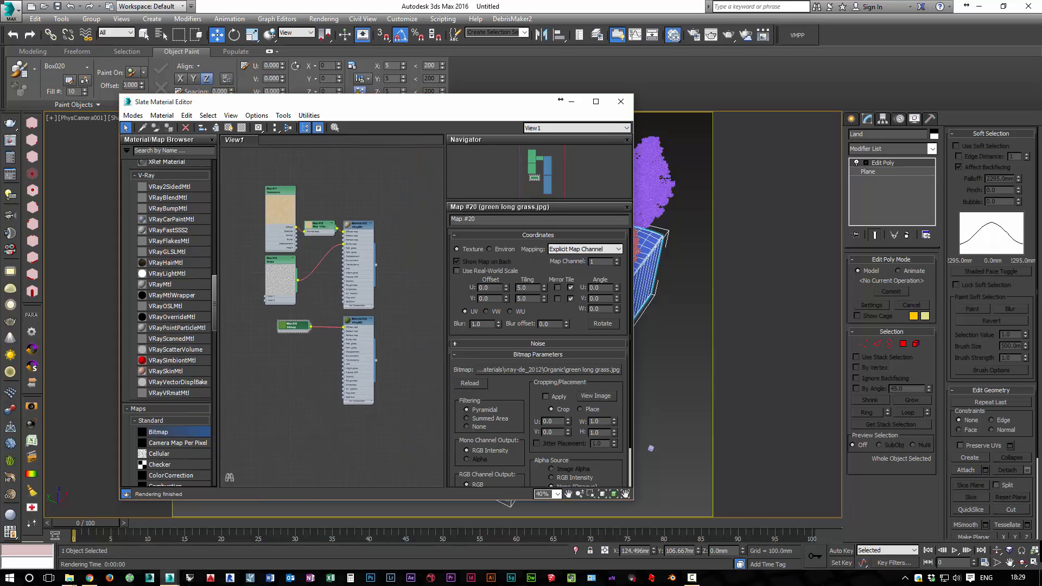
{"action": "middle_click_drag", "start_coordinate": [304, 339], "coordinate": [228, 346]}
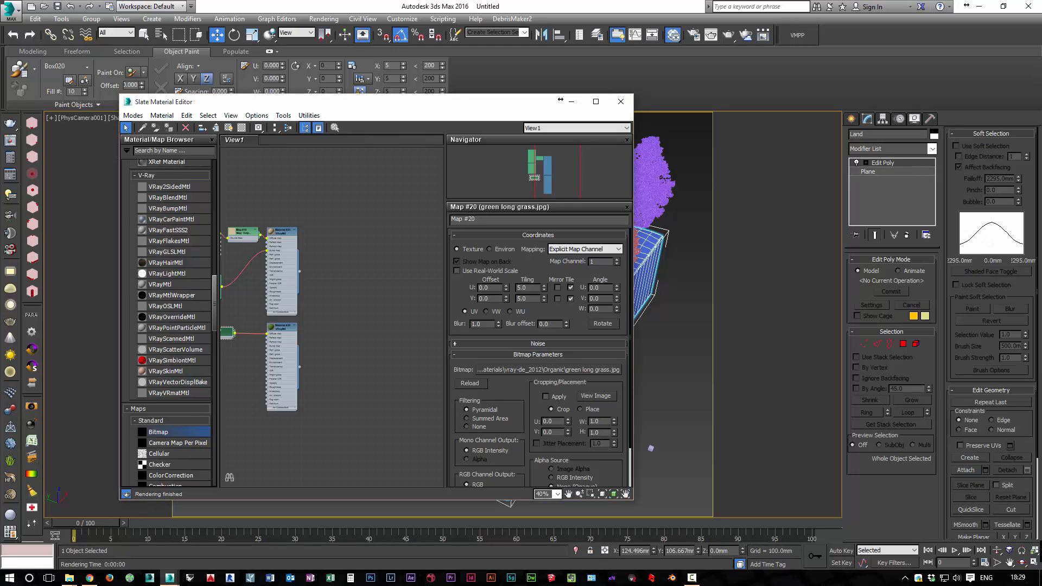
{"action": "left_click_drag", "start_coordinate": [215, 303], "coordinate": [214, 286]}
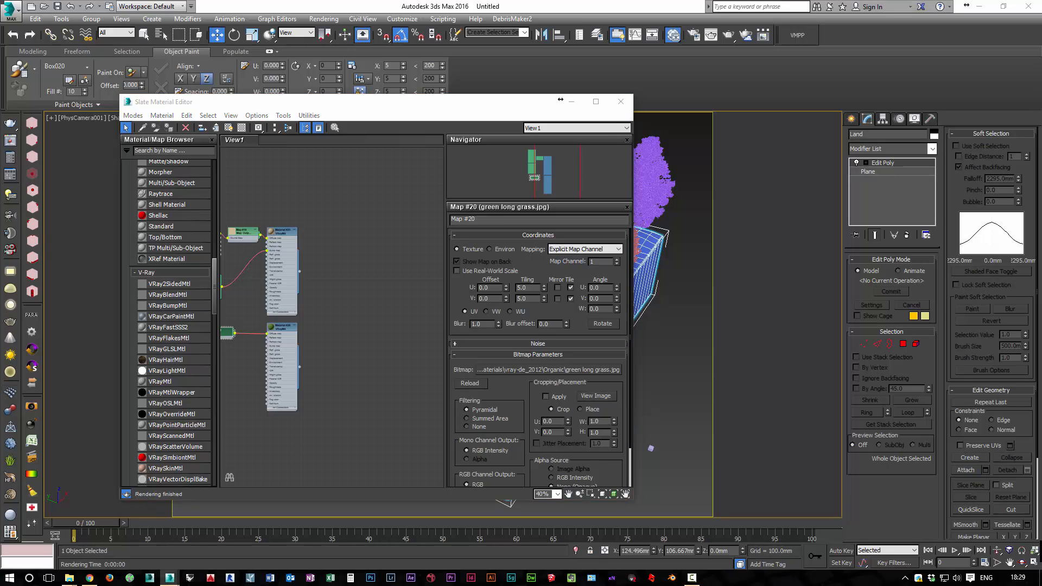
{"action": "left_click_drag", "start_coordinate": [215, 286], "coordinate": [214, 264]}
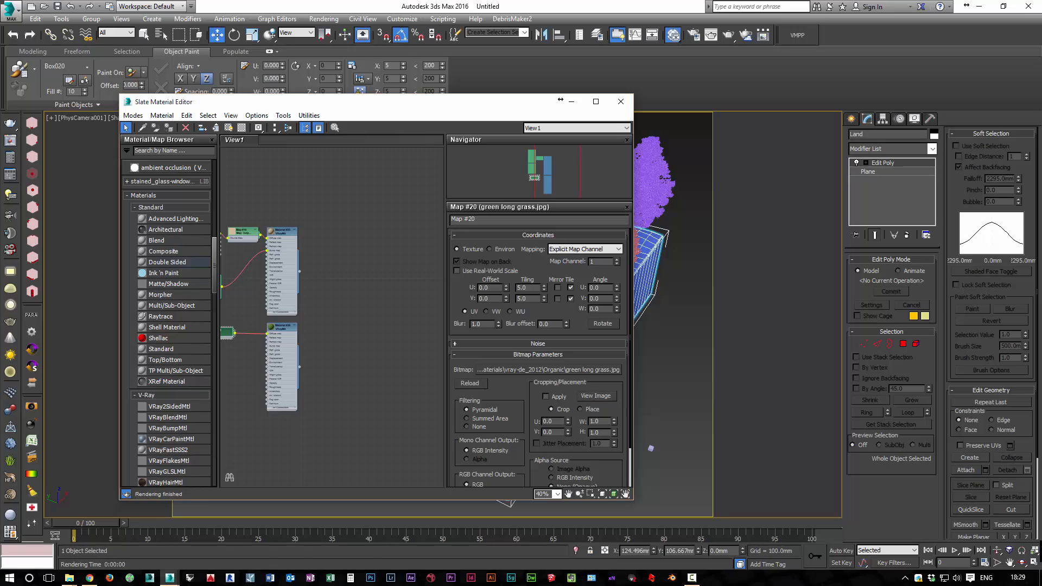
{"action": "left_click_drag", "start_coordinate": [156, 241], "coordinate": [373, 308]}
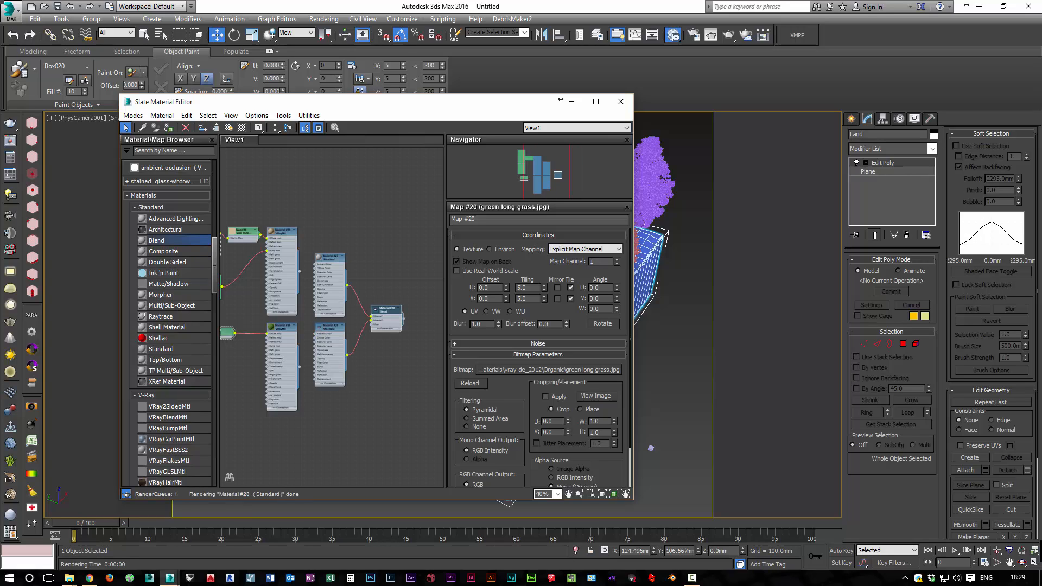
{"action": "left_click_drag", "start_coordinate": [344, 405], "coordinate": [373, 316]}
{"action": "key", "text": "Delete"}
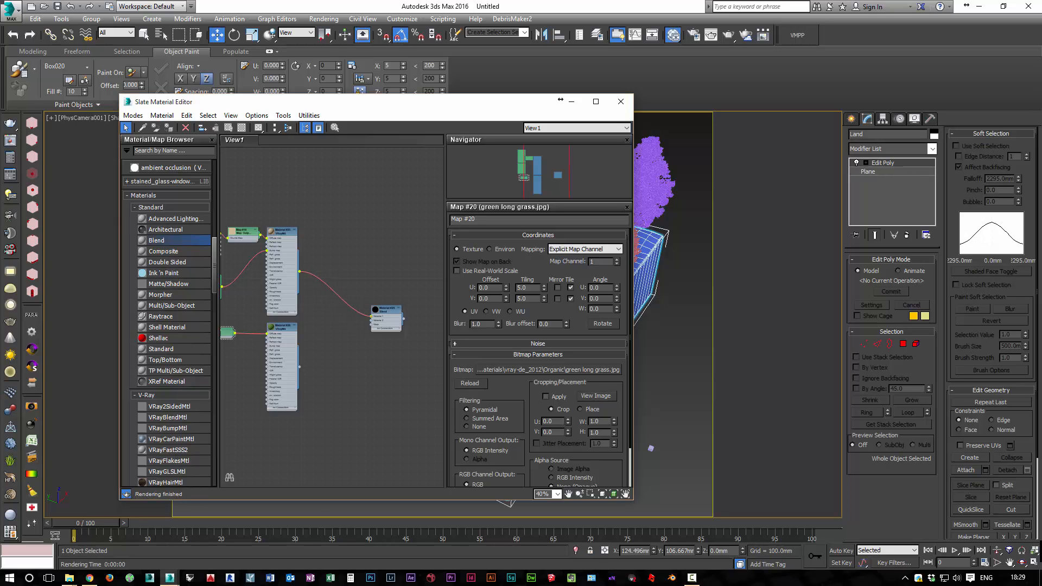
Connect the sand VRayMtl to the Blend's Material 1 and the grass VRayMtl to Material 2, and reposition the Blend node
{"action": "left_click_drag", "start_coordinate": [299, 367], "coordinate": [372, 320]}
{"action": "scroll", "coordinate": [316, 370], "scroll_direction": "up", "scroll_amount": 2}
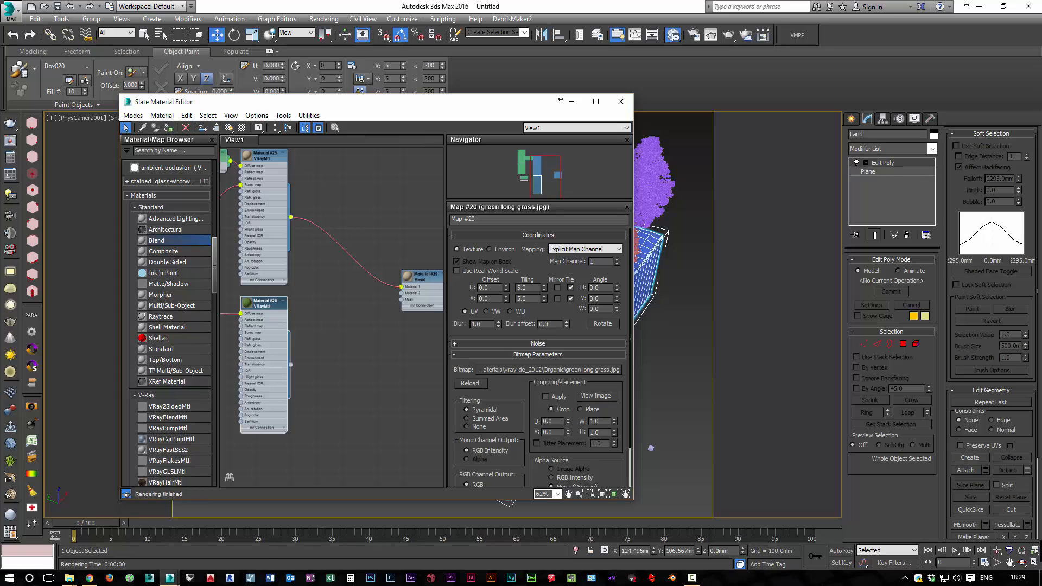
{"action": "left_click_drag", "start_coordinate": [291, 364], "coordinate": [384, 277]}
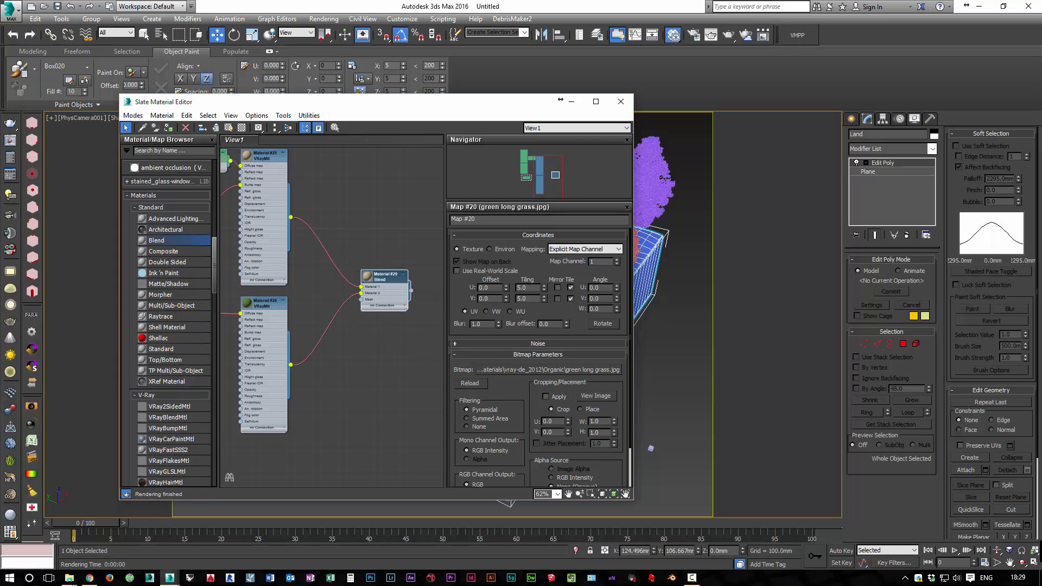
{"action": "middle_click_drag", "start_coordinate": [383, 277], "coordinate": [349, 270]}
{"action": "scroll", "coordinate": [349, 270], "scroll_direction": "up", "scroll_amount": 2}
{"action": "left_click_drag", "start_coordinate": [349, 269], "coordinate": [377, 269]}
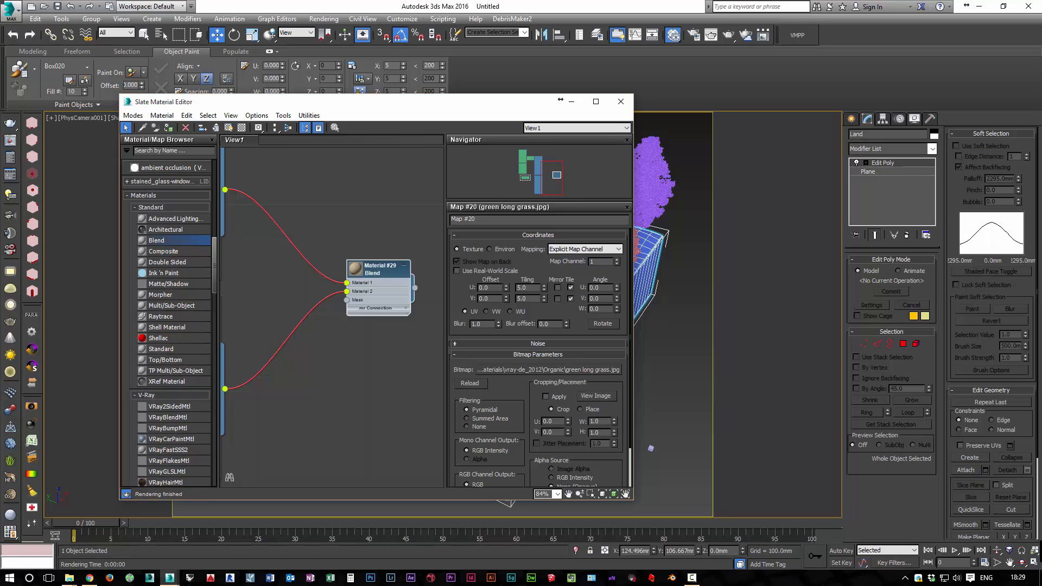
Add a Gradient Ramp map below the Blend material and connect it to the Blend's Mask
{"action": "scroll", "coordinate": [168, 323], "scroll_direction": "down", "scroll_amount": 10}
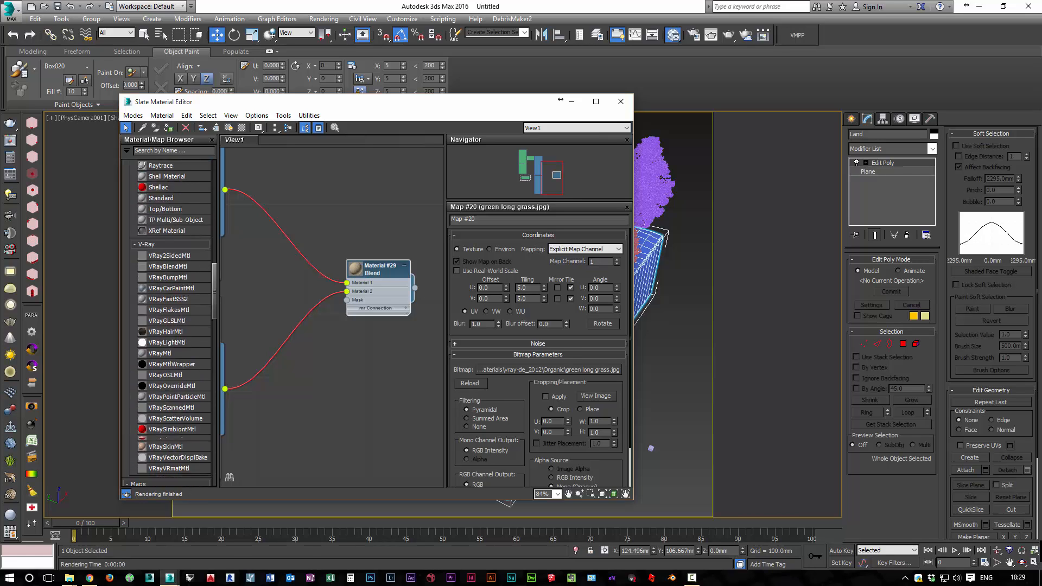
{"action": "scroll", "coordinate": [174, 340], "scroll_direction": "down", "scroll_amount": 1}
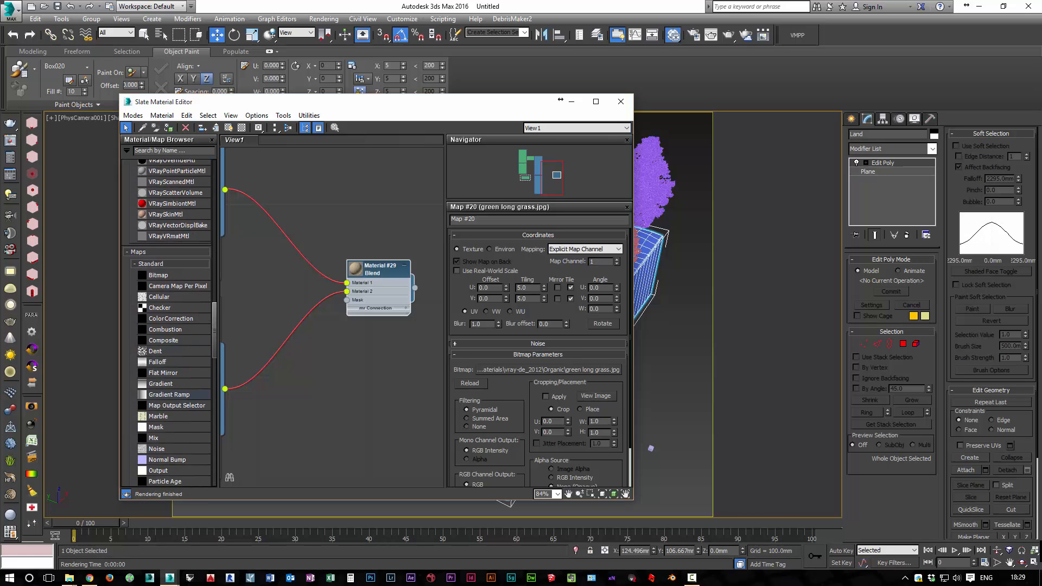
{"action": "left_click_drag", "start_coordinate": [174, 395], "coordinate": [255, 404]}
{"action": "left_click_drag", "start_coordinate": [315, 425], "coordinate": [347, 300]}
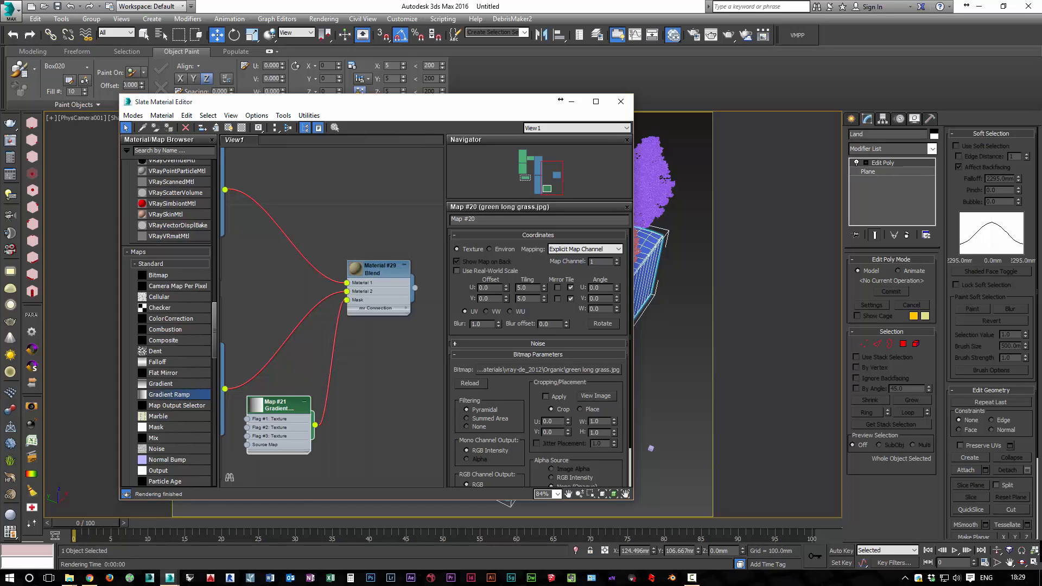
Enlarge the Blend material's node preview and move the node higher, away from the Gradient Ramp
{"action": "left_click", "coordinate": [379, 270]}
{"action": "double_click", "coordinate": [356, 268]}
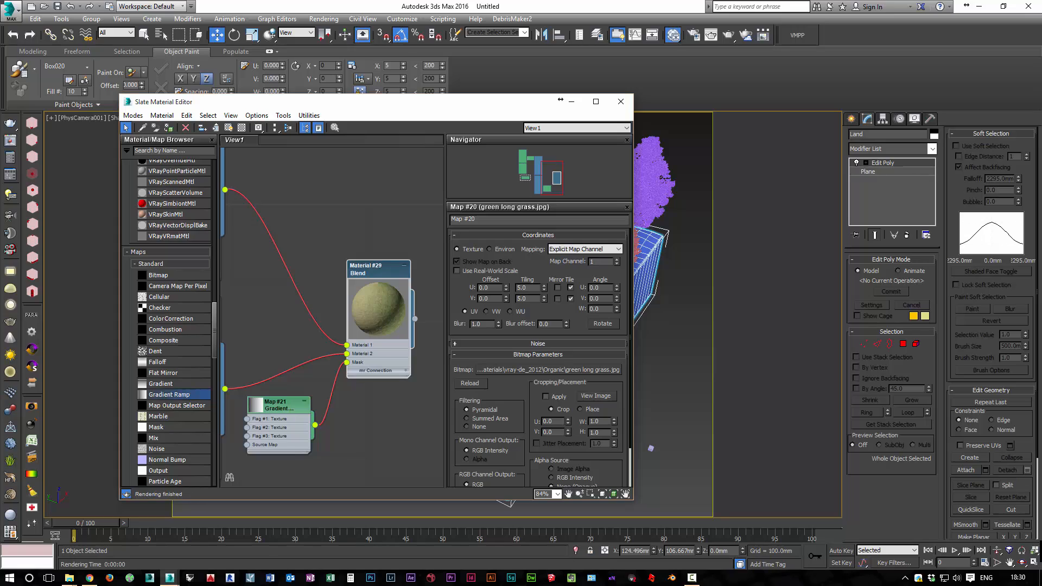
{"action": "left_click_drag", "start_coordinate": [374, 268], "coordinate": [383, 232]}
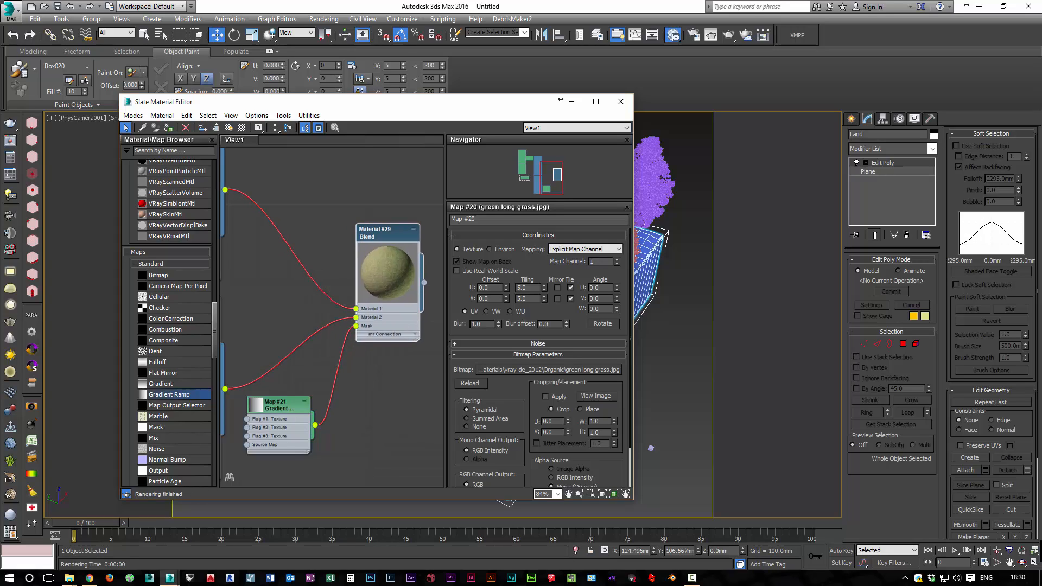
Add a flag at about position 36 on the Gradient Ramp and set its colour to black
{"action": "left_click_drag", "start_coordinate": [280, 405], "coordinate": [279, 396]}
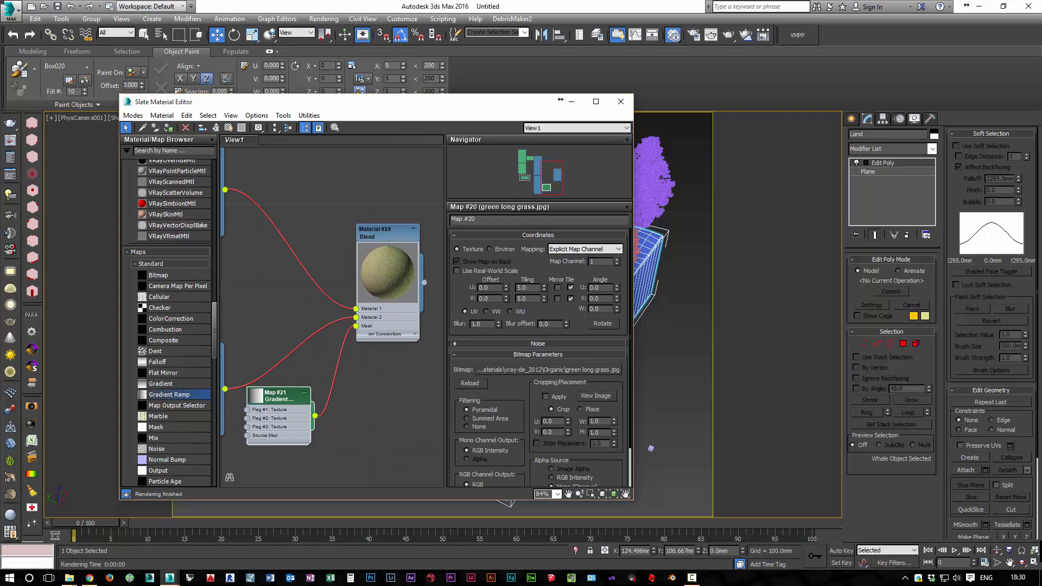
{"action": "double_click", "coordinate": [279, 395]}
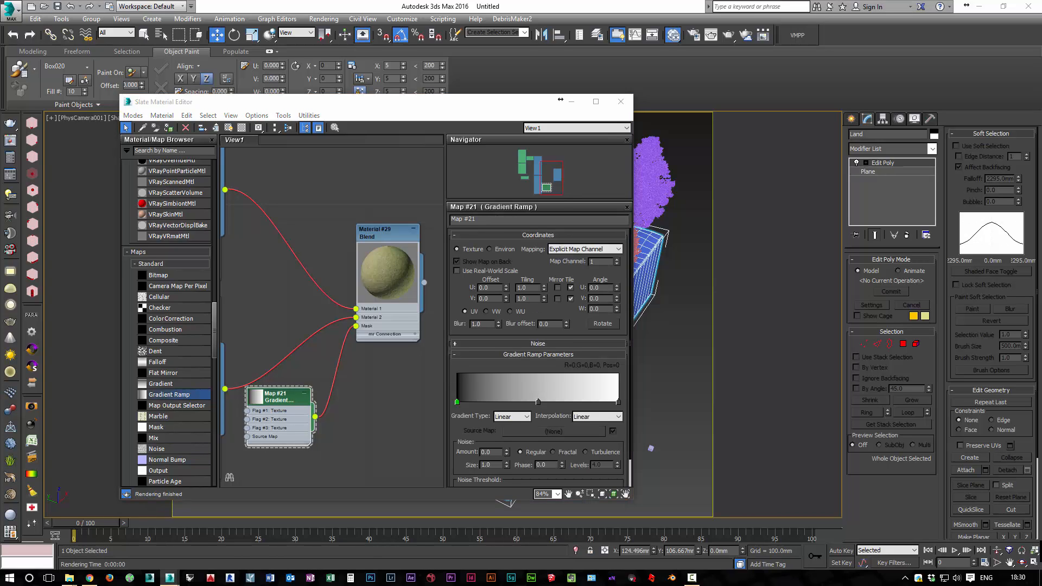
{"action": "left_click", "coordinate": [515, 402]}
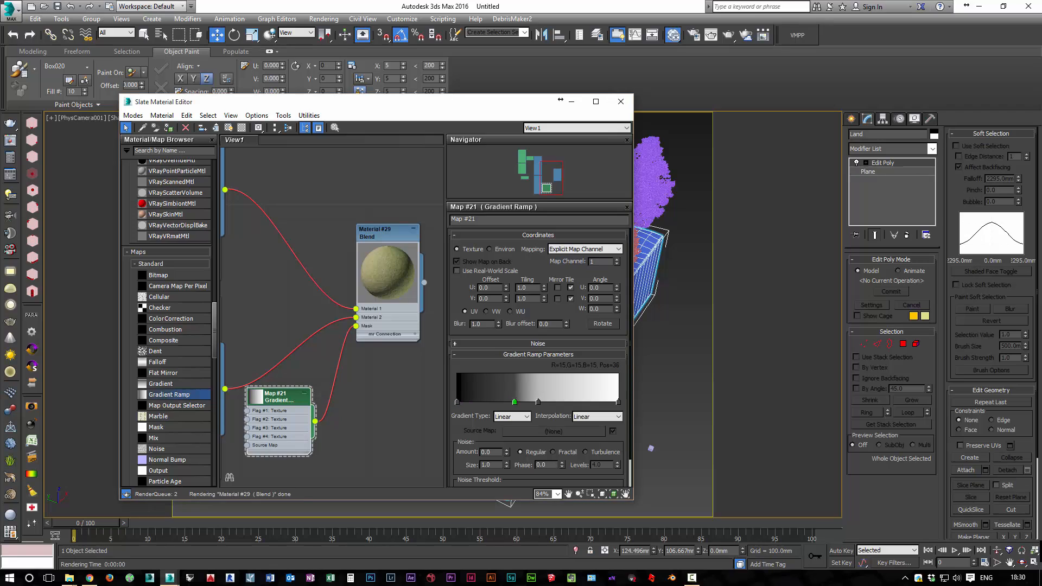
{"action": "double_click", "coordinate": [516, 402]}
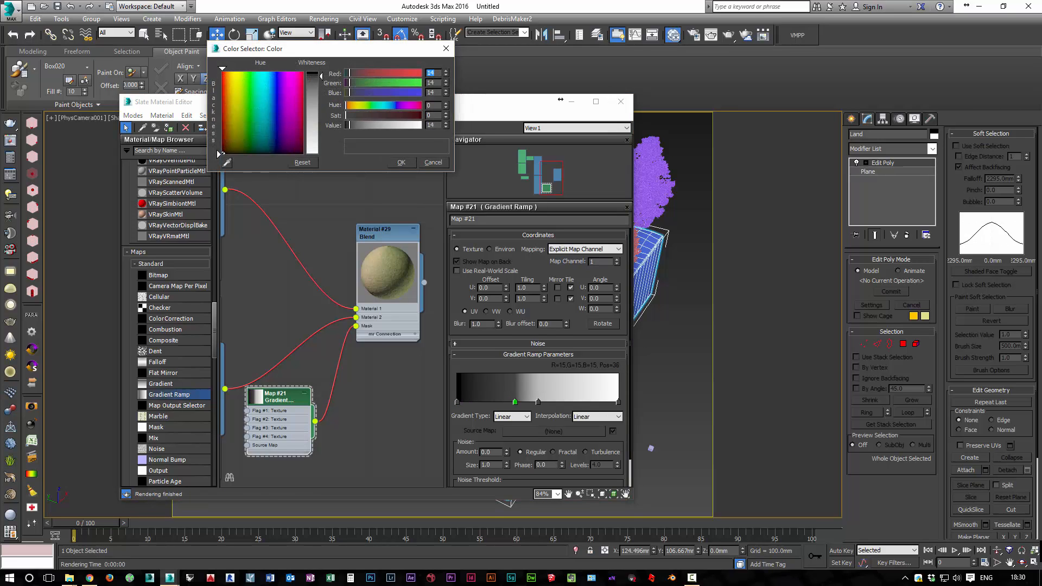
{"action": "left_click_drag", "start_coordinate": [349, 125], "coordinate": [345, 125]}
{"action": "left_click", "coordinate": [401, 163]}
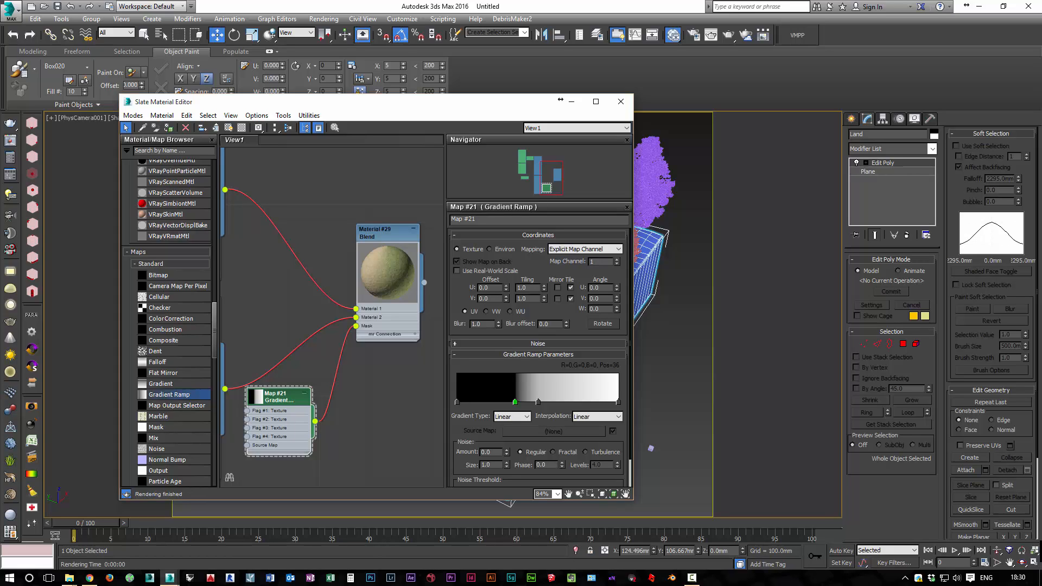
Add a single flag at about position 77 on the gradient and set its colour to white
{"action": "left_click", "coordinate": [585, 401]}
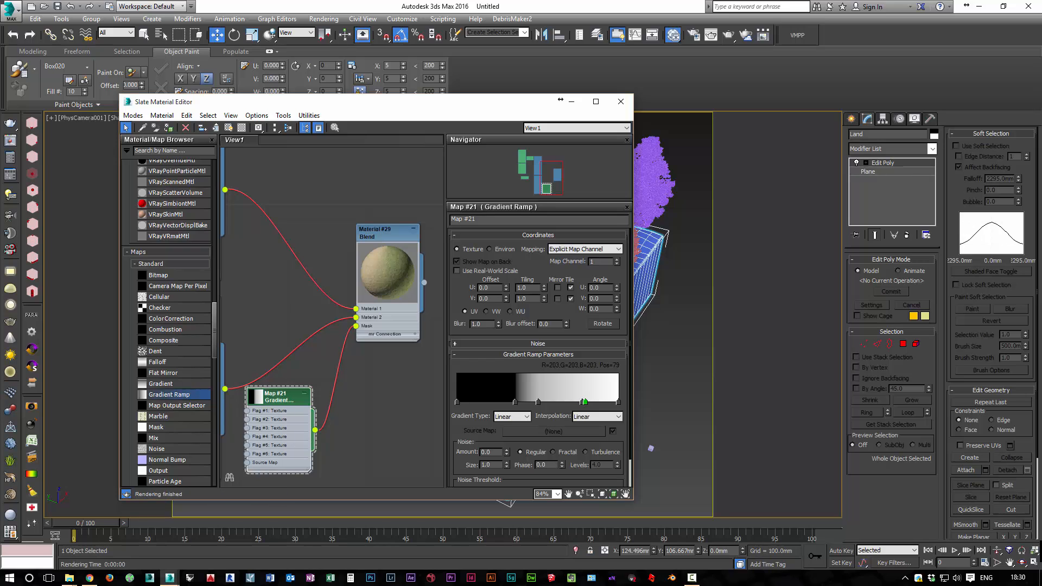
{"action": "key", "text": "ctrl+s"}
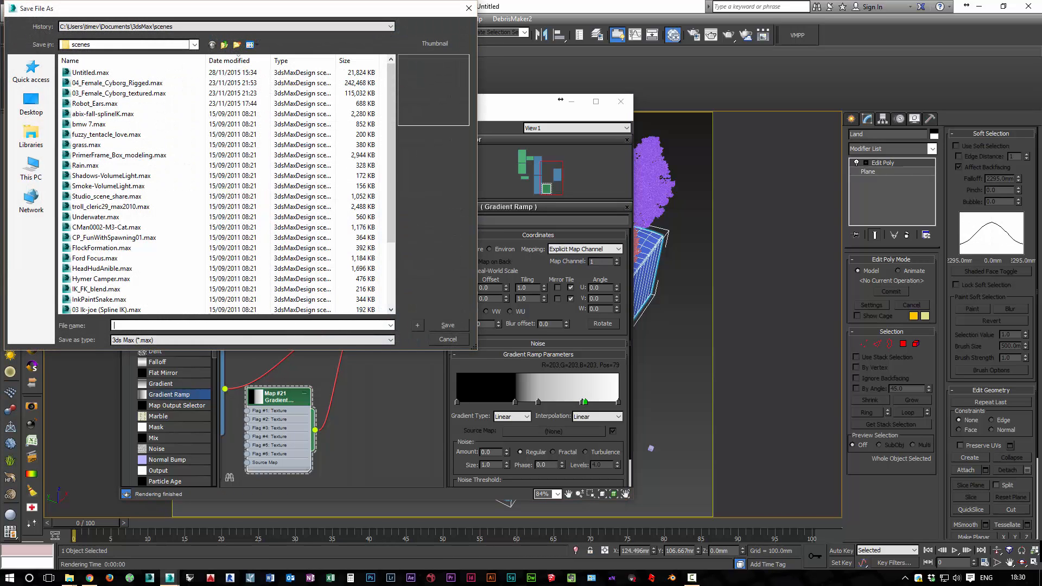
{"action": "left_click", "coordinate": [448, 339]}
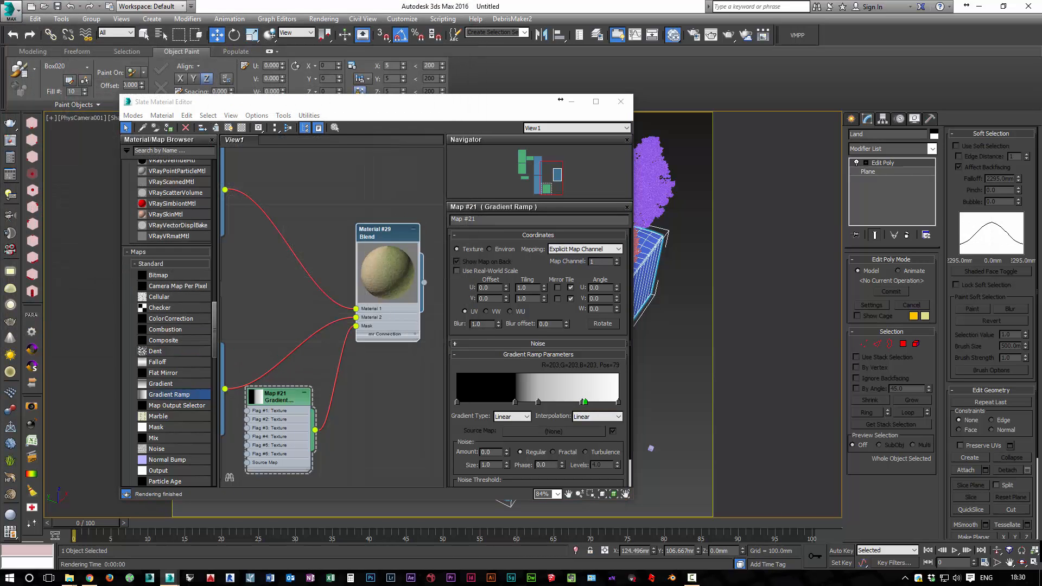
{"action": "key", "text": "ctrl+z"}
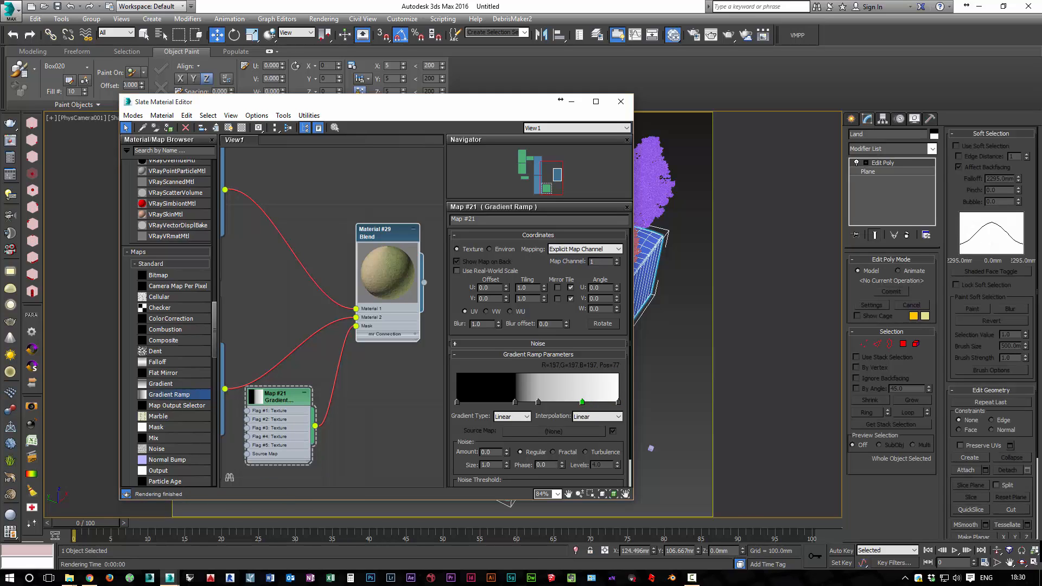
{"action": "double_click", "coordinate": [582, 402]}
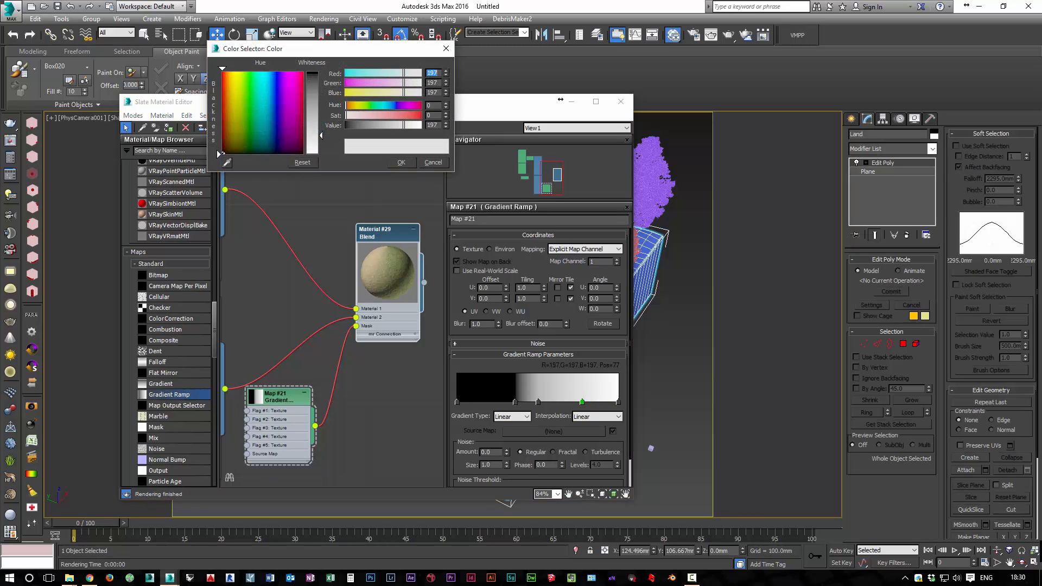
{"action": "left_click_drag", "start_coordinate": [321, 135], "coordinate": [321, 154]}
{"action": "left_click", "coordinate": [402, 162]}
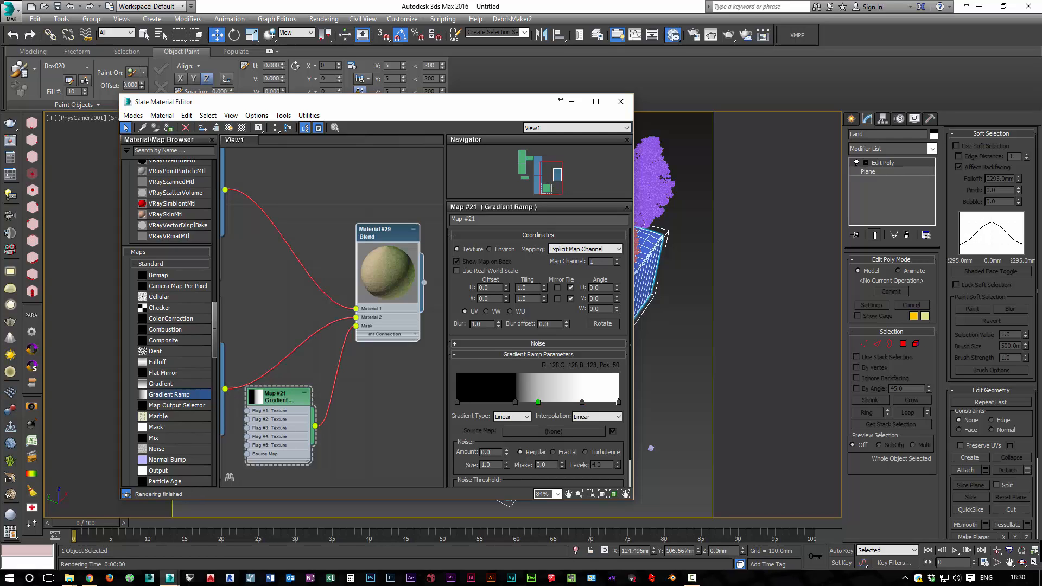
Remove the middle grey flag from the gradient and move the inner black flag to about position 69
{"action": "left_click_drag", "start_coordinate": [538, 403], "coordinate": [627, 402]}
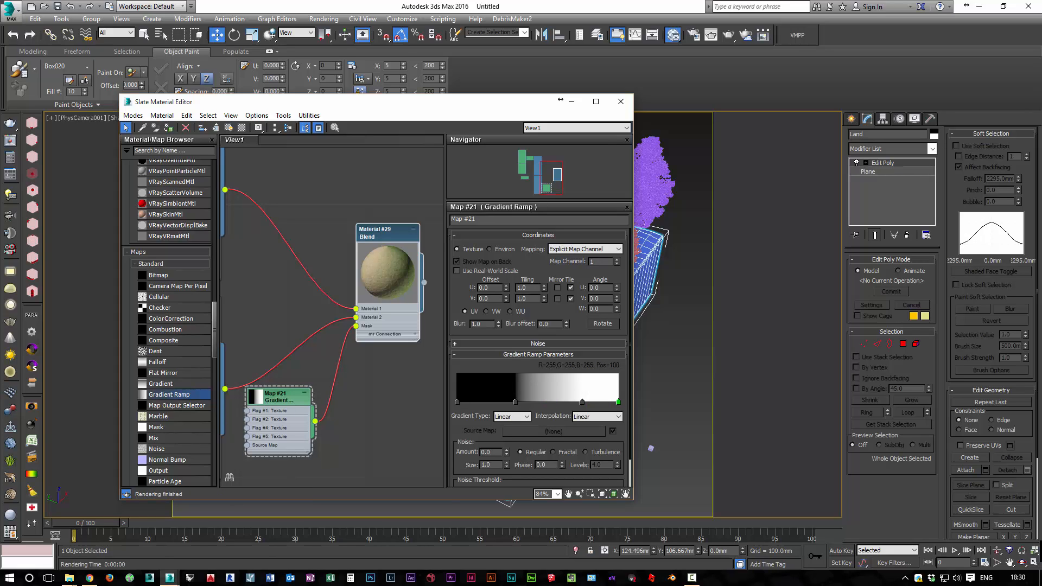
{"action": "left_click_drag", "start_coordinate": [515, 402], "coordinate": [569, 402]}
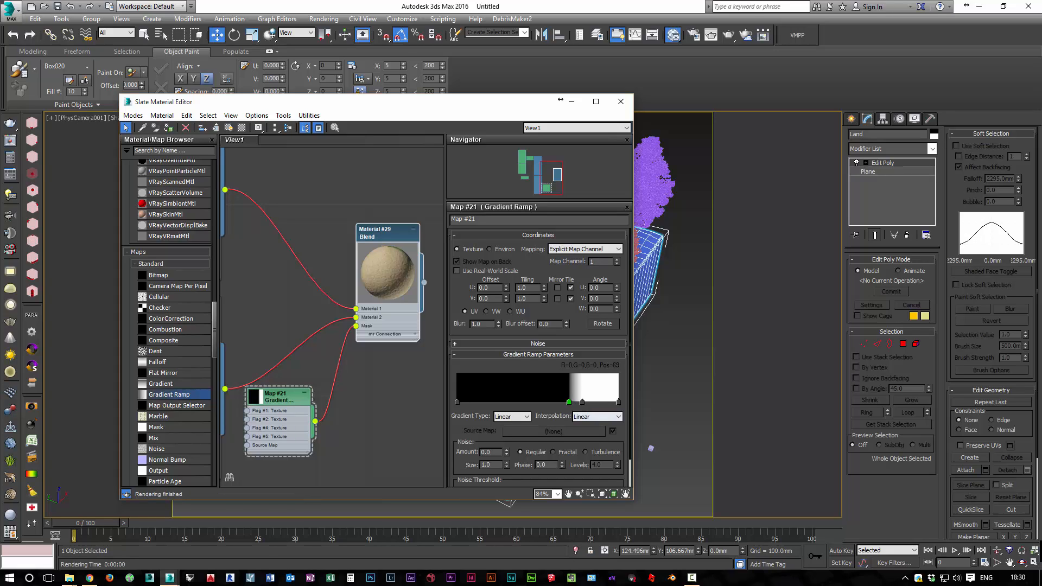
Set the Gradient Ramp's interpolation to Ease In and its coordinates to VW
{"action": "left_click", "coordinate": [597, 416]}
{"action": "left_click", "coordinate": [594, 433]}
{"action": "left_click", "coordinate": [582, 402]}
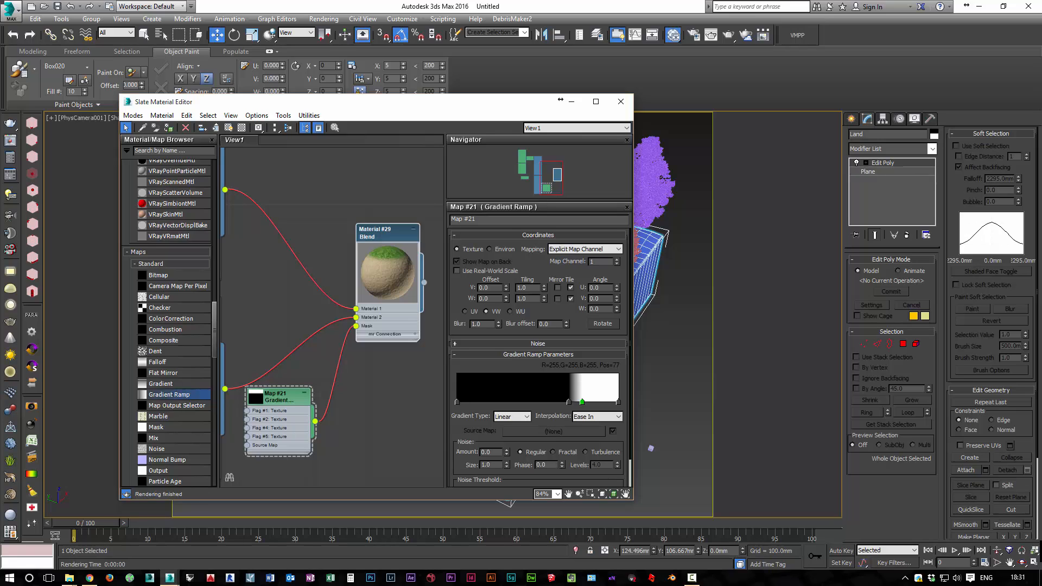
Move the material editor clear of the island and show the Gradient Ramp map shaded in the viewport
{"action": "left_click_drag", "start_coordinate": [560, 99], "coordinate": [453, 98]}
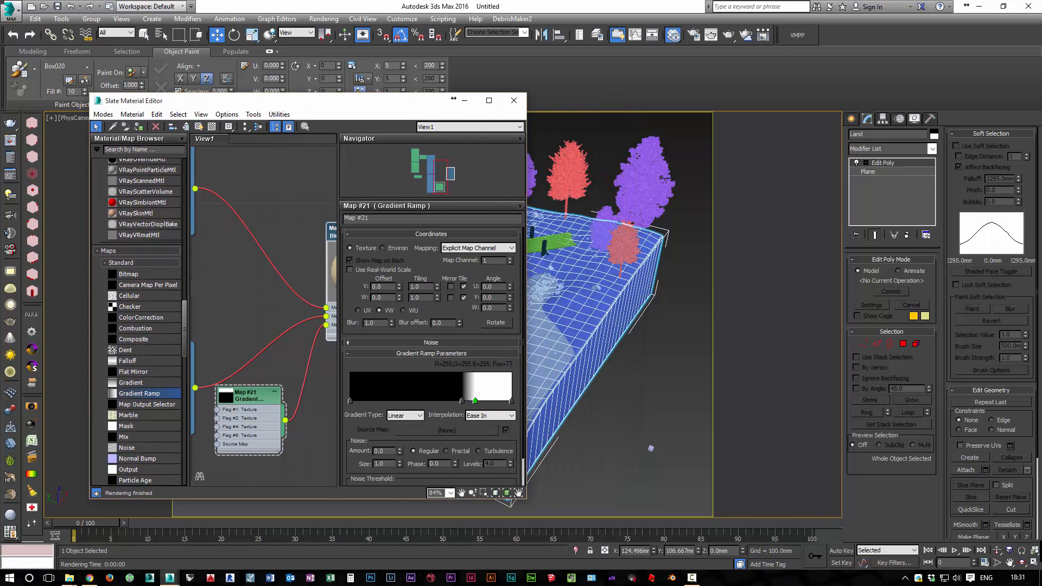
{"action": "left_click_drag", "start_coordinate": [453, 98], "coordinate": [411, 89]}
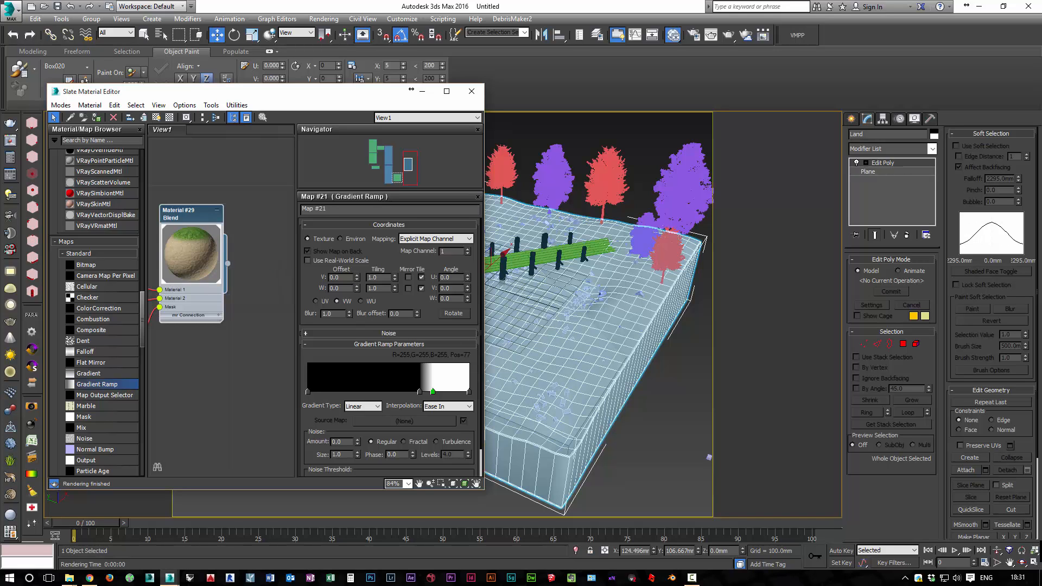
{"action": "middle_click_drag", "start_coordinate": [218, 283], "coordinate": [329, 226]}
{"action": "left_click", "coordinate": [195, 323]}
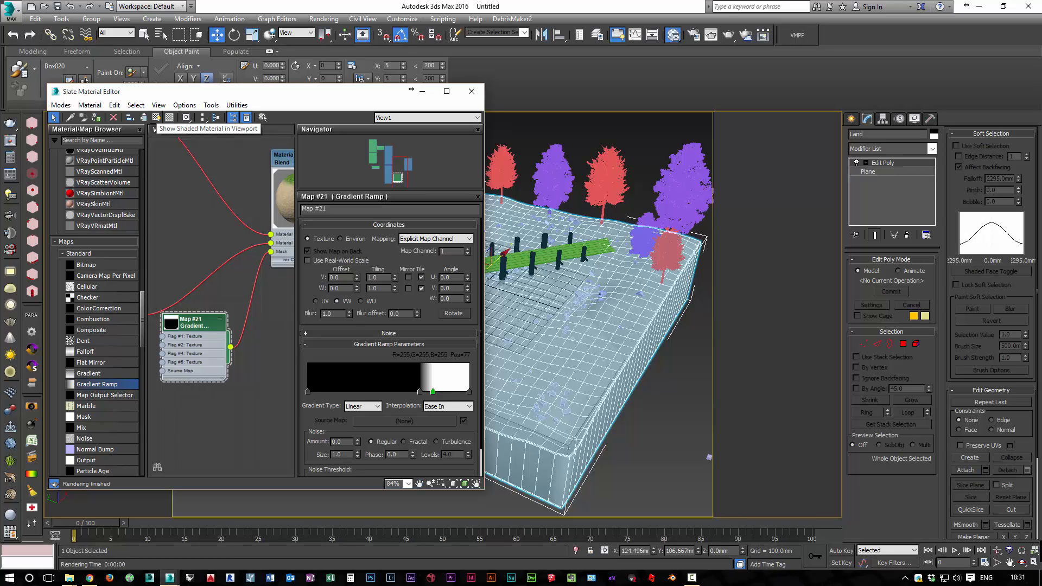
{"action": "left_click", "coordinate": [156, 117]}
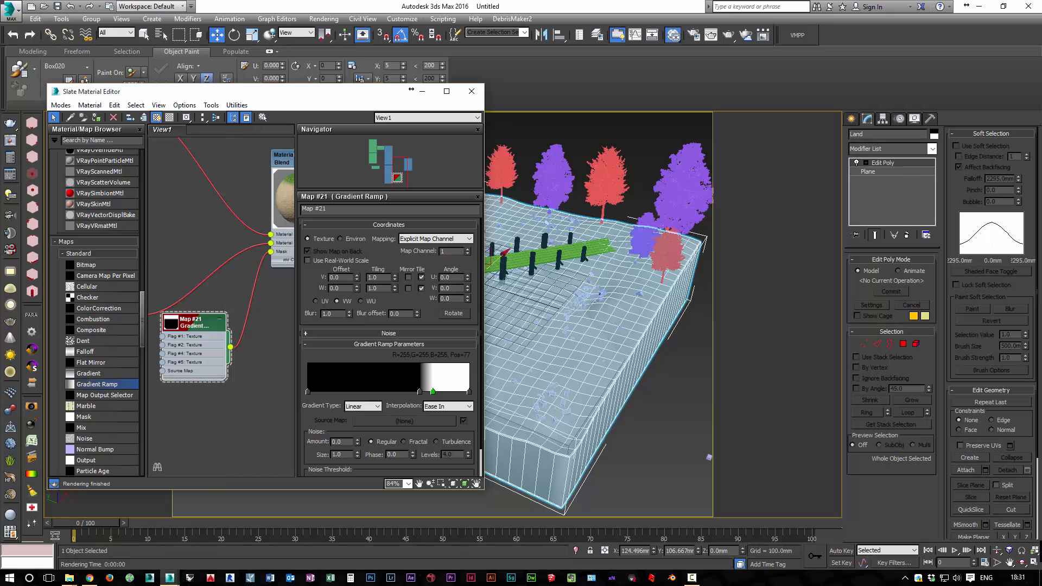
{"action": "middle_click_drag", "start_coordinate": [248, 294], "coordinate": [228, 286]}
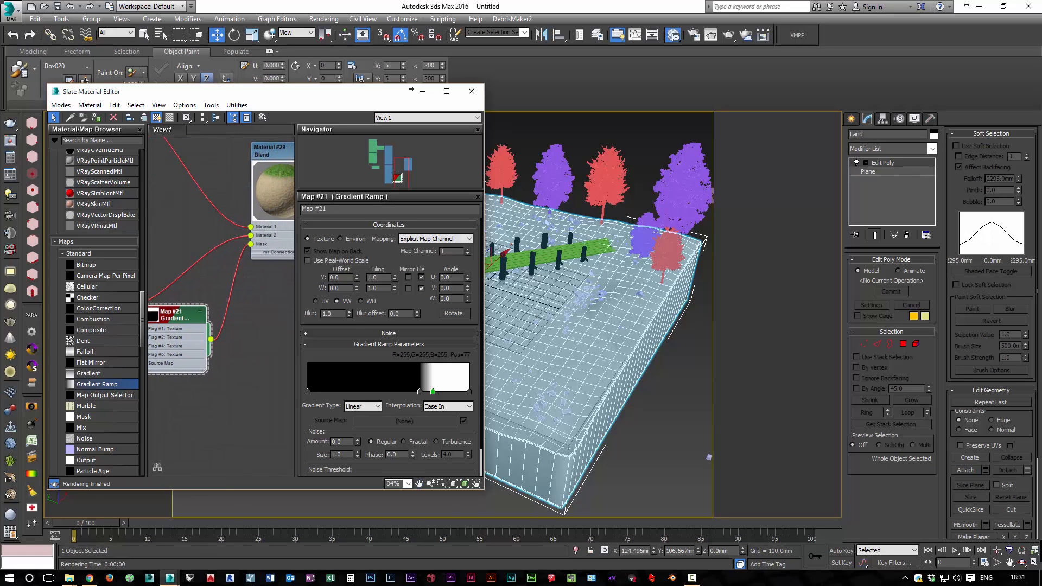
Add a UVW Map modifier to the Land object above its Edit Poly modifier
{"action": "left_click", "coordinate": [646, 434]}
{"action": "left_click", "coordinate": [597, 374]}
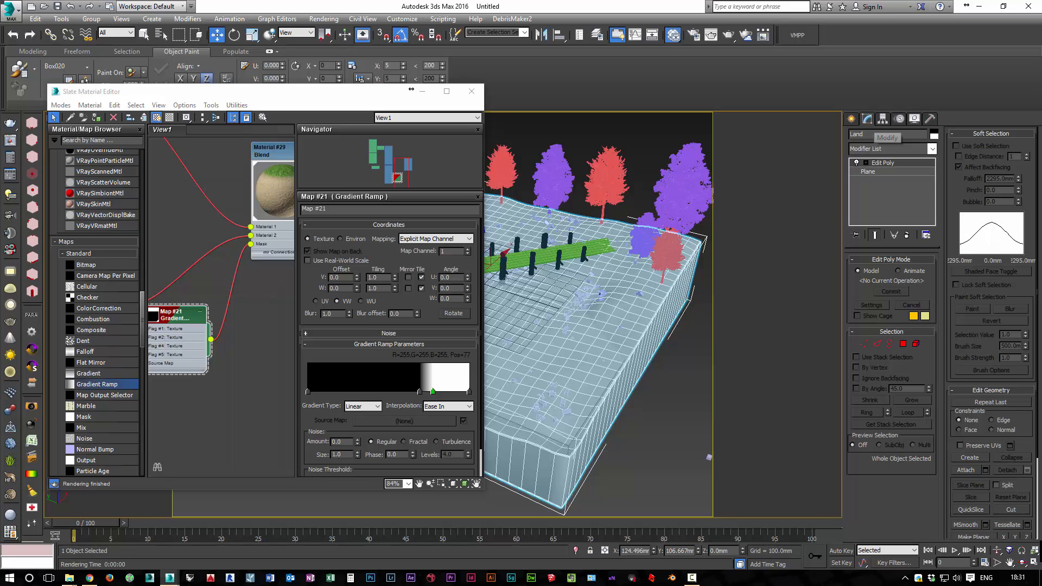
{"action": "left_click", "coordinate": [891, 148]}
{"action": "type", "text": "uv"}
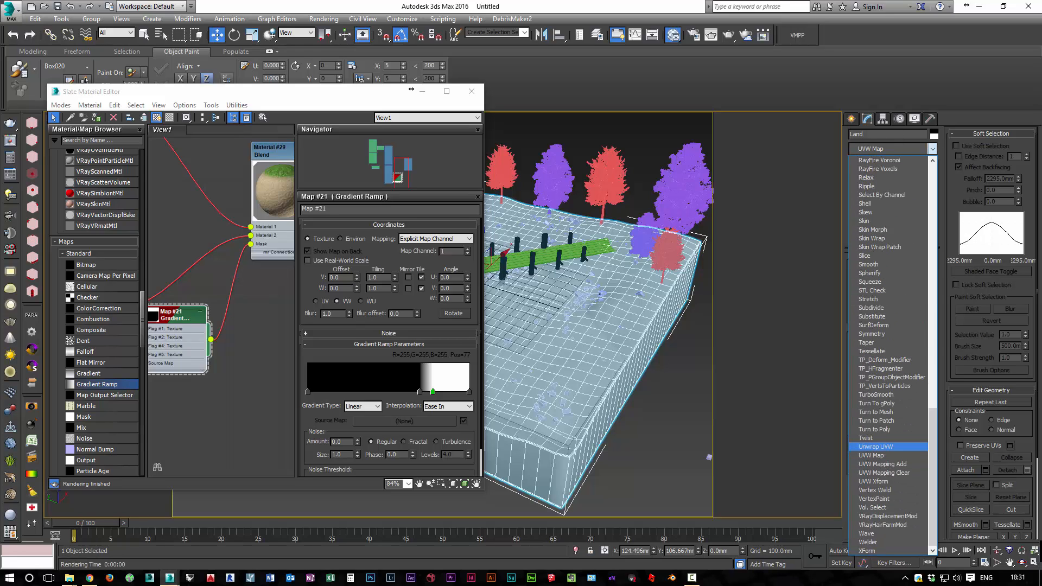
{"action": "key", "text": "Return"}
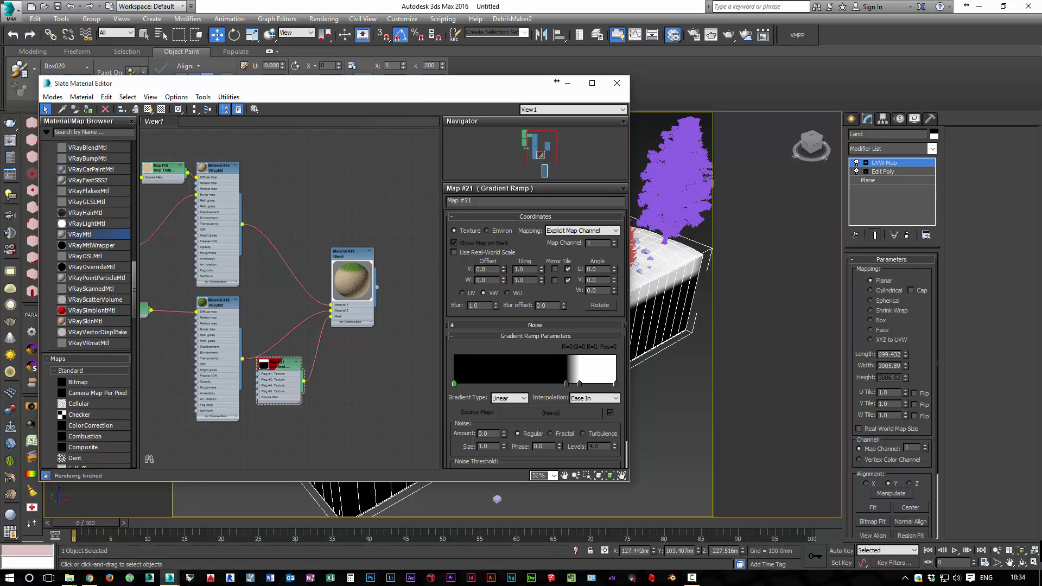
Review the parameters of the Blend material and its Gradient Ramp mask, and close the material editor
{"action": "double_click", "coordinate": [350, 254]}
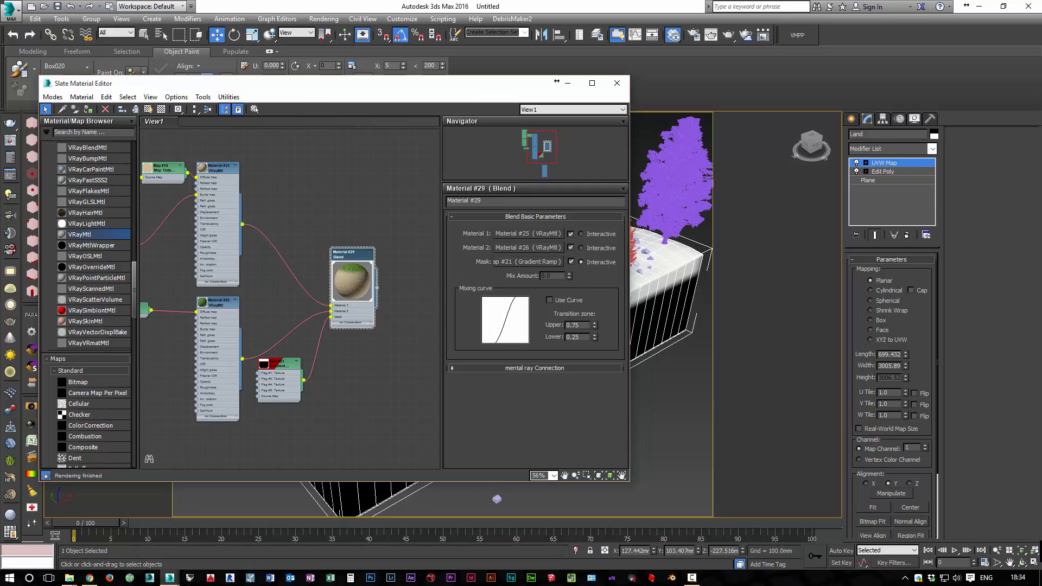
{"action": "double_click", "coordinate": [279, 364]}
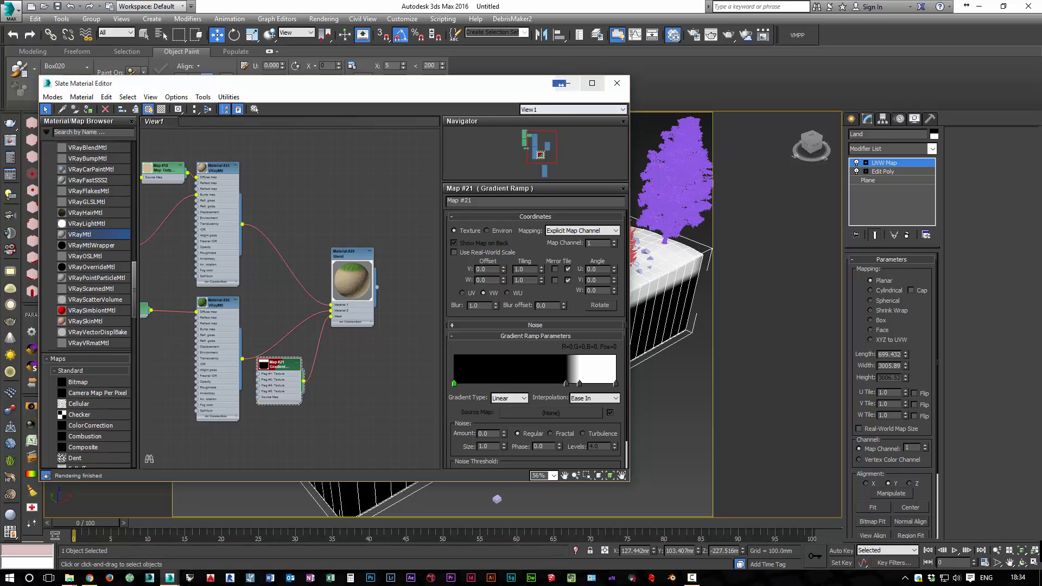
{"action": "left_click", "coordinate": [618, 83]}
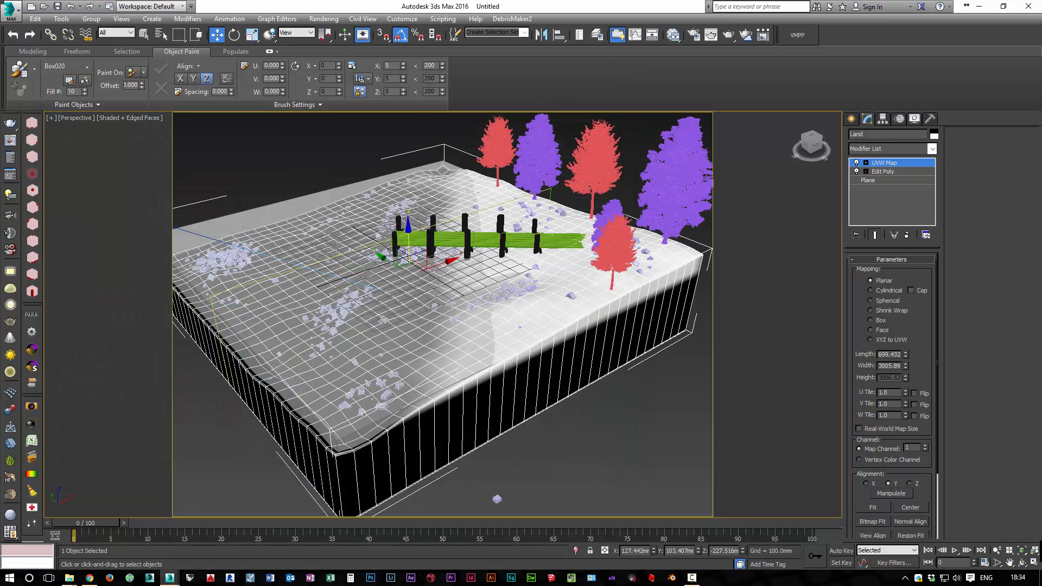
Try the X alignment for the Land's UVW Map and set it back to Y
{"action": "left_click", "coordinate": [867, 484]}
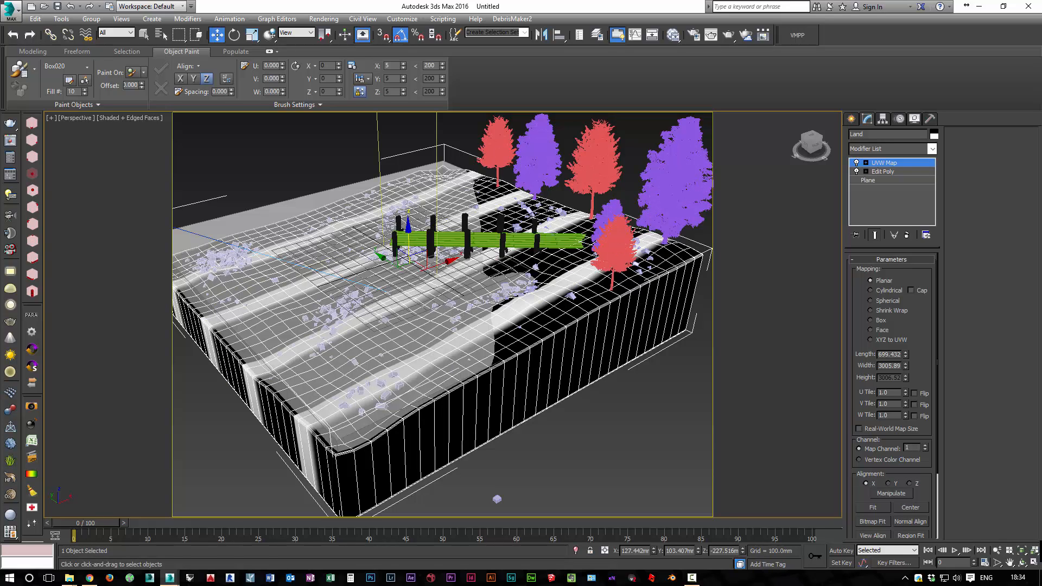
{"action": "left_click", "coordinate": [888, 484]}
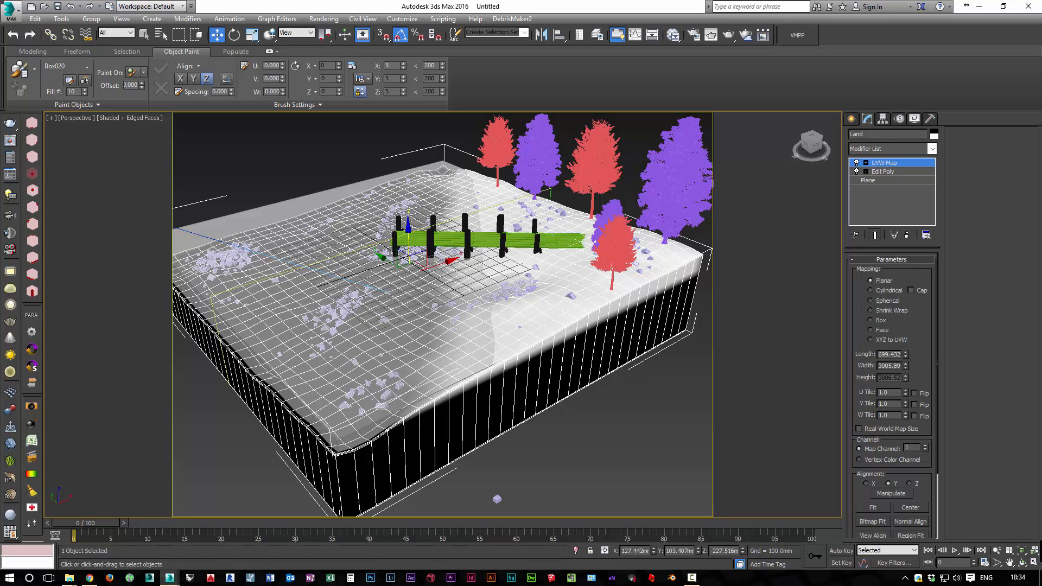
Raise the UVW Map gizmo vertically to about Z -156.8 mm to shift the gradient mask across the Land
{"action": "key", "text": "1"}
{"action": "key", "text": "1"}
{"action": "left_click_drag", "start_coordinate": [408, 232], "coordinate": [408, 232]}
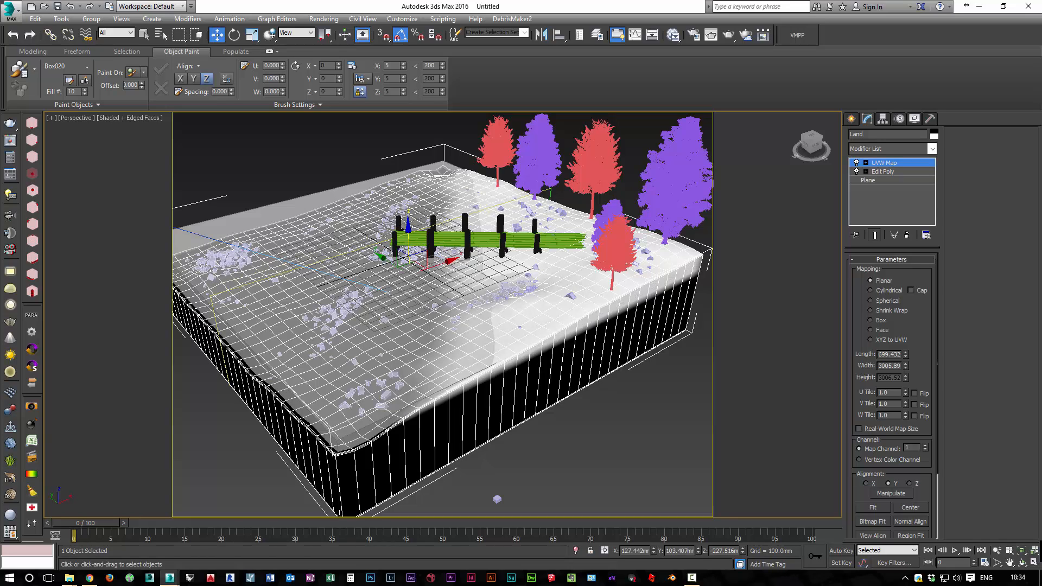
{"action": "key", "text": "r"}
{"action": "left_click_drag", "start_coordinate": [409, 232], "coordinate": [408, 223]}
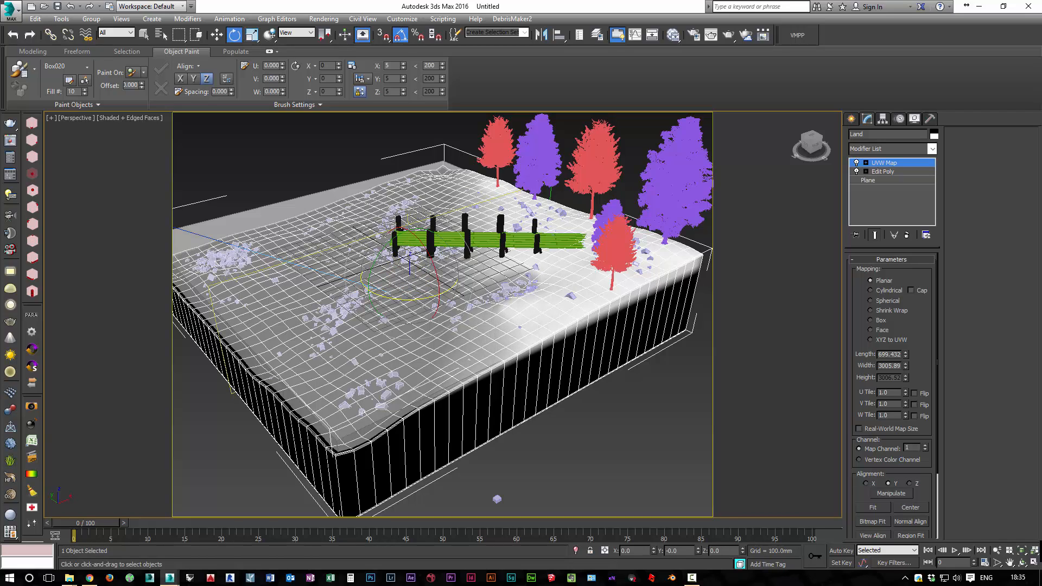
{"action": "key", "text": "w"}
{"action": "left_click_drag", "start_coordinate": [409, 232], "coordinate": [408, 224]}
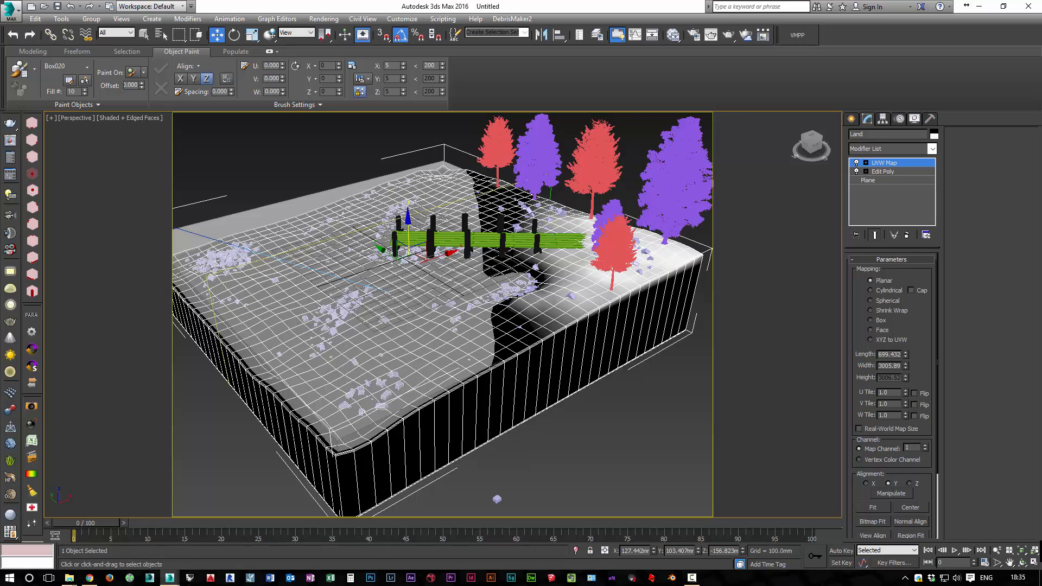
{"action": "middle_click_drag", "start_coordinate": [522, 294], "coordinate": [601, 328], "text": "alt"}
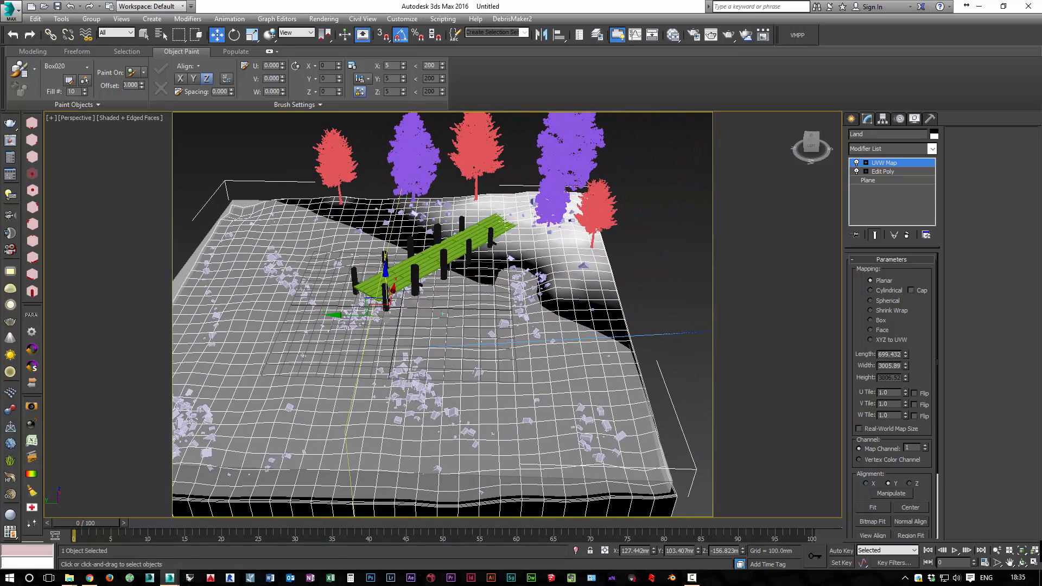
{"action": "middle_click_drag", "start_coordinate": [722, 459], "coordinate": [644, 481], "text": "alt"}
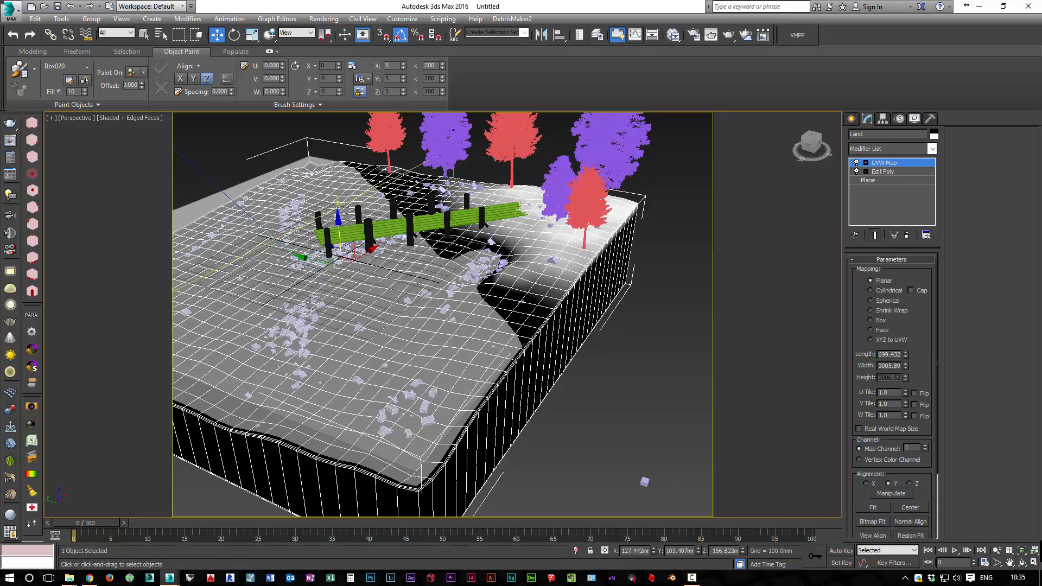
Reopen the material editor and show the sand VRayMtl shaded in the viewport
{"action": "left_click", "coordinate": [673, 35]}
{"action": "middle_click_drag", "start_coordinate": [294, 228], "coordinate": [333, 236]}
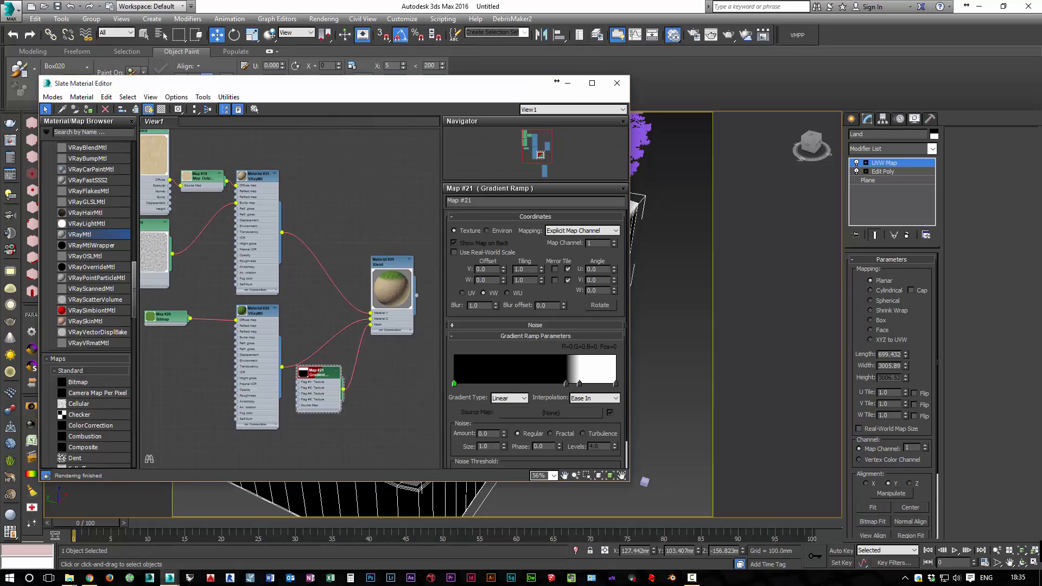
{"action": "double_click", "coordinate": [257, 177]}
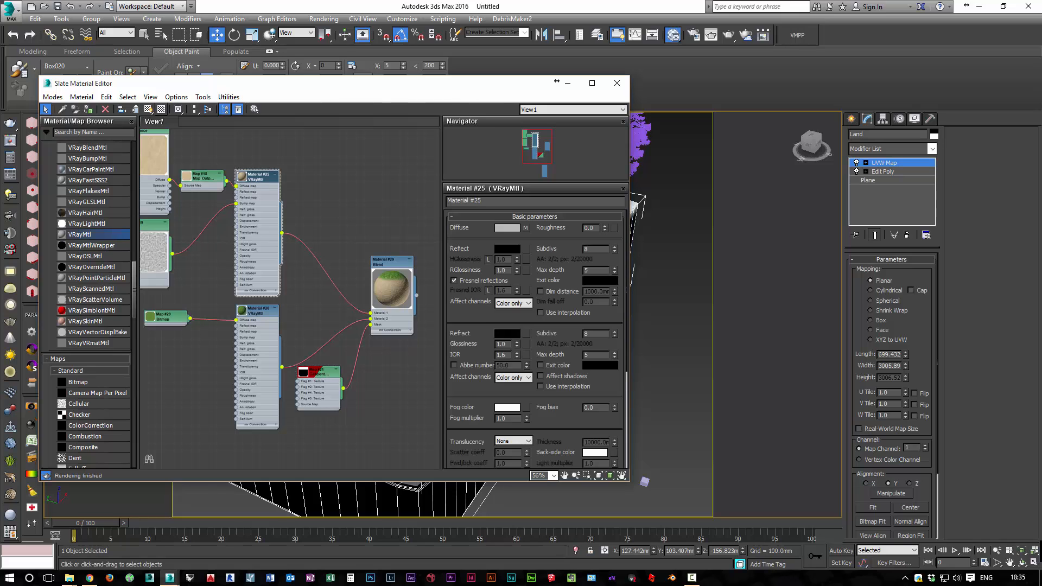
{"action": "left_click", "coordinate": [148, 109]}
Show the grass VRayMtl, Material #26, shaded in the viewport and move the material editor aside to view the Land
{"action": "double_click", "coordinate": [257, 311]}
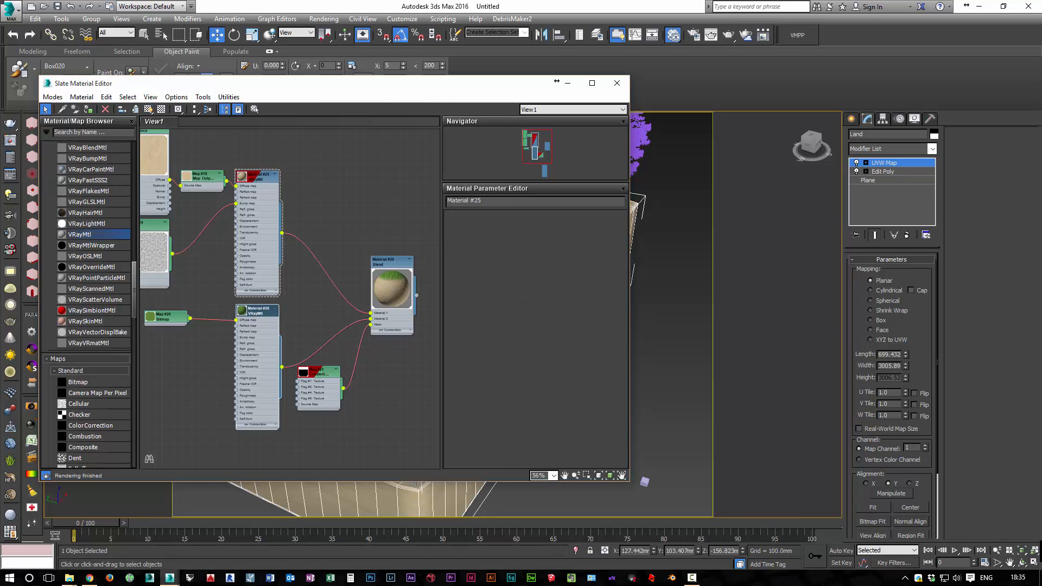
{"action": "left_click", "coordinate": [149, 109]}
{"action": "left_click_drag", "start_coordinate": [488, 83], "coordinate": [143, 85]}
{"action": "left_click_drag", "start_coordinate": [212, 84], "coordinate": [700, 72]}
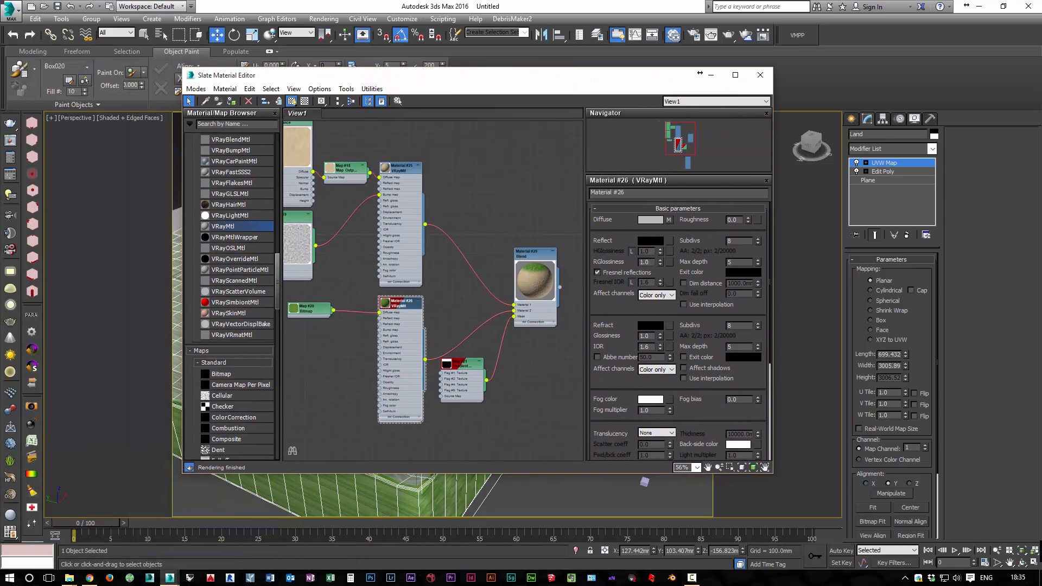
Check the Blend's parameters, and show the sand VRayMtl, Material #25, shaded in the viewport with the editor moved clear of the Land
{"action": "double_click", "coordinate": [402, 168]}
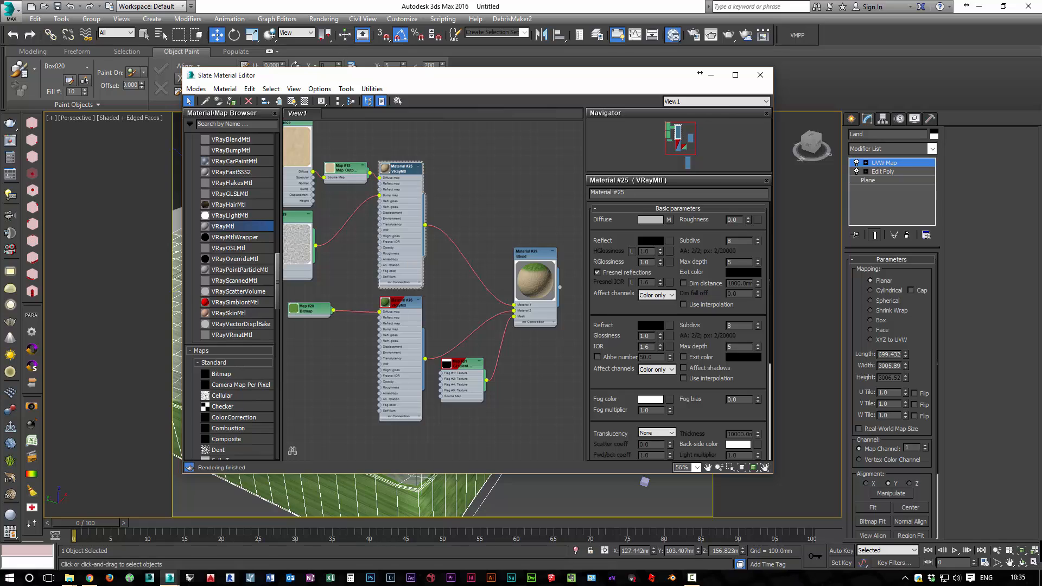
{"action": "double_click", "coordinate": [533, 254]}
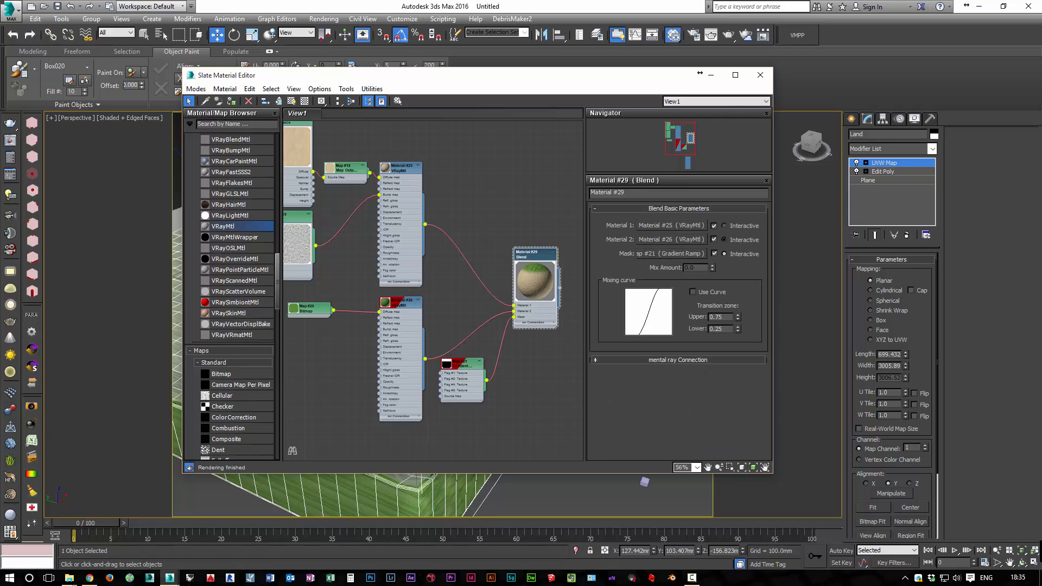
{"action": "left_click_drag", "start_coordinate": [477, 76], "coordinate": [351, 76]}
{"action": "double_click", "coordinate": [274, 168]}
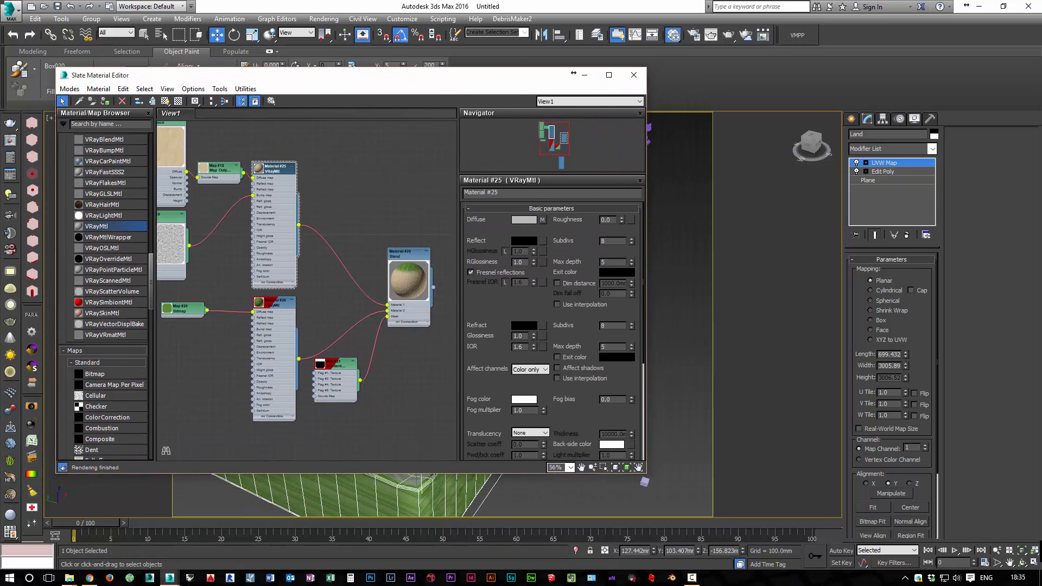
{"action": "left_click", "coordinate": [167, 102]}
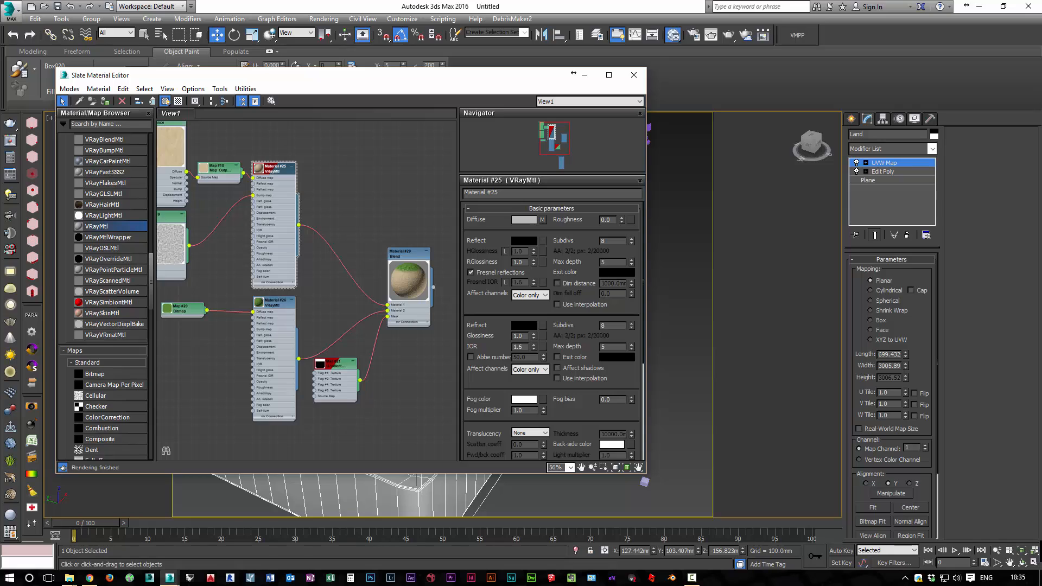
{"action": "left_click_drag", "start_coordinate": [413, 76], "coordinate": [819, 135]}
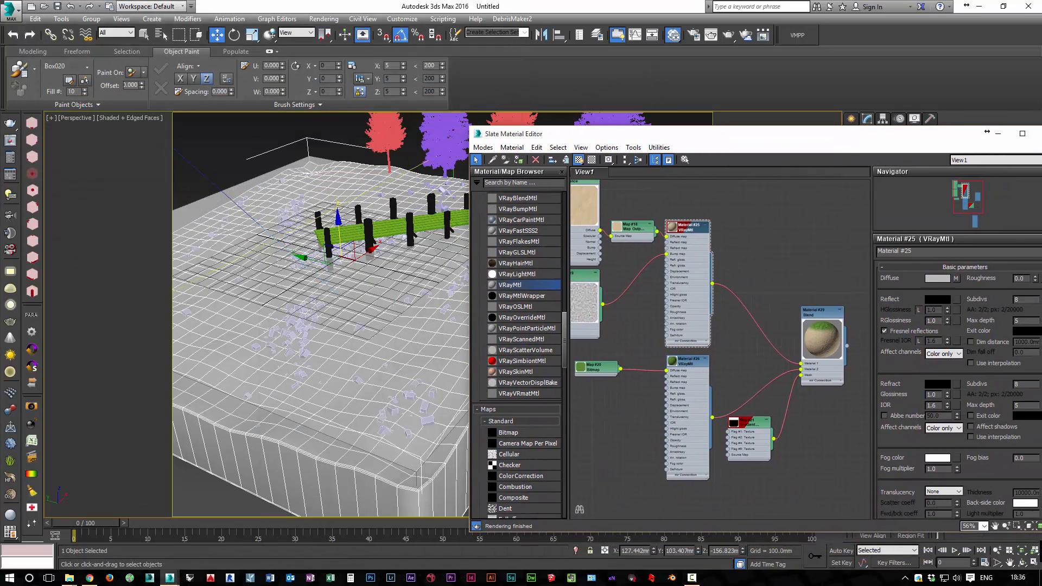
Try the Blend material's Interactive viewport display on Material 1 and on Material 2, and close the material editor
{"action": "middle_click_drag", "start_coordinate": [771, 277], "coordinate": [714, 264]}
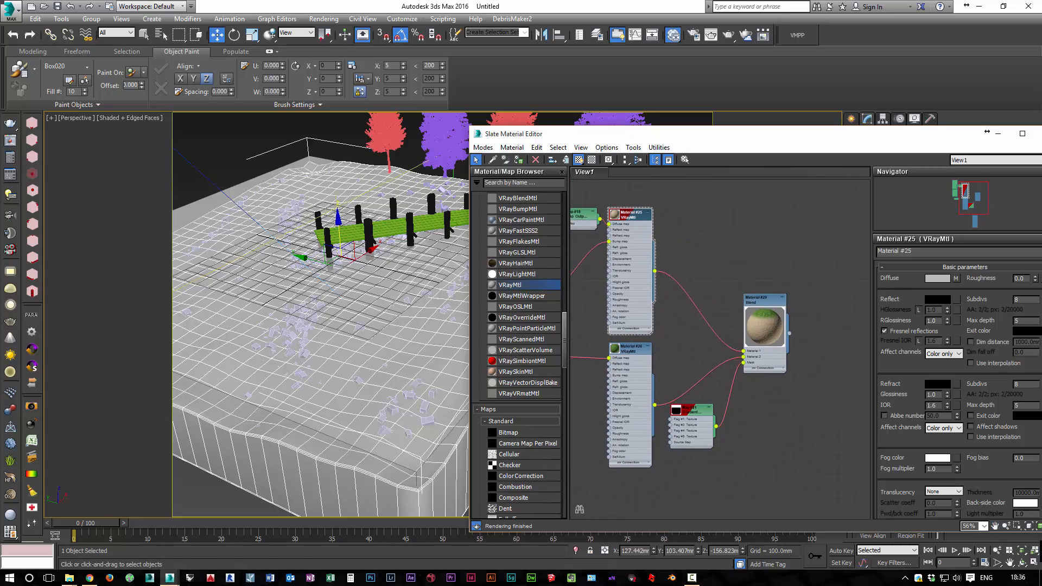
{"action": "double_click", "coordinate": [764, 301]}
{"action": "left_click", "coordinate": [1012, 284]}
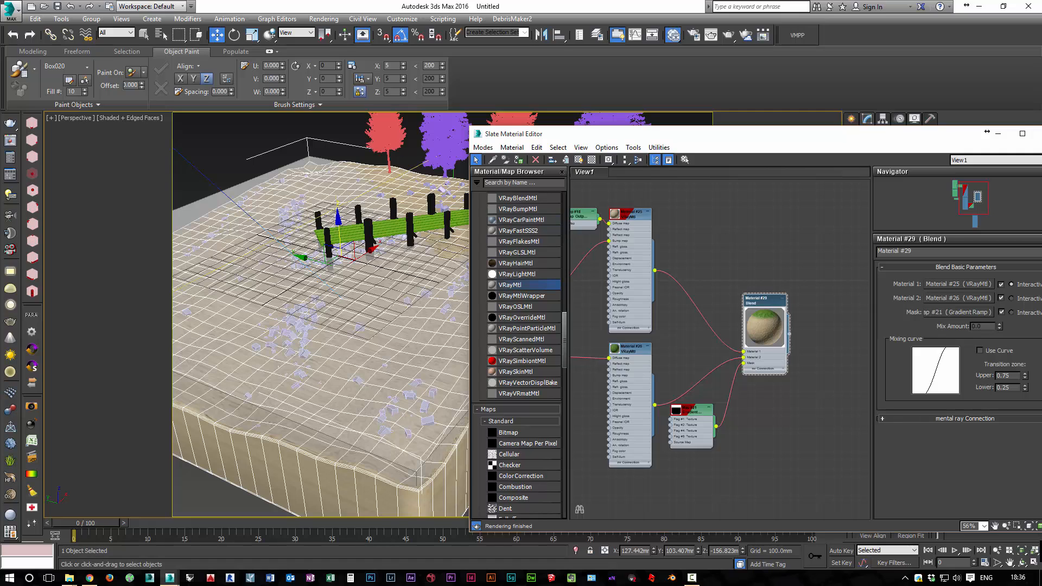
{"action": "left_click_drag", "start_coordinate": [716, 134], "coordinate": [375, 98]}
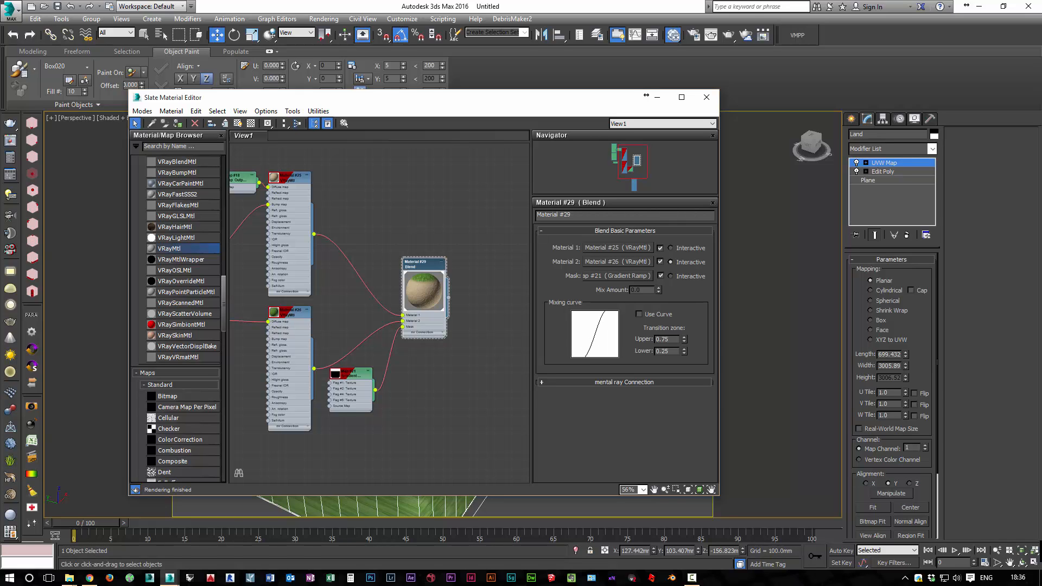
{"action": "left_click_drag", "start_coordinate": [376, 98], "coordinate": [364, 113]}
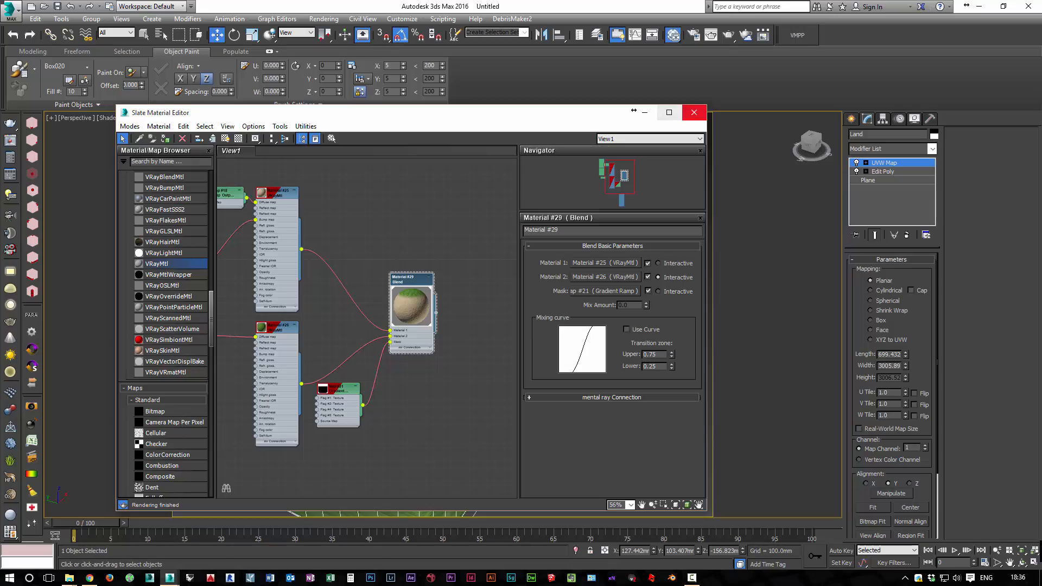
{"action": "left_click", "coordinate": [694, 113]}
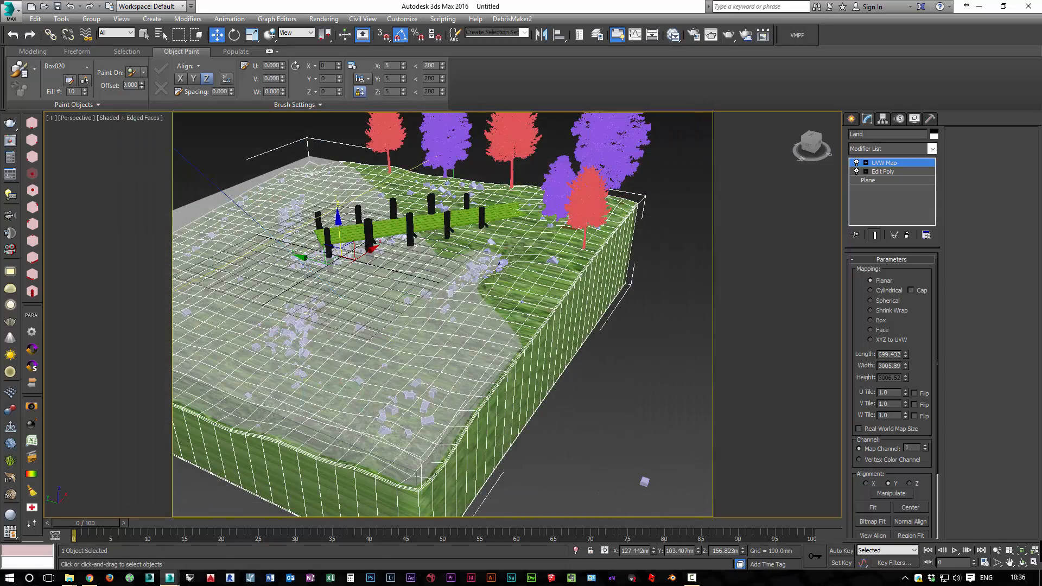
Reopen the material editor, make Material 1 the Blend's Interactive viewport display, and close the editor
{"action": "middle_click_drag", "start_coordinate": [499, 263], "coordinate": [522, 333]}
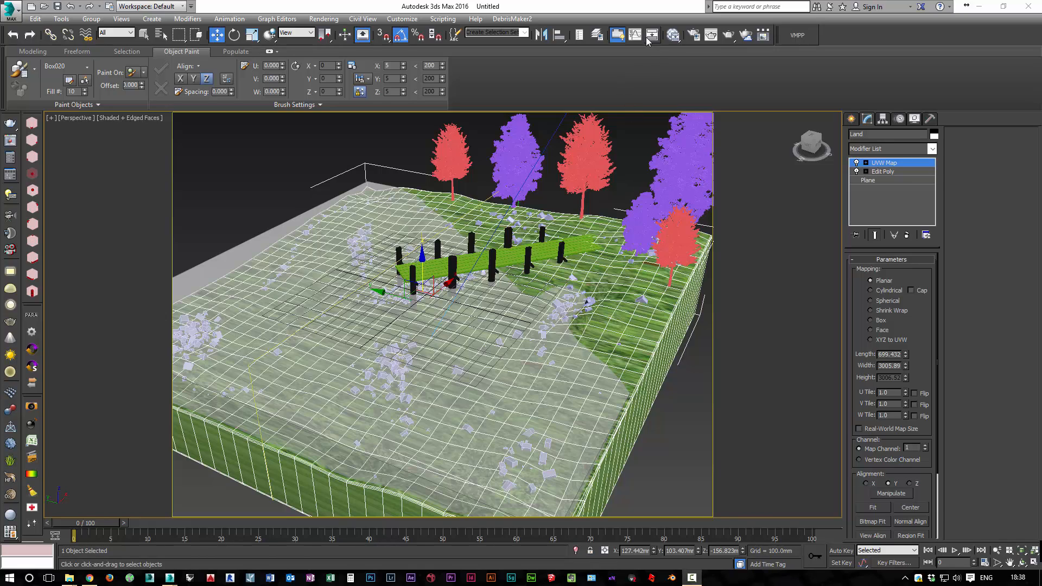
{"action": "left_click", "coordinate": [674, 35]}
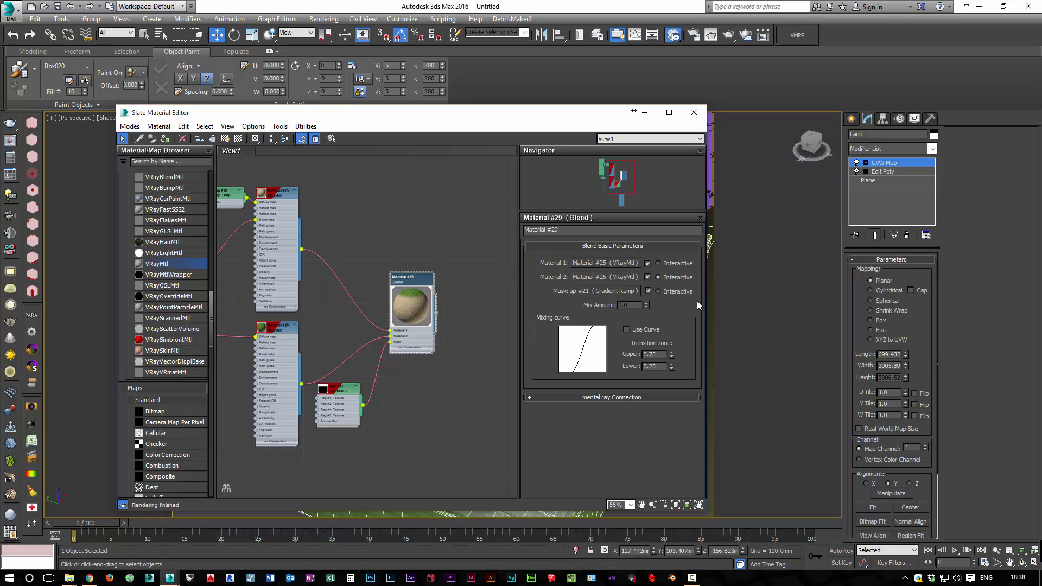
{"action": "left_click", "coordinate": [694, 112]}
Pick one of the small debris boxes scattered on the Land and select all similar boxes with it
{"action": "middle_click_drag", "start_coordinate": [591, 315], "coordinate": [594, 274], "text": "alt"}
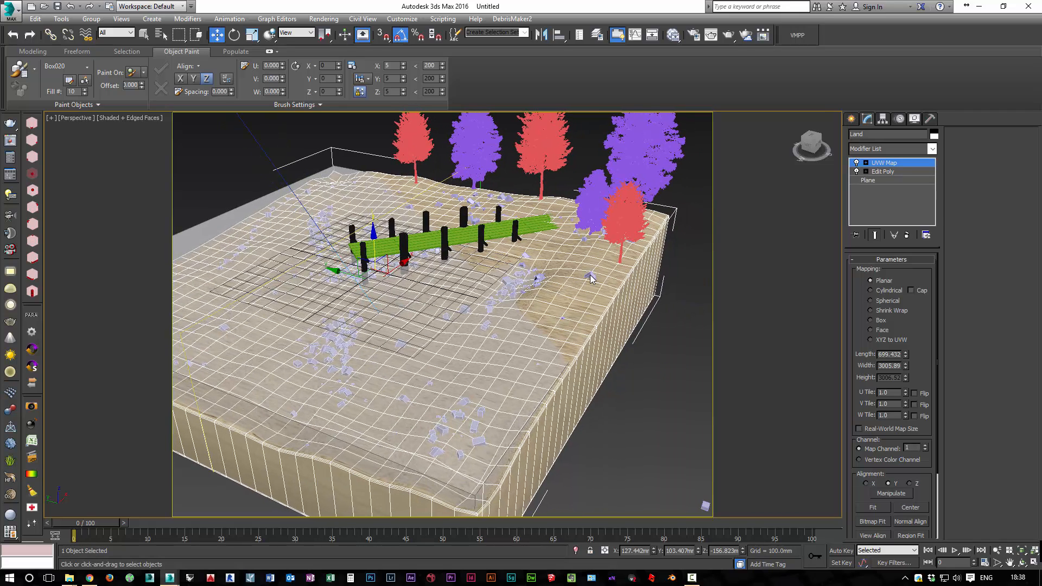
{"action": "left_click", "coordinate": [618, 282]}
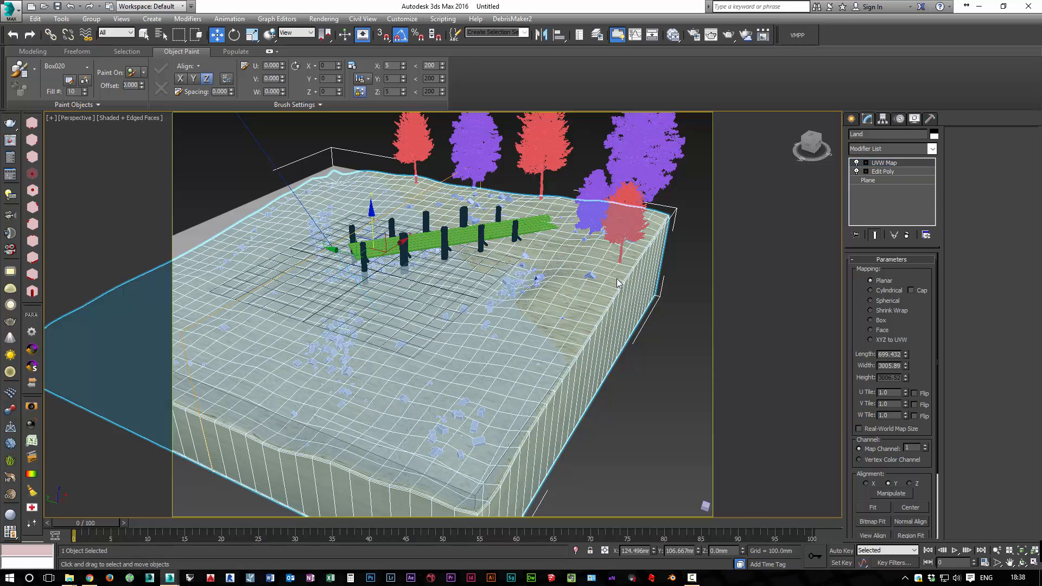
{"action": "key", "text": "ctrl+z"}
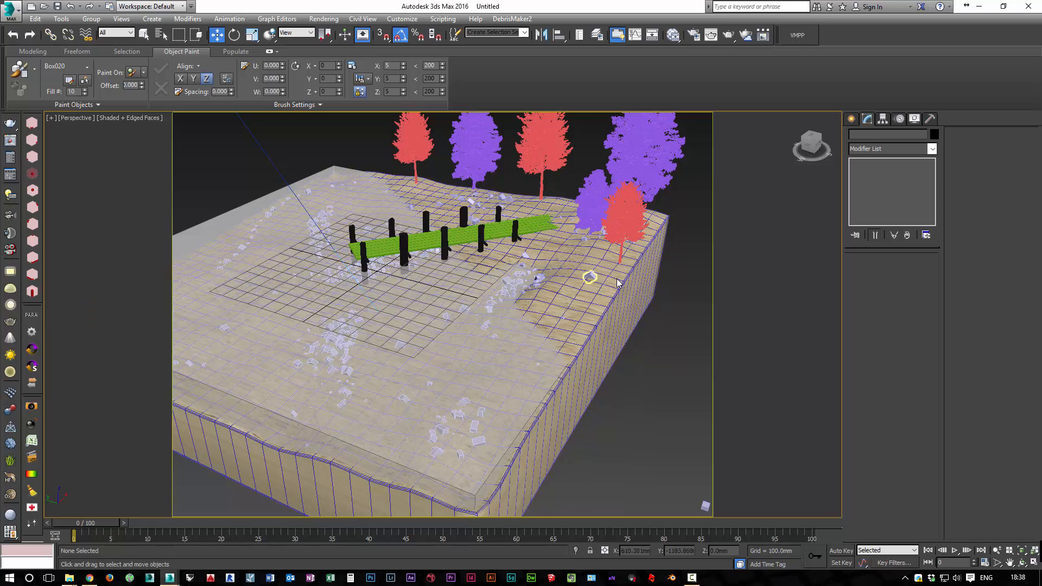
{"action": "right_click", "coordinate": [618, 283]}
{"action": "left_click", "coordinate": [699, 379]}
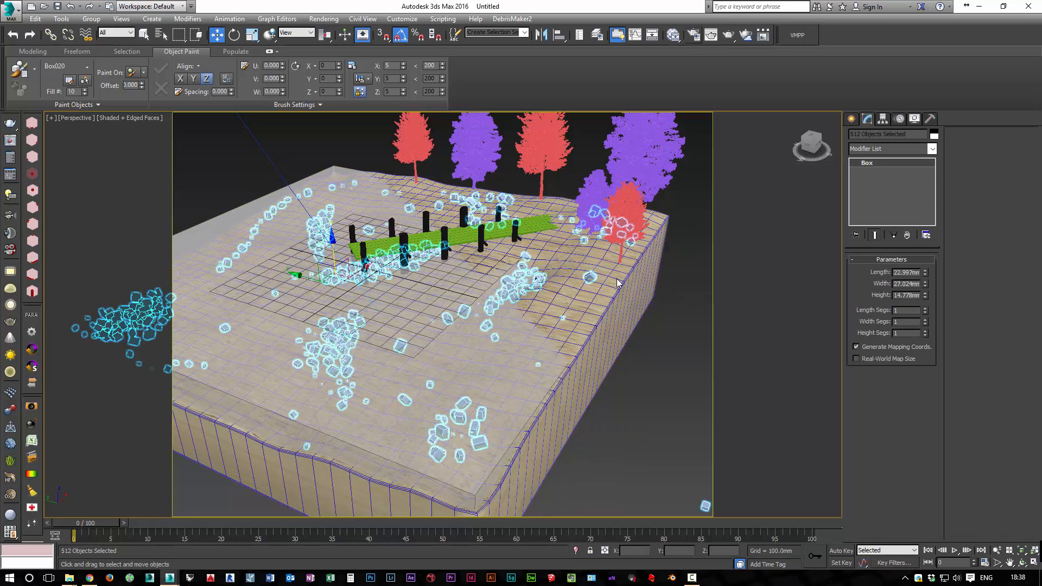
Add a new VRayMtl in an empty area of the material graph, moving the existing unconnected VRayMtl aside, and open its parameters
{"action": "key", "text": "m"}
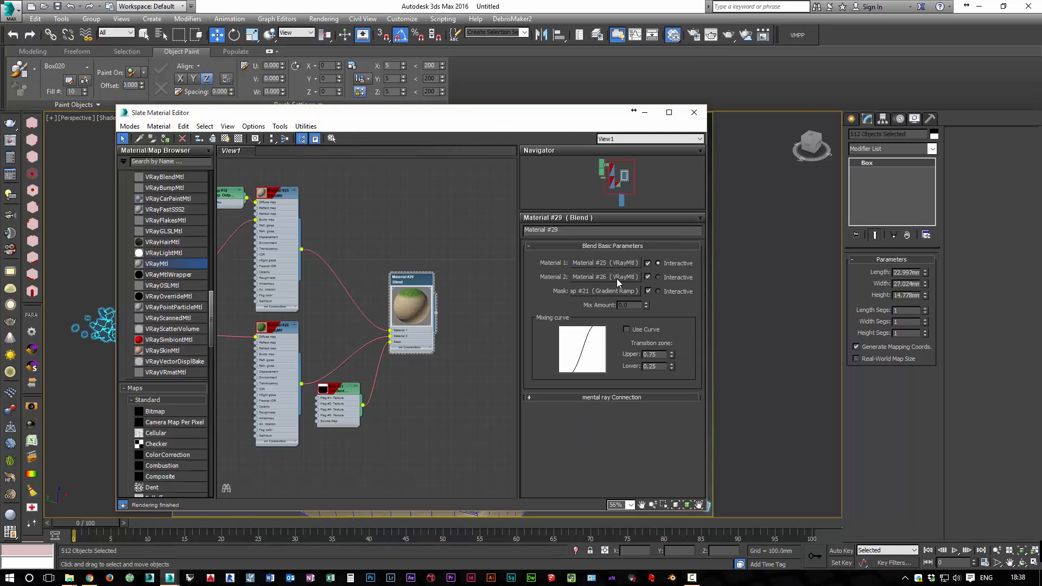
{"action": "mouse_move", "coordinate": [369, 434]}
{"action": "middle_mouse_down"}
{"action": "mouse_move", "coordinate": [396, 244]}
{"action": "mouse_move", "coordinate": [421, 194]}
{"action": "middle_mouse_up"}
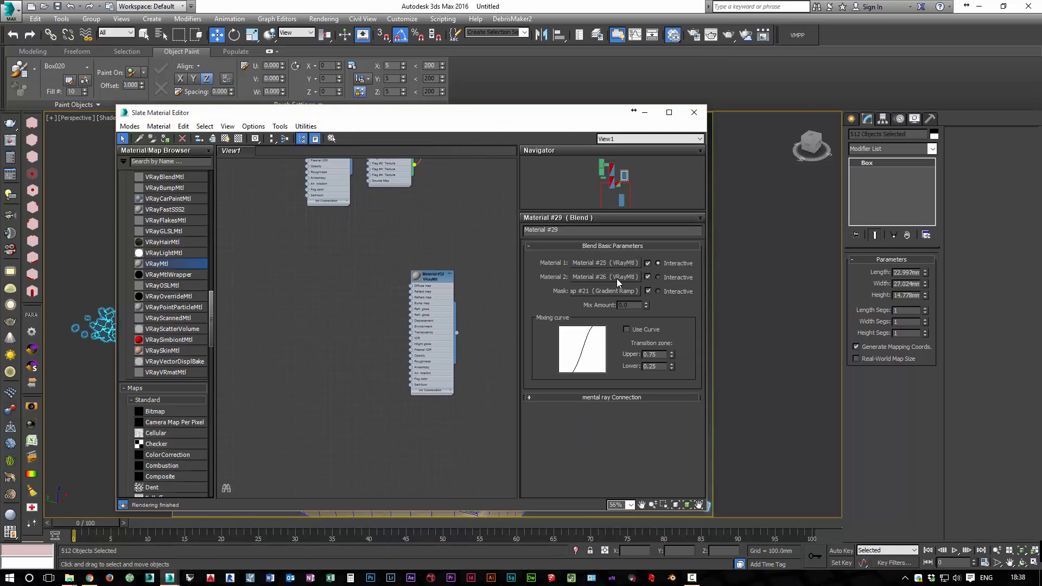
{"action": "left_click_drag", "start_coordinate": [432, 277], "coordinate": [482, 430]}
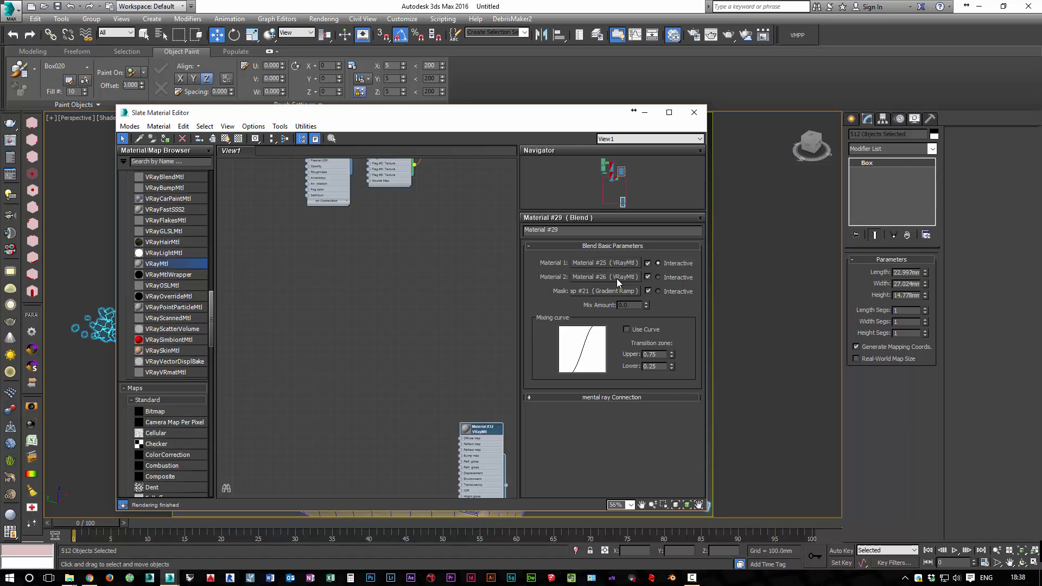
{"action": "left_click_drag", "start_coordinate": [157, 263], "coordinate": [373, 246]}
{"action": "double_click", "coordinate": [403, 251]}
{"action": "scroll", "coordinate": [408, 260], "scroll_direction": "up", "scroll_amount": 4}
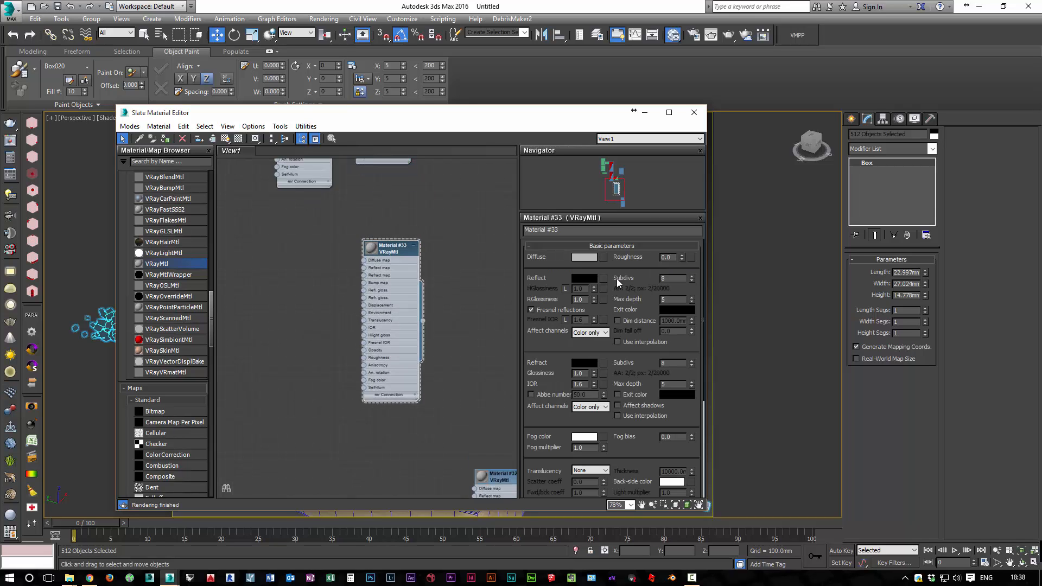
{"action": "scroll", "coordinate": [408, 265], "scroll_direction": "up", "scroll_amount": 2}
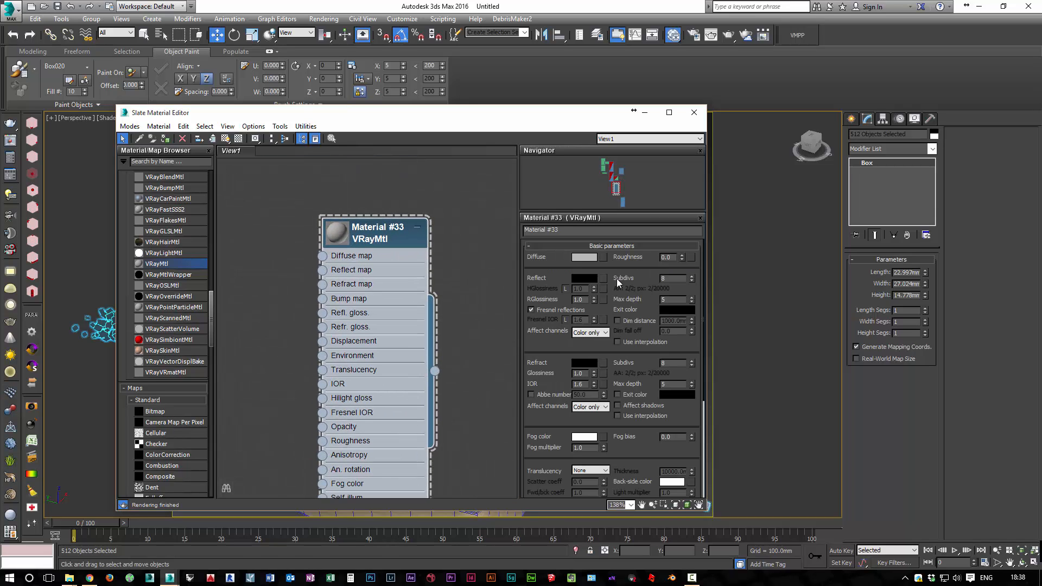
Set the new VRayMtl's diffuse colour to a near-black grey with a value of 18
{"action": "left_click", "coordinate": [584, 258]}
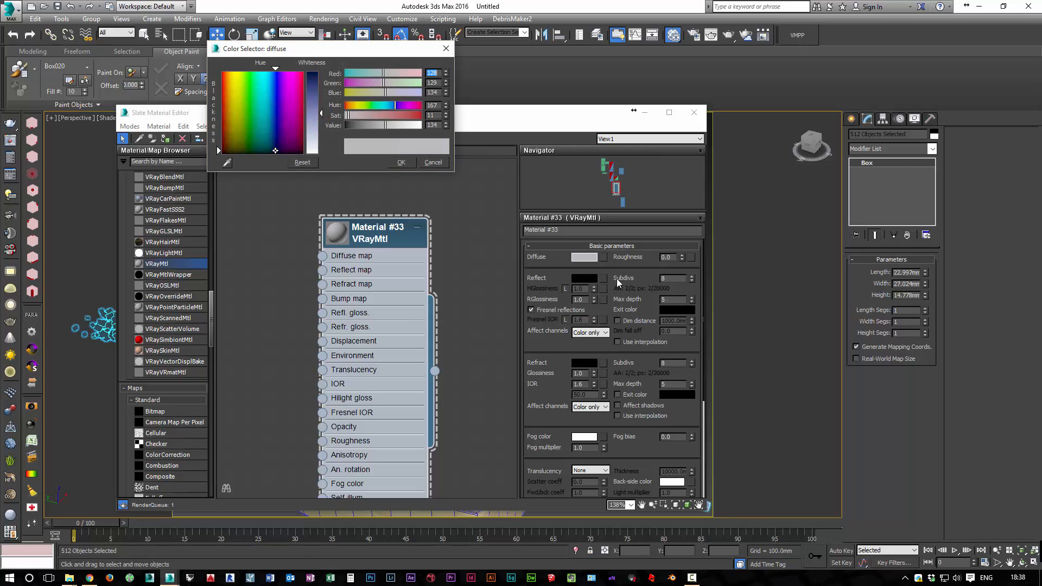
{"action": "left_click_drag", "start_coordinate": [276, 151], "coordinate": [269, 153]}
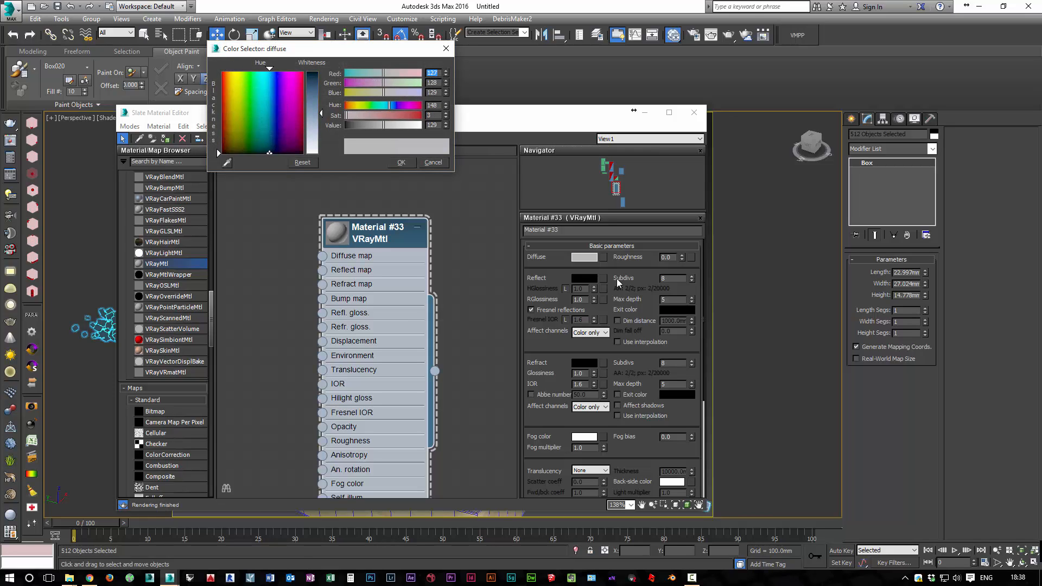
{"action": "left_click_drag", "start_coordinate": [321, 113], "coordinate": [321, 76]}
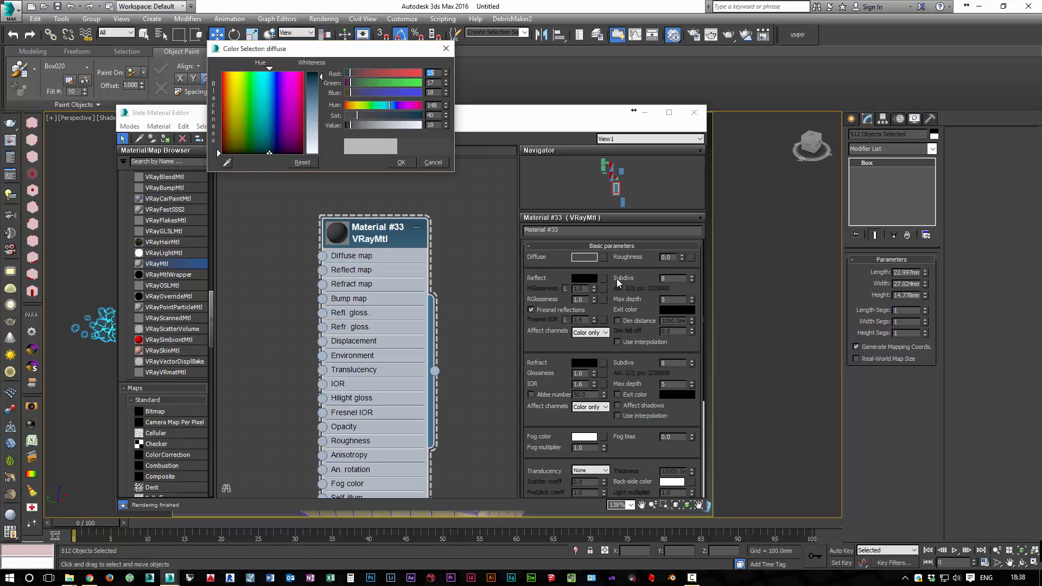
{"action": "key", "text": "Return"}
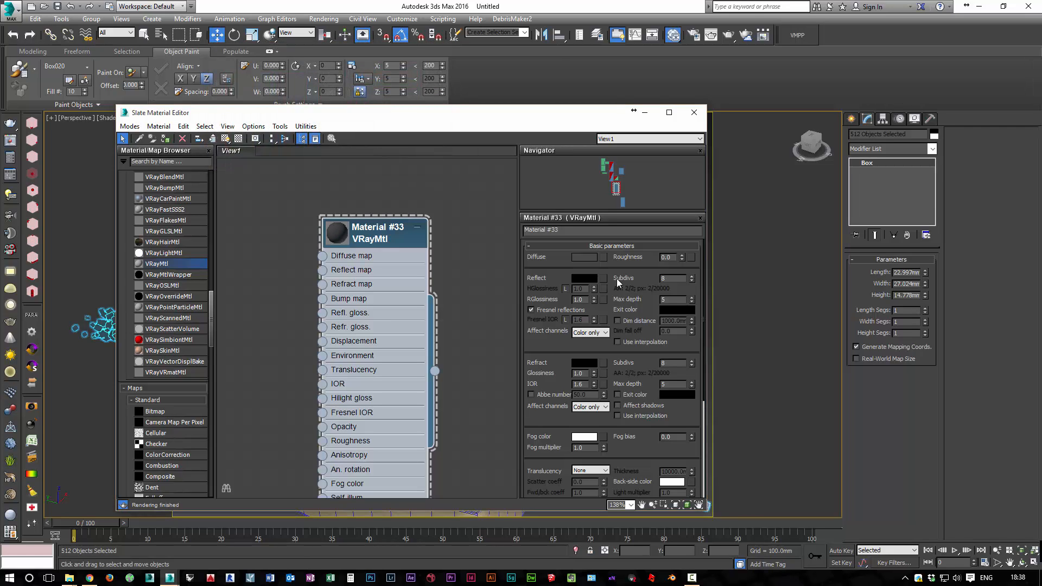
Set the new VRayMtl's reflection colour to a grey of 37 and its refraction colour to a very dark grey
{"action": "left_click", "coordinate": [585, 278]}
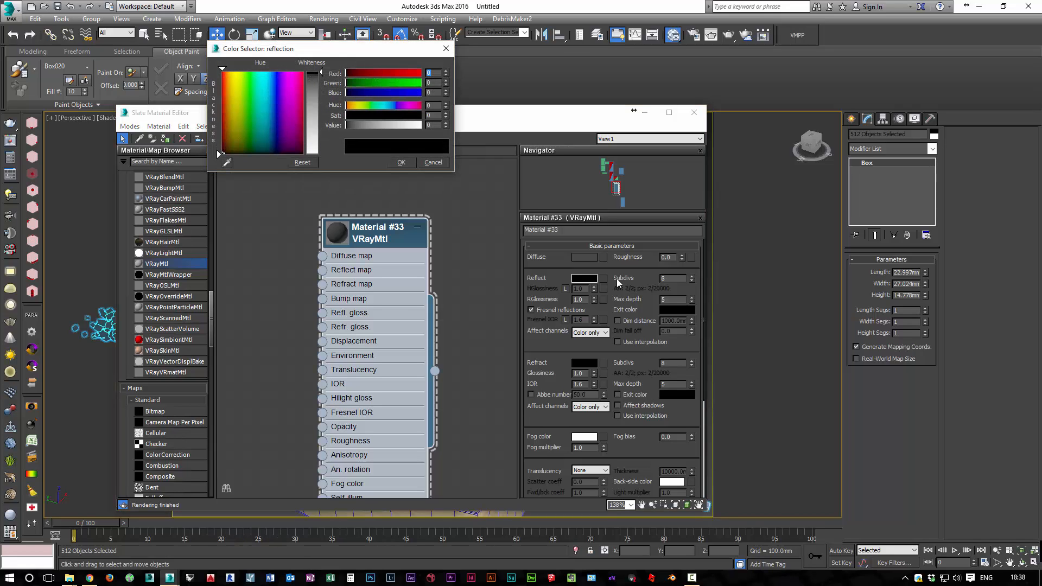
{"action": "left_click_drag", "start_coordinate": [320, 72], "coordinate": [321, 84]}
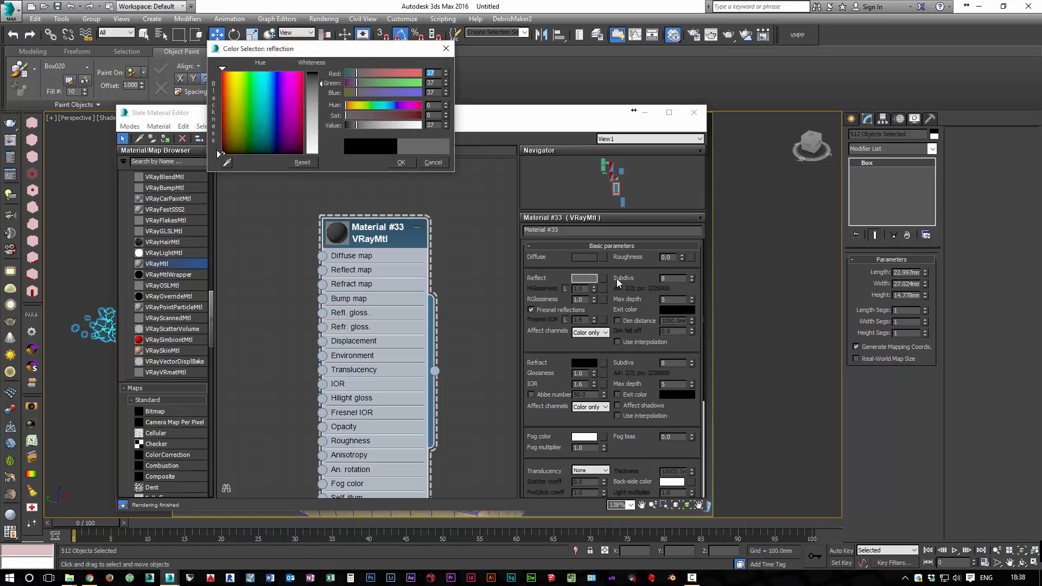
{"action": "key", "text": "Return"}
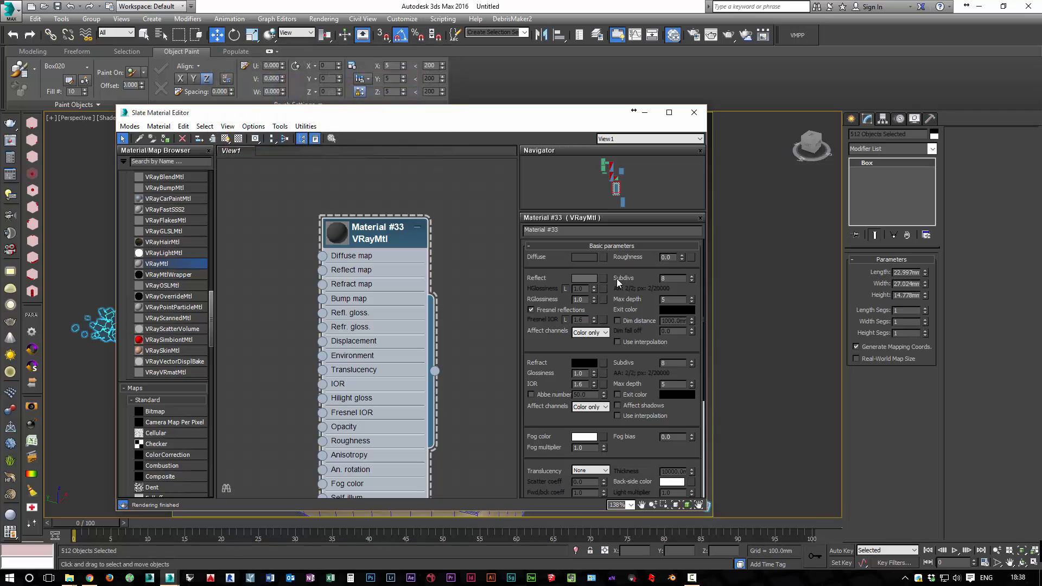
{"action": "left_click", "coordinate": [585, 363]}
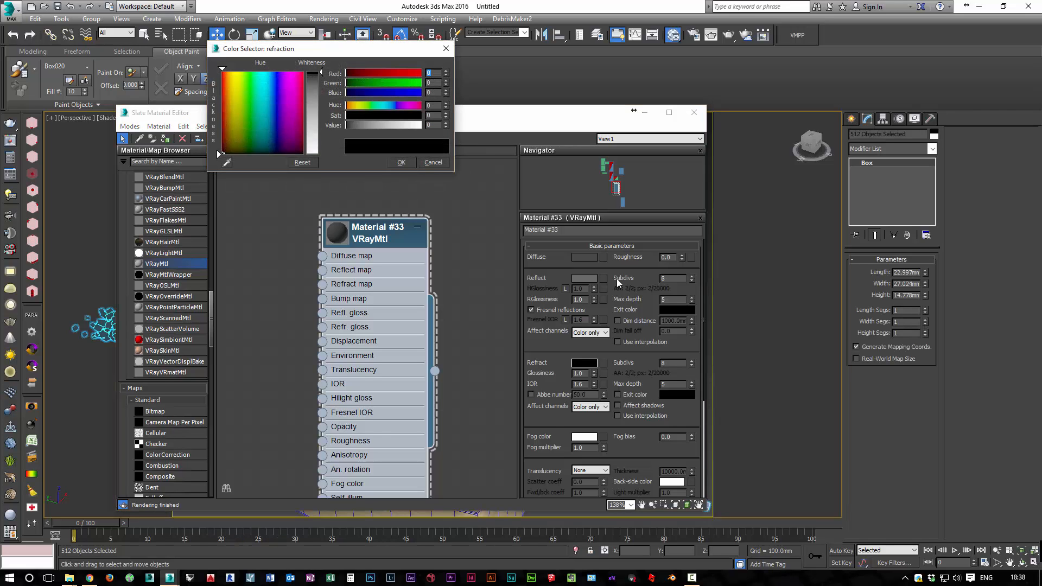
{"action": "left_click_drag", "start_coordinate": [321, 72], "coordinate": [321, 74]}
{"action": "left_click", "coordinate": [401, 163]}
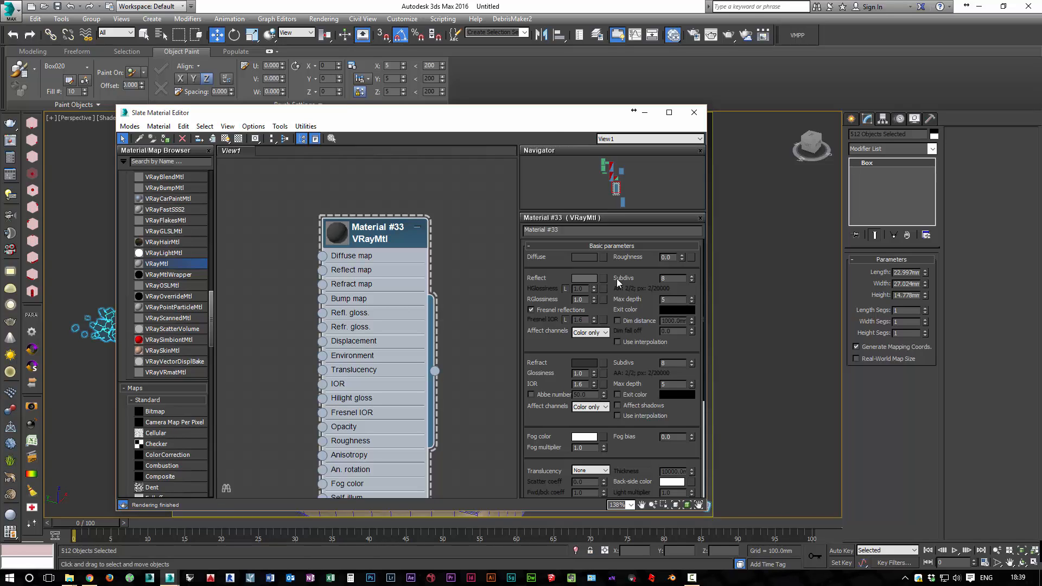
Assign the new dark VRayMtl to the selected debris boxes and move the material editor aside to view them
{"action": "right_click", "coordinate": [435, 371]}
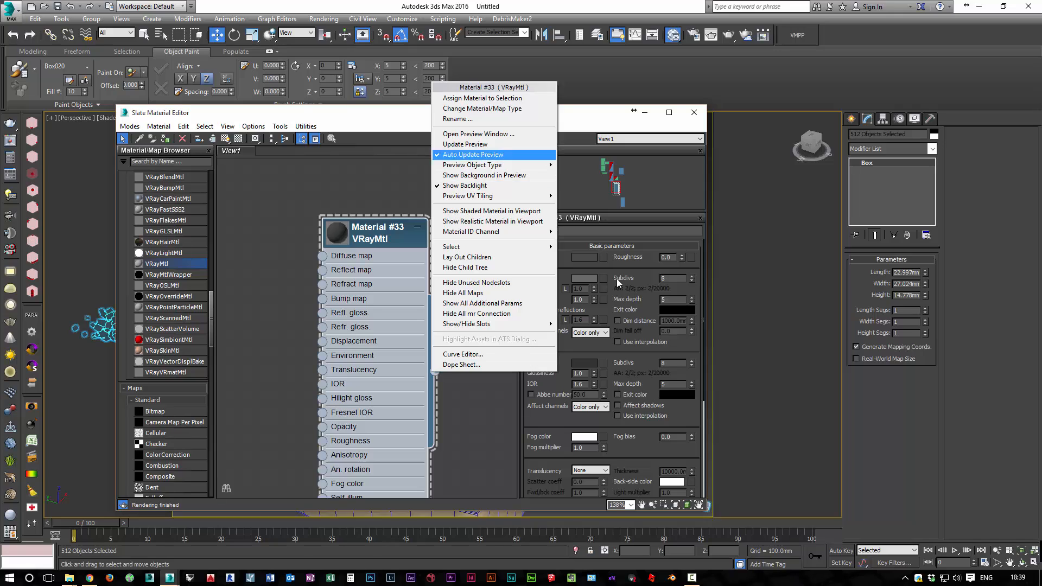
{"action": "left_click", "coordinate": [494, 98]}
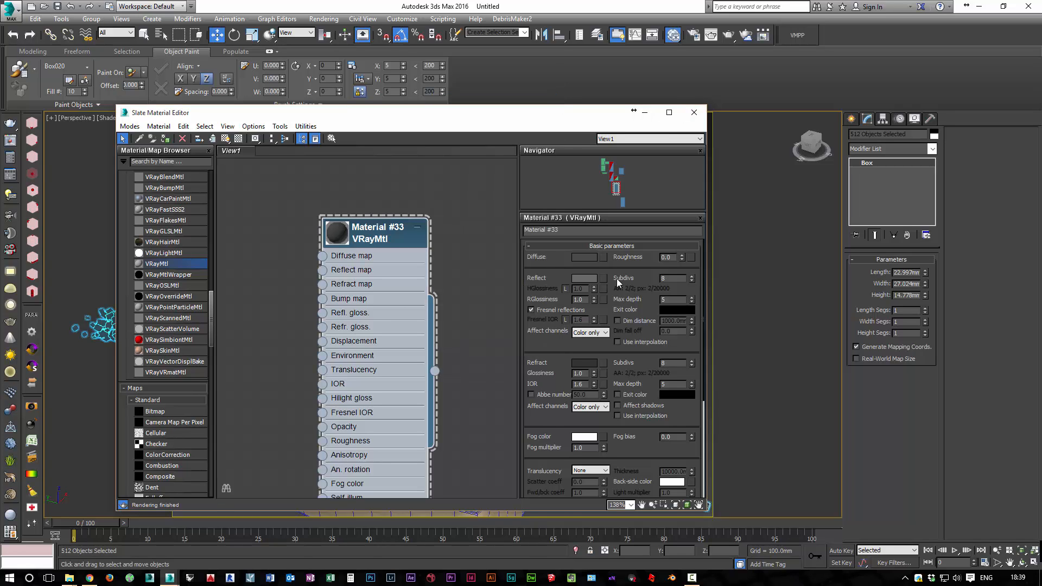
{"action": "mouse_move", "coordinate": [581, 112]}
{"action": "left_mouse_down"}
{"action": "mouse_move", "coordinate": [762, 109]}
{"action": "mouse_move", "coordinate": [898, 126]}
{"action": "left_mouse_up"}
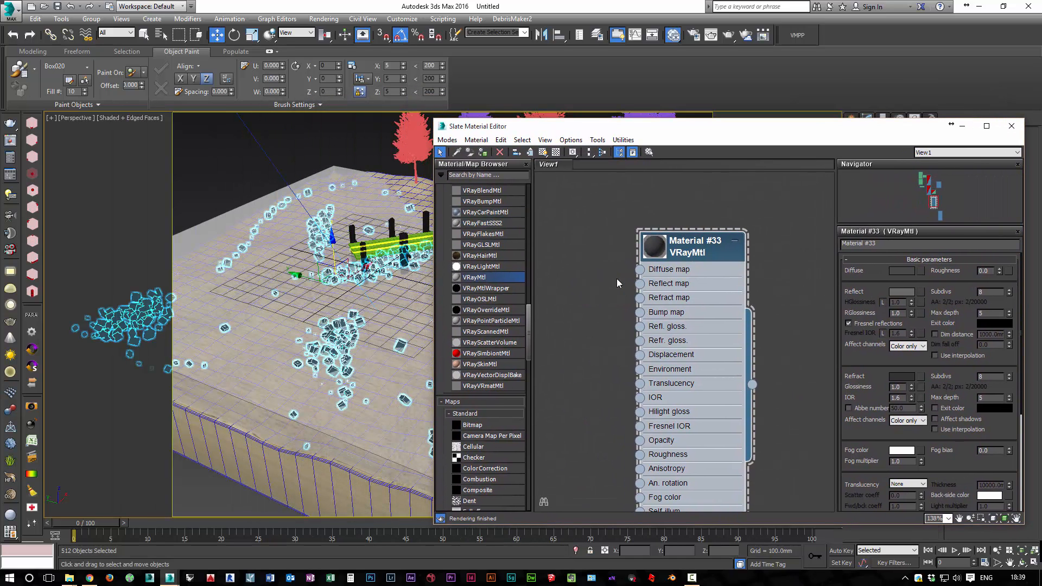
Select the front post of the wooden pier, frame it in the viewport, and clear space in the material graph
{"action": "left_click", "coordinate": [404, 252]}
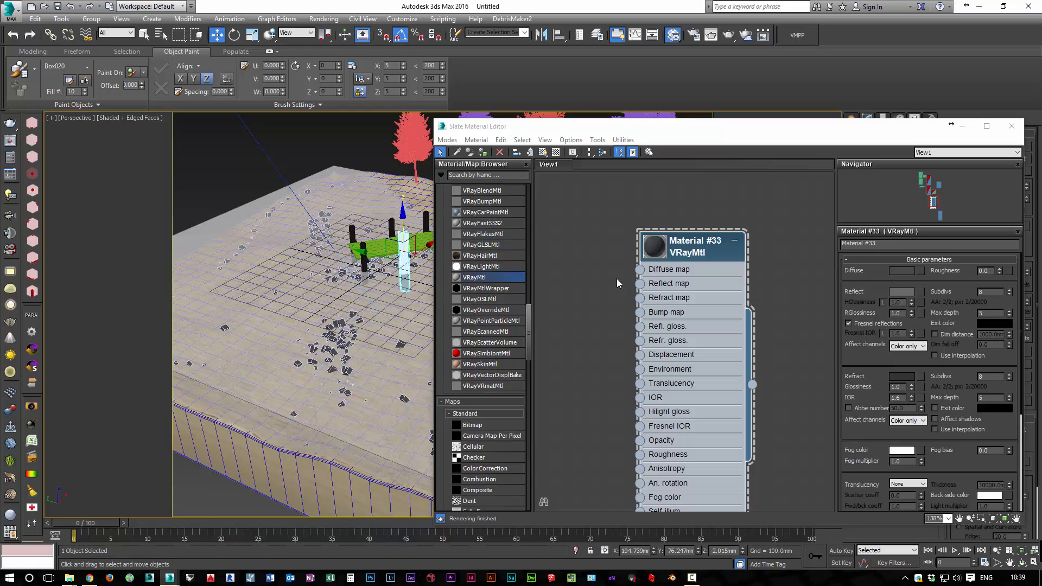
{"action": "key", "text": "z"}
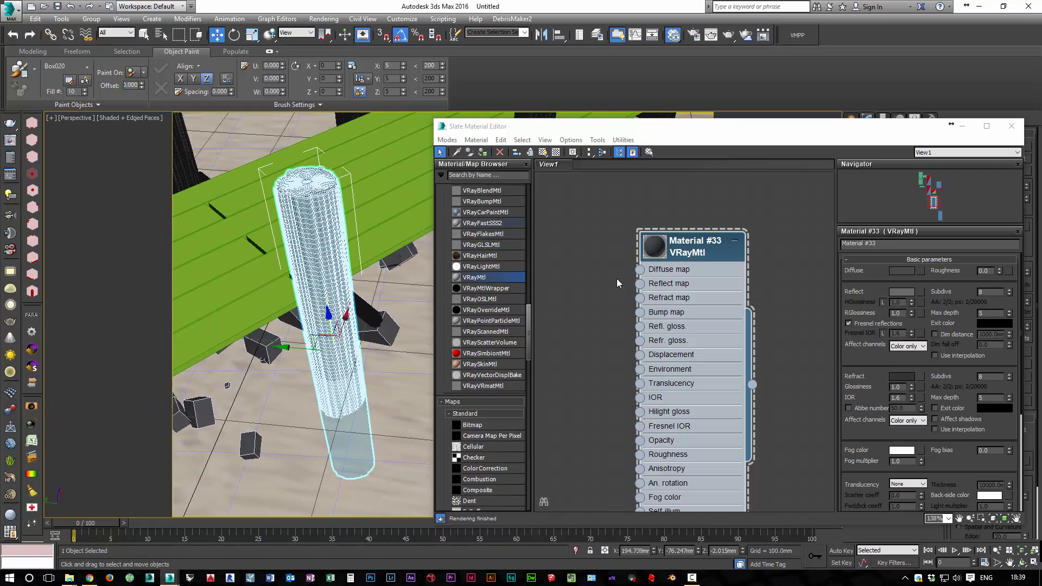
{"action": "left_click_drag", "start_coordinate": [696, 247], "coordinate": [801, 248]}
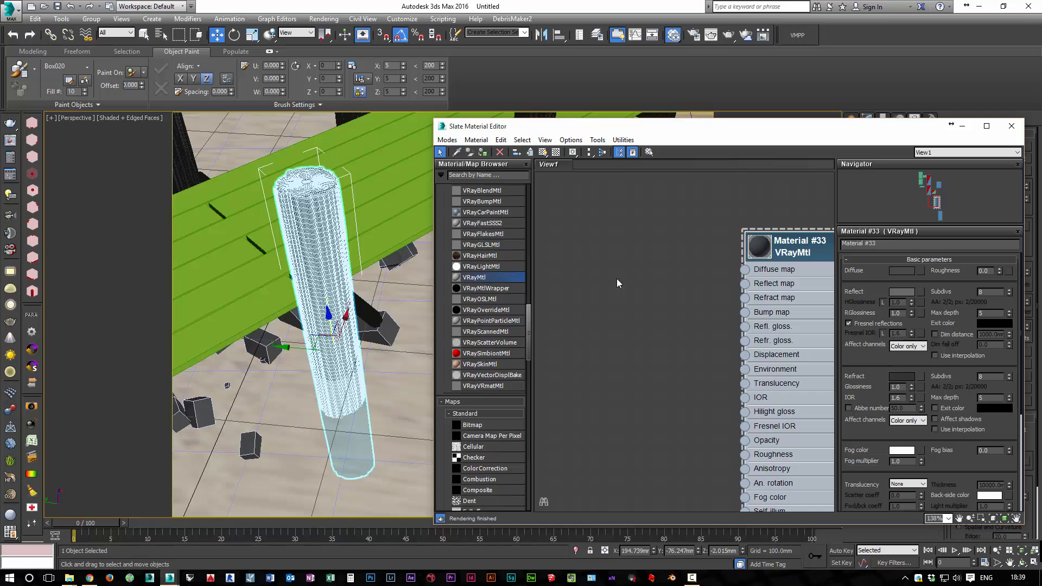
{"action": "scroll", "coordinate": [482, 325], "scroll_direction": "up", "scroll_amount": 15}
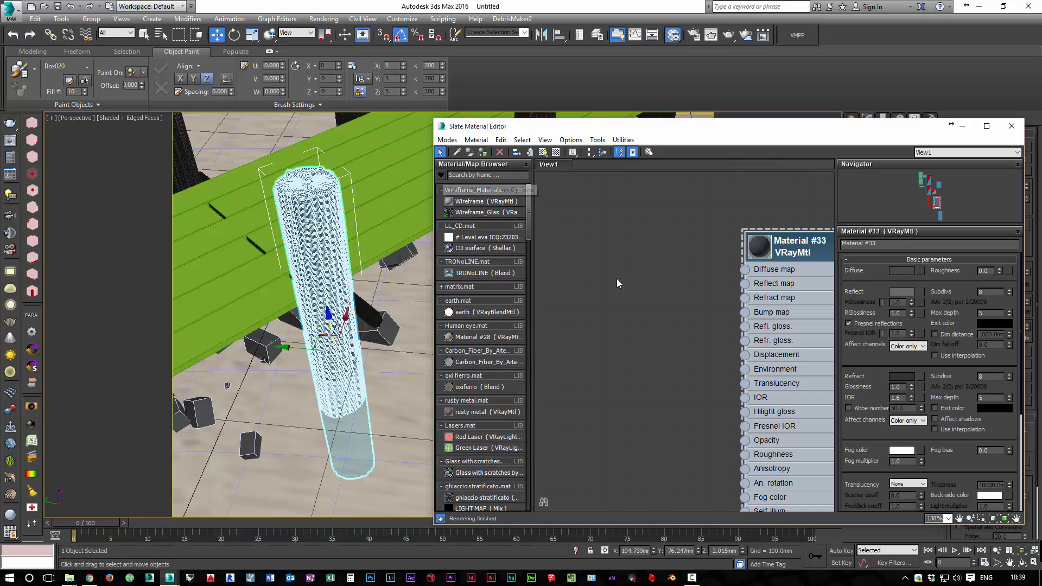
Open the corteccia material library from the Wood folder of the vray-de_2012 collection
{"action": "left_click", "coordinate": [441, 174]}
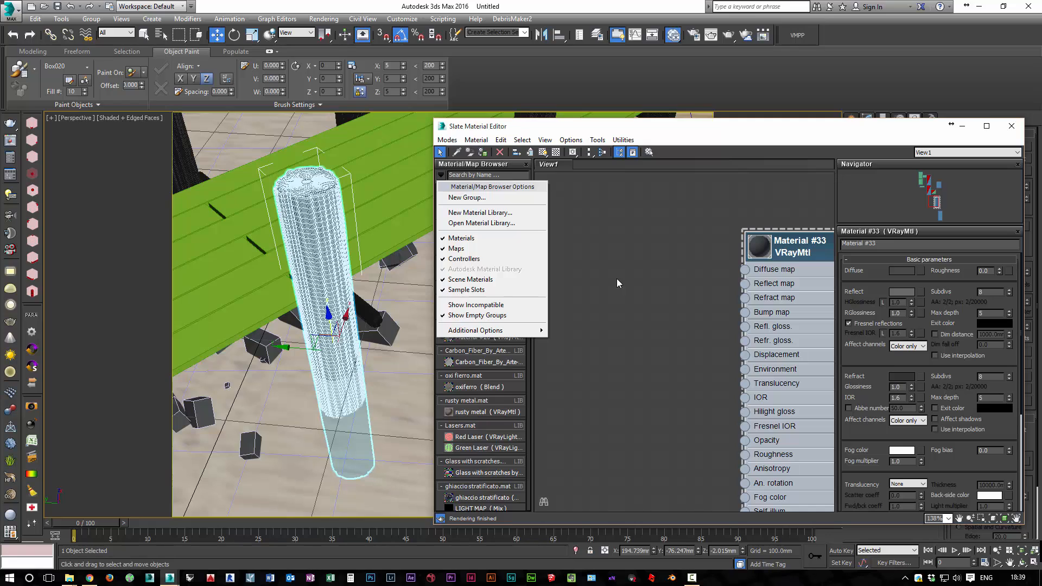
{"action": "left_click", "coordinate": [482, 223]}
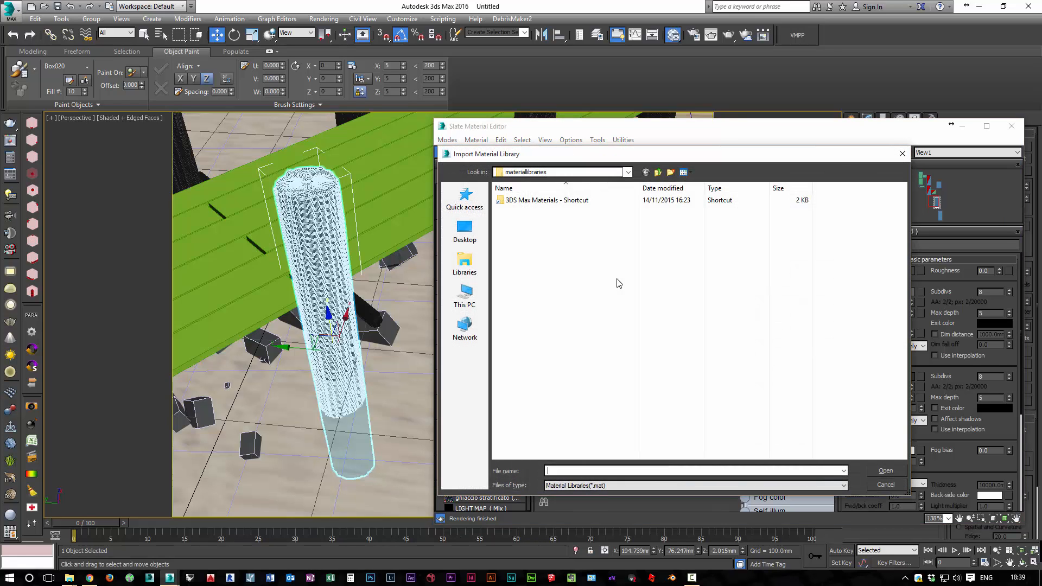
{"action": "double_click", "coordinate": [547, 200]}
{"action": "double_click", "coordinate": [525, 211]}
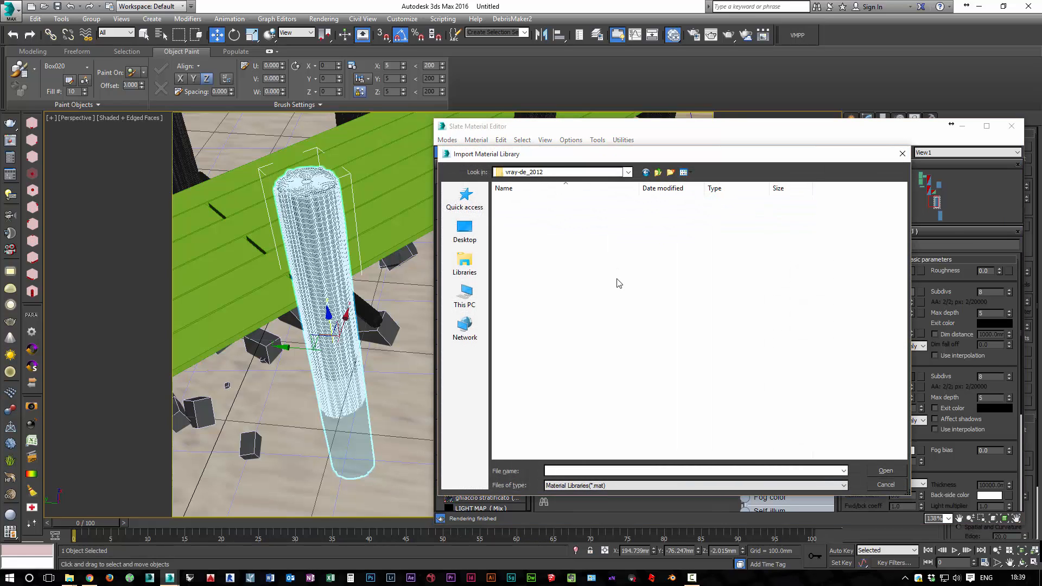
{"action": "double_click", "coordinate": [514, 376]}
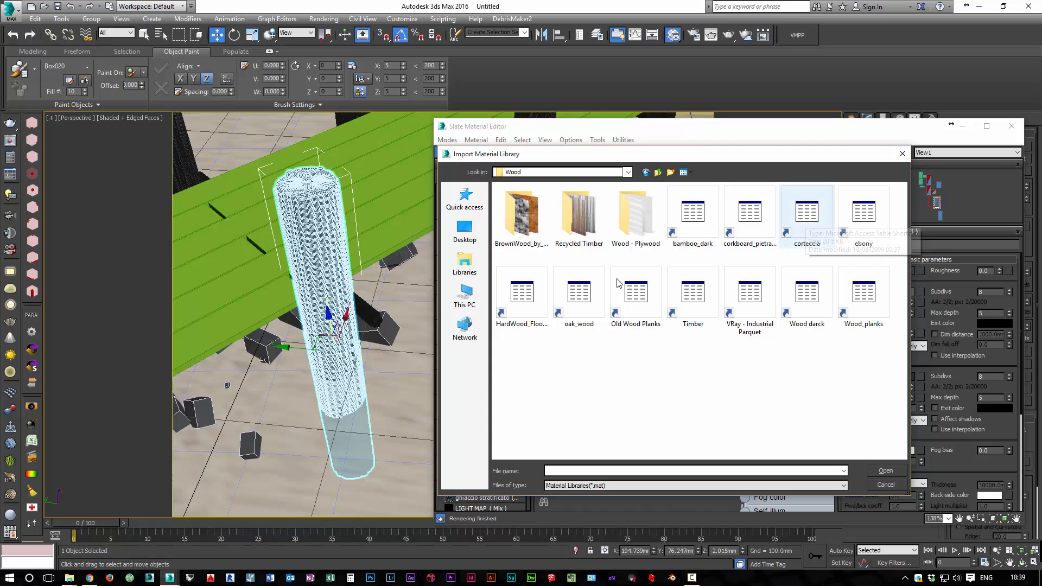
{"action": "left_click", "coordinate": [807, 214]}
{"action": "key", "text": "Return"}
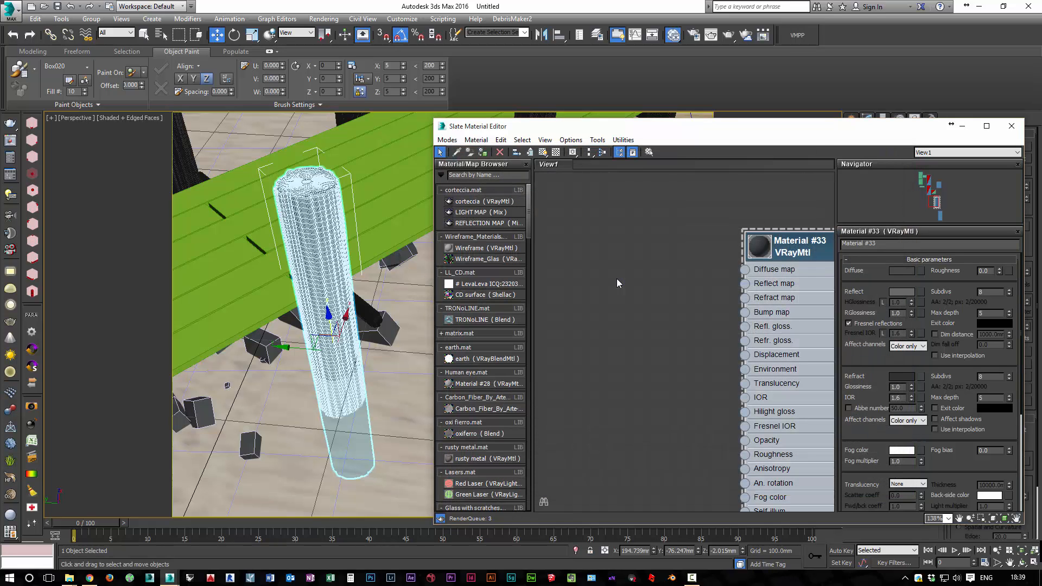
Add the corteccia VRayMtl to the material graph and place its node tree in an empty area clear of the Blend network
{"action": "mouse_move", "coordinate": [620, 284]}
{"action": "middle_mouse_down"}
{"action": "mouse_move", "coordinate": [600, 488]}
{"action": "mouse_move", "coordinate": [620, 283]}
{"action": "mouse_move", "coordinate": [395, 383]}
{"action": "middle_mouse_up"}
{"action": "scroll", "coordinate": [619, 283], "scroll_direction": "down", "scroll_amount": 3}
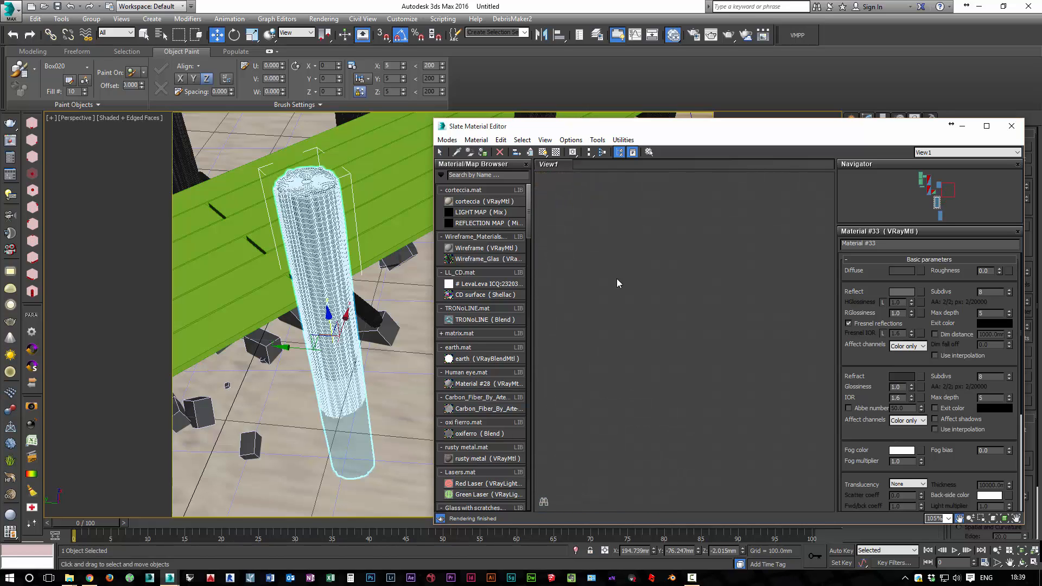
{"action": "scroll", "coordinate": [619, 283], "scroll_direction": "up", "scroll_amount": 1}
{"action": "left_click_drag", "start_coordinate": [483, 202], "coordinate": [675, 255]}
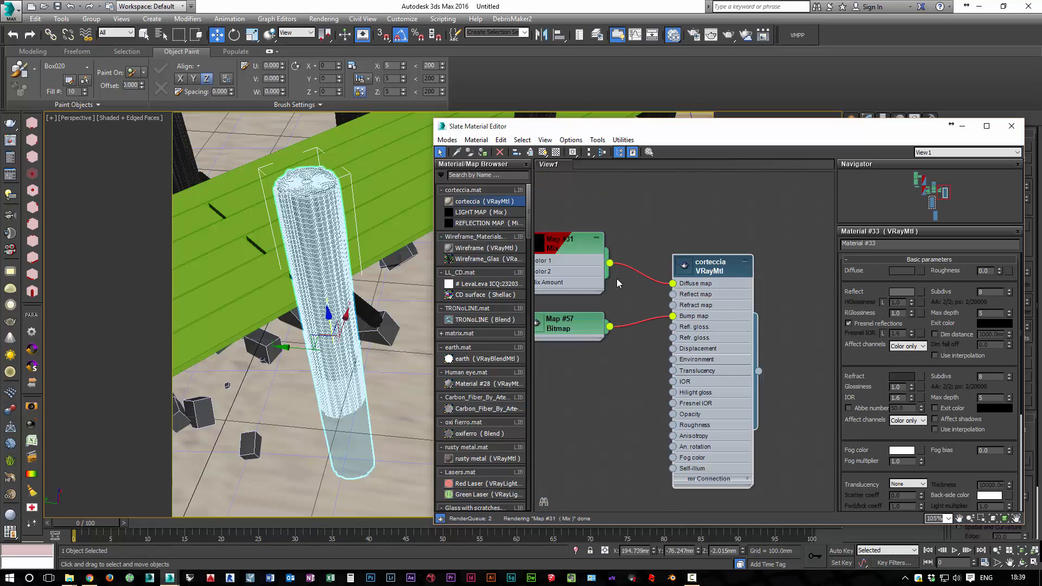
{"action": "scroll", "coordinate": [675, 256], "scroll_direction": "down", "scroll_amount": 1}
{"action": "middle_click_drag", "start_coordinate": [675, 255], "coordinate": [677, 257]}
{"action": "scroll", "coordinate": [618, 282], "scroll_direction": "down", "scroll_amount": 6}
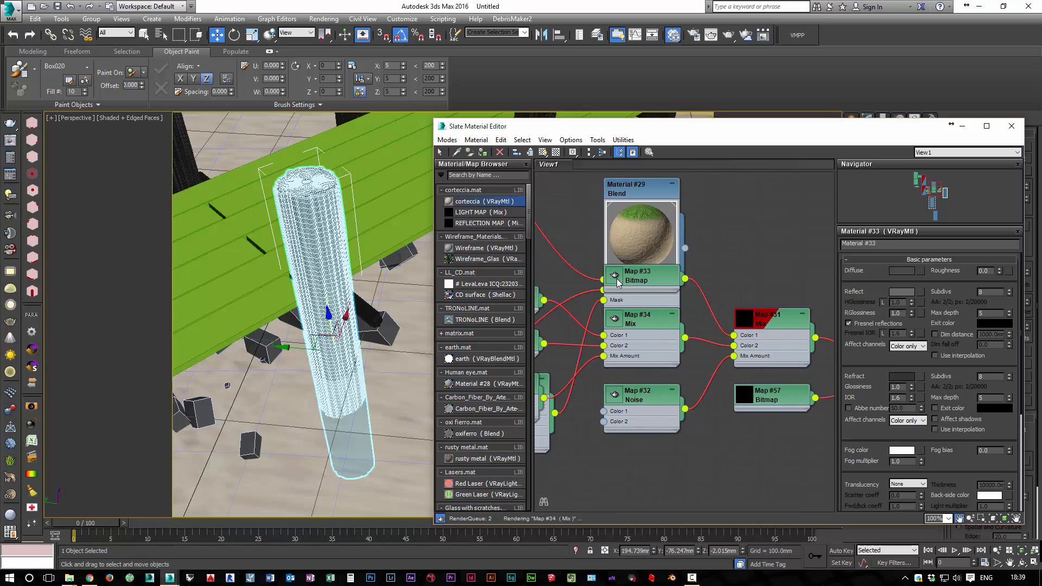
{"action": "scroll", "coordinate": [617, 283], "scroll_direction": "down", "scroll_amount": 2}
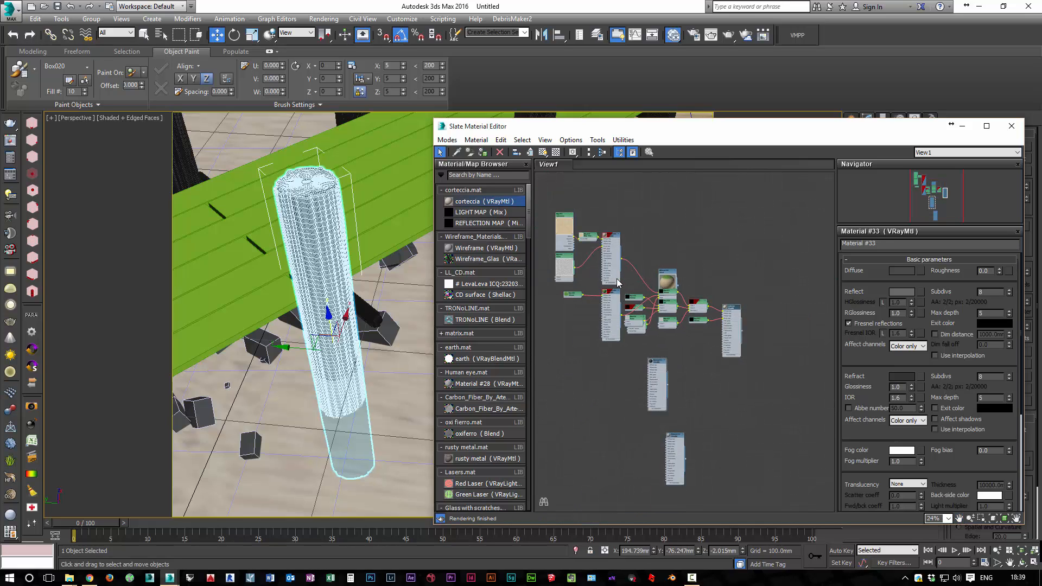
{"action": "key", "text": "ctrl+z"}
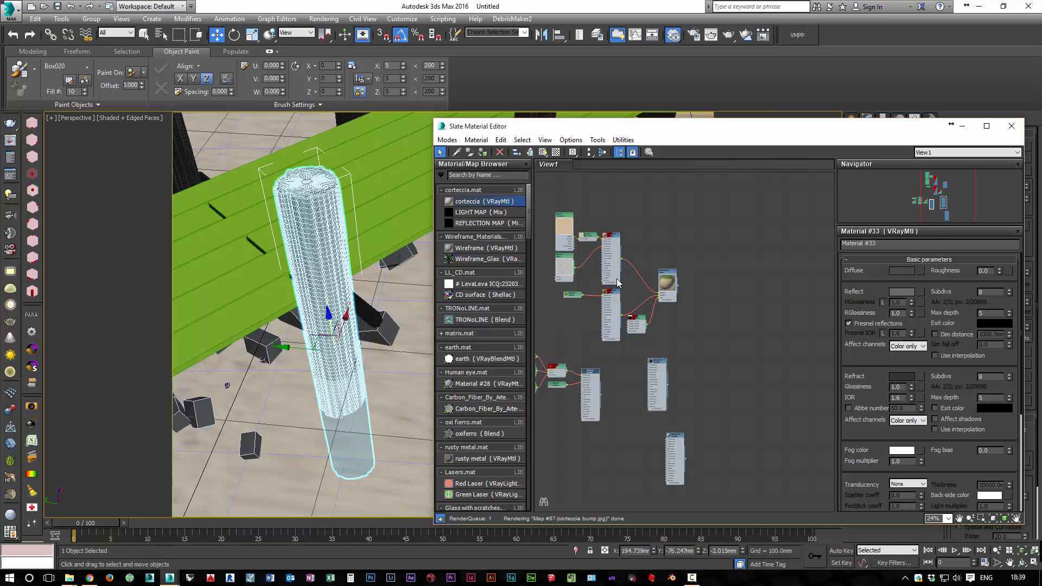
Relink the bitmap feeding Color 1 of the bark's inner Mix map to corteccia 02.jpg in the vray-de_2012 Wood folder
{"action": "scroll", "coordinate": [618, 283], "scroll_direction": "up", "scroll_amount": 5}
{"action": "scroll", "coordinate": [618, 282], "scroll_direction": "up", "scroll_amount": 2}
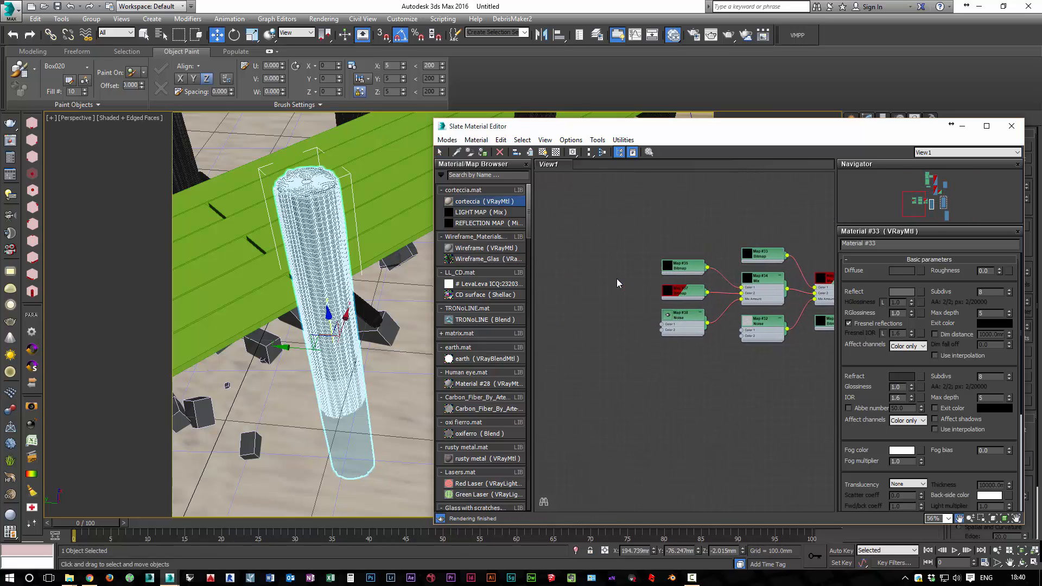
{"action": "double_click", "coordinate": [668, 256]}
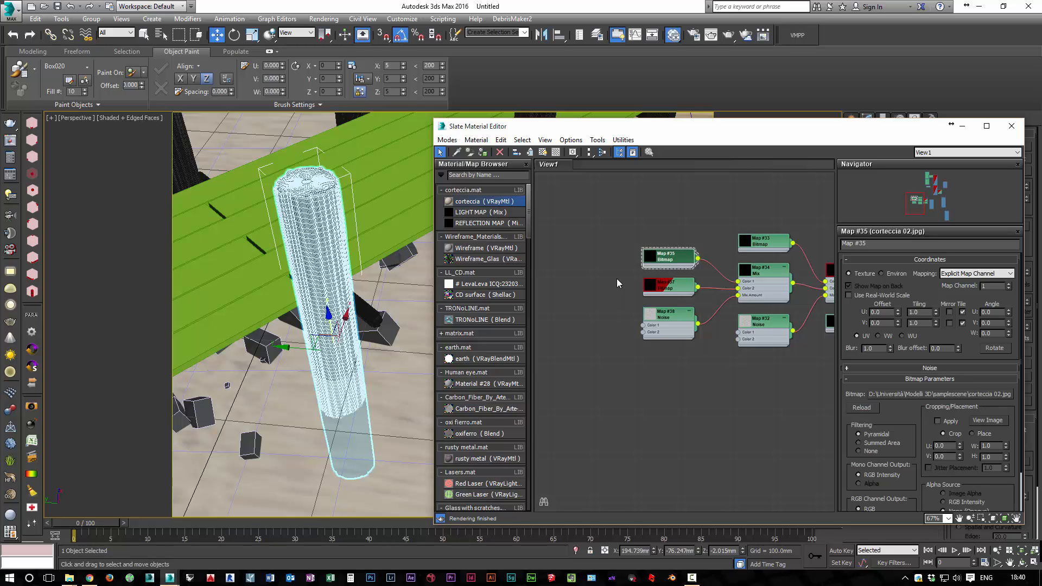
{"action": "left_click", "coordinate": [941, 394]}
{"action": "left_click", "coordinate": [877, 364]}
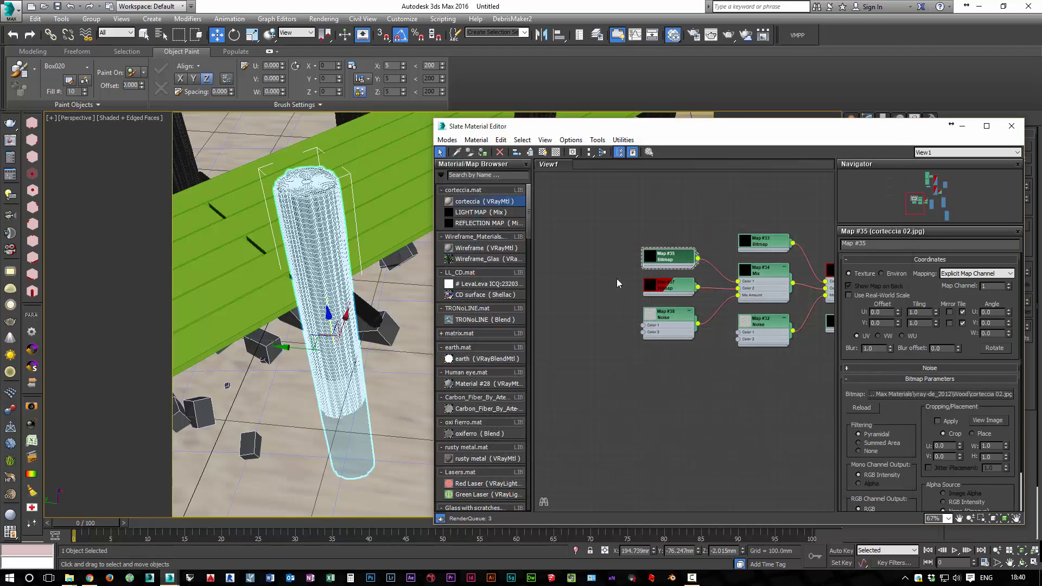
Relink the bitmap feeding Color 2 of the bark's inner Mix map to corteccia 03.jpg in the Wood folder
{"action": "double_click", "coordinate": [668, 285]}
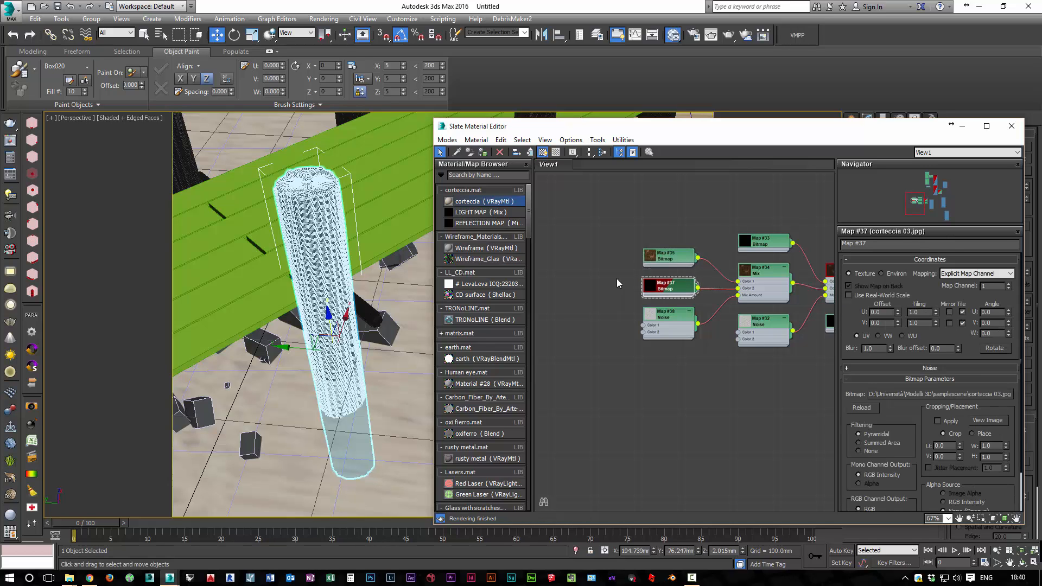
{"action": "left_click", "coordinate": [941, 395]}
{"action": "left_click", "coordinate": [878, 363]}
Relink the bitmap feeding Color 1 of the bark's outer Mix map to corteccia 01.jpg in the Wood folder
{"action": "middle_click_drag", "start_coordinate": [760, 380], "coordinate": [639, 384]}
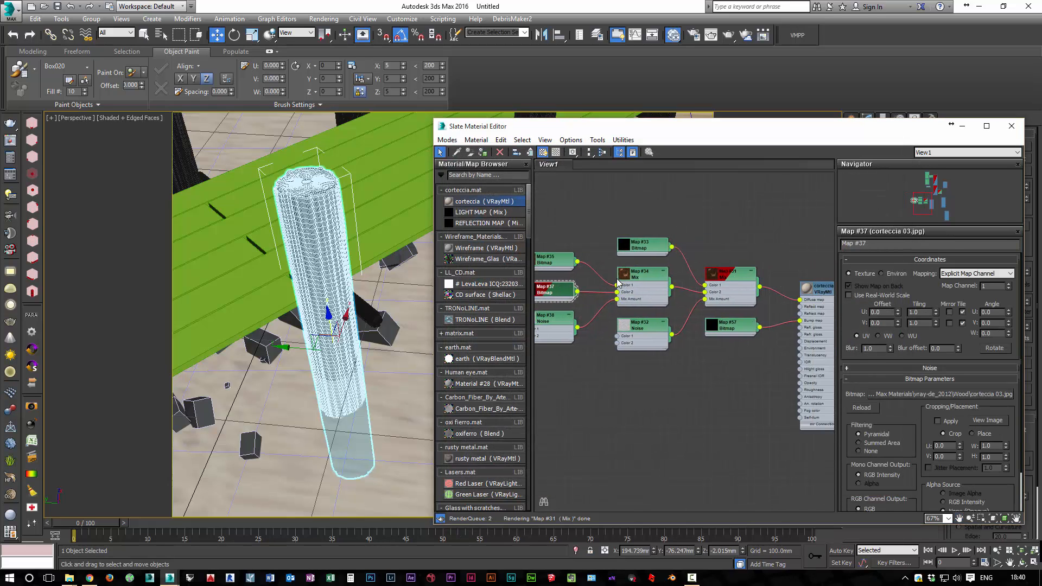
{"action": "double_click", "coordinate": [643, 246]}
{"action": "left_click", "coordinate": [941, 395]}
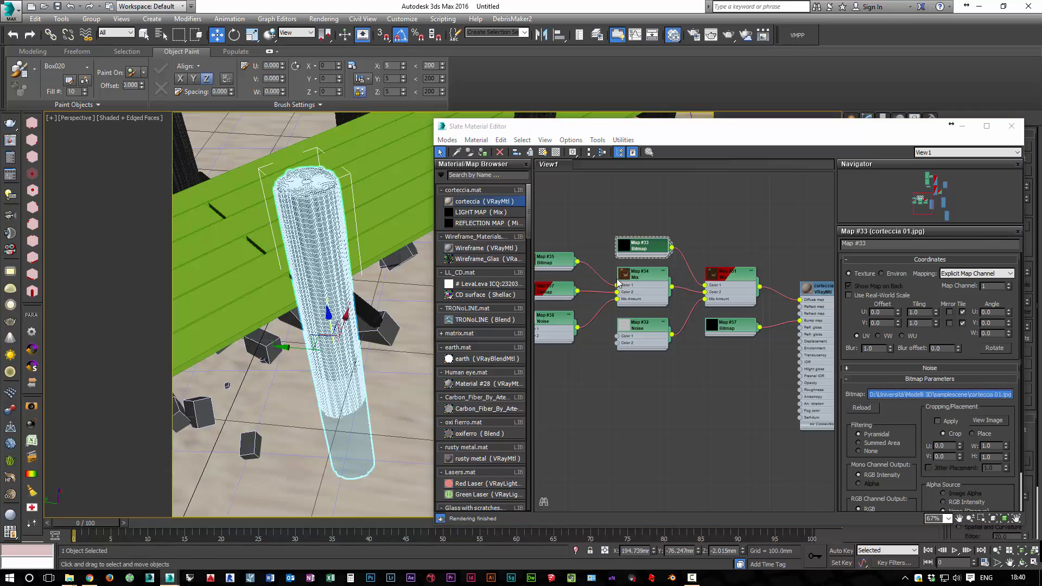
{"action": "left_click", "coordinate": [876, 364]}
Relink the corteccia material's bump bitmap to corteccia bump.jpg in the Wood folder and bring the material node into view
{"action": "double_click", "coordinate": [730, 326]}
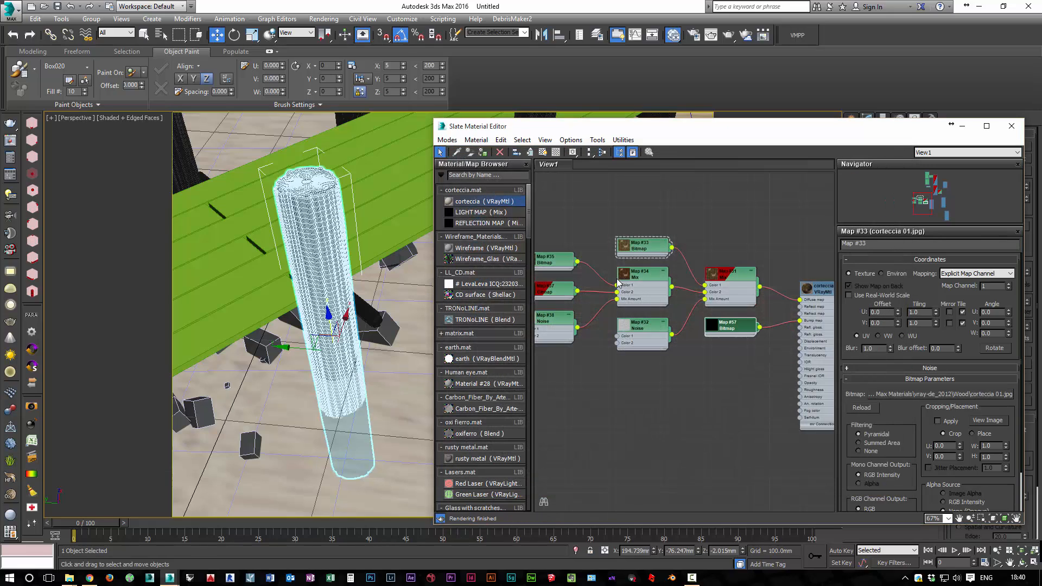
{"action": "left_click", "coordinate": [941, 395]}
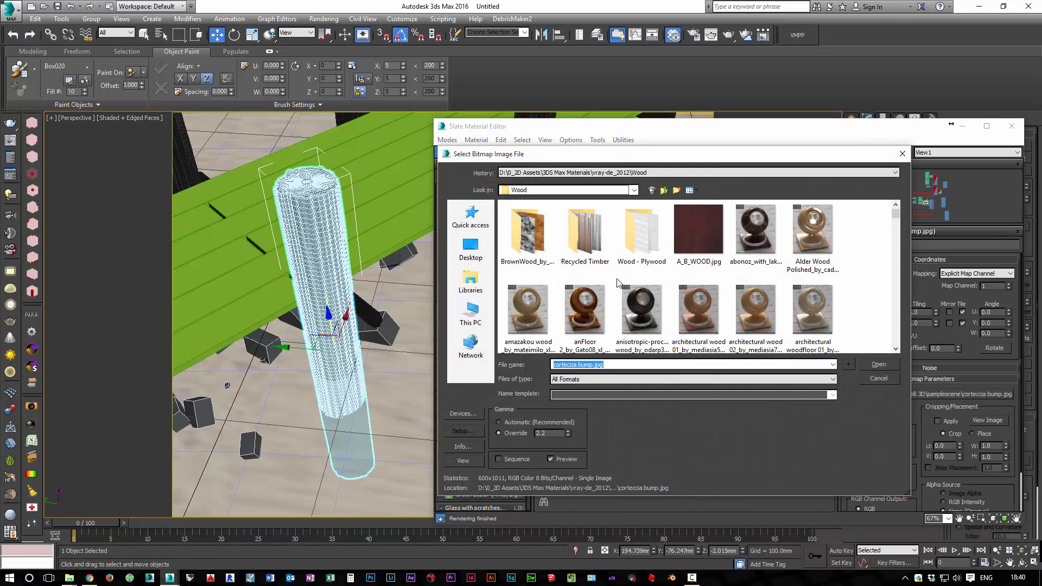
{"action": "left_click", "coordinate": [809, 364]}
{"action": "mouse_move", "coordinate": [717, 374]}
{"action": "middle_mouse_down"}
{"action": "mouse_move", "coordinate": [816, 381]}
{"action": "mouse_move", "coordinate": [565, 383]}
{"action": "middle_mouse_up"}
{"action": "scroll", "coordinate": [617, 282], "scroll_direction": "up", "scroll_amount": 6}
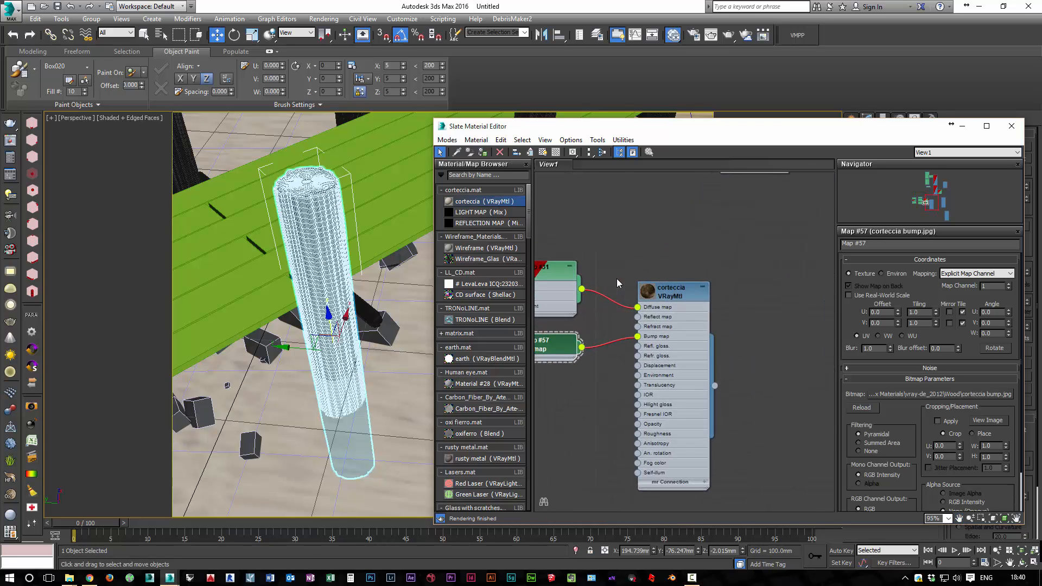
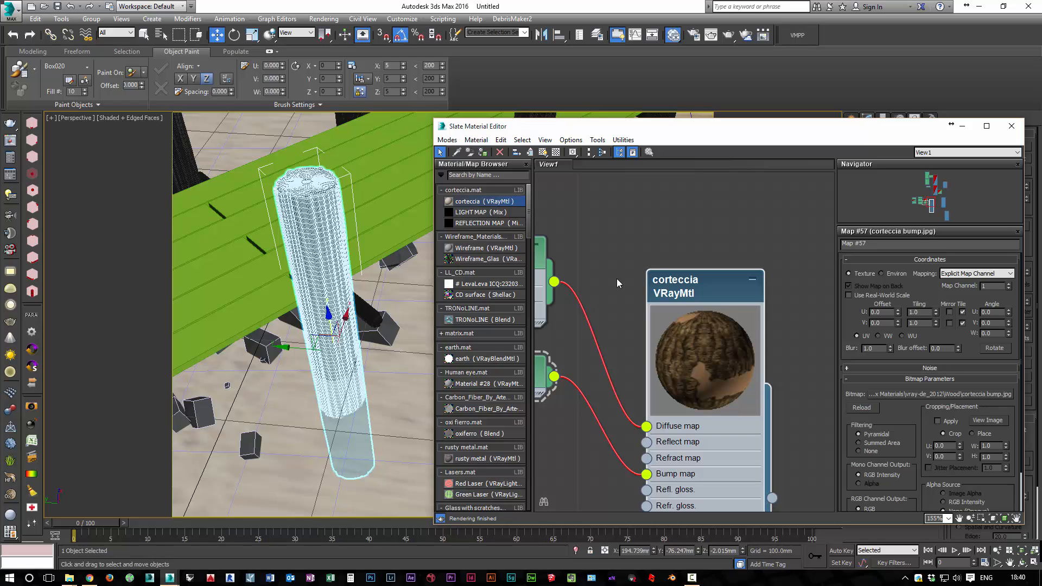
Select all the pier posts and cross beams with Select Similar and assign the corteccia material to the whole selection
{"action": "mouse_move", "coordinate": [304, 315]}
{"action": "middle_mouse_down"}
{"action": "mouse_move", "coordinate": [198, 417]}
{"action": "mouse_move", "coordinate": [418, 383]}
{"action": "mouse_move", "coordinate": [314, 325]}
{"action": "middle_mouse_up"}
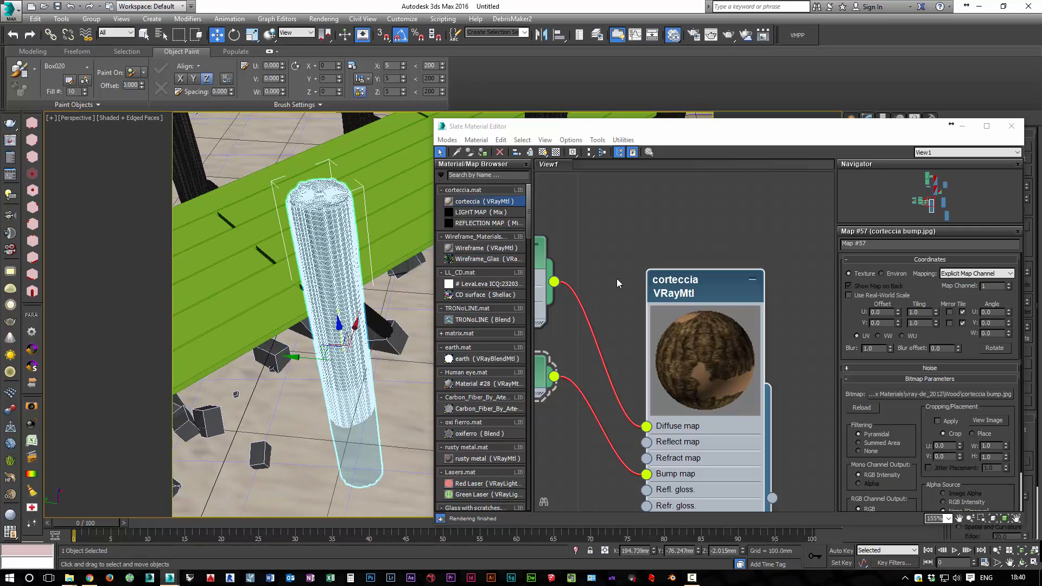
{"action": "right_click", "coordinate": [322, 212]}
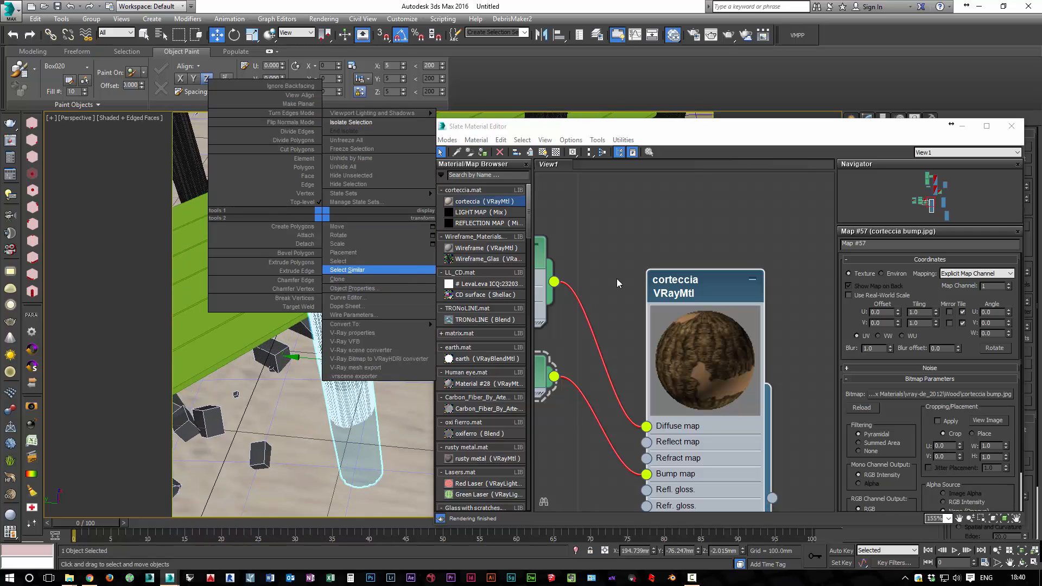
{"action": "left_click", "coordinate": [347, 270]}
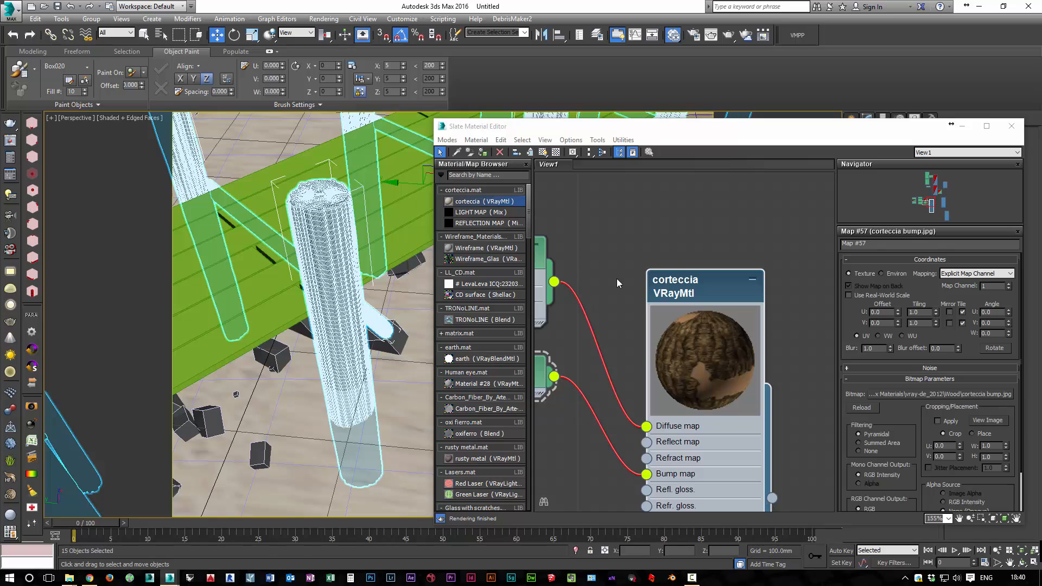
{"action": "mouse_move", "coordinate": [772, 498]}
{"action": "left_mouse_down"}
{"action": "mouse_move", "coordinate": [348, 223]}
{"action": "mouse_move", "coordinate": [328, 285]}
{"action": "left_mouse_up"}
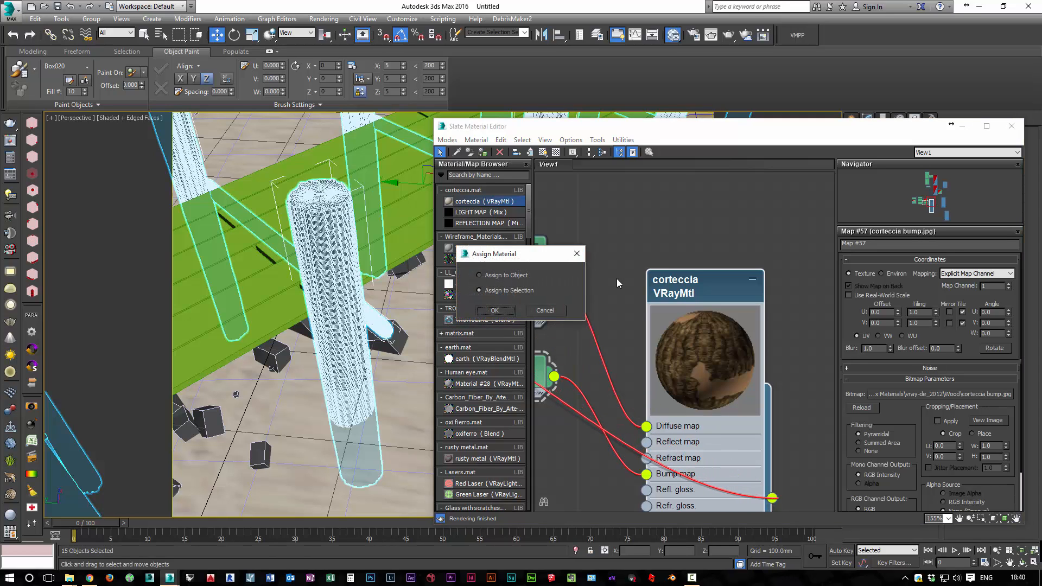
{"action": "key", "text": "Return"}
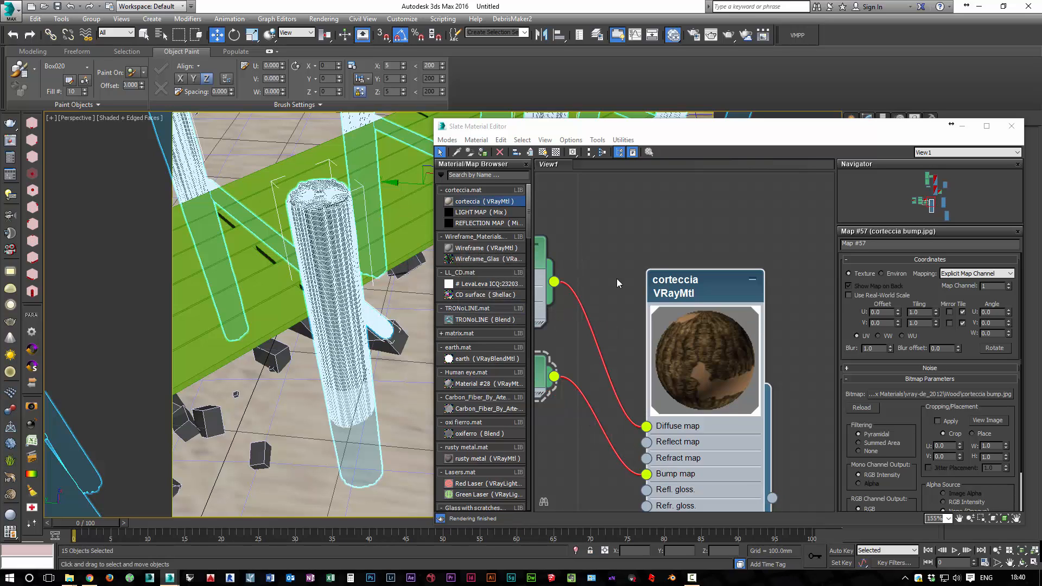
{"action": "left_click", "coordinate": [1012, 125]}
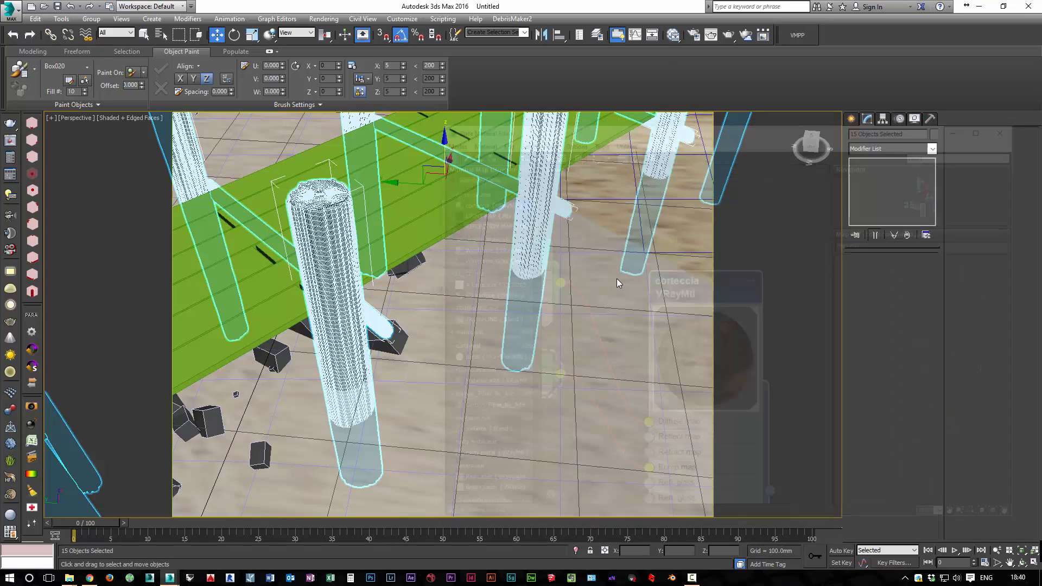
{"action": "left_click", "coordinate": [617, 283]}
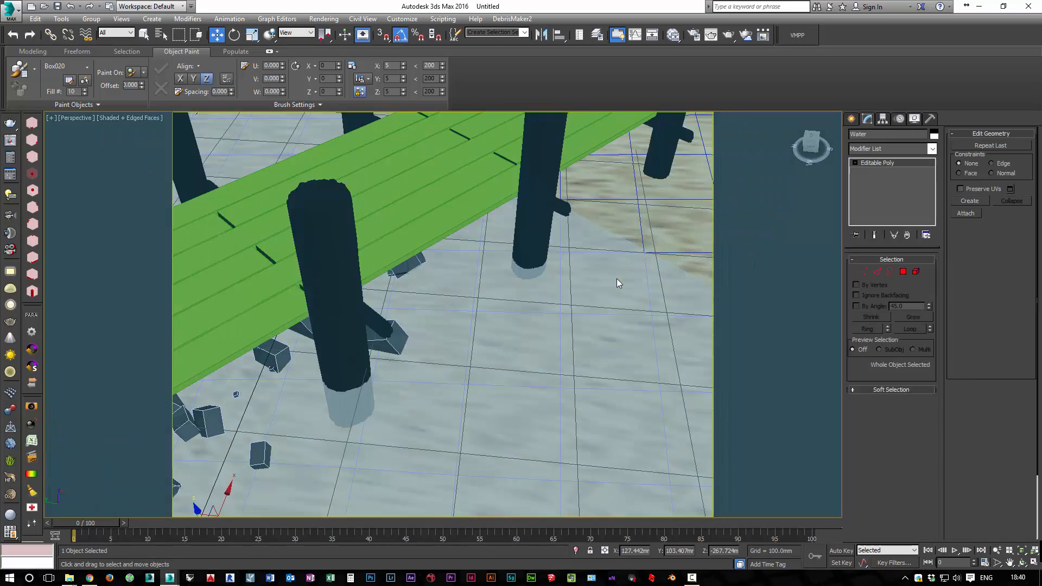
{"action": "key", "text": "ctrl+z"}
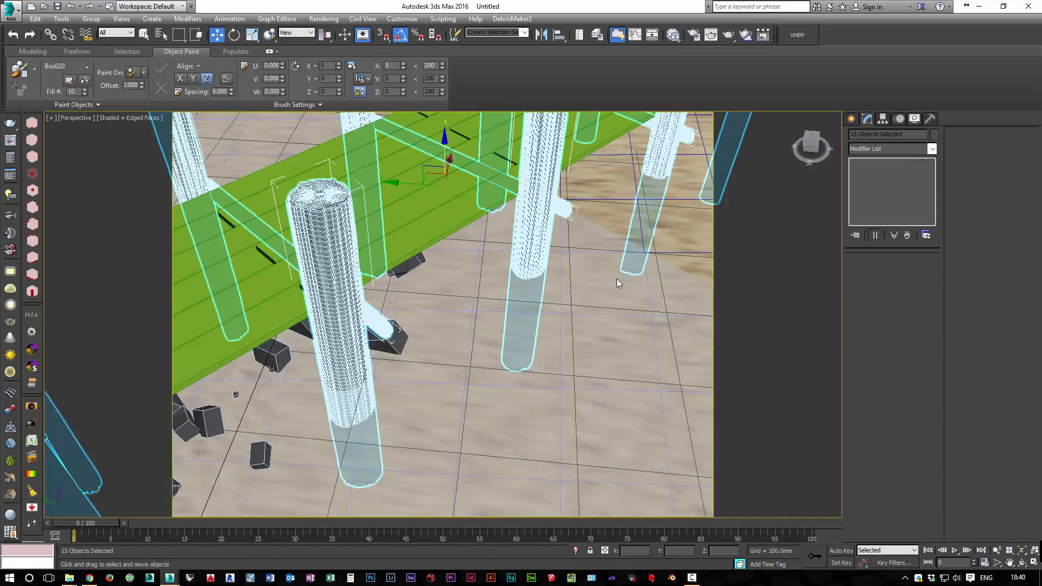
Add a UVW Map modifier to all the selected pier posts and beams
{"action": "mouse_move", "coordinate": [617, 280]}
{"action": "middle_mouse_down", "text": "alt"}
{"action": "mouse_move", "coordinate": [614, 218]}
{"action": "mouse_move", "coordinate": [635, 242]}
{"action": "middle_mouse_up", "text": "alt"}
{"action": "left_click", "coordinate": [932, 149]}
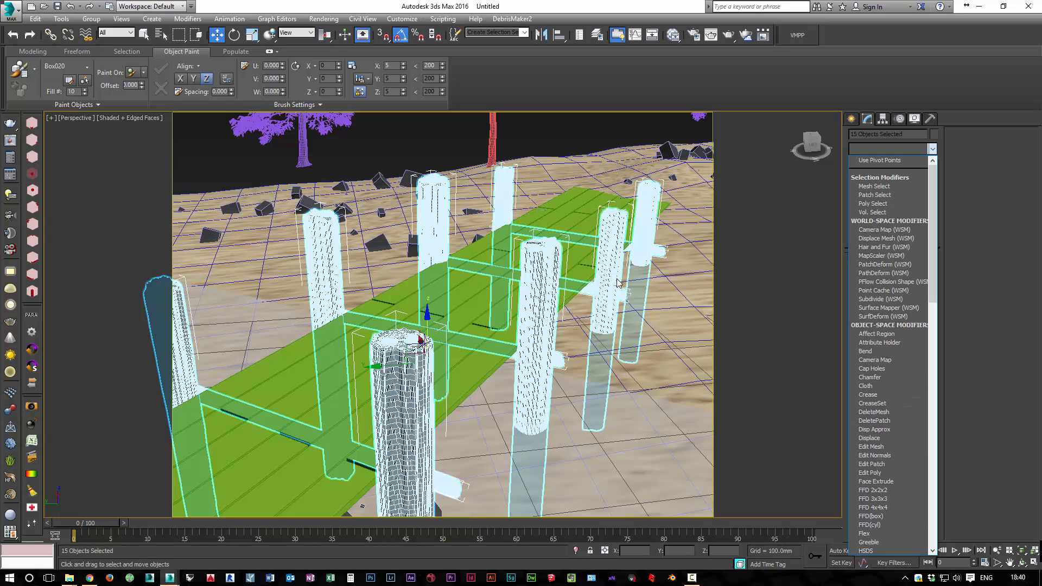
{"action": "key", "text": "u"}
{"action": "key", "text": "u"}
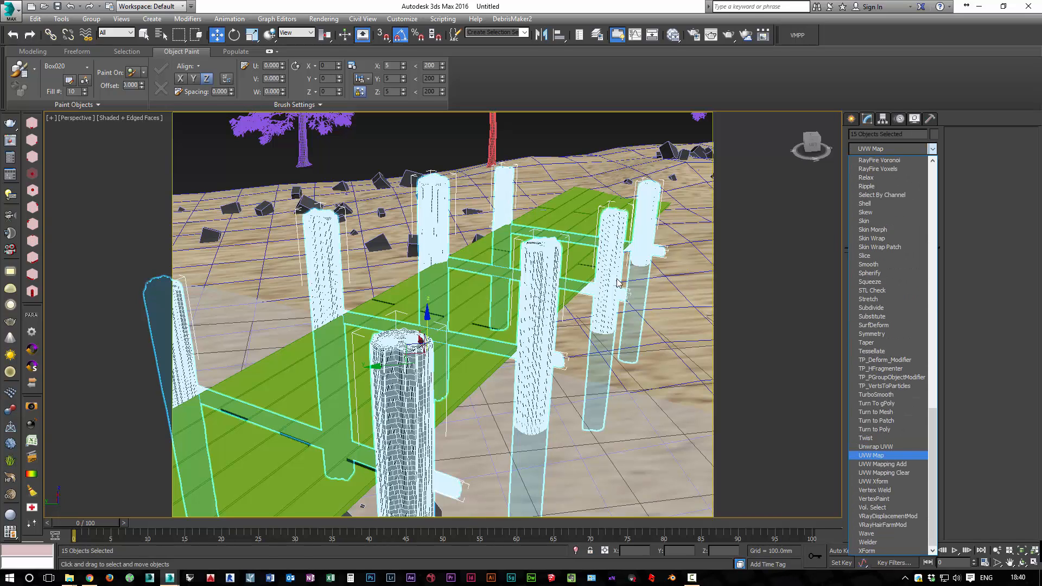
{"action": "key", "text": "Return"}
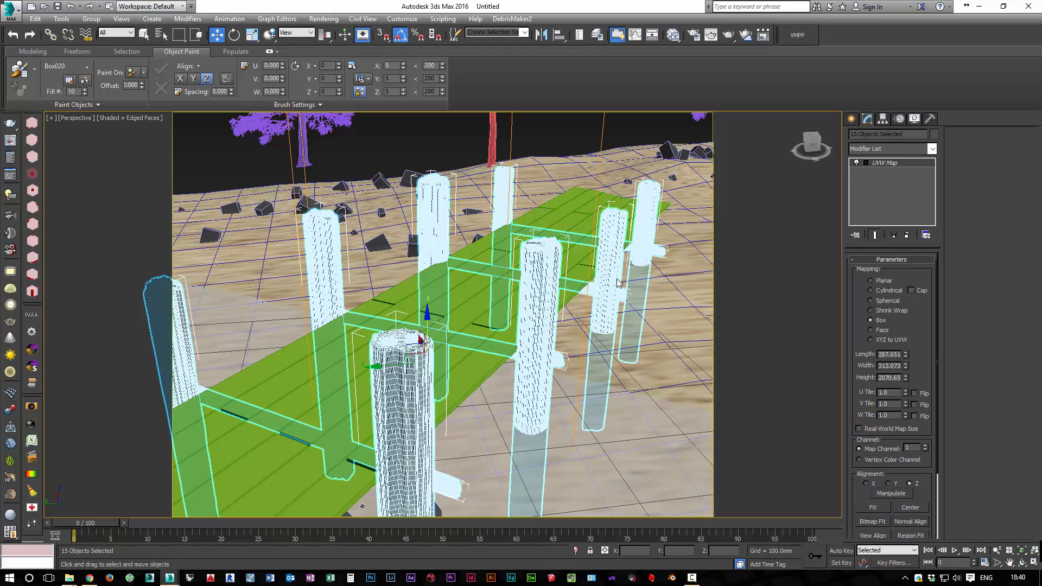
Show the corteccia material's texture on the posts in the viewport and turn off the edged-faces display
{"action": "mouse_move", "coordinate": [619, 284]}
{"action": "middle_mouse_down", "text": "alt"}
{"action": "mouse_move", "coordinate": [656, 305]}
{"action": "mouse_move", "coordinate": [619, 283]}
{"action": "middle_mouse_up", "text": "alt"}
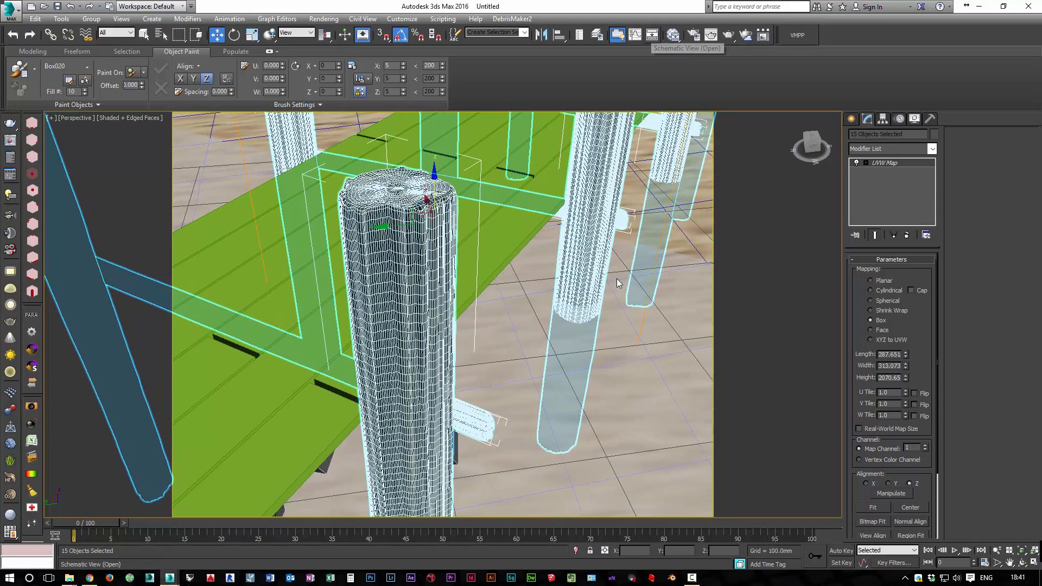
{"action": "left_click", "coordinate": [673, 34]}
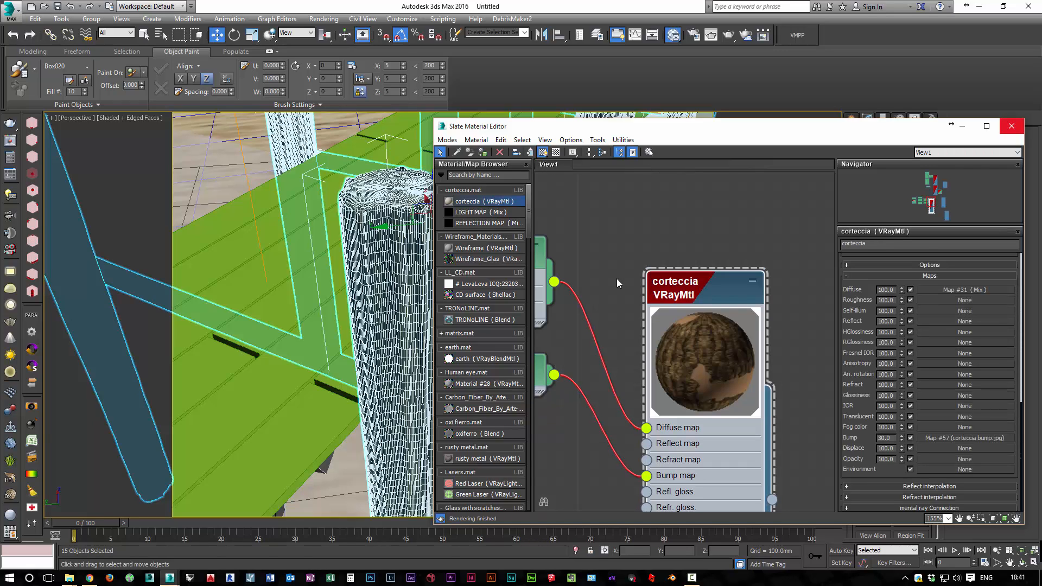
{"action": "key", "text": "m"}
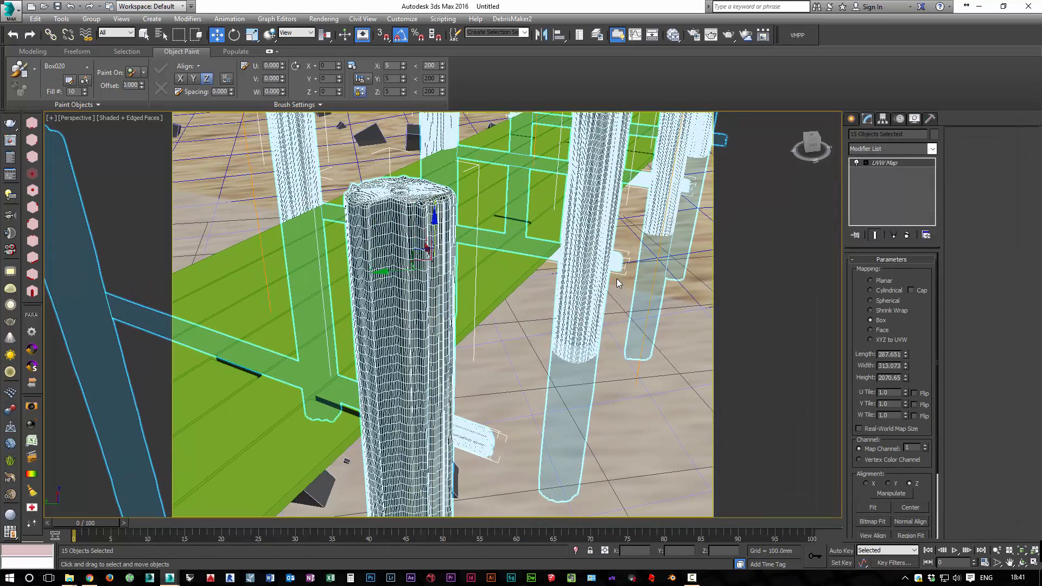
{"action": "key", "text": "F4"}
{"action": "scroll", "coordinate": [617, 278], "scroll_direction": "down", "scroll_amount": 3}
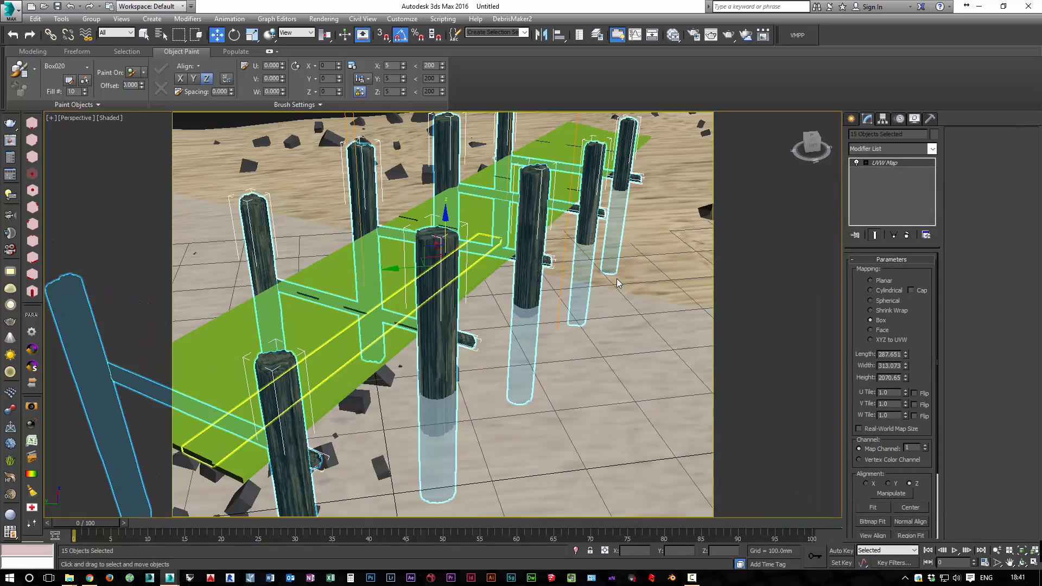
{"action": "scroll", "coordinate": [616, 279], "scroll_direction": "up", "scroll_amount": 4}
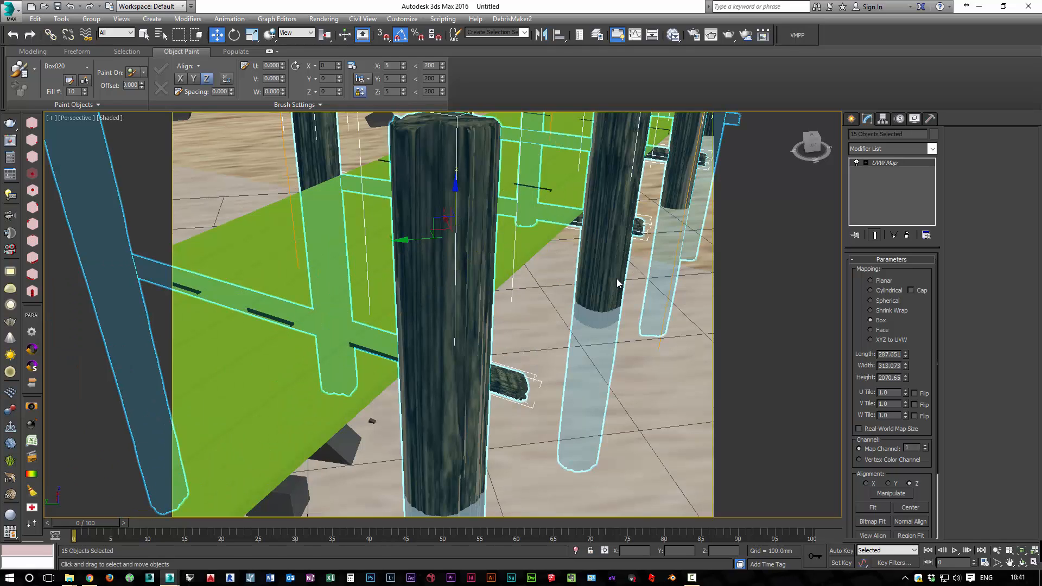
Fit the UVW mapping gizmo to the extents of the selected posts and beams
{"action": "left_click", "coordinate": [873, 508]}
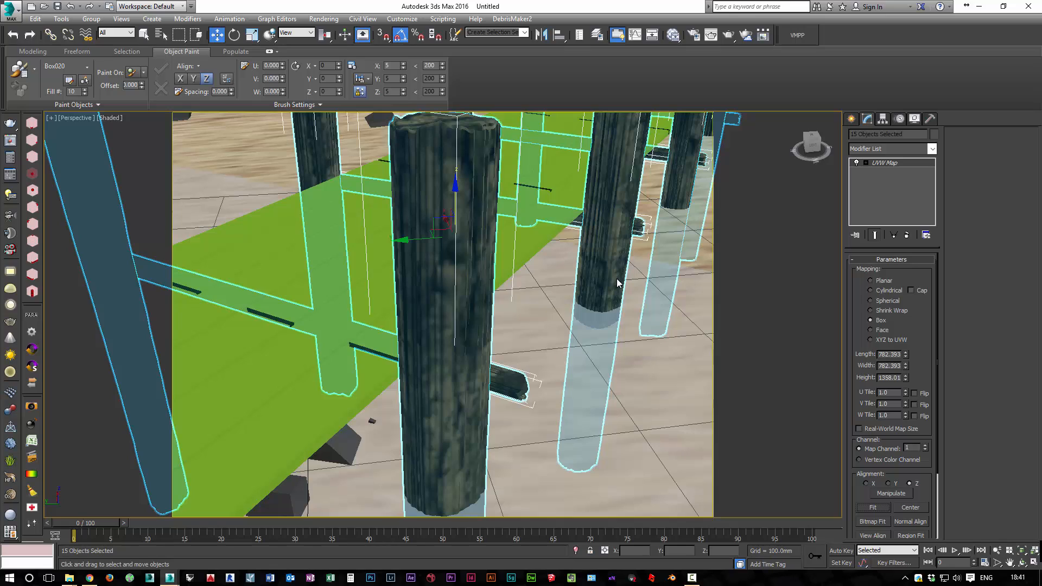
{"action": "scroll", "coordinate": [617, 282], "scroll_direction": "down", "scroll_amount": 5}
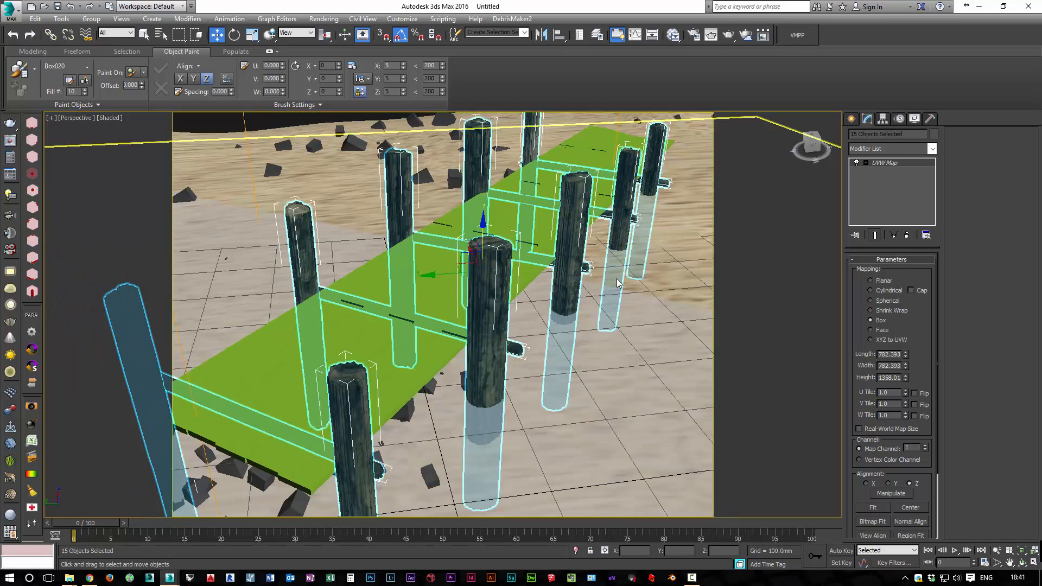
{"action": "scroll", "coordinate": [618, 283], "scroll_direction": "down", "scroll_amount": 4}
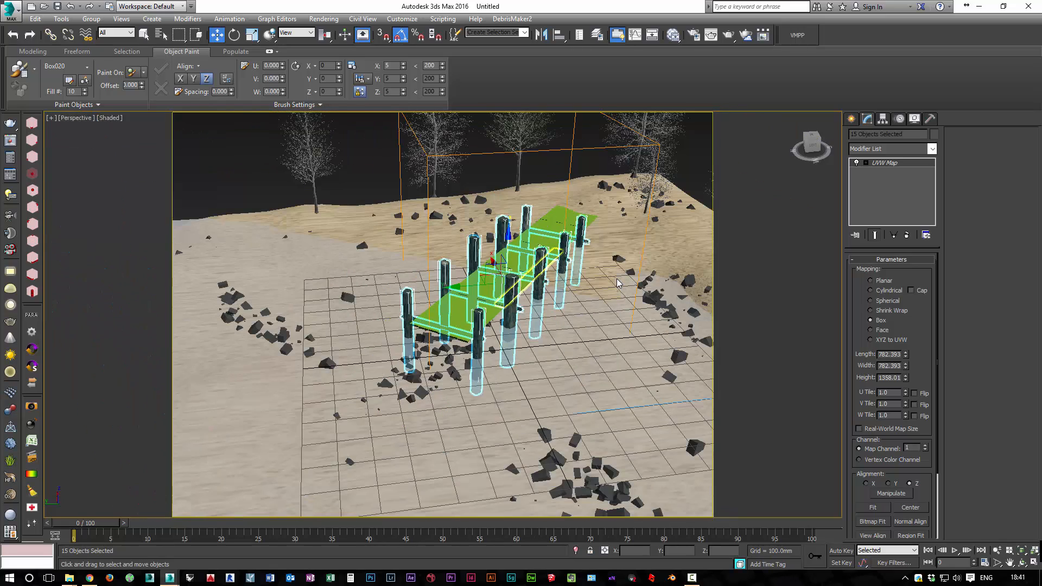
{"action": "scroll", "coordinate": [617, 278], "scroll_direction": "up", "scroll_amount": 3}
Set the length, width and height of the posts' UVW mapping to 100 mm each
{"action": "key", "text": "Tab"}
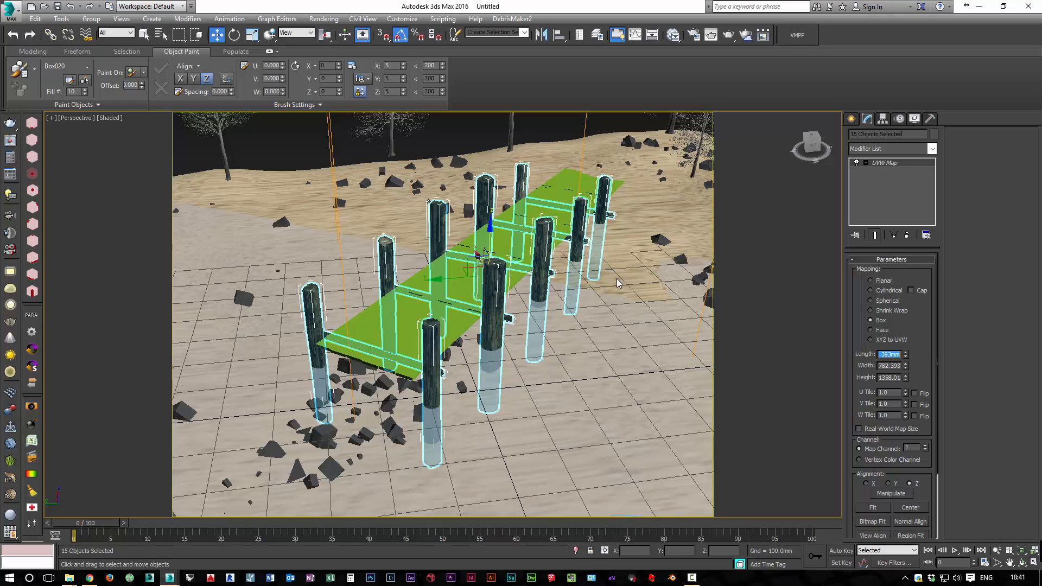
{"action": "type", "text": "100"}
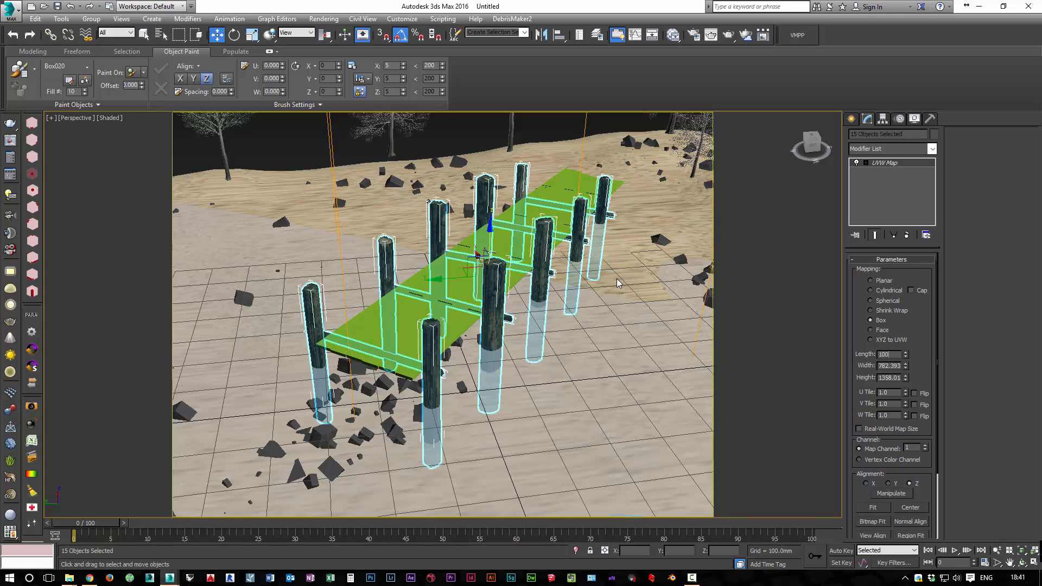
{"action": "key", "text": "Tab"}
{"action": "type", "text": "50"}
{"action": "key", "text": "Tab"}
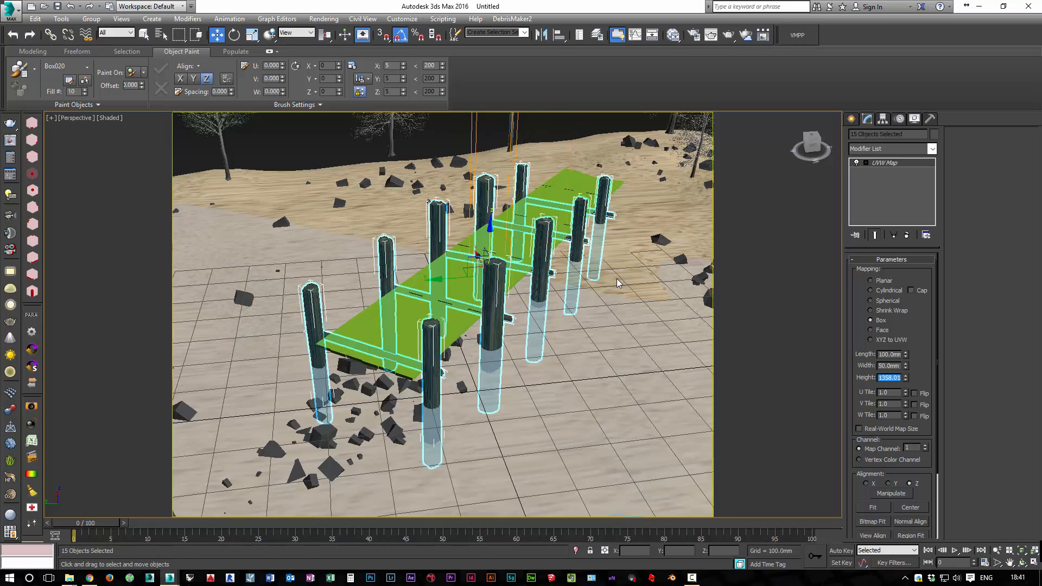
{"action": "key", "text": "shift+Tab"}
{"action": "type", "text": "100"}
{"action": "key", "text": "Tab"}
{"action": "type", "text": "1"}
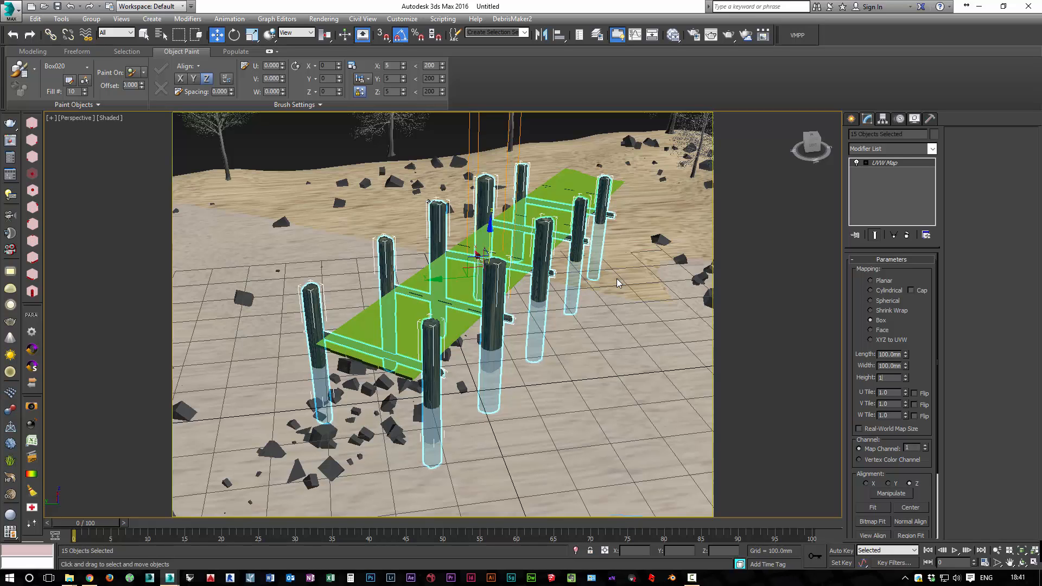
{"action": "type", "text": "00"}
{"action": "key", "text": "Tab"}
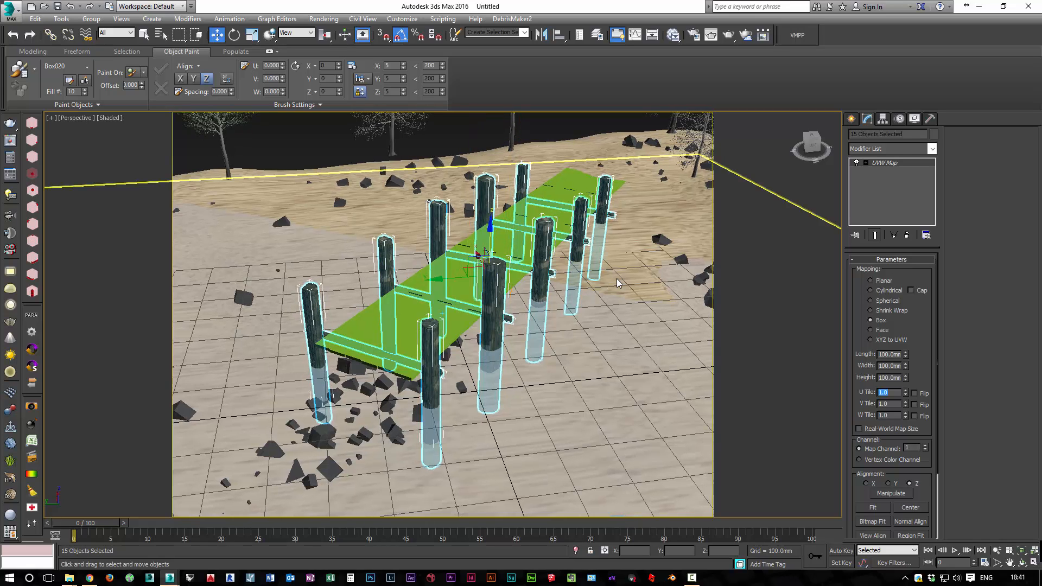
Increase the height of the posts' UVW mapping to about 181 mm so the bark texture stretches vertically
{"action": "scroll", "coordinate": [617, 278], "scroll_direction": "up", "scroll_amount": 10}
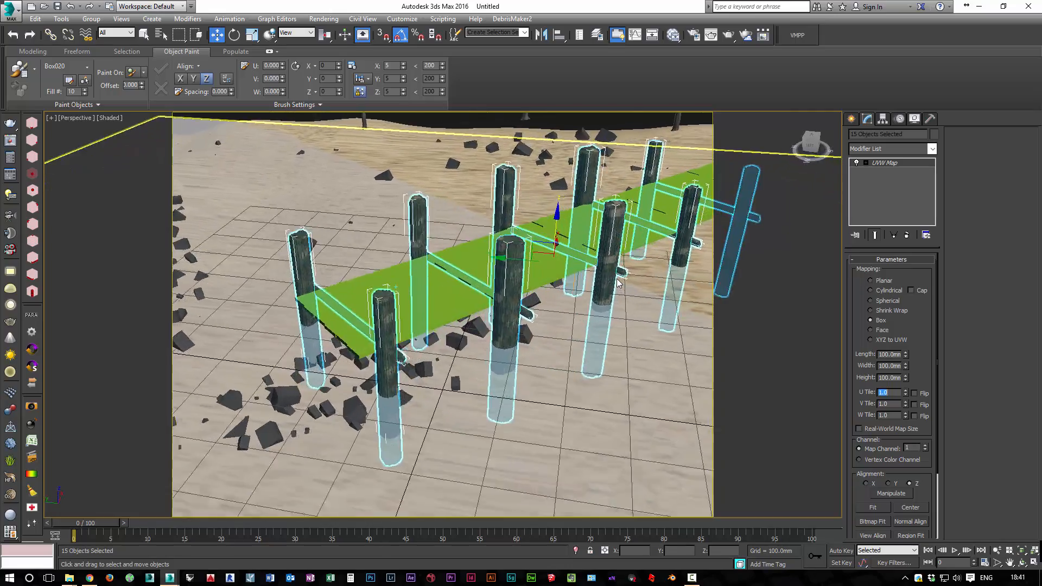
{"action": "scroll", "coordinate": [617, 279], "scroll_direction": "down", "scroll_amount": 10}
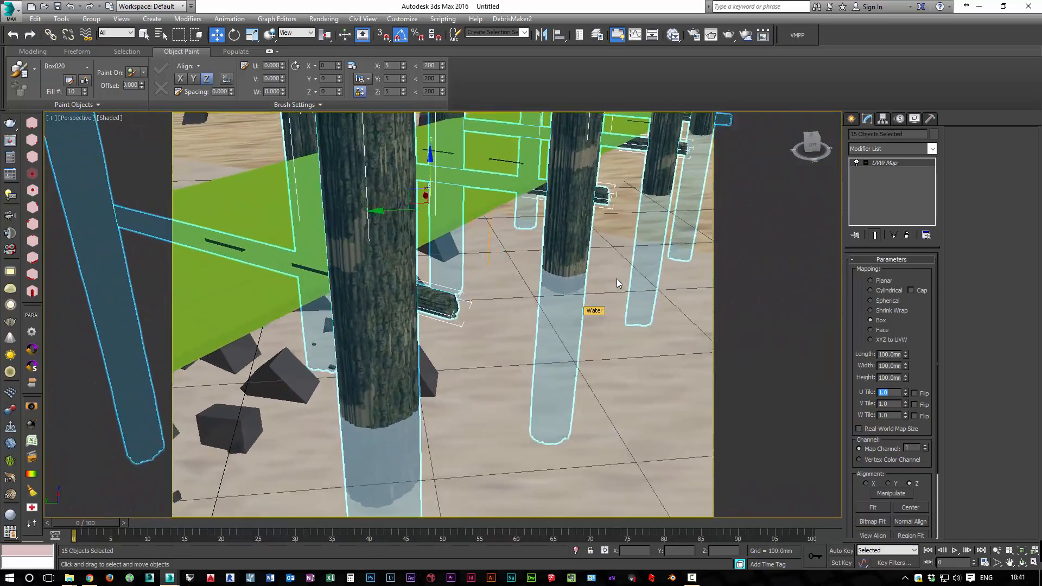
{"action": "scroll", "coordinate": [617, 279], "scroll_direction": "up", "scroll_amount": 4}
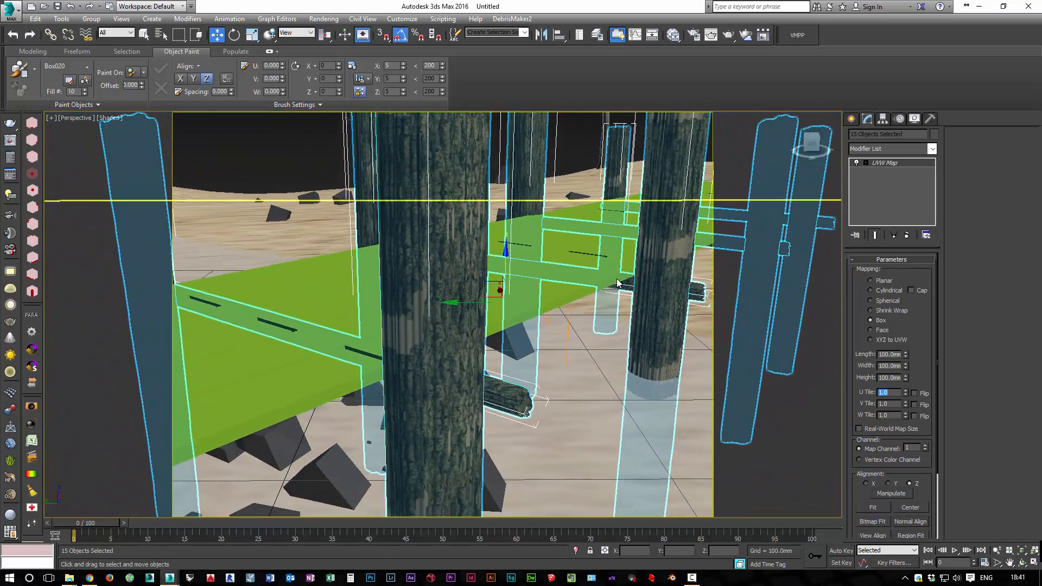
{"action": "left_click_drag", "start_coordinate": [907, 378], "coordinate": [906, 359]}
{"action": "scroll", "coordinate": [617, 278], "scroll_direction": "down", "scroll_amount": 6}
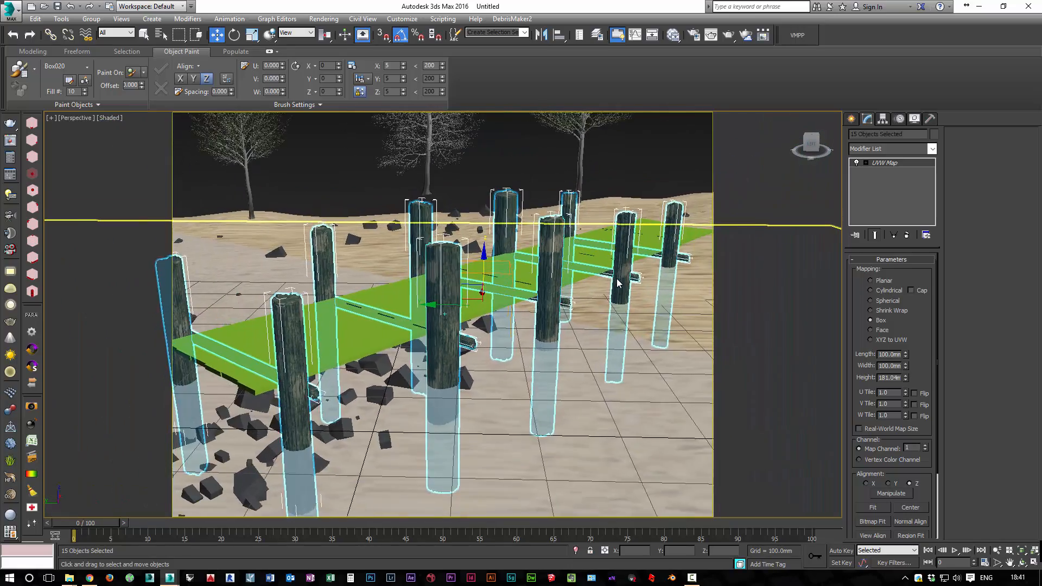
Set the length and width of the posts' UVW mapping to 150 mm each
{"action": "mouse_move", "coordinate": [617, 279]}
{"action": "middle_mouse_down", "text": "alt"}
{"action": "mouse_move", "coordinate": [617, 312]}
{"action": "mouse_move", "coordinate": [627, 279]}
{"action": "middle_mouse_up", "text": "alt"}
{"action": "scroll", "coordinate": [617, 278], "scroll_direction": "up", "scroll_amount": 2}
{"action": "scroll", "coordinate": [617, 279], "scroll_direction": "up", "scroll_amount": 1}
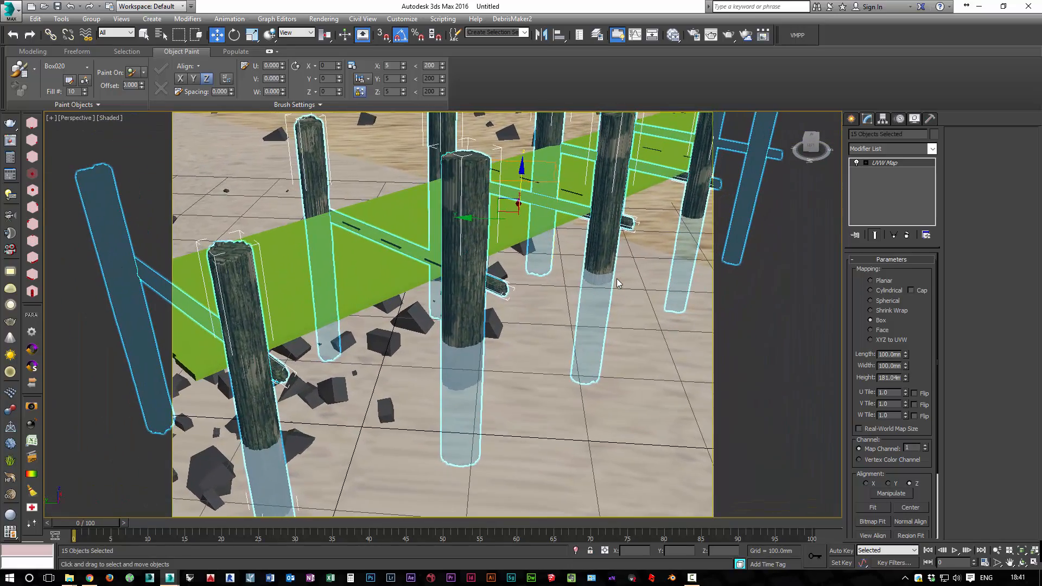
{"action": "double_click", "coordinate": [889, 354]}
{"action": "type", "text": "150"}
{"action": "key", "text": "Tab"}
{"action": "type", "text": "15"}
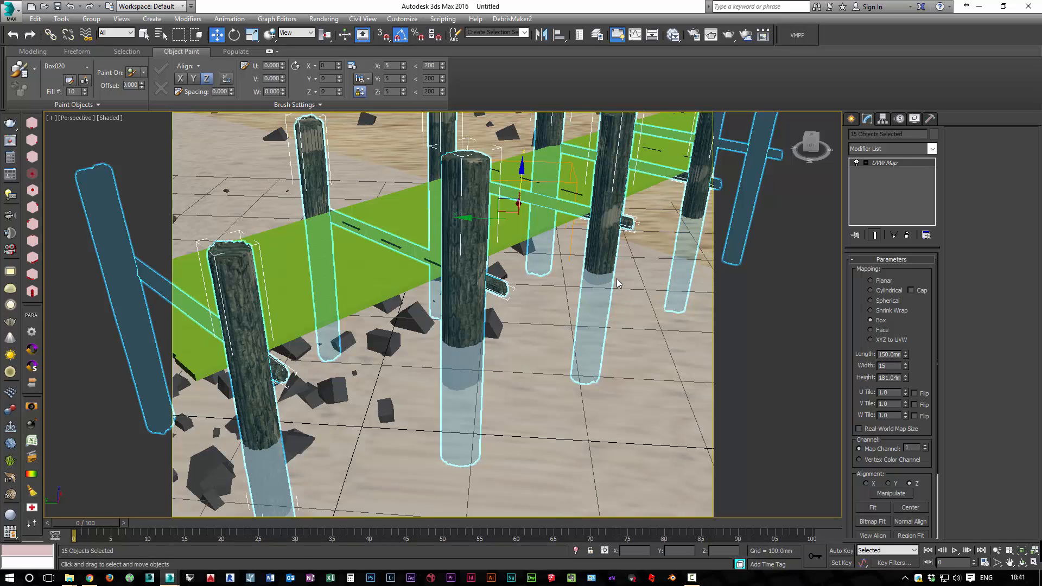
{"action": "type", "text": "0"}
{"action": "key", "text": "Tab"}
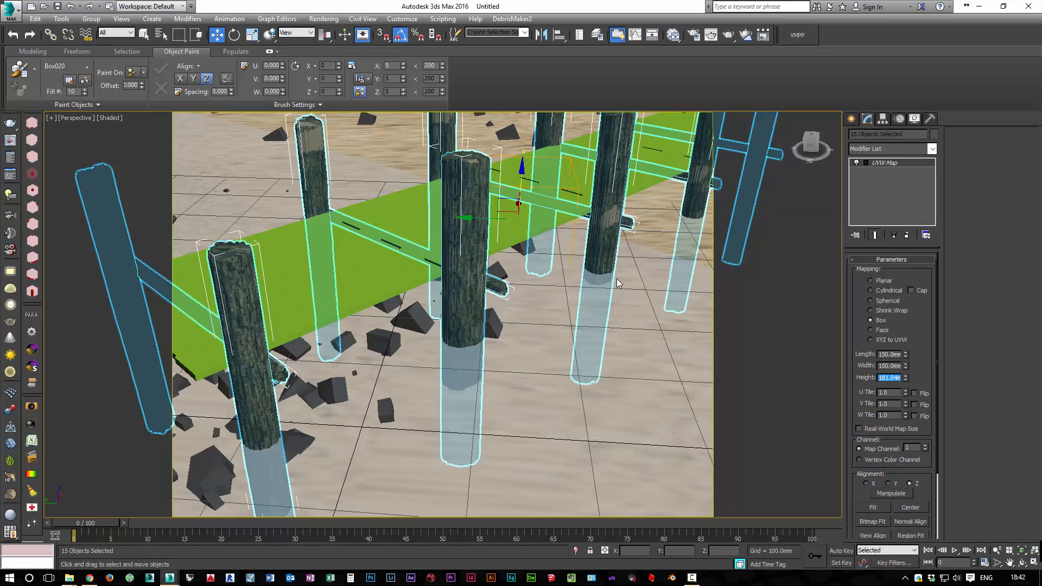
Select all the green deck planks of the pier by picking one and using Select Similar
{"action": "mouse_move", "coordinate": [616, 279]}
{"action": "middle_mouse_down", "text": "alt"}
{"action": "mouse_move", "coordinate": [595, 287]}
{"action": "mouse_move", "coordinate": [614, 247]}
{"action": "mouse_move", "coordinate": [654, 255]}
{"action": "mouse_move", "coordinate": [575, 275]}
{"action": "middle_mouse_up", "text": "alt"}
{"action": "left_click", "coordinate": [510, 383]}
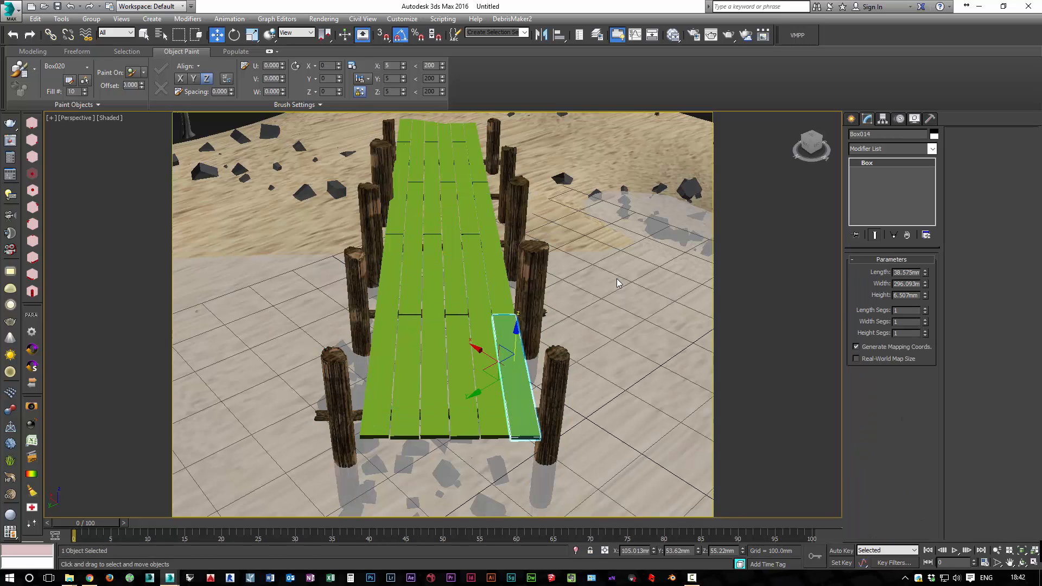
{"action": "right_click", "coordinate": [510, 383]}
{"action": "left_click", "coordinate": [545, 438]}
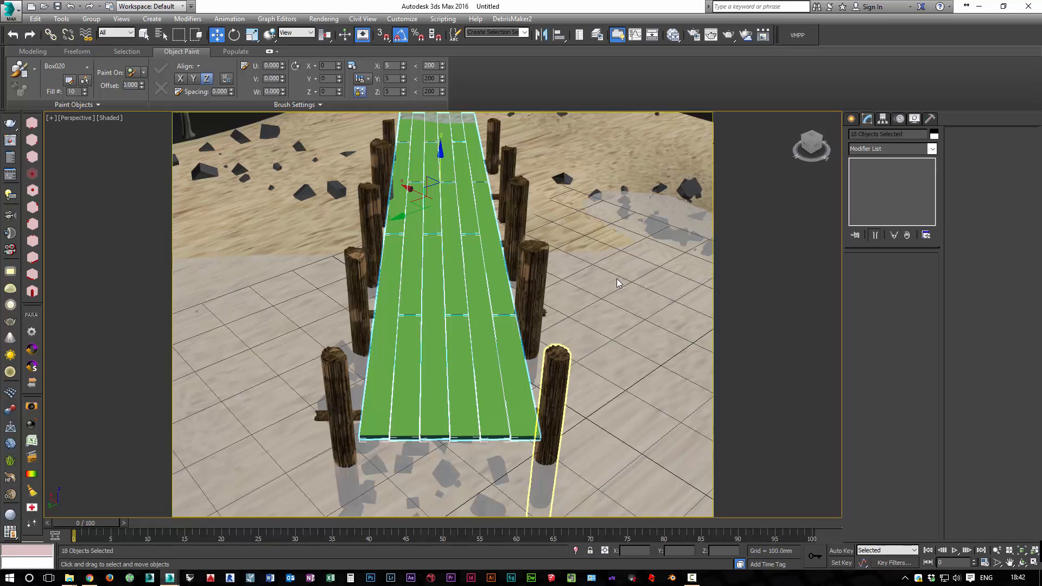
Load the Standard_Tim material library from the Custom folder of the 3DS Max Materials into the Slate Material Editor's browser
{"action": "left_click", "coordinate": [673, 35]}
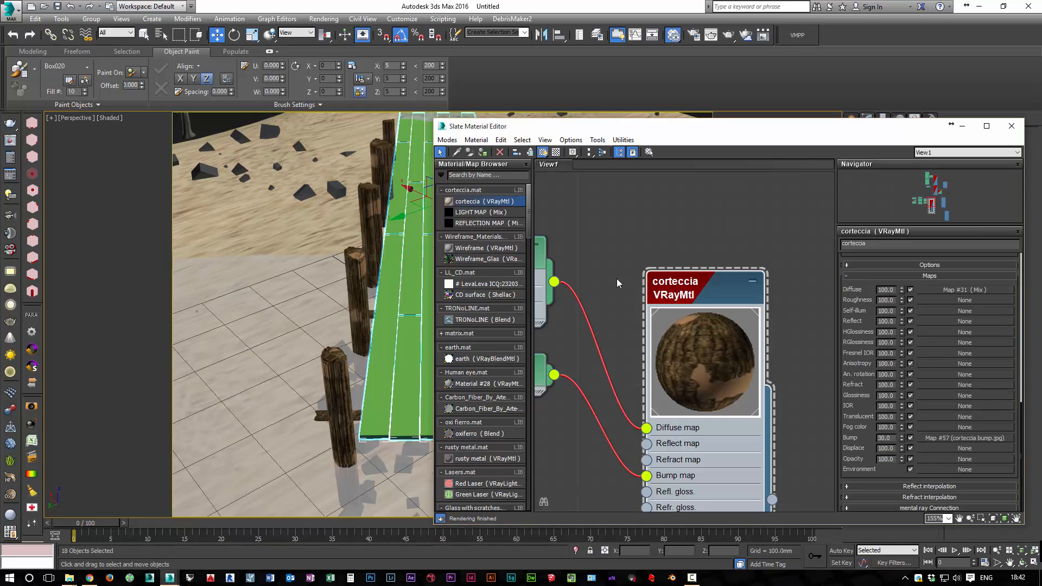
{"action": "middle_click_drag", "start_coordinate": [620, 284], "coordinate": [595, 118]}
{"action": "scroll", "coordinate": [617, 281], "scroll_direction": "down", "scroll_amount": 10}
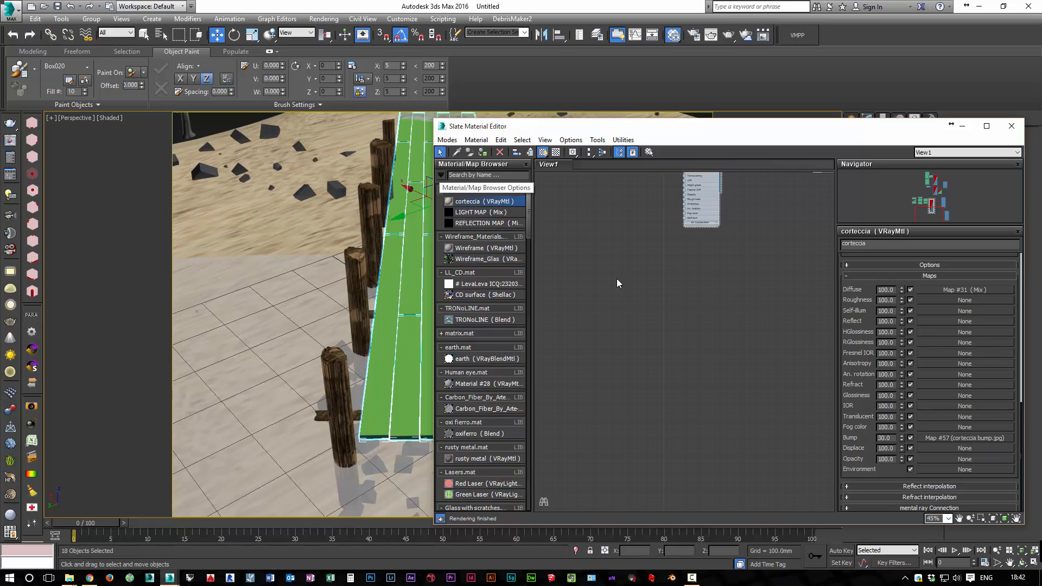
{"action": "left_click", "coordinate": [441, 175]}
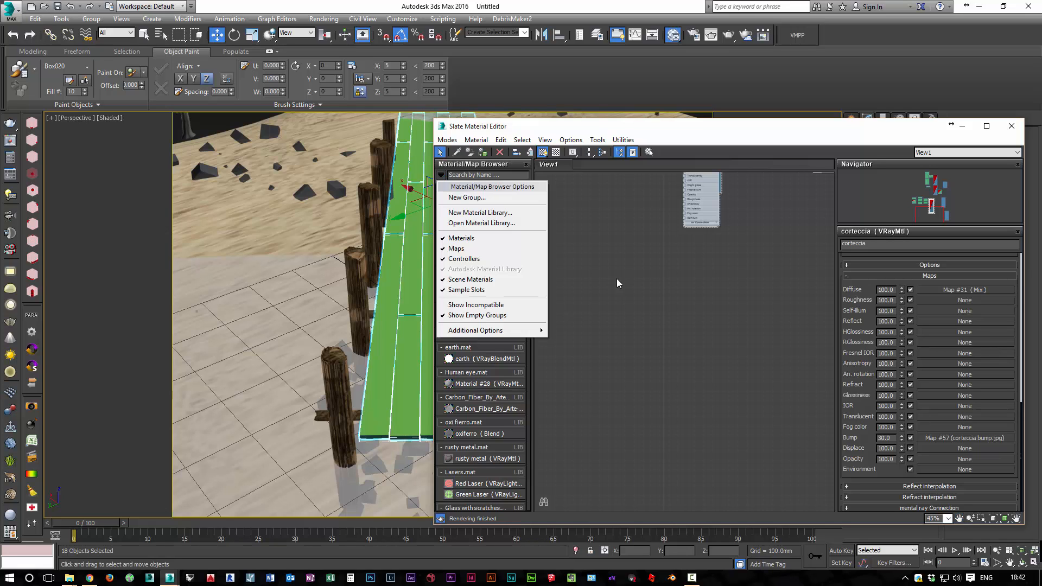
{"action": "left_click", "coordinate": [478, 223]}
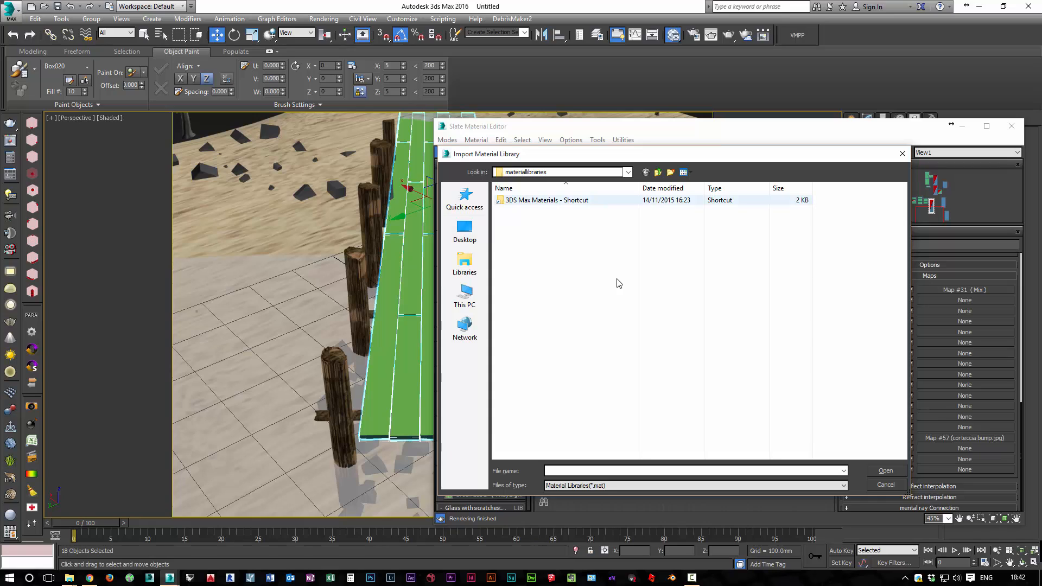
{"action": "double_click", "coordinate": [530, 200]}
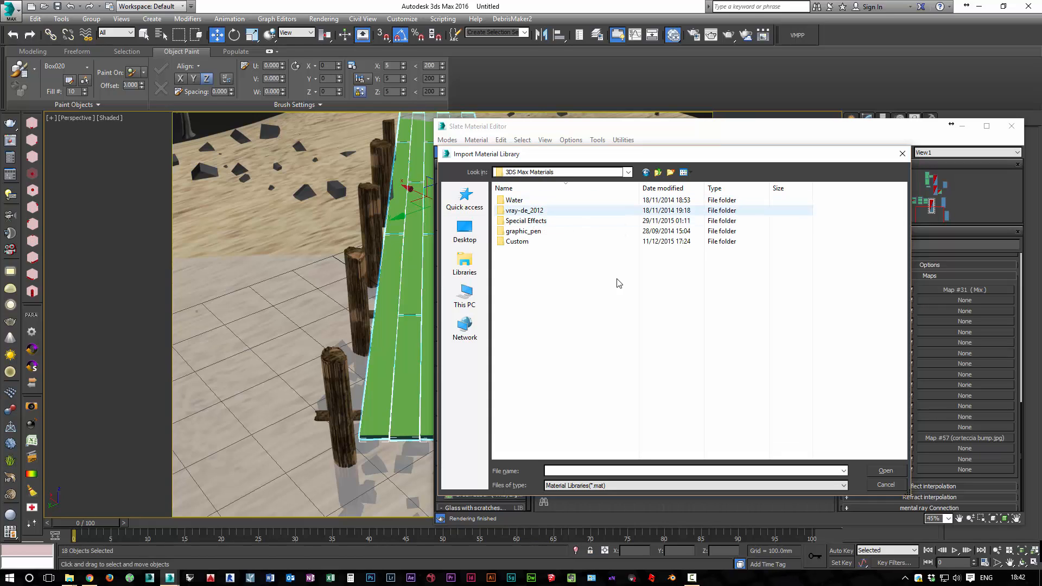
{"action": "double_click", "coordinate": [517, 241]}
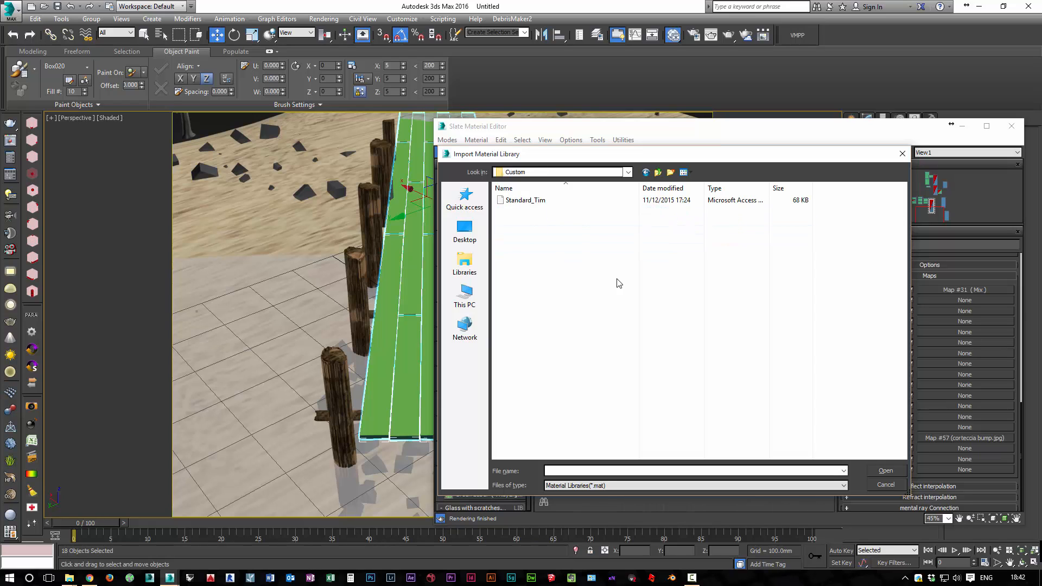
{"action": "double_click", "coordinate": [525, 200]}
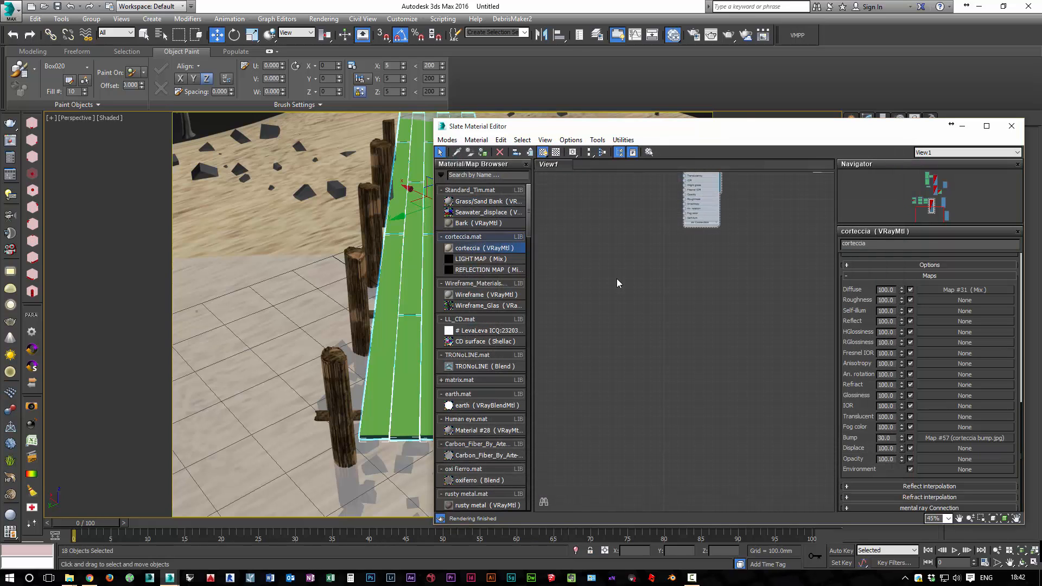
Add the Bark material from the Standard_Tim library to an empty area of the material node view
{"action": "left_click", "coordinate": [478, 223]}
{"action": "left_click_drag", "start_coordinate": [478, 223], "coordinate": [609, 255]}
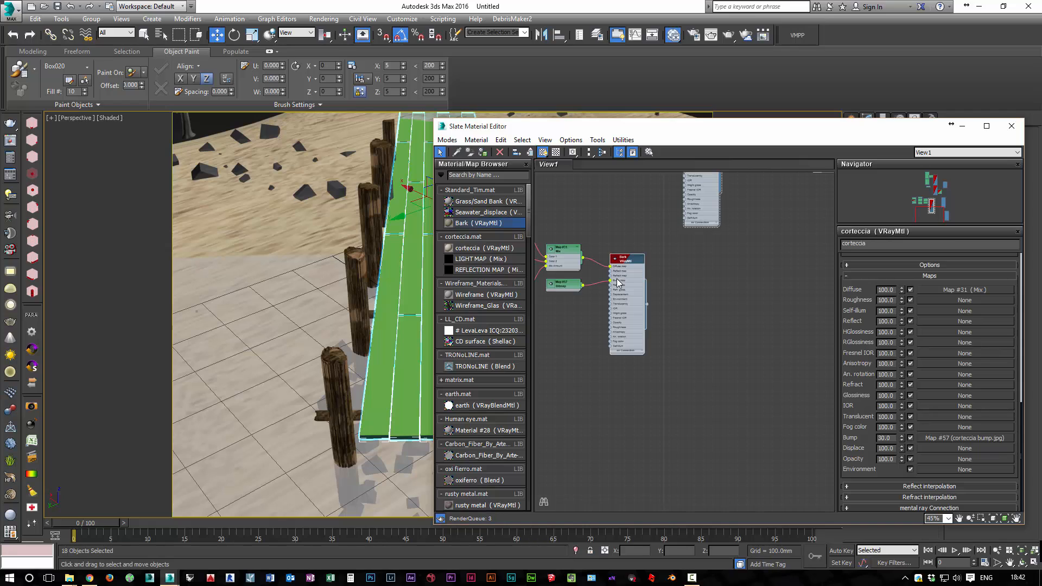
{"action": "middle_click_drag", "start_coordinate": [601, 264], "coordinate": [664, 281]}
{"action": "scroll", "coordinate": [663, 282], "scroll_direction": "up", "scroll_amount": 2}
{"action": "scroll", "coordinate": [617, 278], "scroll_direction": "up", "scroll_amount": 4}
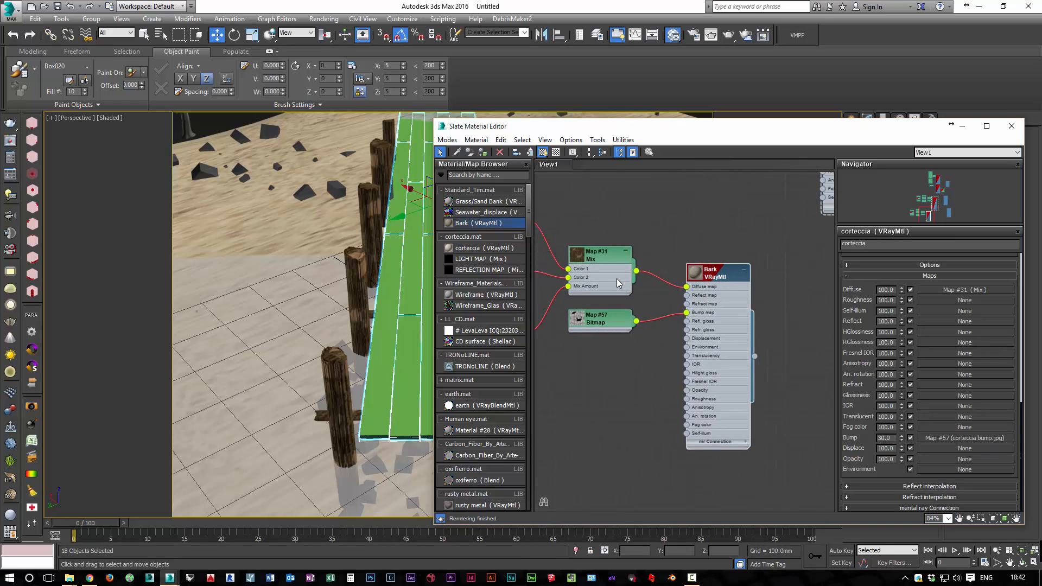
{"action": "middle_click_drag", "start_coordinate": [617, 278], "coordinate": [575, 3]}
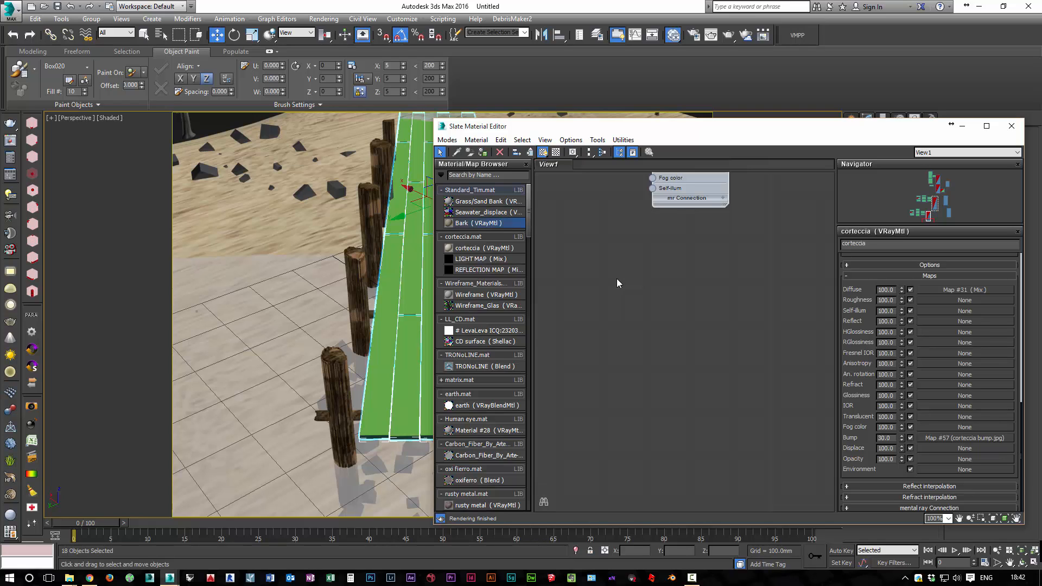
Load the Old Wood Planks material library from the Wood folder inside vray-de_2012
{"action": "left_click", "coordinate": [441, 176]}
{"action": "left_click", "coordinate": [493, 223]}
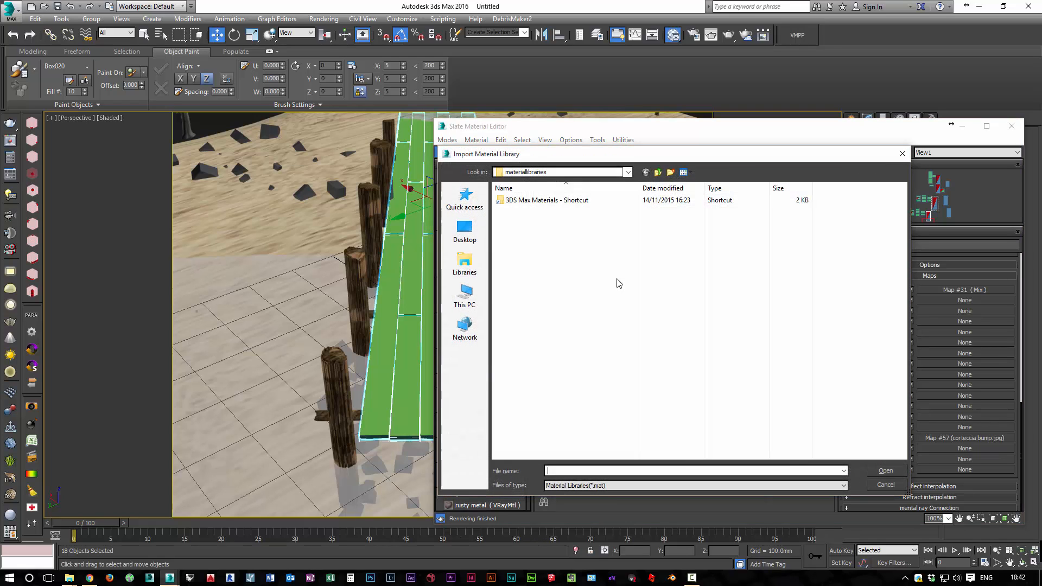
{"action": "double_click", "coordinate": [543, 200]}
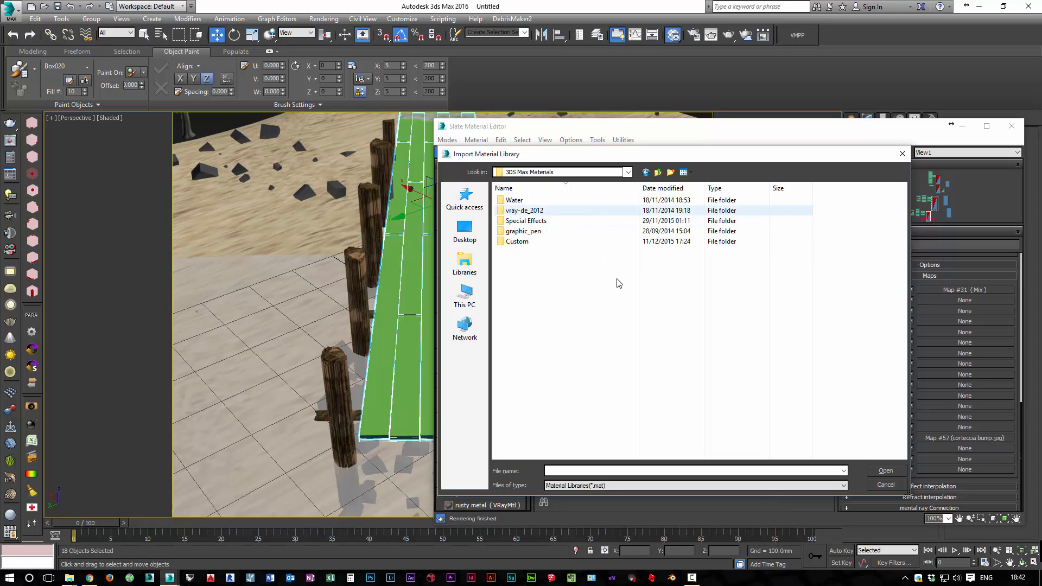
{"action": "double_click", "coordinate": [525, 210]}
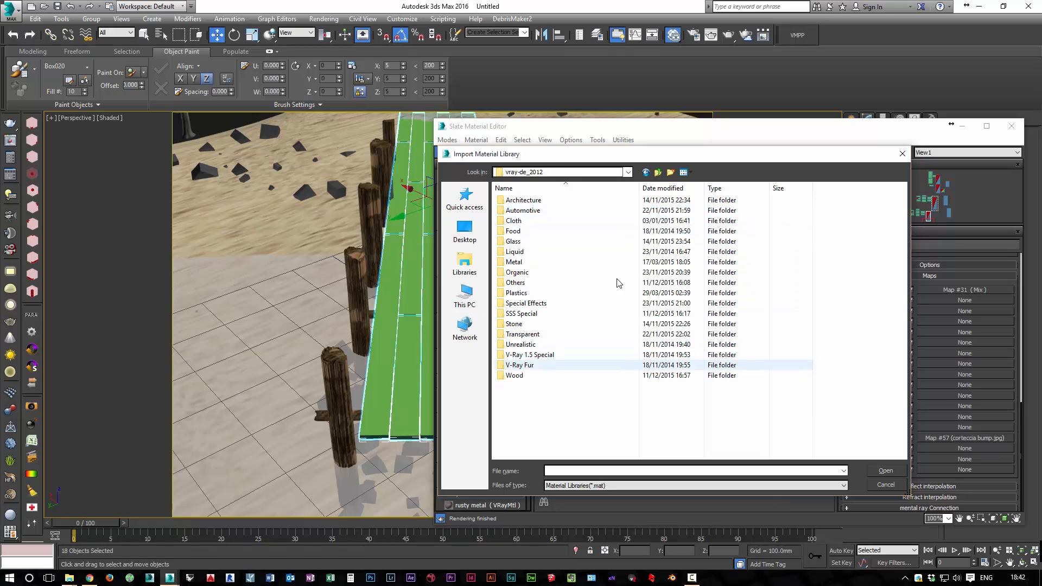
{"action": "double_click", "coordinate": [515, 375]}
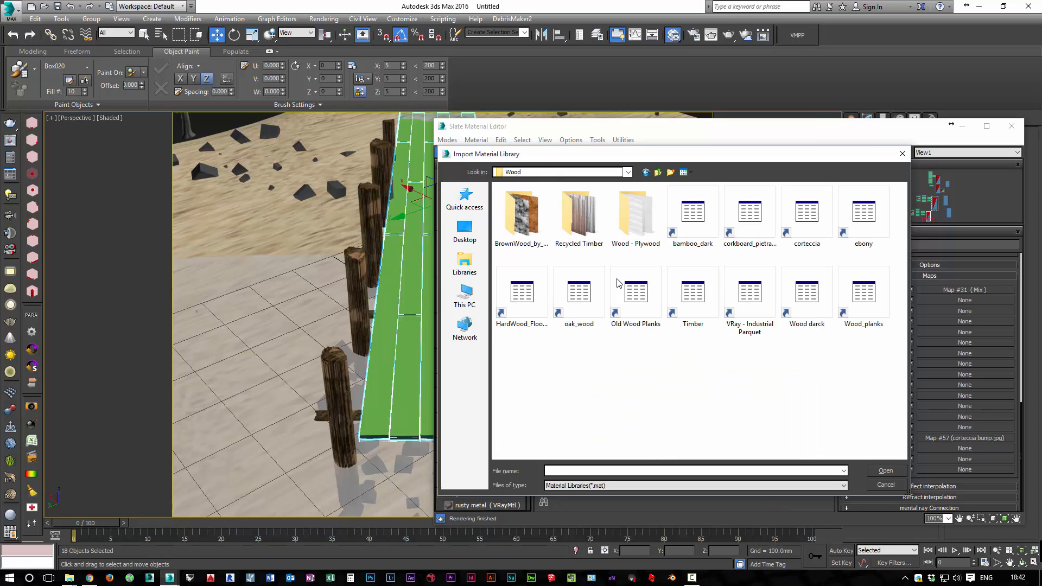
{"action": "double_click", "coordinate": [617, 281]}
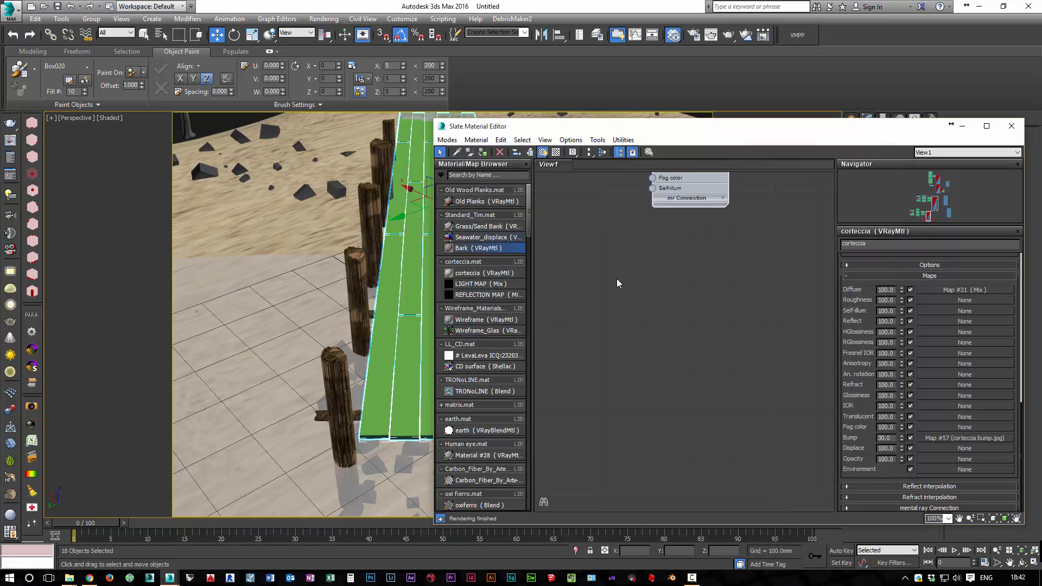
Add the Old Planks material to the node view and relink its Diffuse bitmap to Planks_diff.jpg in the Wood folder
{"action": "left_click_drag", "start_coordinate": [486, 201], "coordinate": [652, 277]}
{"action": "scroll", "coordinate": [687, 312], "scroll_direction": "down", "scroll_amount": 2}
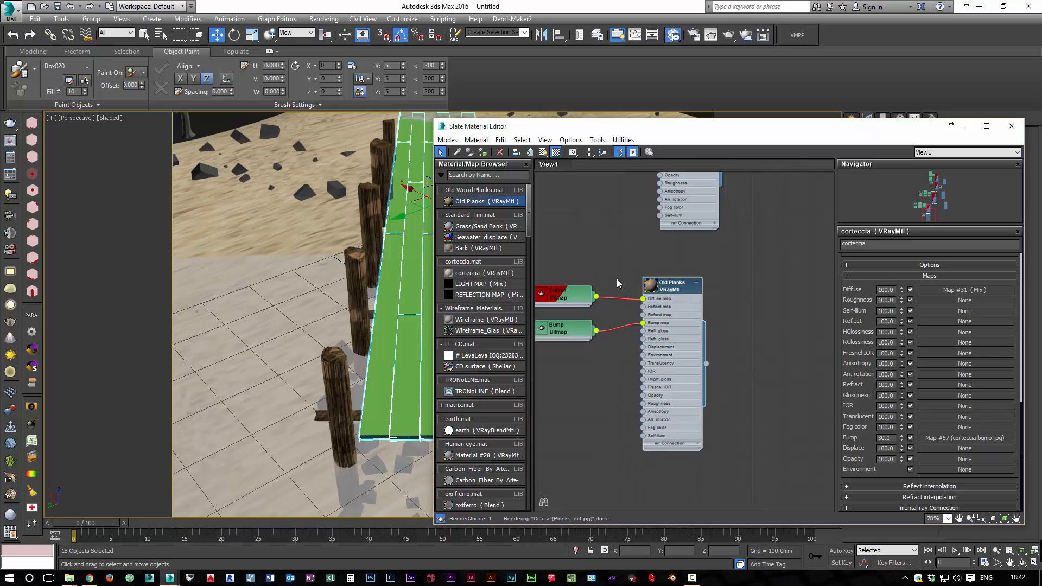
{"action": "double_click", "coordinate": [565, 295]}
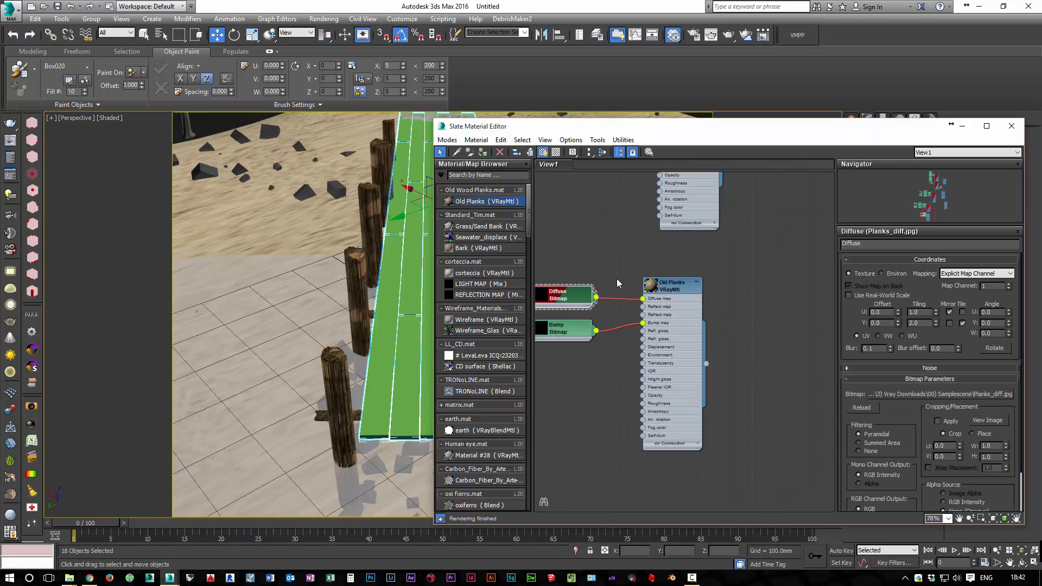
{"action": "left_click", "coordinate": [941, 394]}
{"action": "left_click", "coordinate": [875, 364]}
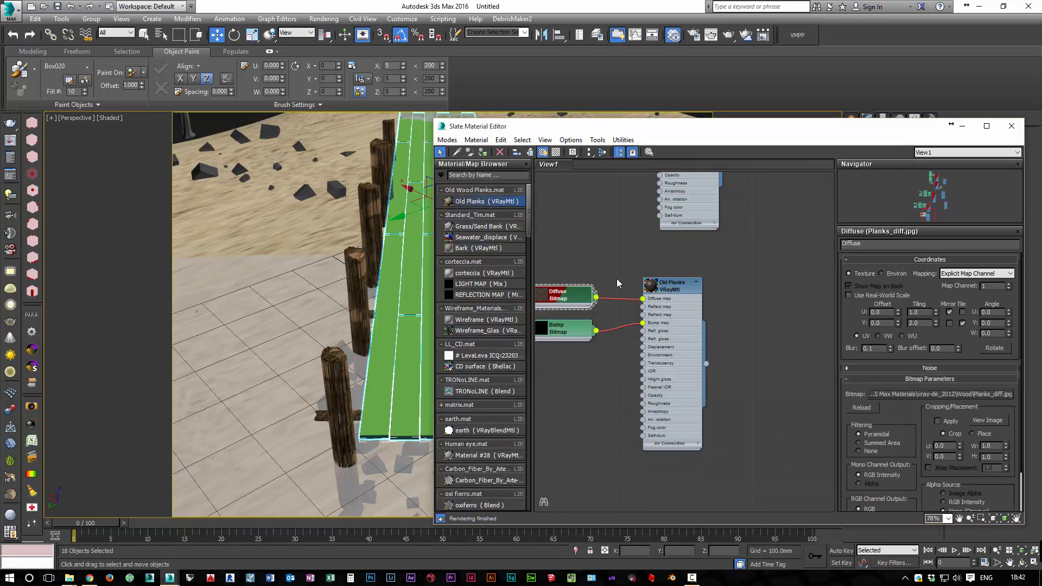
Relink the Old Planks material's Bump bitmap to Planks_bump.jpg in the Wood folder
{"action": "double_click", "coordinate": [564, 328]}
{"action": "left_click", "coordinate": [941, 394]}
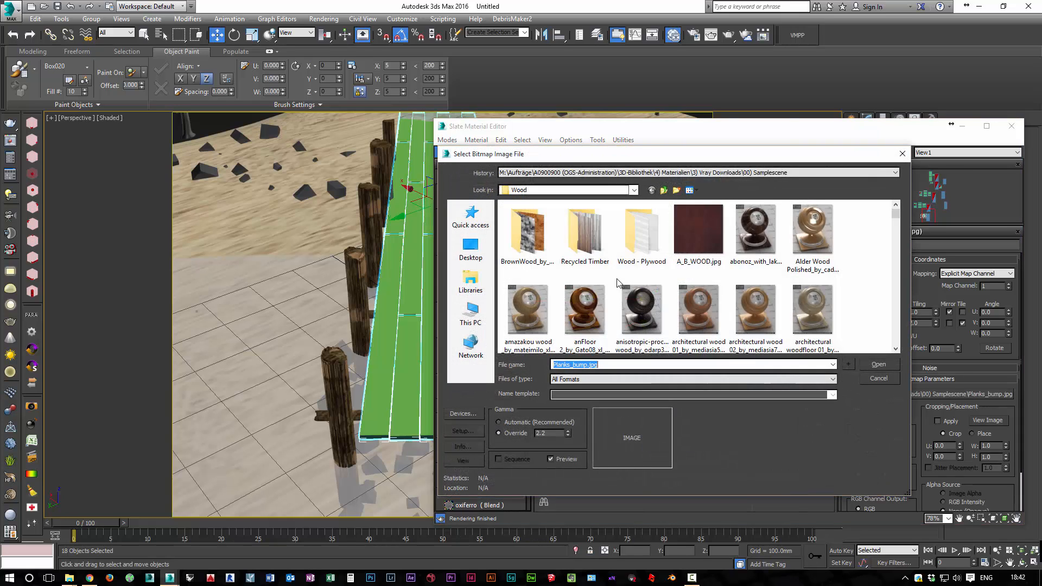
{"action": "key", "text": "Return"}
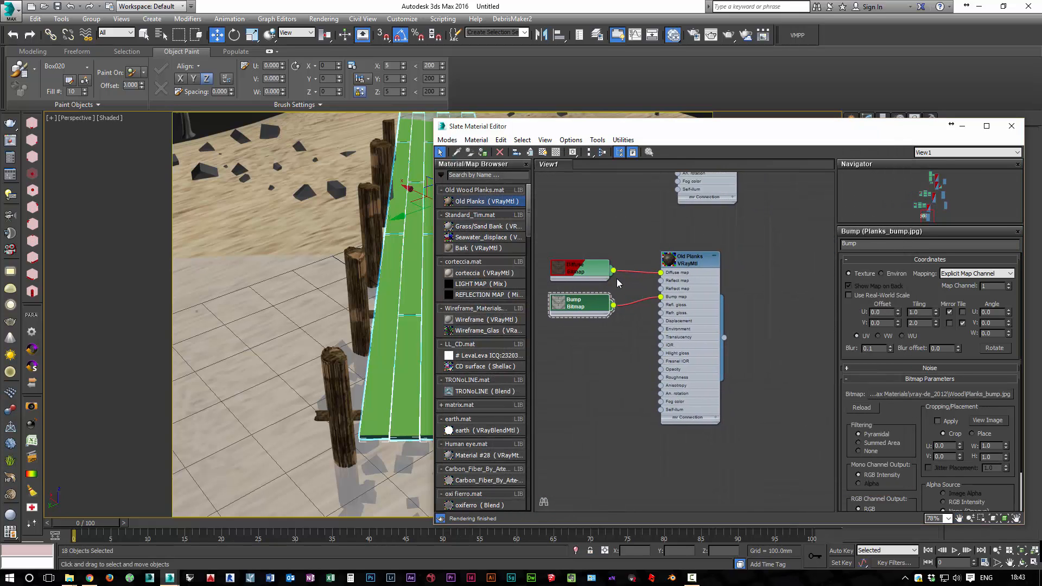
Assign the Old Planks material to all the selected deck planks and close the material editor
{"action": "left_click_drag", "start_coordinate": [724, 338], "coordinate": [398, 400]}
{"action": "key", "text": "Return"}
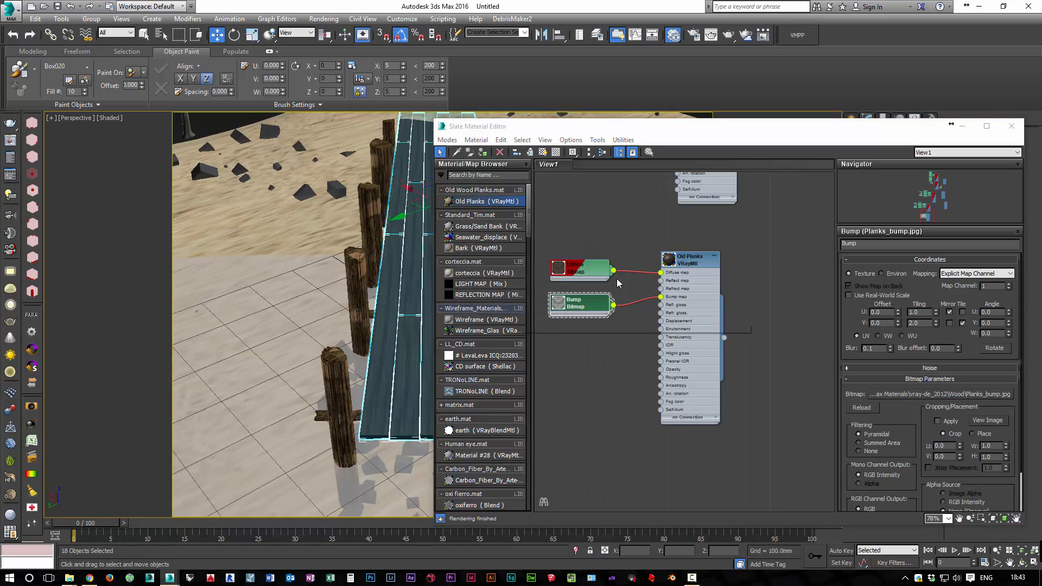
{"action": "key", "text": "m"}
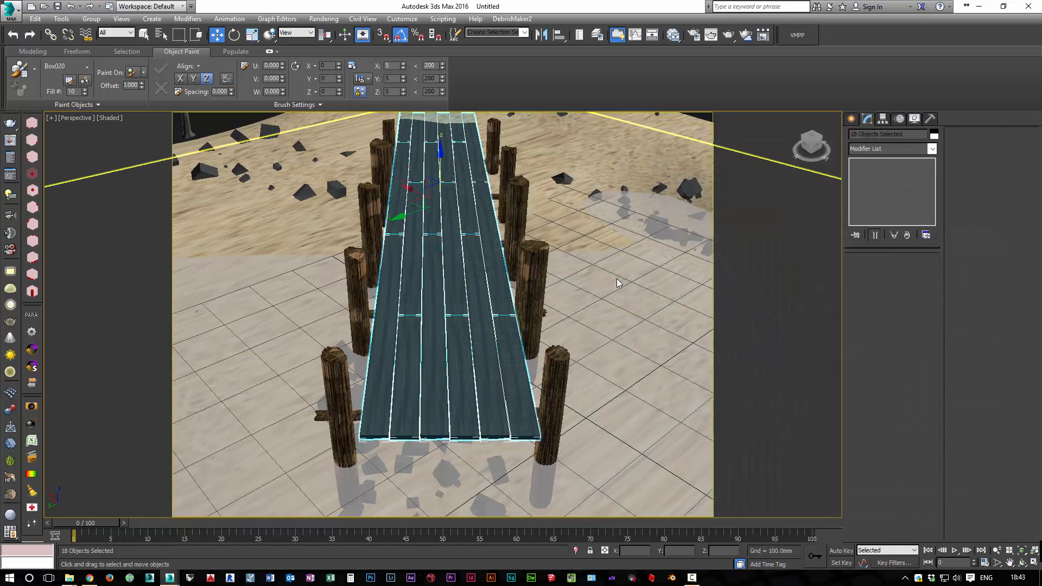
Switch to the top view and add a UVW Map modifier with Box mapping to the selected deck planks
{"action": "key", "text": "t"}
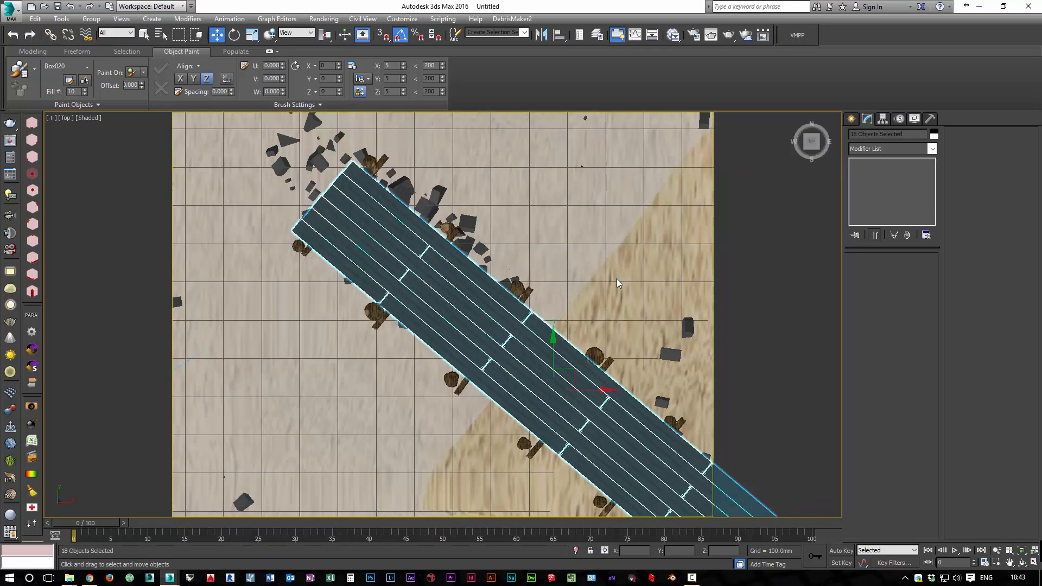
{"action": "key", "text": "alt+Down"}
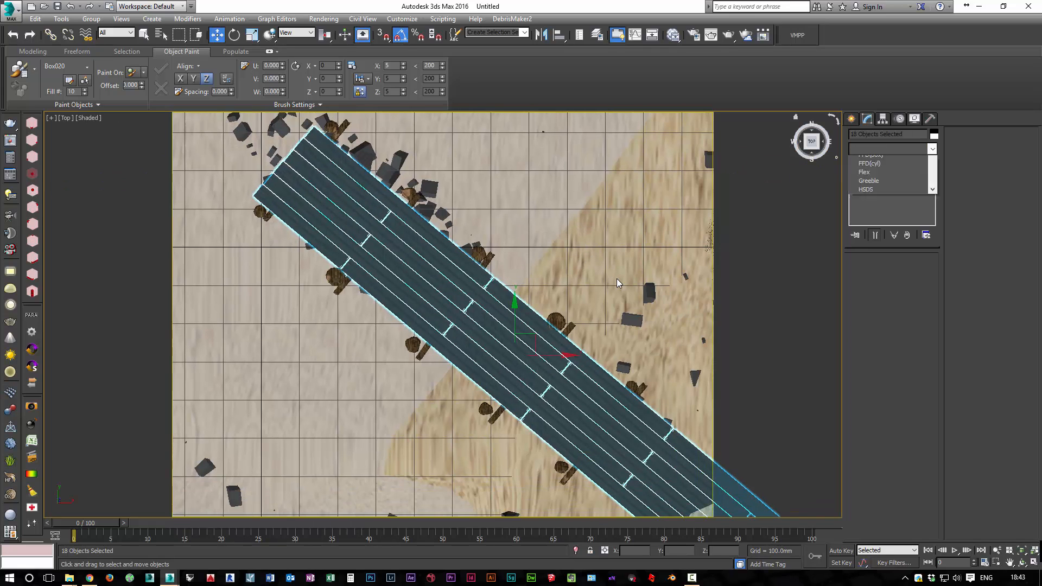
{"action": "key", "text": "u"}
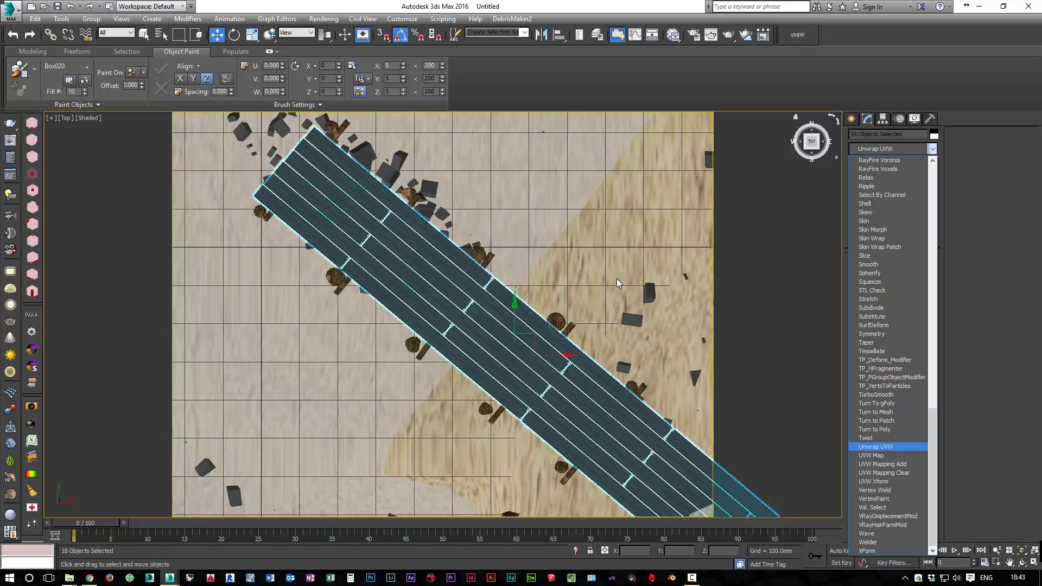
{"action": "key", "text": "Home"}
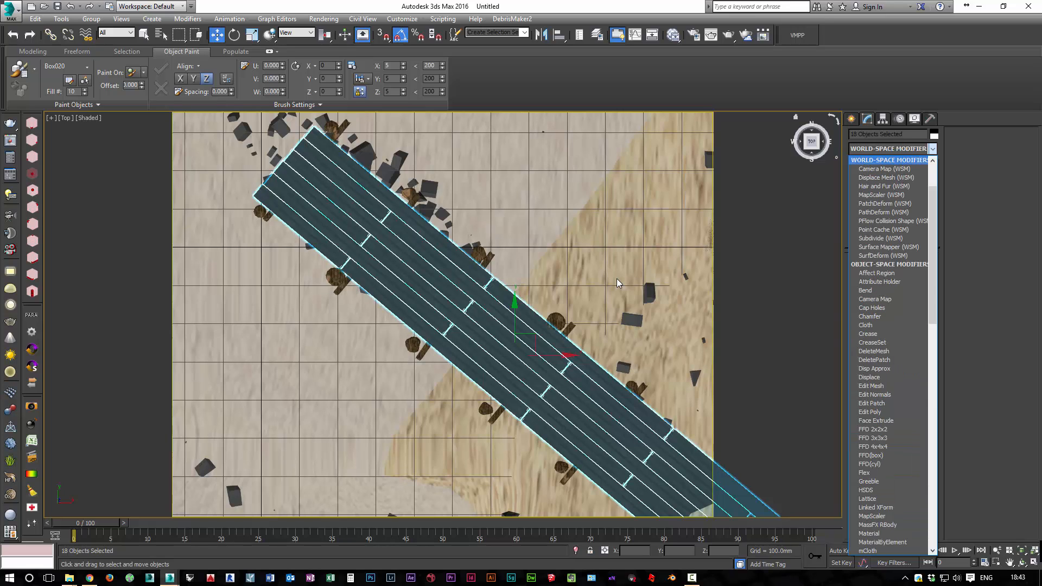
{"action": "scroll", "coordinate": [889, 316], "scroll_direction": "down", "scroll_amount": 20}
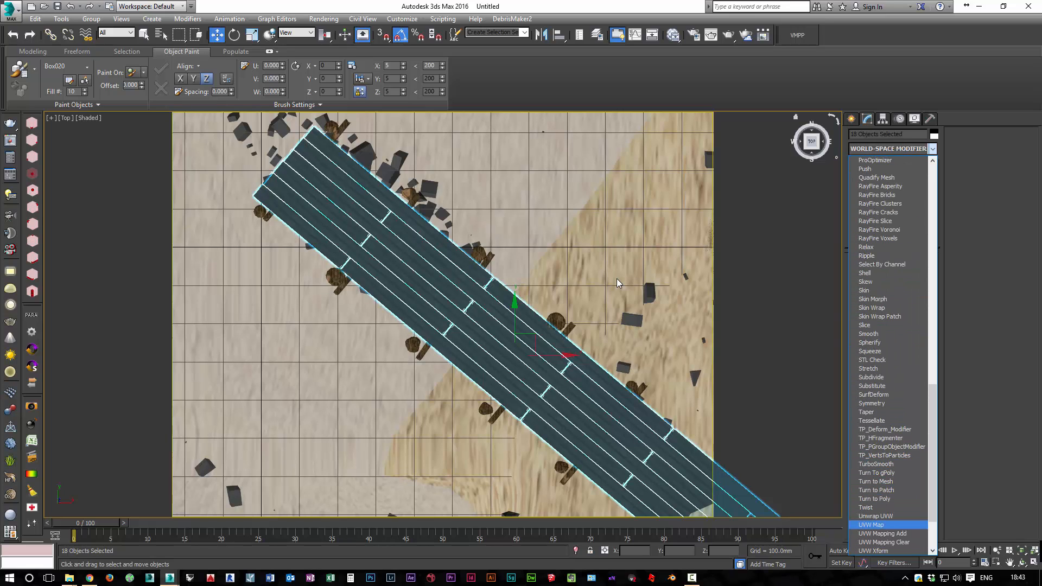
{"action": "key", "text": "Return"}
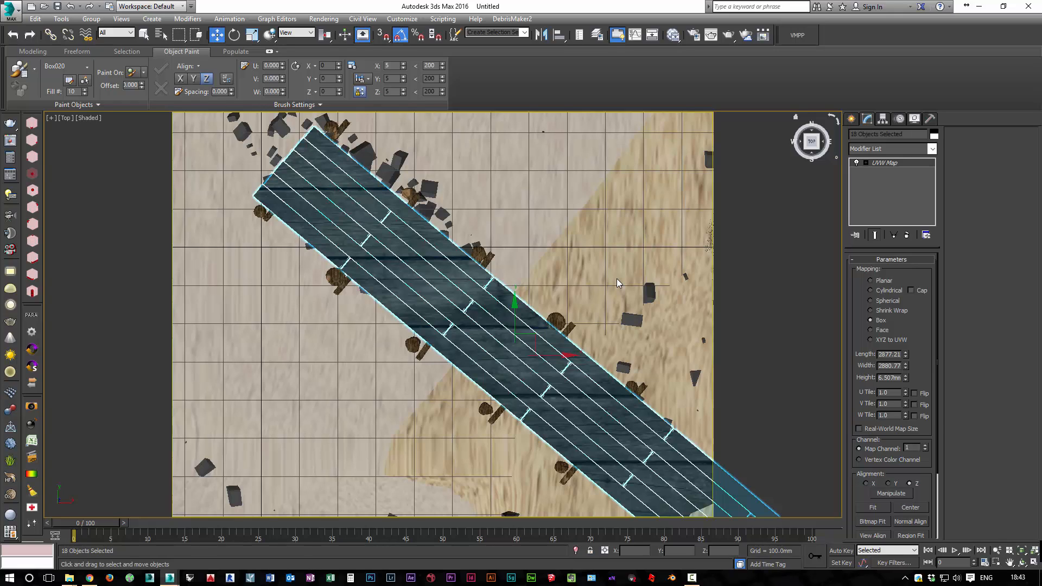
Set the length and width of the planks' UVW mapping to 100 mm each
{"action": "key", "text": "Tab"}
{"action": "type", "text": "100"}
{"action": "key", "text": "Tab"}
{"action": "type", "text": "100"}
{"action": "key", "text": "Tab"}
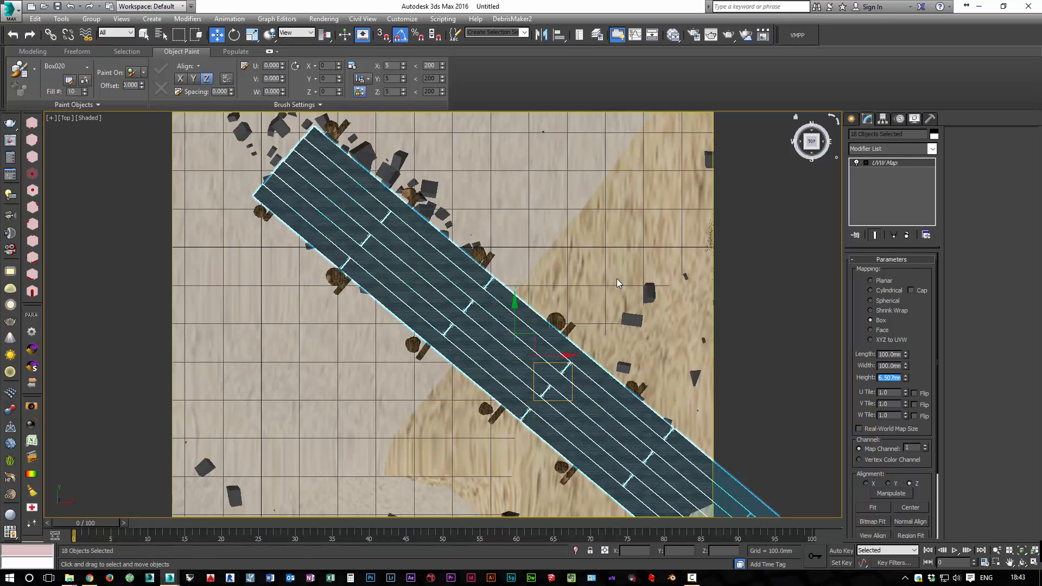
Set the planks' UVW mapping to 1000 mm length, 1000 mm width and 100 mm height
{"action": "key", "text": "Tab"}
{"action": "type", "text": "1000"}
{"action": "key", "text": "Tab"}
{"action": "type", "text": "1000"}
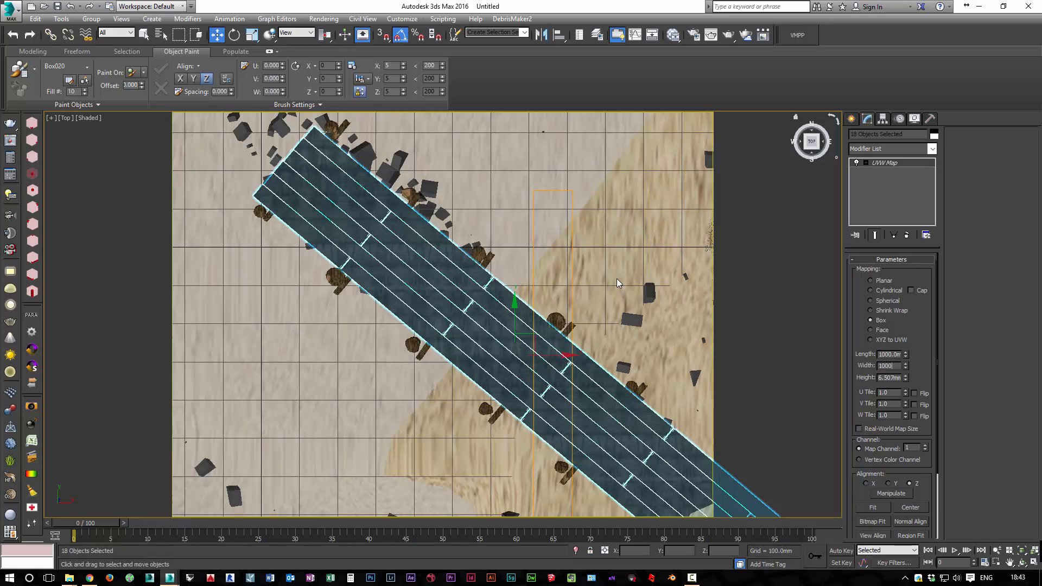
{"action": "key", "text": "Tab"}
{"action": "type", "text": "100"}
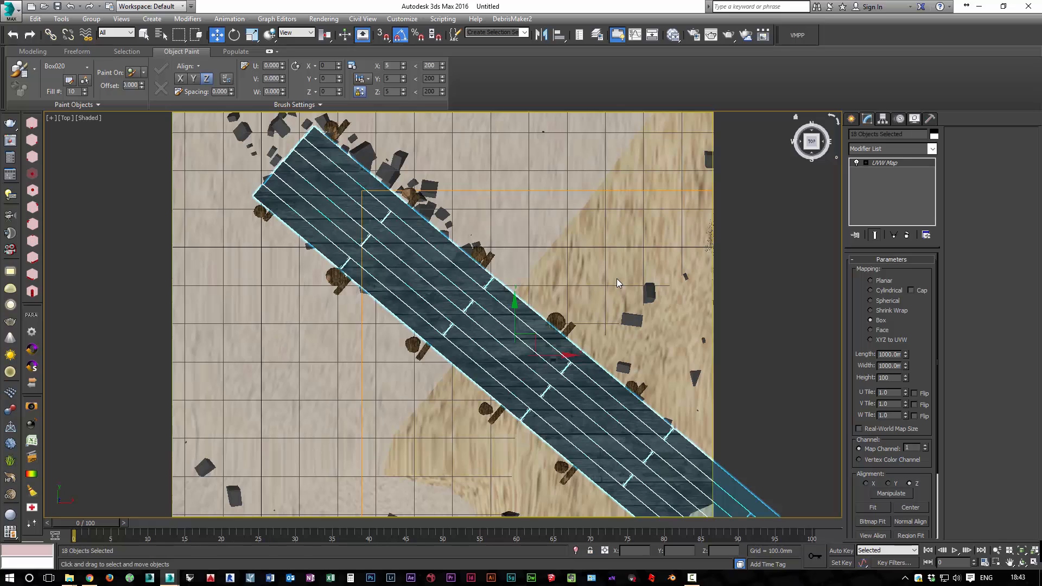
{"action": "key", "text": "Tab"}
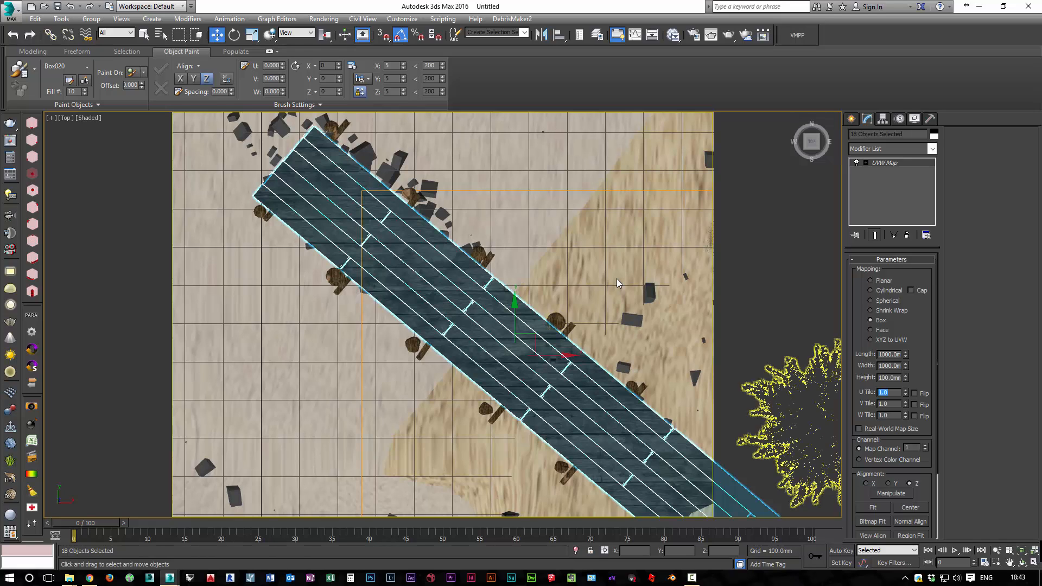
Rotate the planks' UVW mapping gizmo by -40 degrees about Z to align the wood grain with the pier
{"action": "key", "text": "Return"}
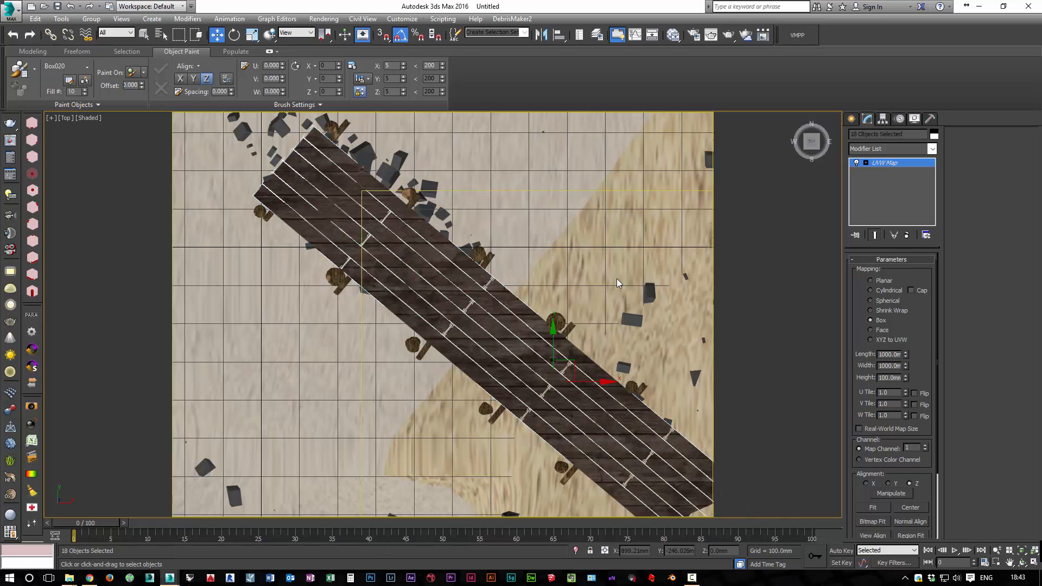
{"action": "key", "text": "e"}
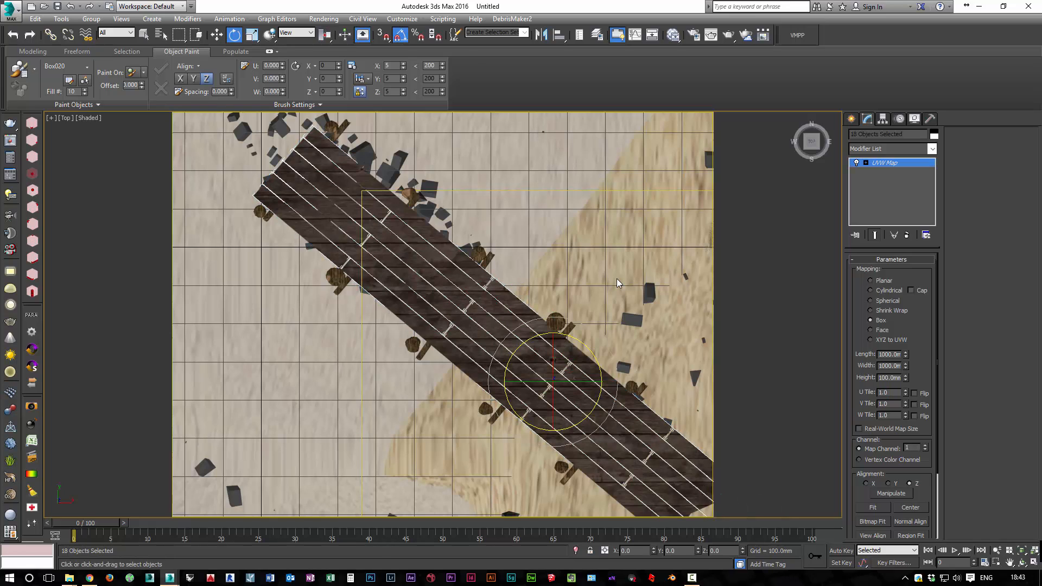
{"action": "key", "text": "Down"}
{"action": "key", "text": "Down"}
{"action": "key", "text": "Down"}
{"action": "key", "text": "Down"}
{"action": "key", "text": "Down"}
{"action": "key", "text": "Down"}
{"action": "key", "text": "Down"}
{"action": "key", "text": "Down"}
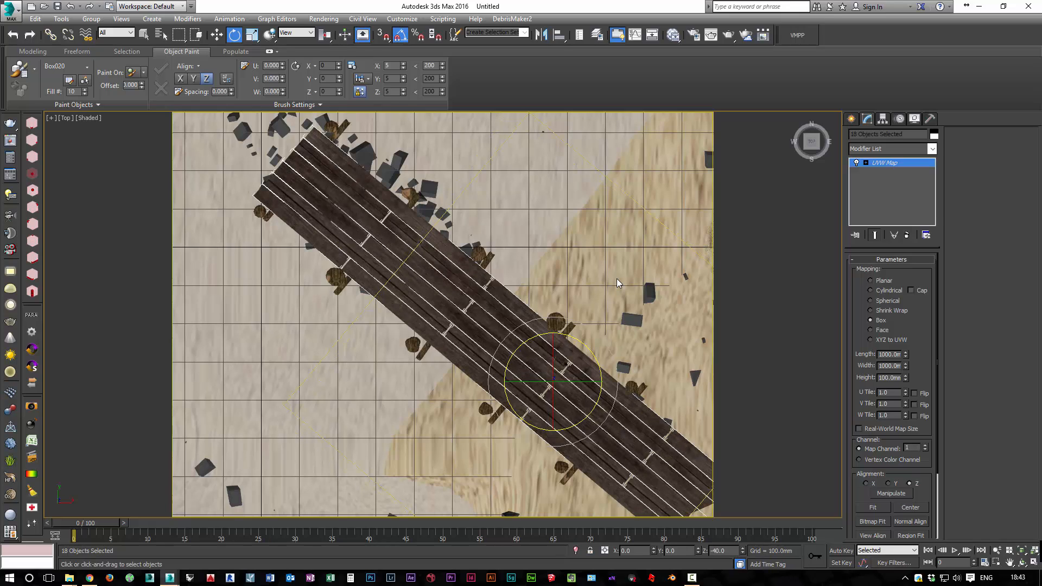
Fine-tune the wood grain placement by scaling and slightly moving the planks' UVW mapping gizmo in the top view
{"action": "scroll", "coordinate": [617, 279], "scroll_direction": "up", "scroll_amount": 5}
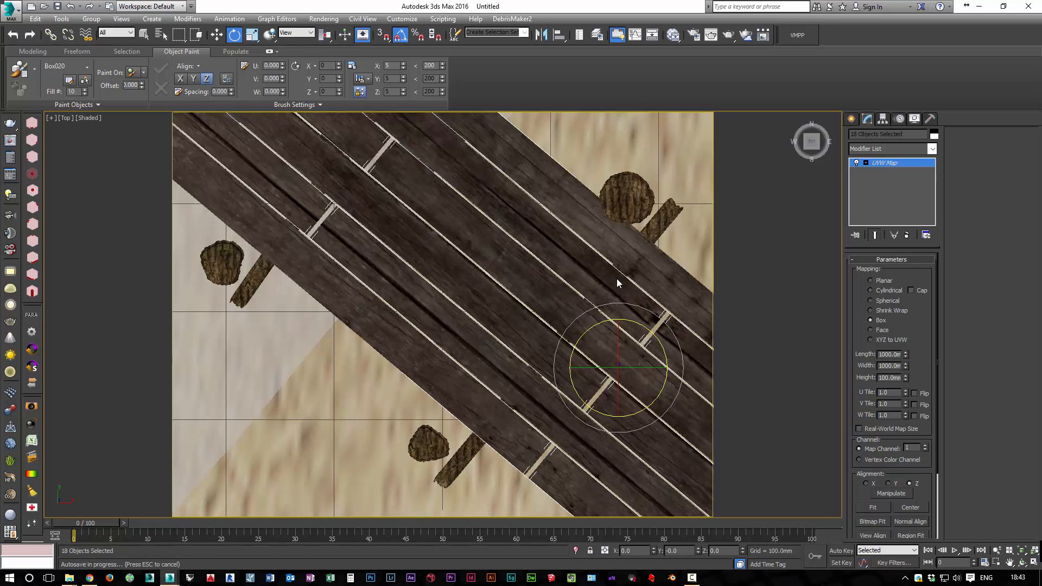
{"action": "key", "text": "1"}
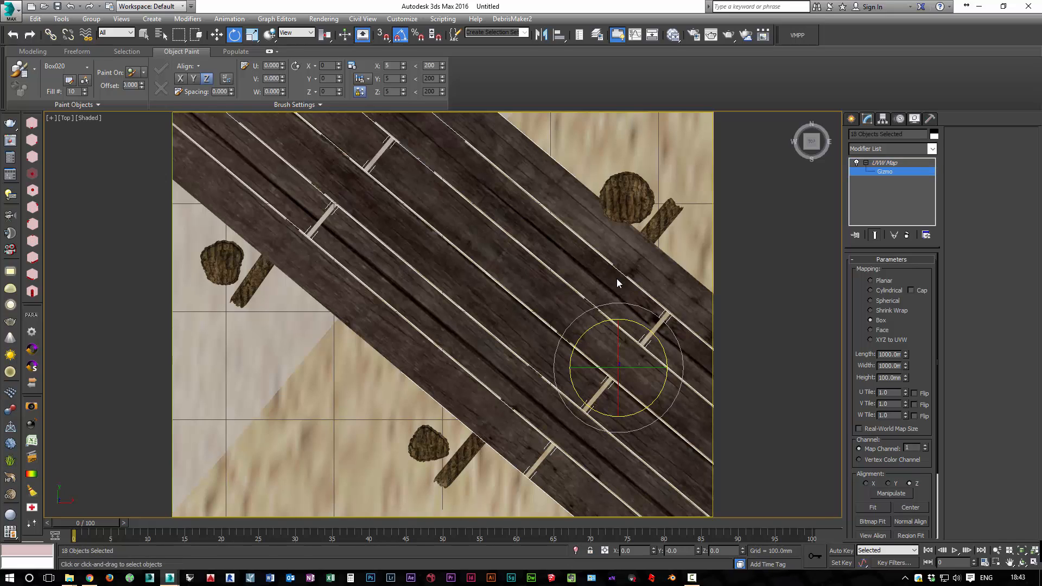
{"action": "key", "text": "r"}
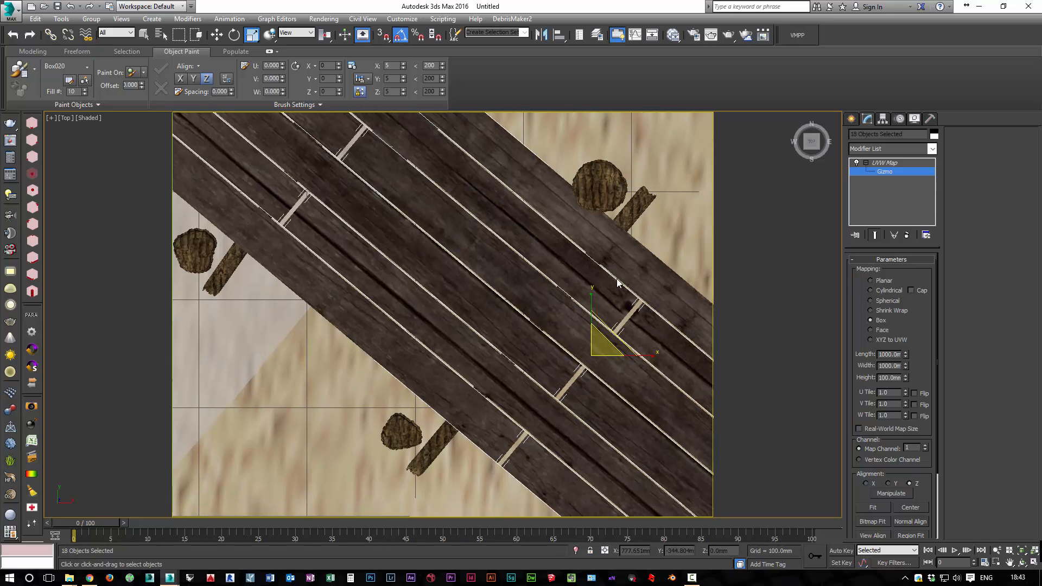
{"action": "left_click_drag", "start_coordinate": [603, 346], "coordinate": [602, 379]}
{"action": "key", "text": "e"}
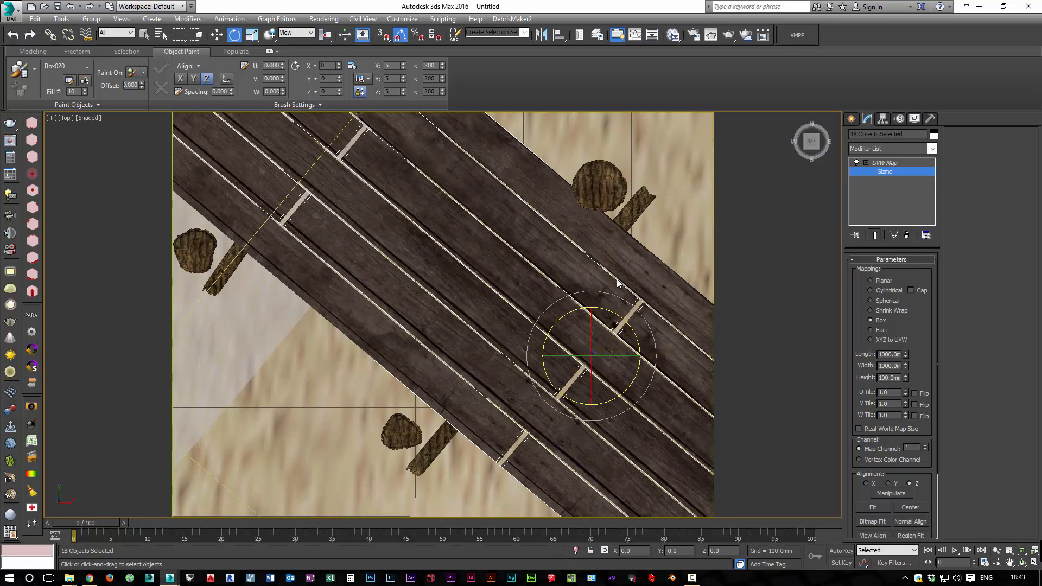
{"action": "key", "text": "w"}
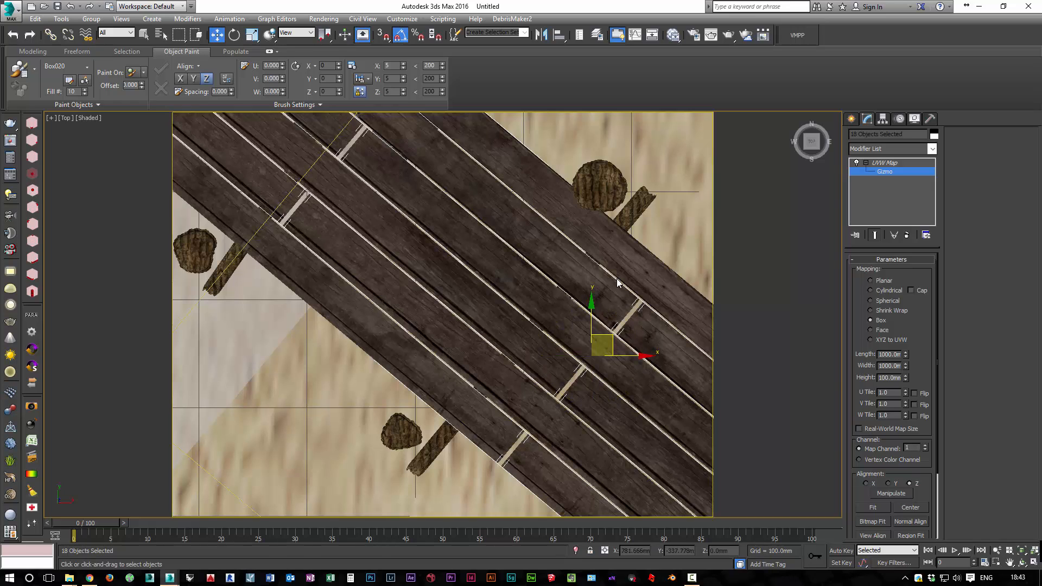
{"action": "left_click_drag", "start_coordinate": [603, 346], "coordinate": [596, 344]}
{"action": "key", "text": "e"}
{"action": "key", "text": "r"}
{"action": "key", "text": "w"}
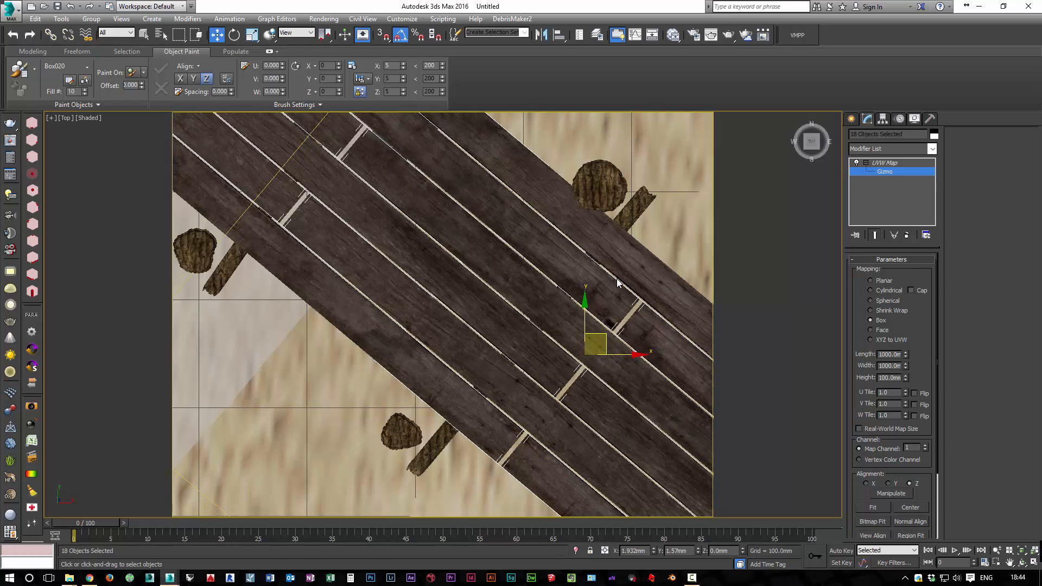
{"action": "scroll", "coordinate": [616, 278], "scroll_direction": "down", "scroll_amount": 3}
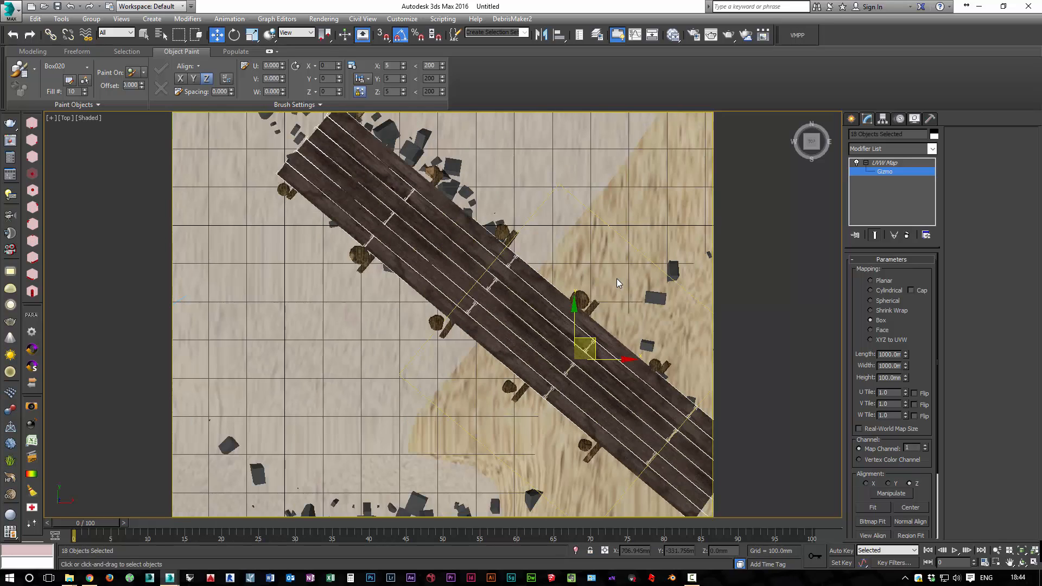
{"action": "scroll", "coordinate": [616, 279], "scroll_direction": "up", "scroll_amount": 5}
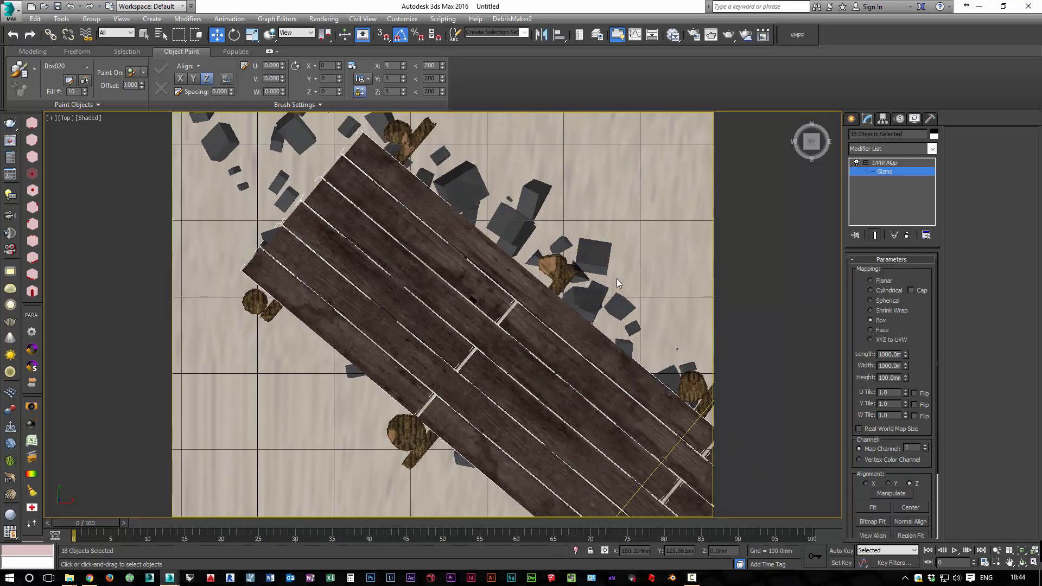
Return to the perspective view, leave the planks' gizmo level and select the Water object
{"action": "key", "text": "p"}
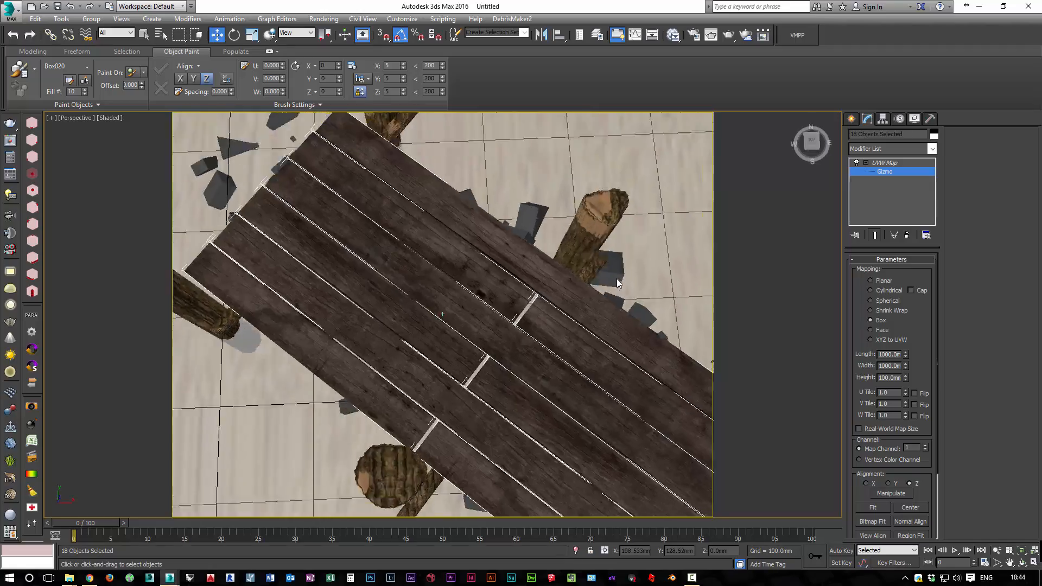
{"action": "middle_click_drag", "start_coordinate": [617, 279], "coordinate": [617, 279], "text": "alt"}
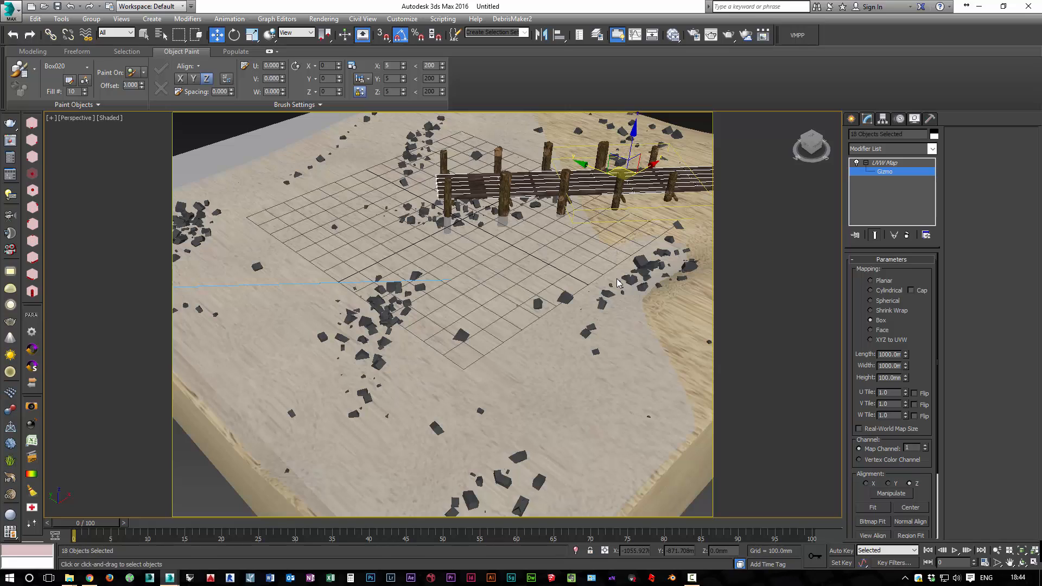
{"action": "key", "text": "1"}
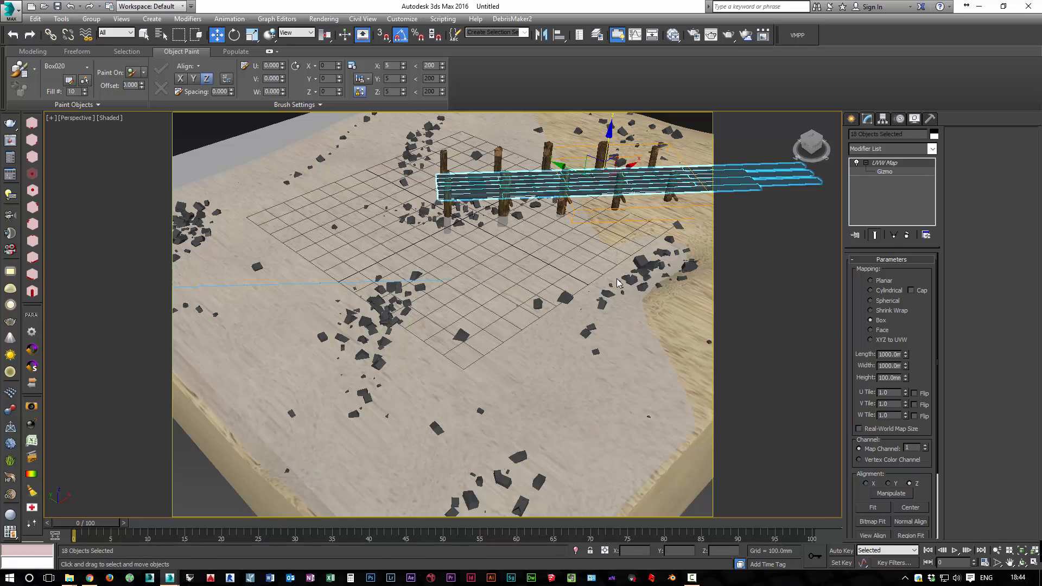
{"action": "left_click", "coordinate": [617, 278]}
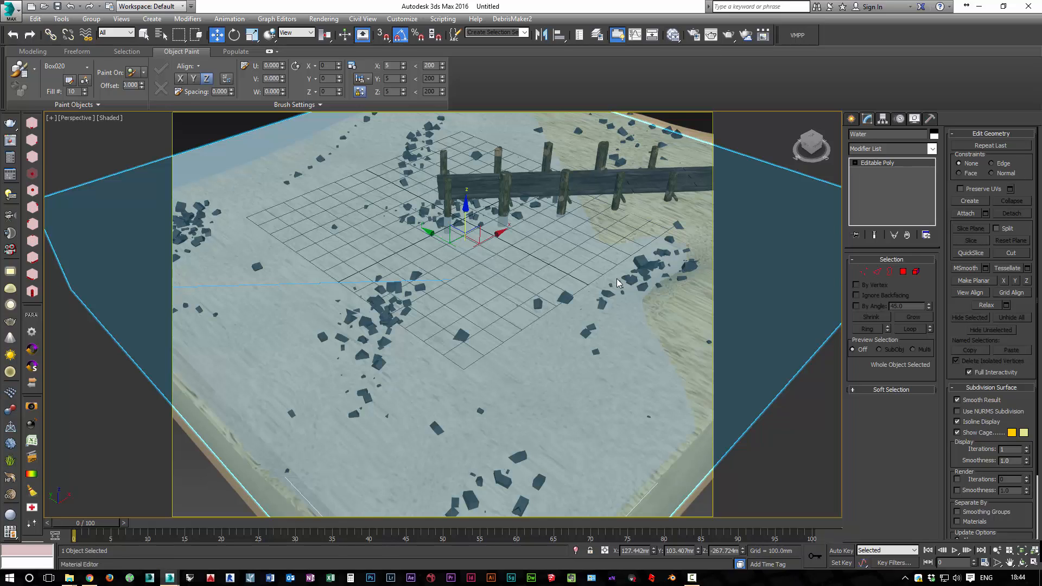
Load the Seawater_displace material into the Slate Material Editor and open its parameters
{"action": "key", "text": "m"}
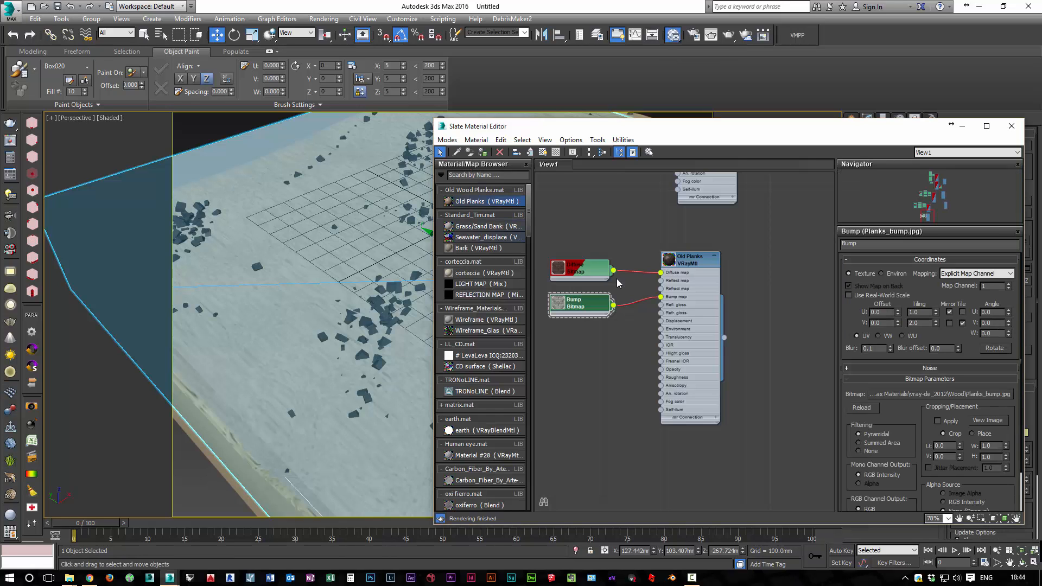
{"action": "double_click", "coordinate": [489, 237]}
{"action": "middle_click_drag", "start_coordinate": [616, 279], "coordinate": [802, 116]}
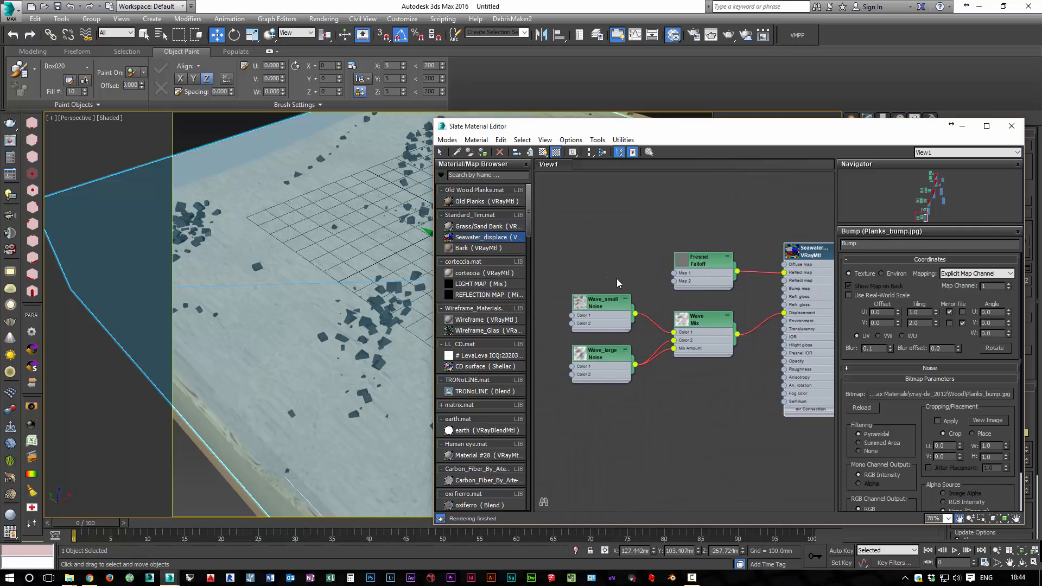
{"action": "middle_click_drag", "start_coordinate": [617, 278], "coordinate": [533, 270]}
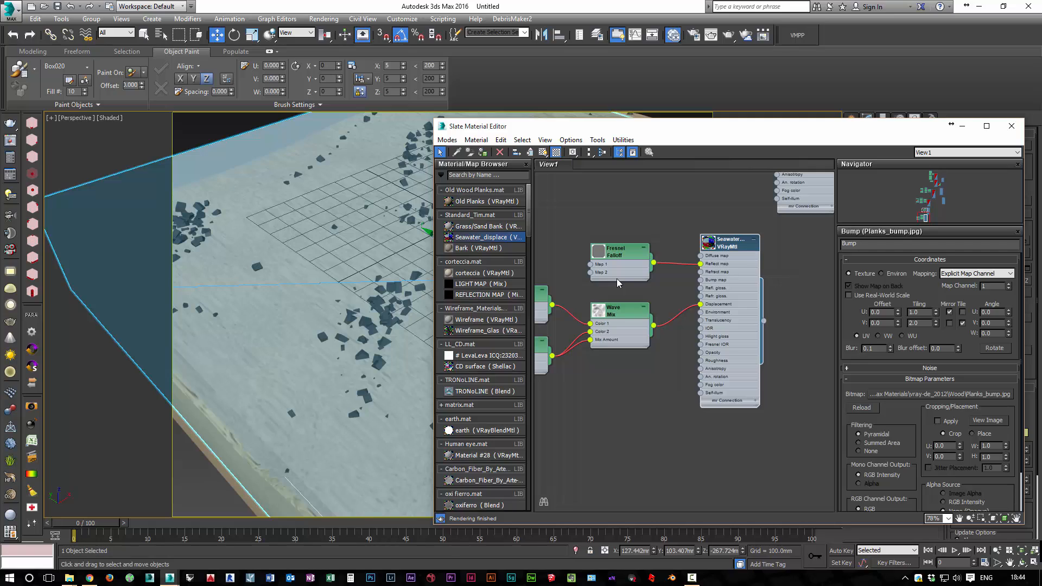
{"action": "double_click", "coordinate": [731, 243]}
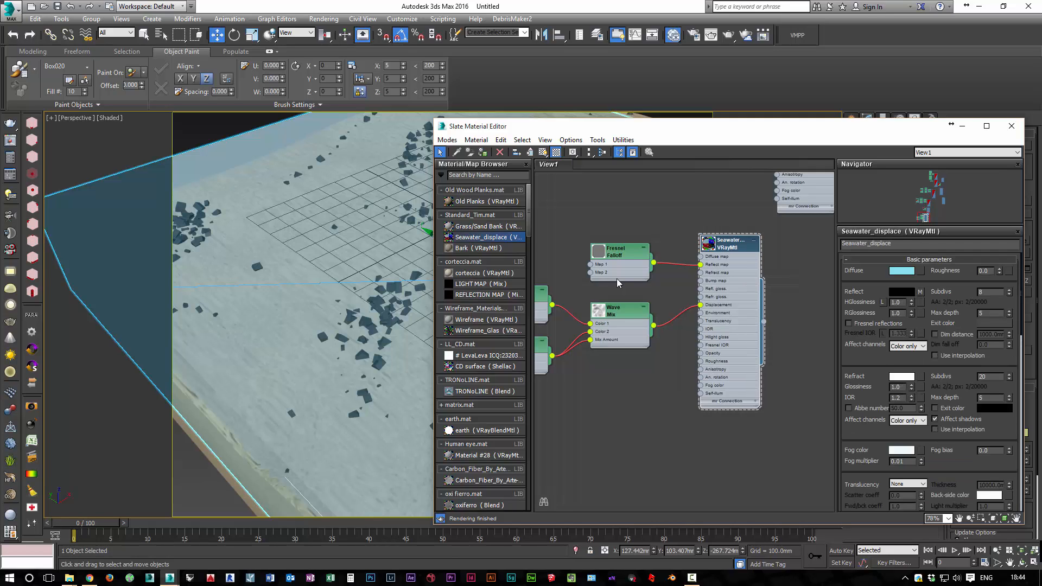
Set the Seawater_displace fog multiplier to 0.2 and the fog color to RGB 151, 225, 241, then close the editor
{"action": "scroll", "coordinate": [930, 380], "scroll_direction": "down", "scroll_amount": 3}
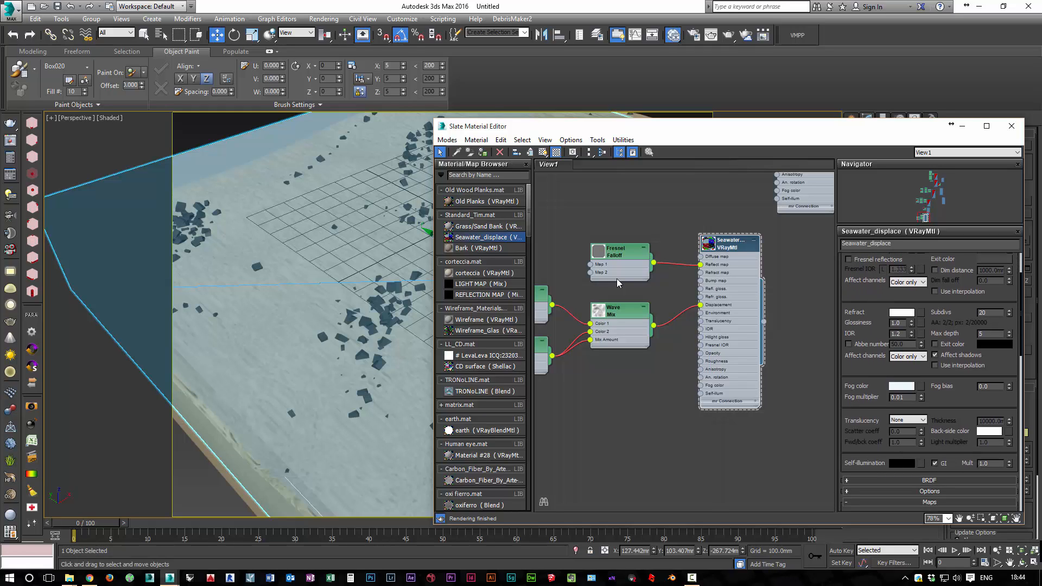
{"action": "double_click", "coordinate": [899, 397]}
{"action": "type", "text": ".2"}
{"action": "left_click", "coordinate": [902, 387]}
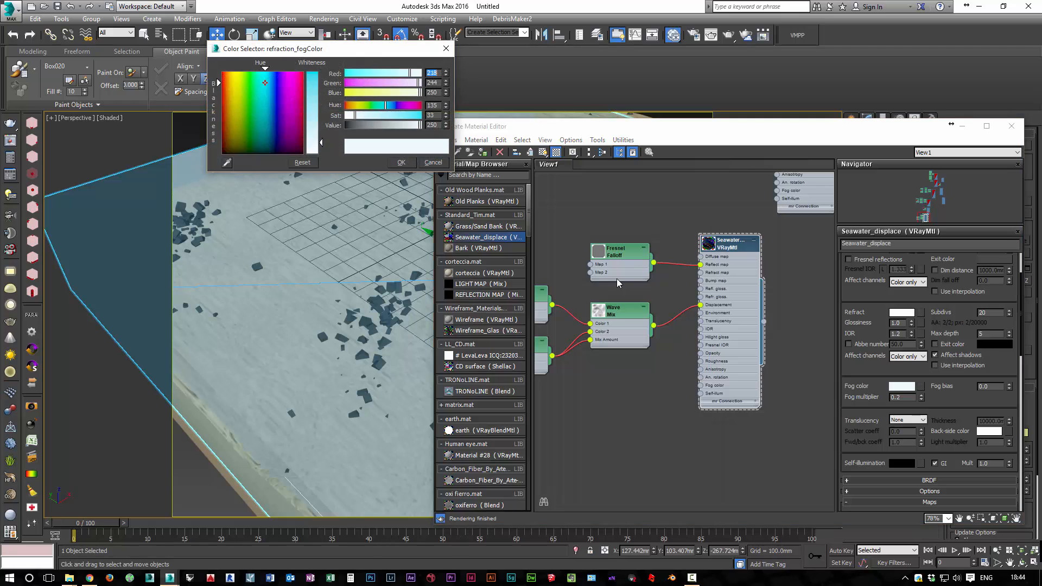
{"action": "left_click_drag", "start_coordinate": [321, 147], "coordinate": [321, 116]}
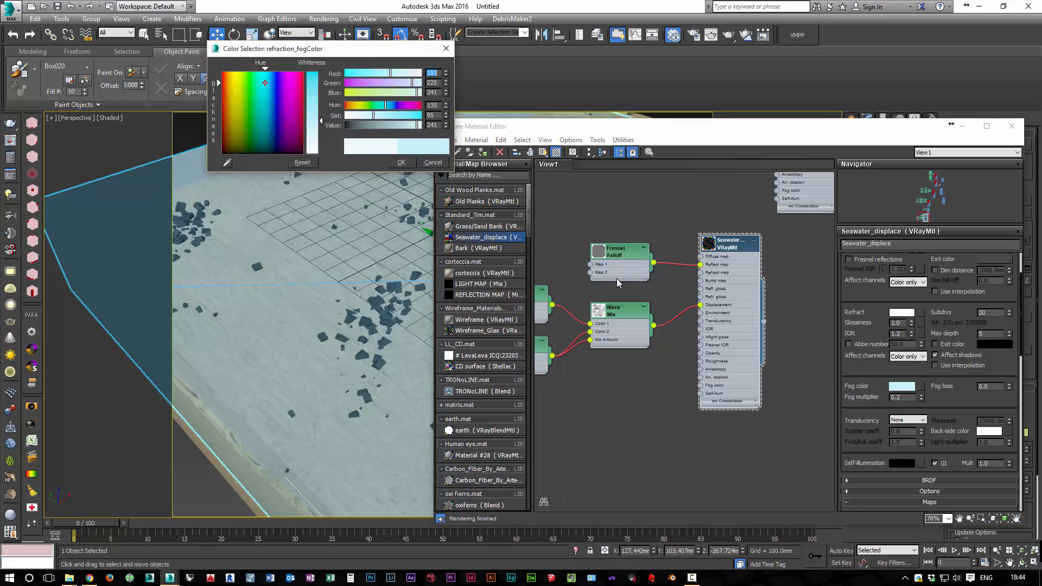
{"action": "left_click", "coordinate": [402, 162]}
{"action": "left_click", "coordinate": [1012, 126]}
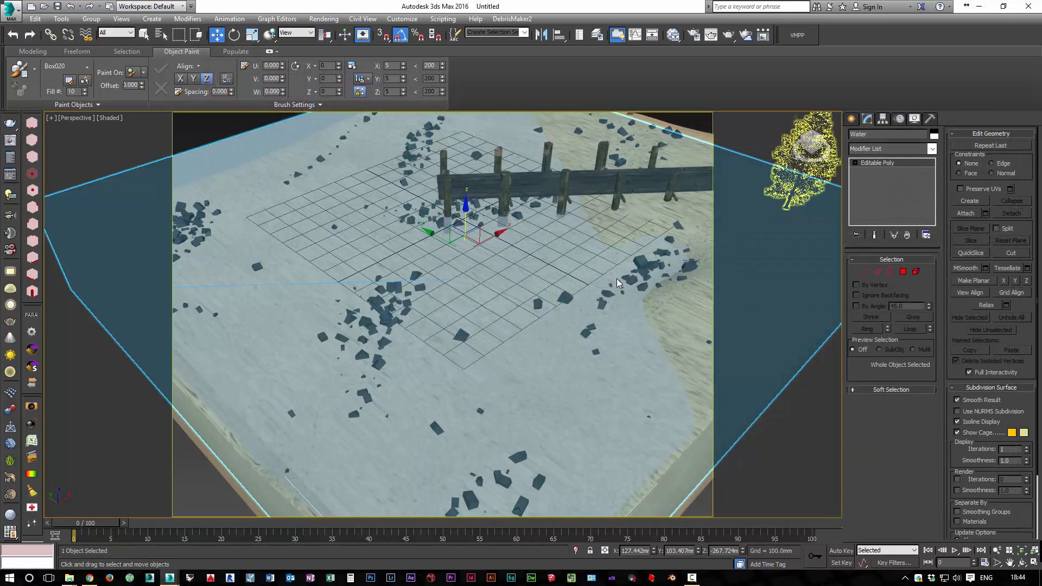
Render the scene through PhysCamera001 to check the water, and close the frame buffer
{"action": "key", "text": "c"}
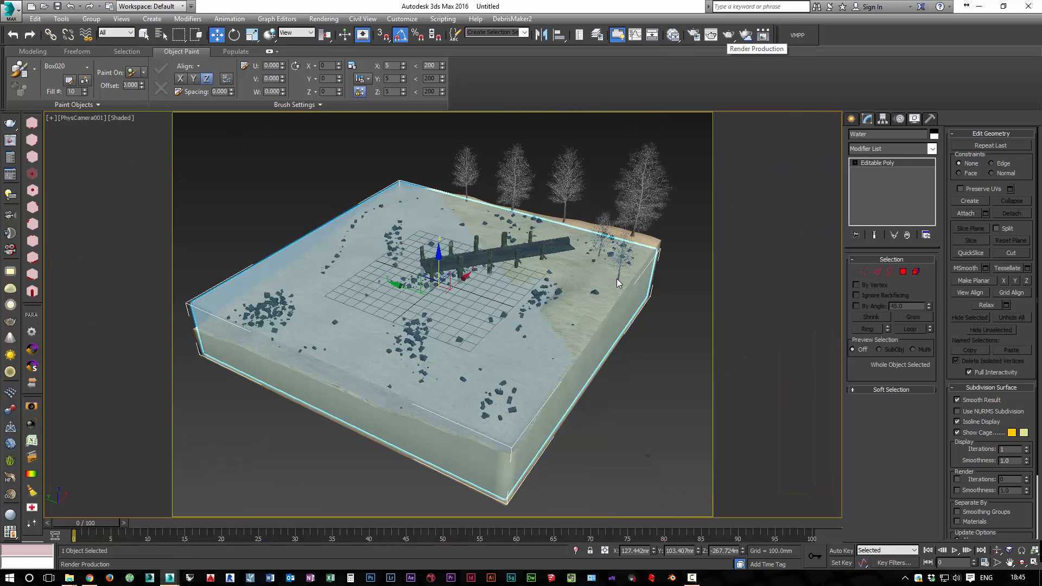
{"action": "left_click", "coordinate": [747, 35]}
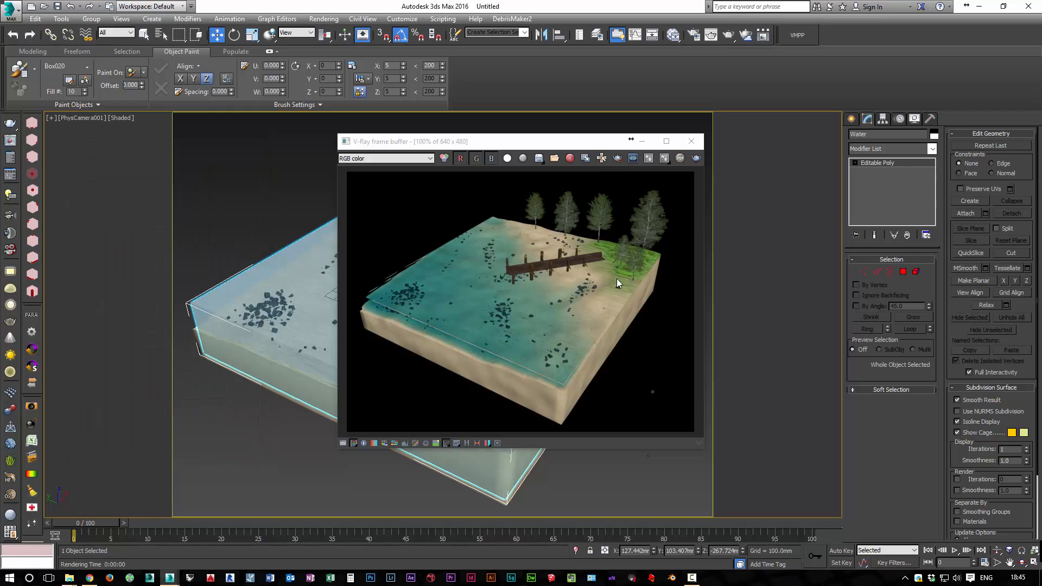
{"action": "left_click", "coordinate": [691, 141]}
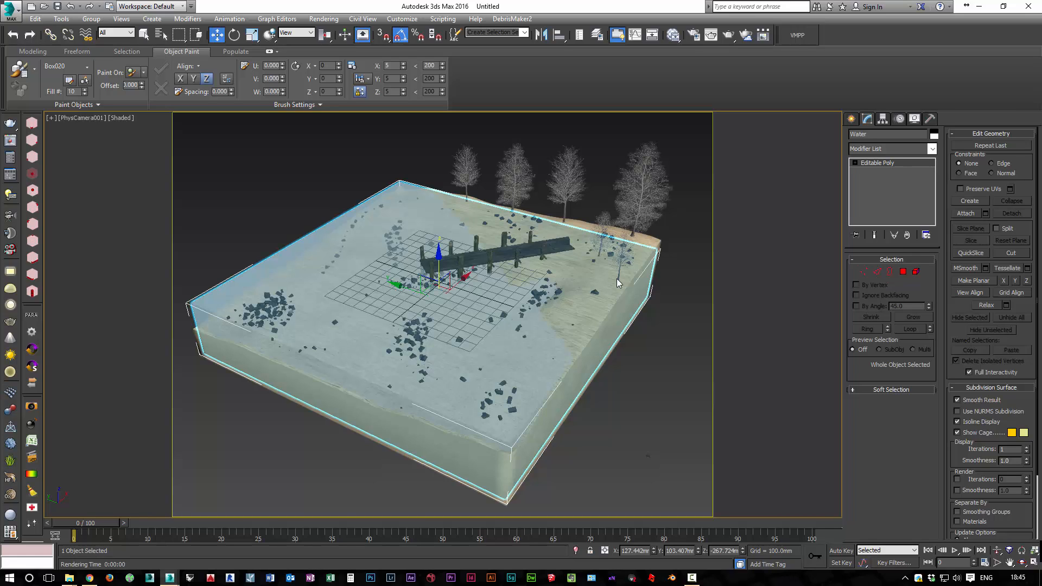
Select all edges of the Water object and start a 10 mm chamfer on them
{"action": "key", "text": "2"}
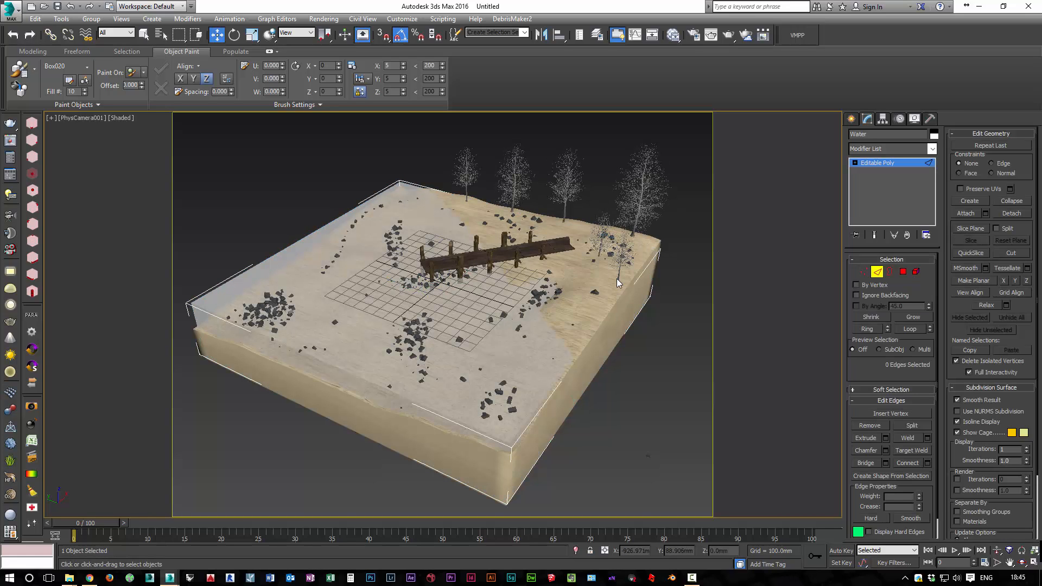
{"action": "key", "text": "ctrl+a"}
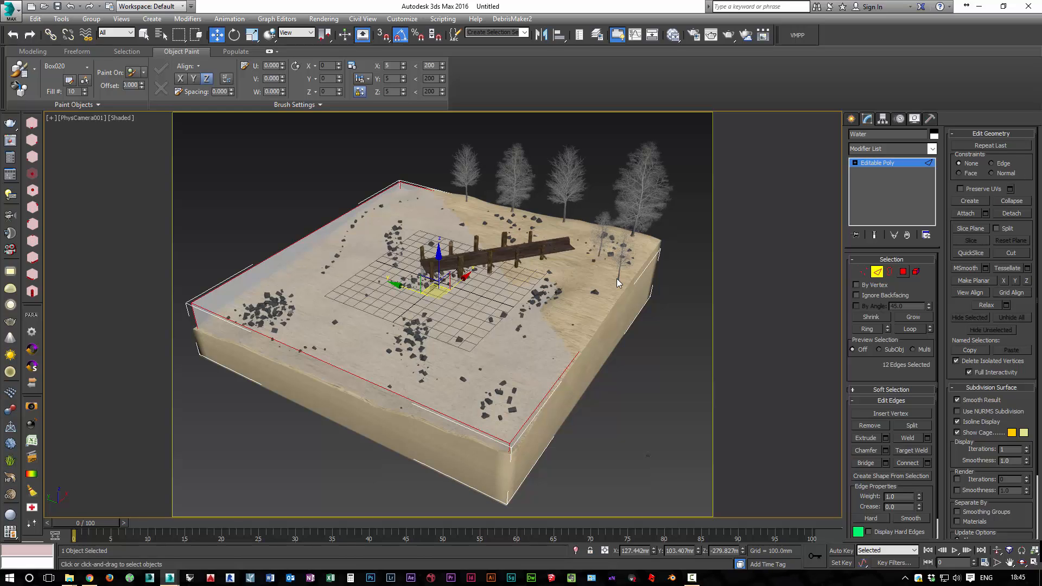
{"action": "key", "text": "ctrl+shift+c"}
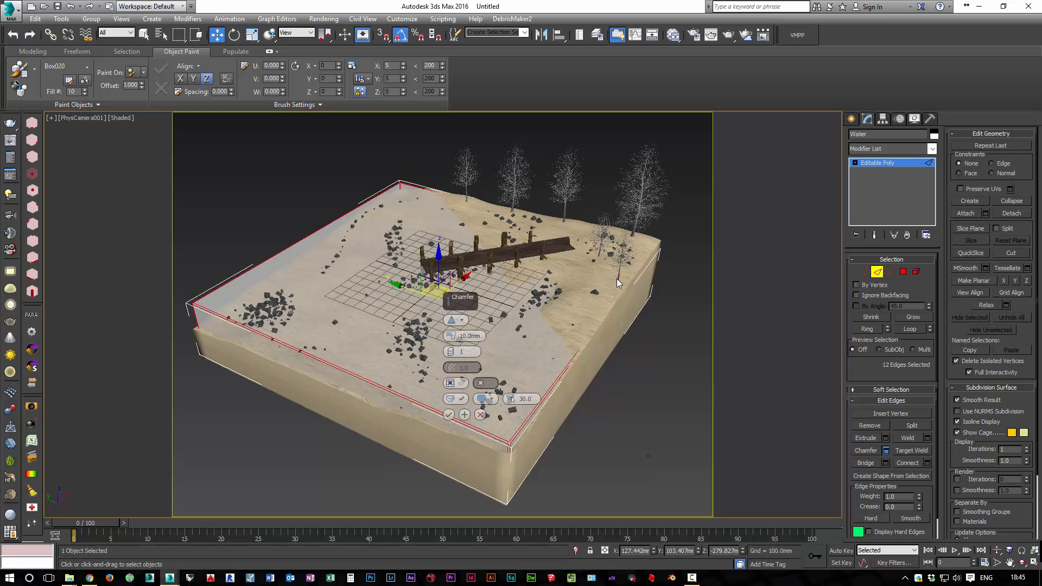
{"action": "scroll", "coordinate": [617, 279], "scroll_direction": "up", "scroll_amount": 3}
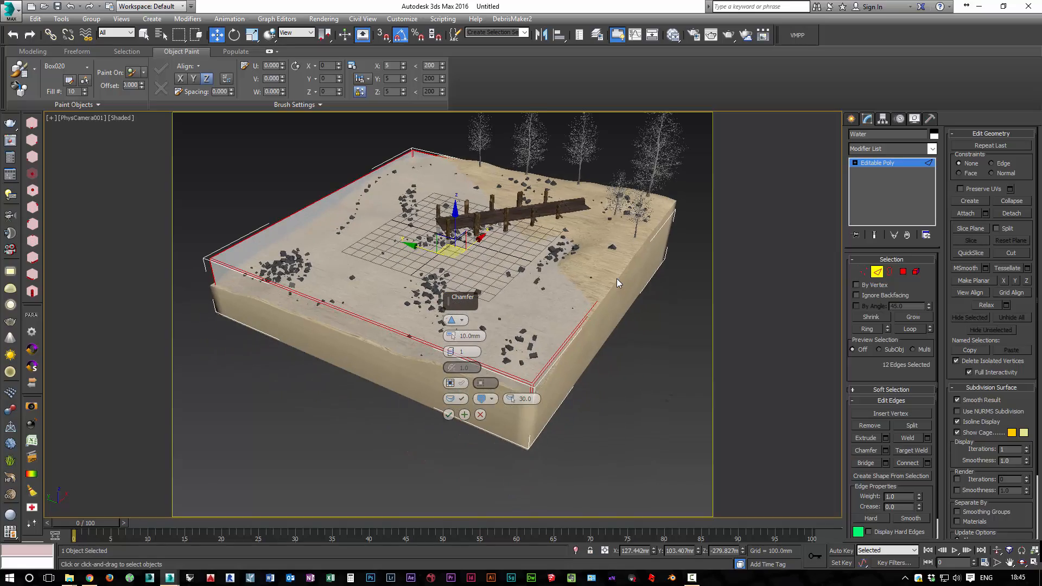
{"action": "scroll", "coordinate": [616, 279], "scroll_direction": "up", "scroll_amount": 5}
{"action": "scroll", "coordinate": [617, 279], "scroll_direction": "up", "scroll_amount": 6}
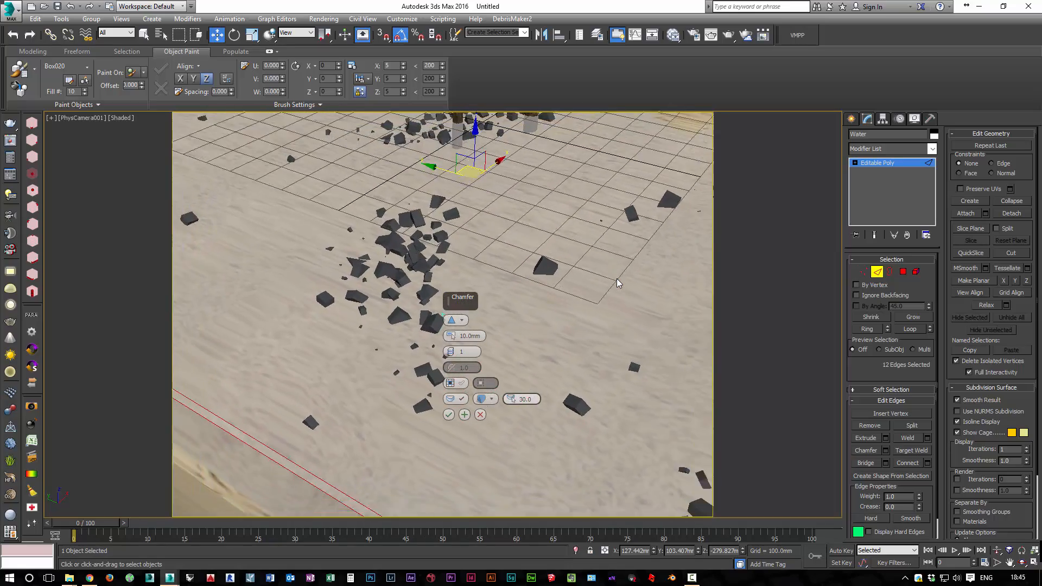
Set the water edge chamfer to 4 segments, show edged faces to check it, and apply the chamfer
{"action": "key", "text": "Down"}
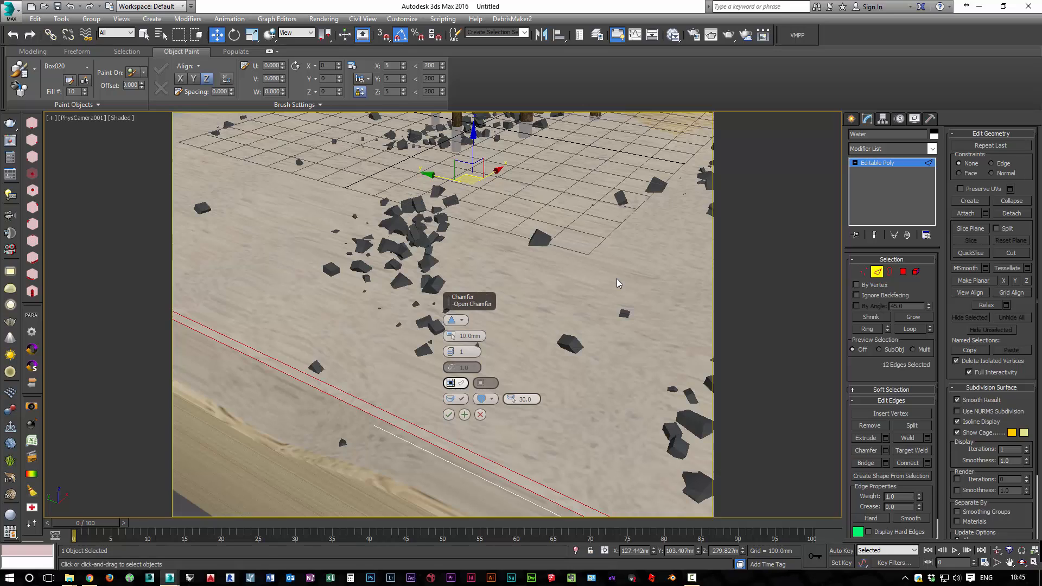
{"action": "key", "text": "Up"}
{"action": "key", "text": "Up"}
{"action": "key", "text": "Up"}
{"action": "key", "text": "Return"}
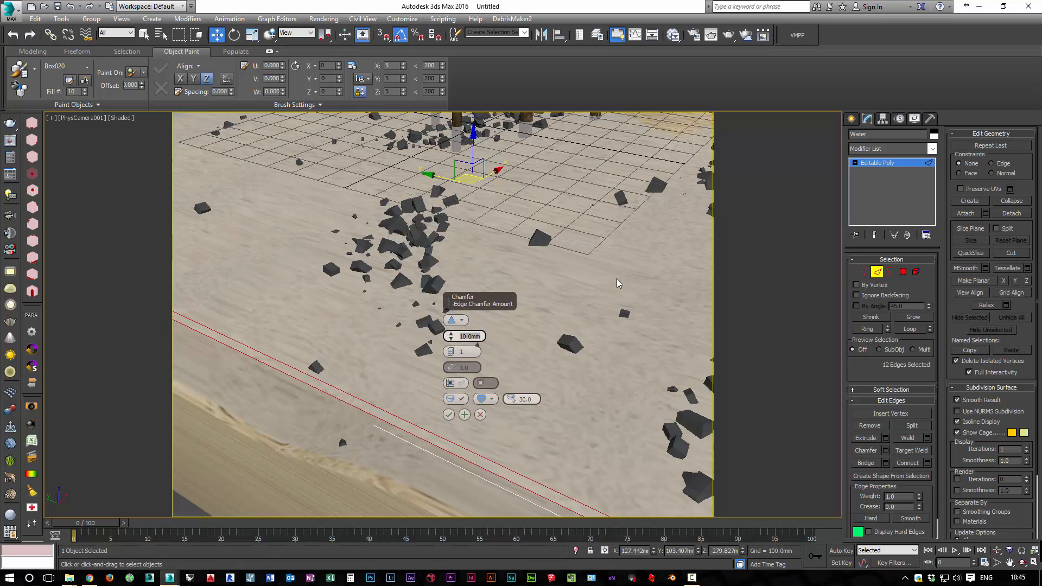
{"action": "key", "text": "Tab"}
{"action": "type", "text": "2"}
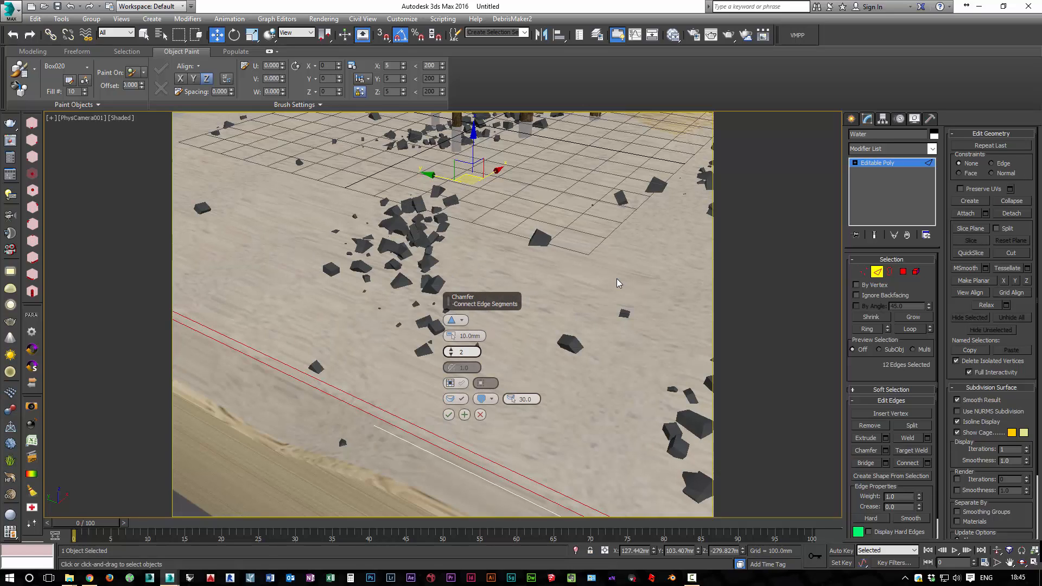
{"action": "type", "text": "3"}
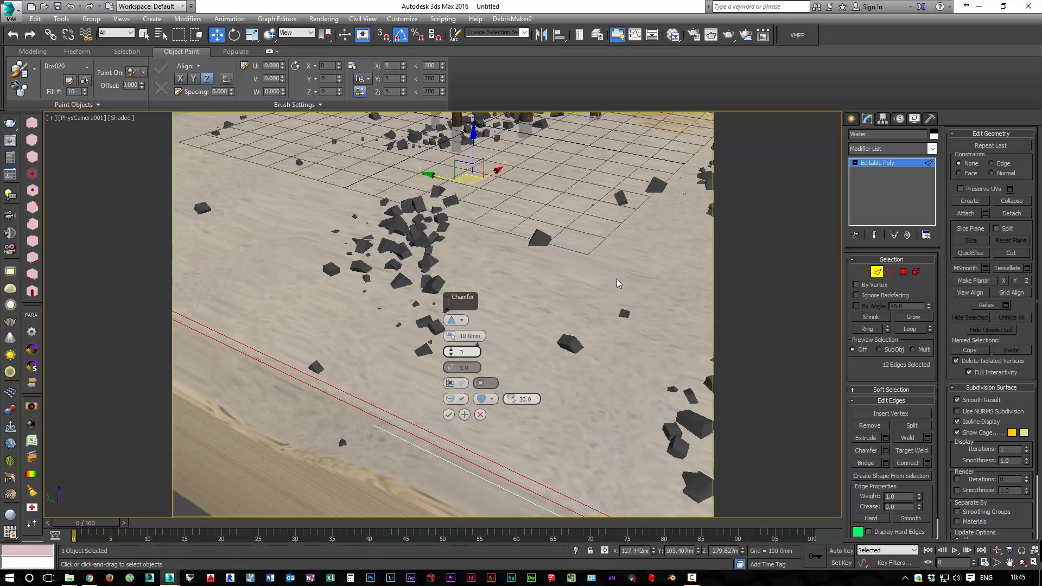
{"action": "key", "text": "F4"}
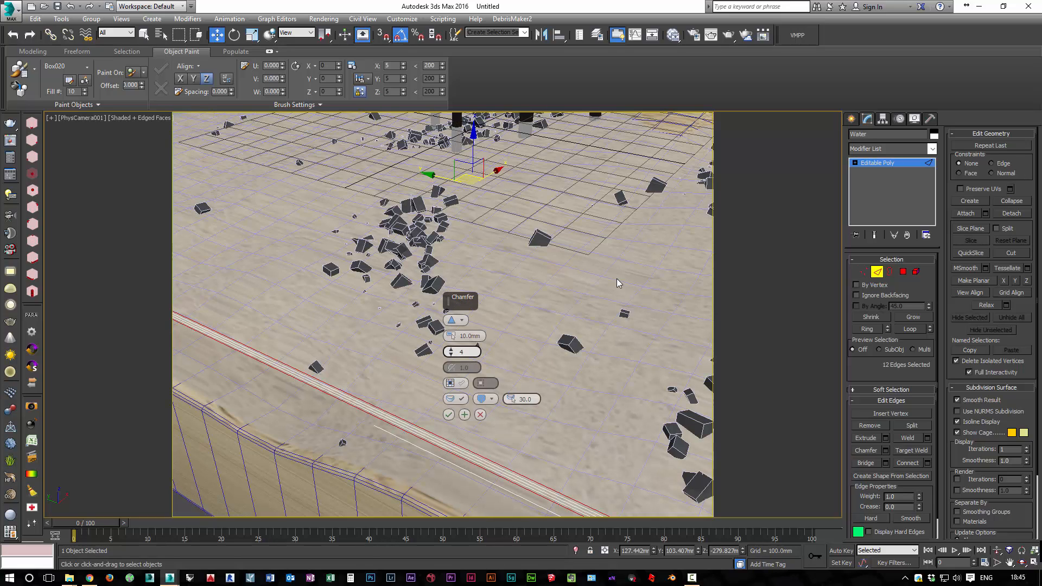
{"action": "key", "text": "Return"}
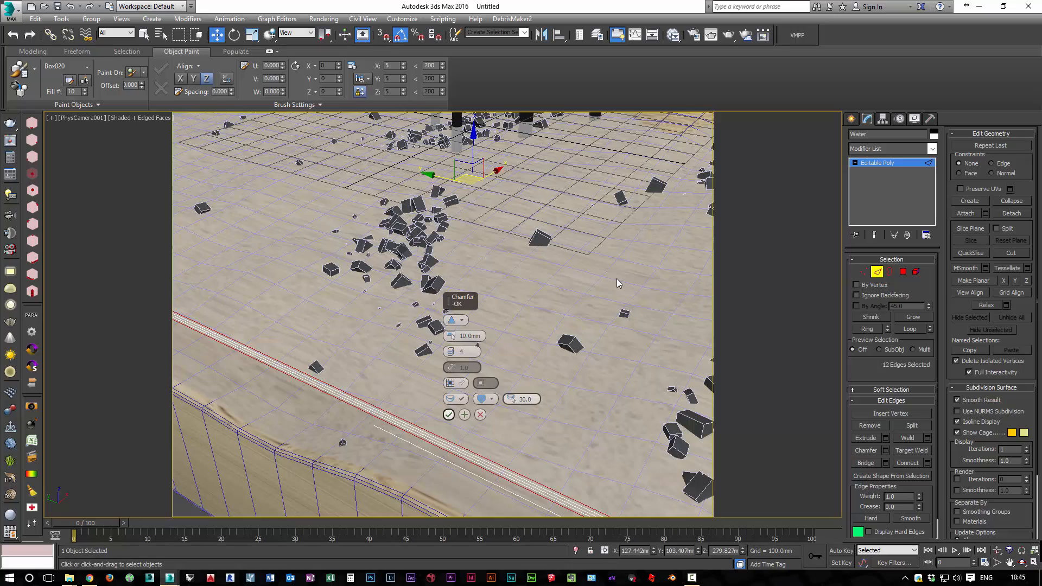
{"action": "scroll", "coordinate": [617, 279], "scroll_direction": "down", "scroll_amount": 10}
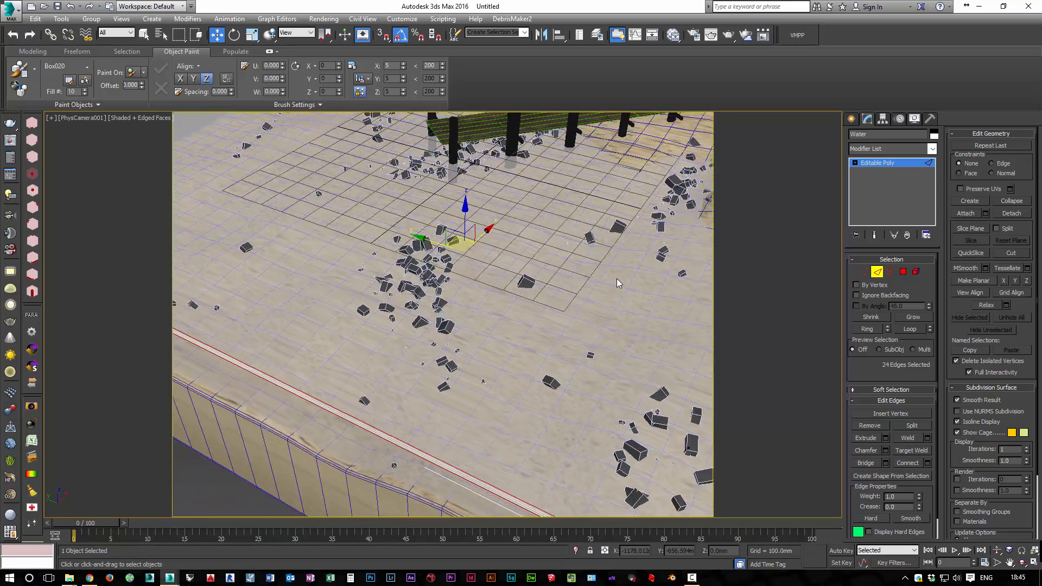
Clear the edge selection on the Water object and return to whole-object level, with the full island framed in PhysCamera001
{"action": "scroll", "coordinate": [617, 283], "scroll_direction": "up", "scroll_amount": 5}
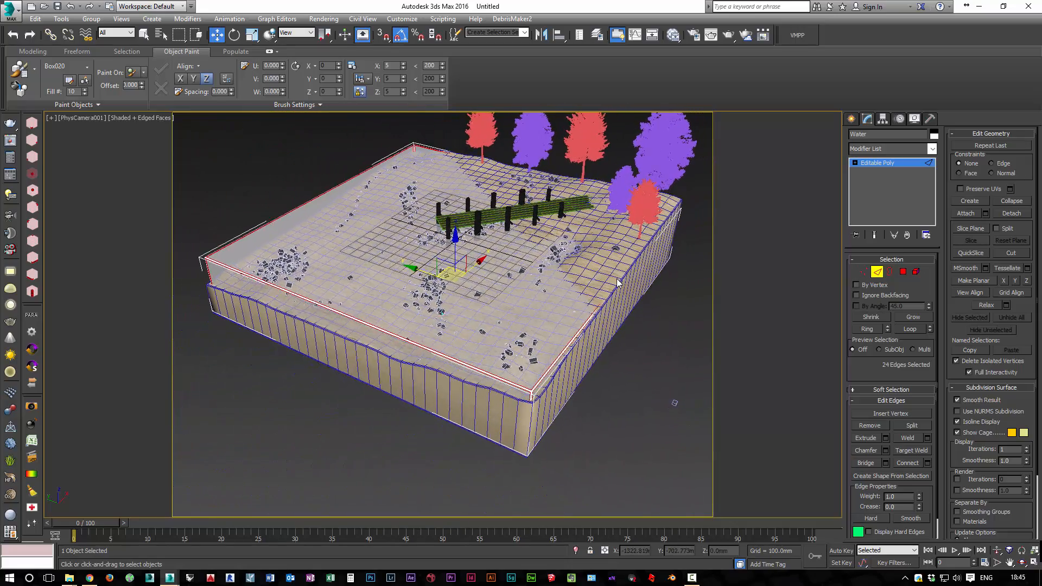
{"action": "mouse_move", "coordinate": [617, 279]}
{"action": "middle_mouse_down"}
{"action": "mouse_move", "coordinate": [620, 291]}
{"action": "mouse_move", "coordinate": [617, 280]}
{"action": "middle_mouse_up"}
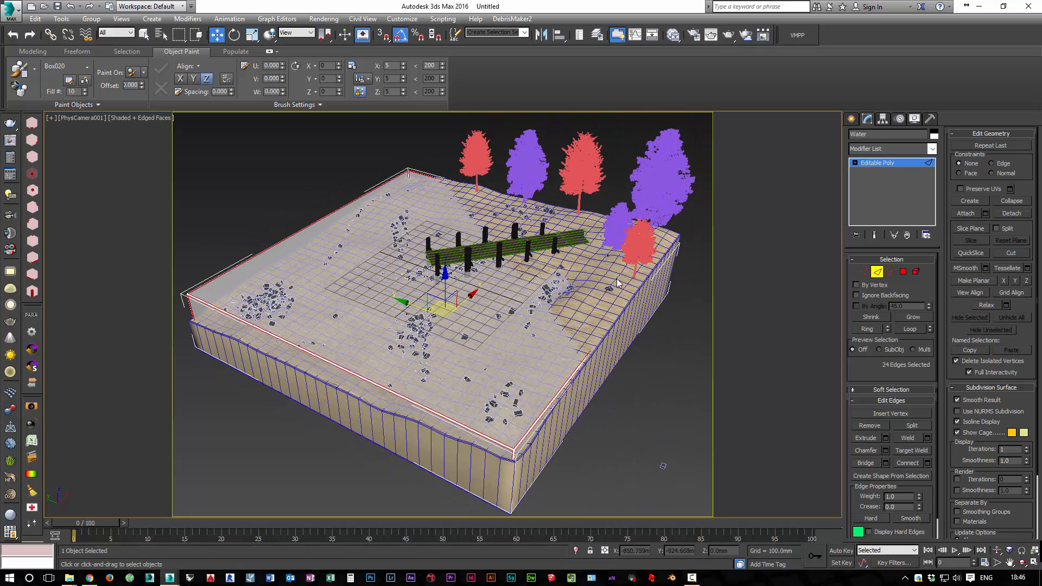
{"action": "left_click", "coordinate": [617, 279]}
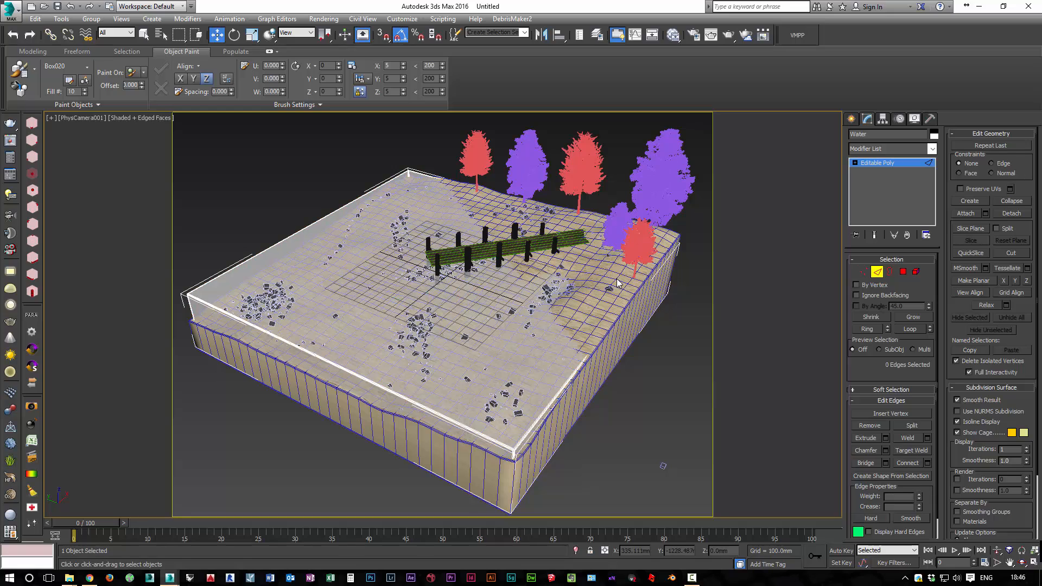
{"action": "key", "text": "2"}
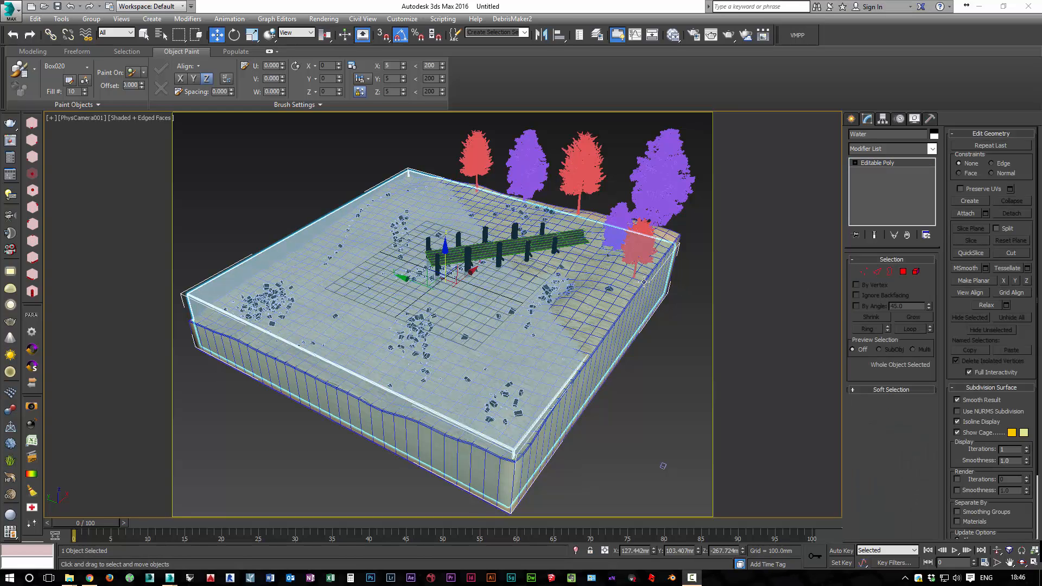
Set the green long grass bitmap's tiling to 4 by 4 with Planar from Object XYZ mapping, and close the material editor
{"action": "left_click", "coordinate": [673, 35]}
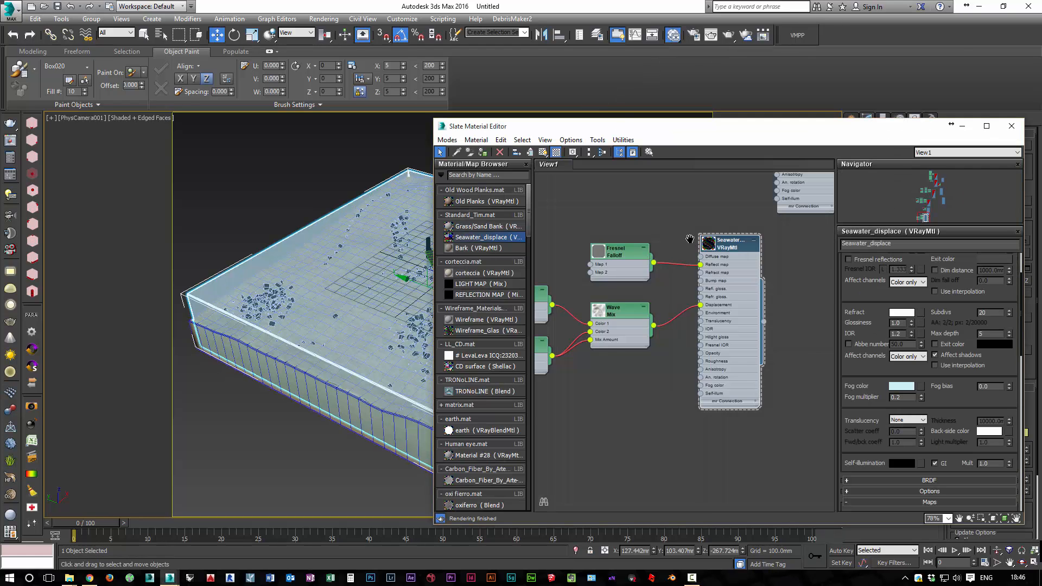
{"action": "middle_click_drag", "start_coordinate": [616, 443], "coordinate": [631, 340]}
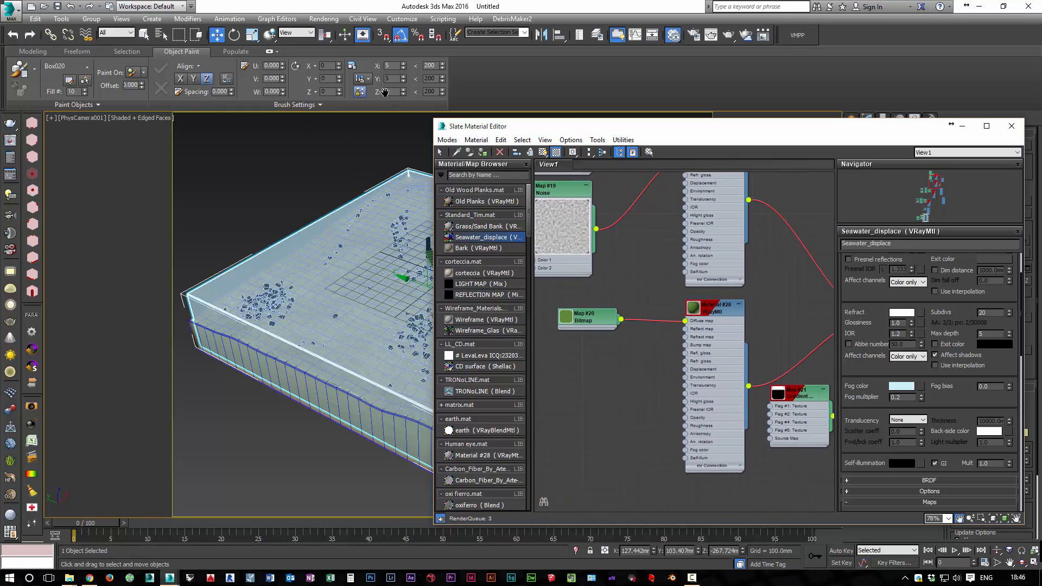
{"action": "double_click", "coordinate": [589, 317]}
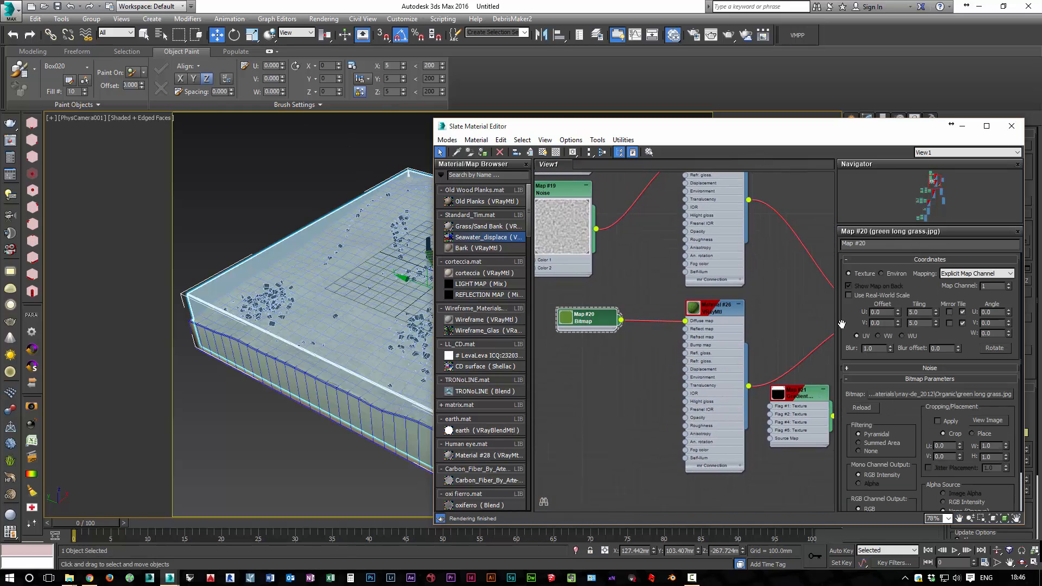
{"action": "double_click", "coordinate": [916, 313]}
{"action": "type", "text": "4"}
{"action": "key", "text": "Tab"}
{"action": "type", "text": "4"}
{"action": "key", "text": "Return"}
{"action": "left_click", "coordinate": [974, 274]}
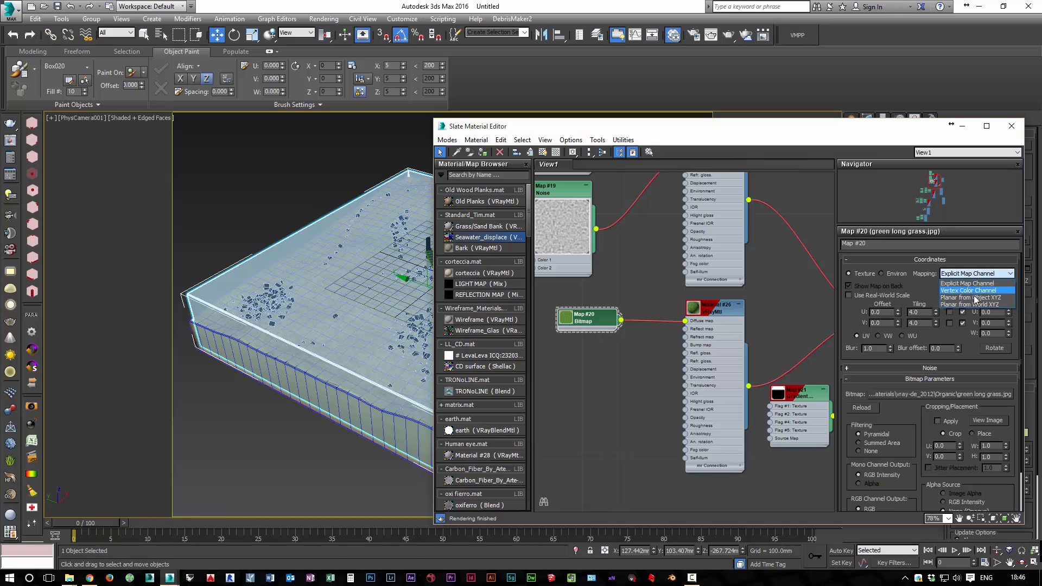
{"action": "left_click", "coordinate": [948, 284]}
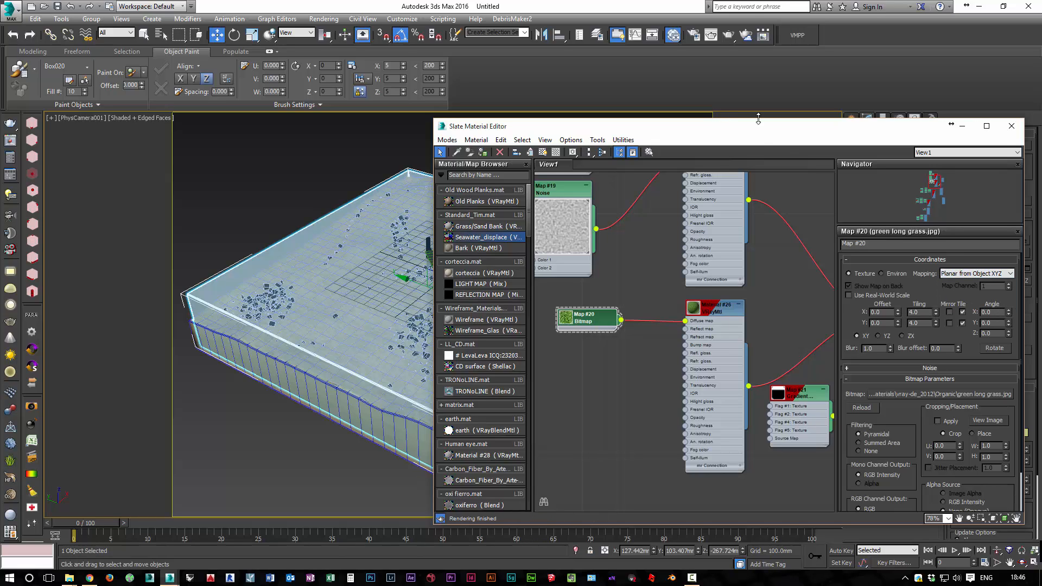
{"action": "left_click", "coordinate": [1012, 126]}
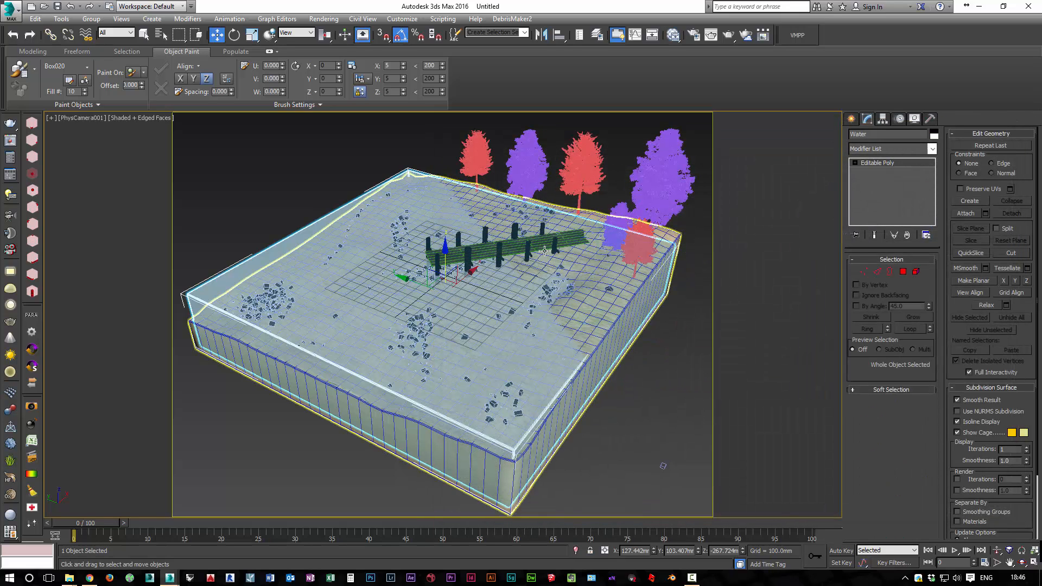
Test-render the PhysCamera001 view to check the grass texture, stop the render early and close the frame buffer
{"action": "key", "text": "shift+q"}
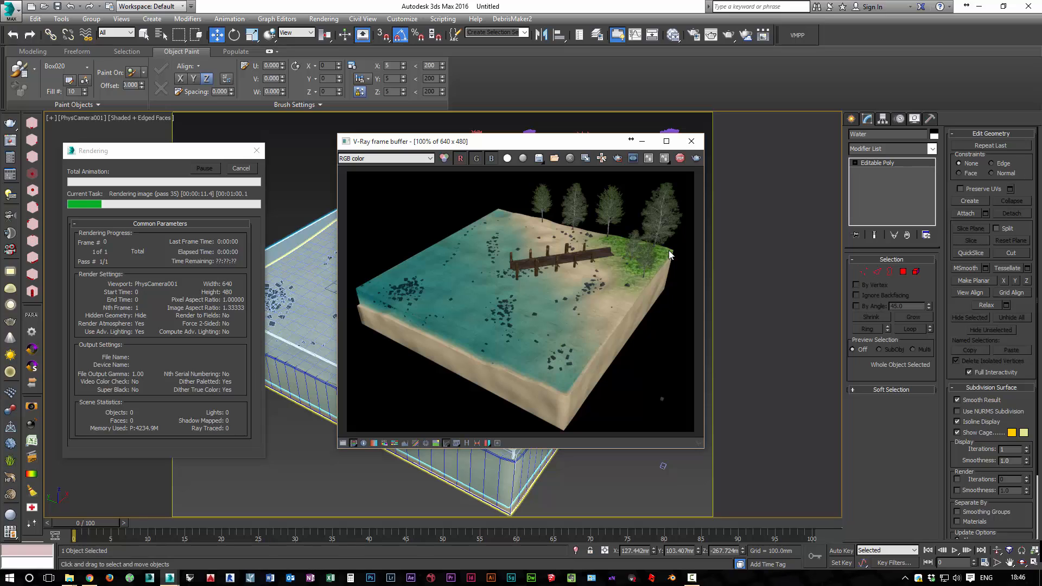
{"action": "left_click", "coordinate": [241, 169]}
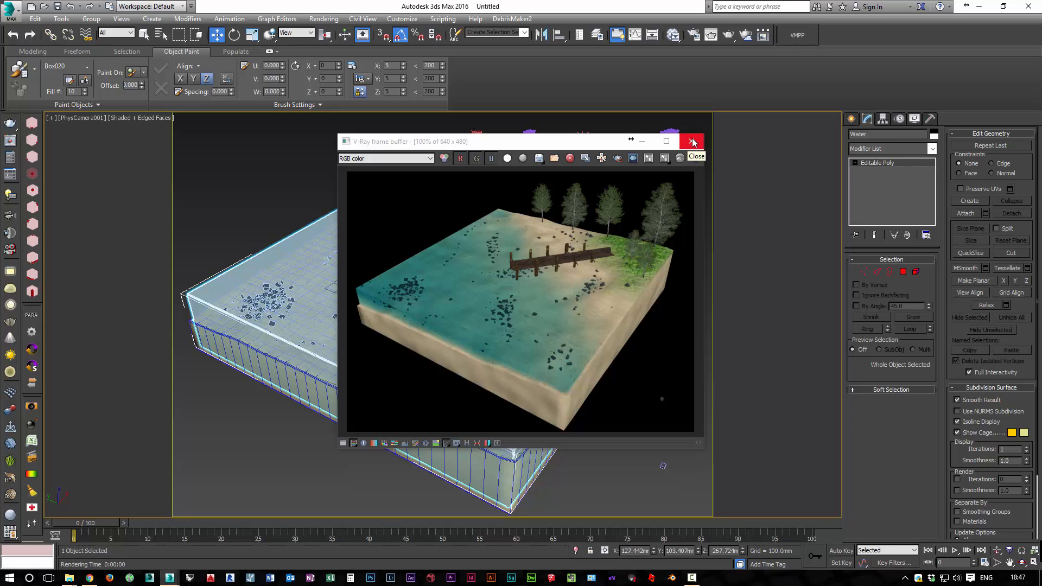
{"action": "left_click", "coordinate": [693, 143]}
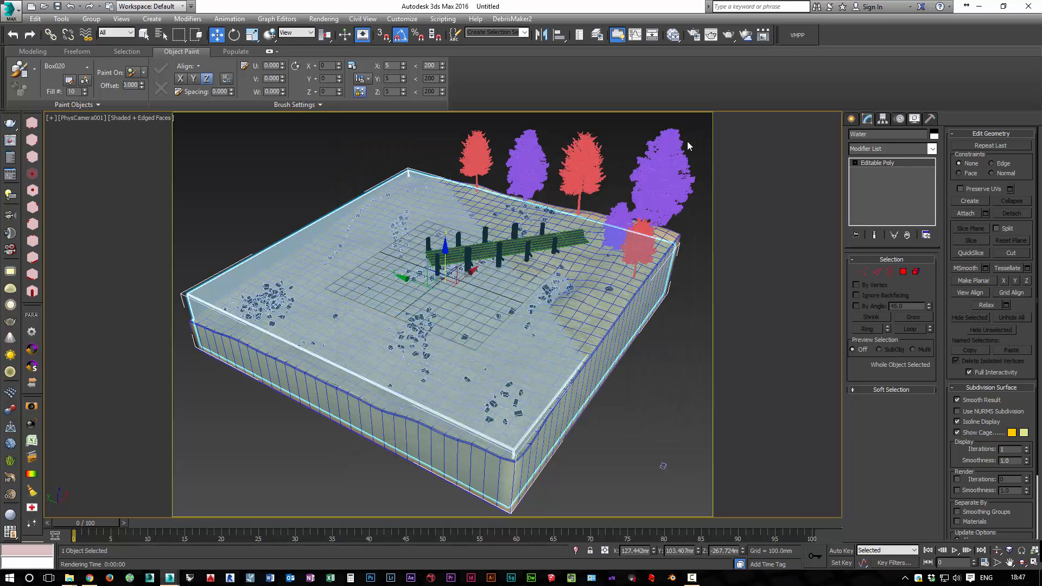
Reopen the material editor, enlarge the grass bitmap node's preview, and set its tiling to 10 by 10
{"action": "key", "text": "m"}
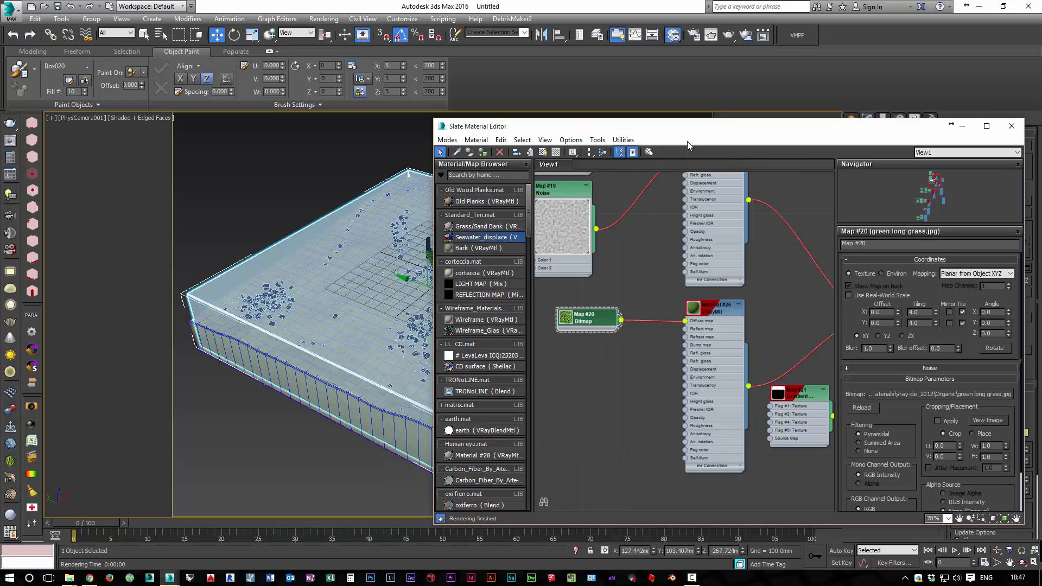
{"action": "key", "text": "z"}
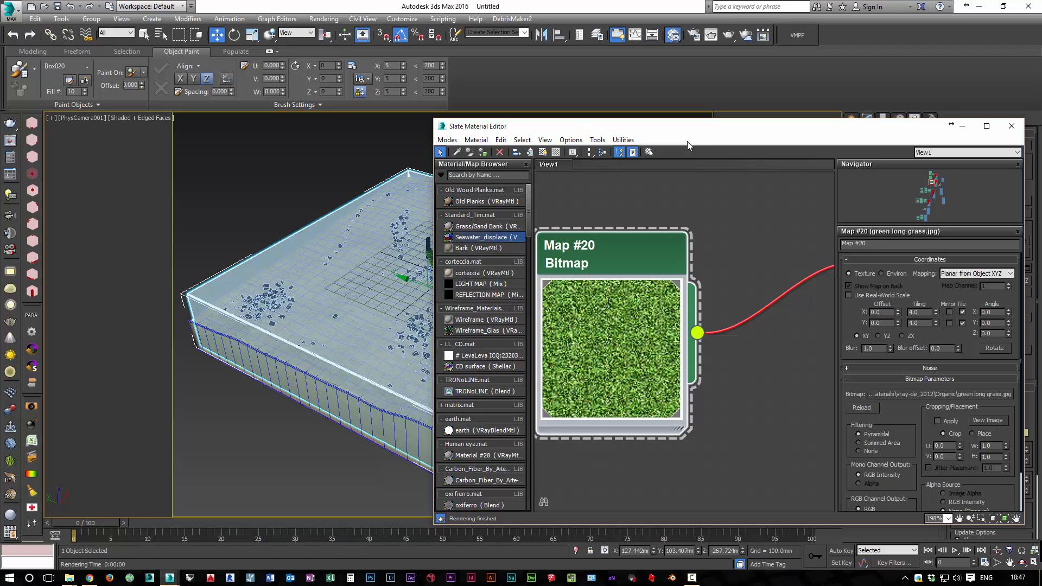
{"action": "left_click_drag", "start_coordinate": [919, 312], "coordinate": [908, 312]}
{"action": "type", "text": "10"}
{"action": "key", "text": "Tab"}
{"action": "type", "text": "10"}
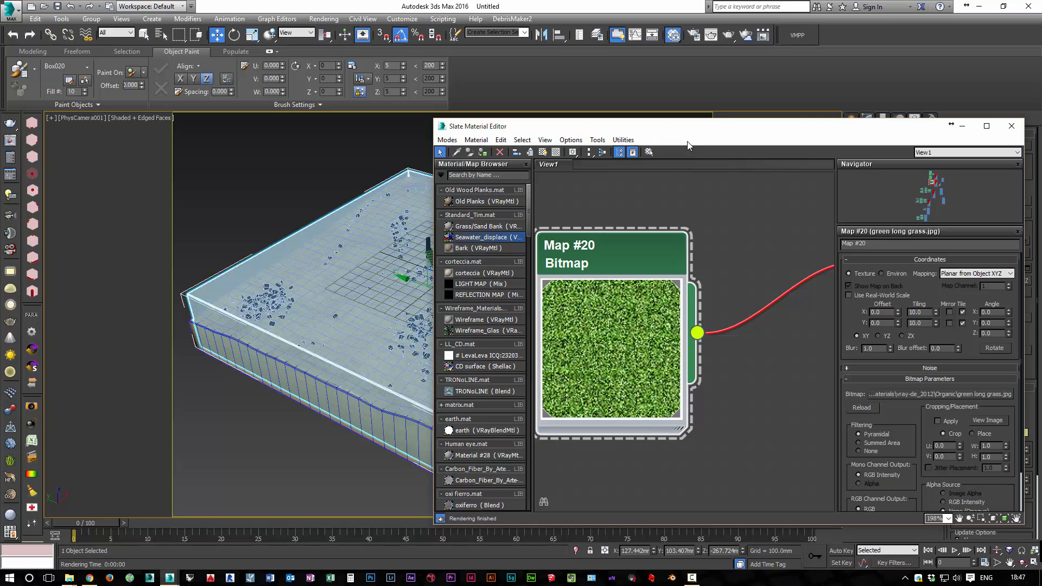
{"action": "key", "text": "Return"}
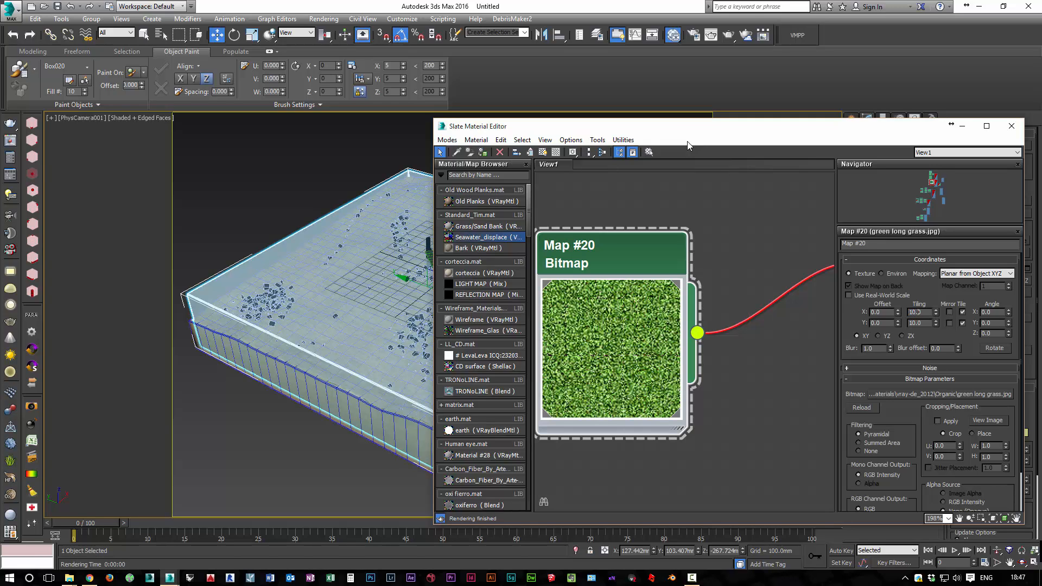
Try a tiling of 1 by 1 on the grass bitmap to compare the texture scale
{"action": "double_click", "coordinate": [919, 312]}
{"action": "type", "text": "1"}
{"action": "key", "text": "Tab"}
{"action": "type", "text": "1"}
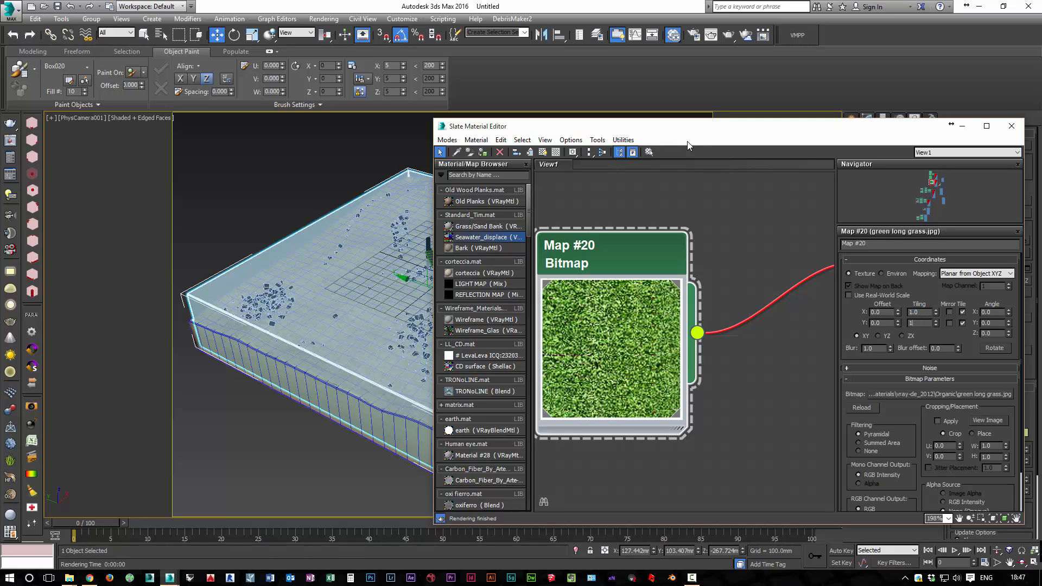
{"action": "key", "text": "Return"}
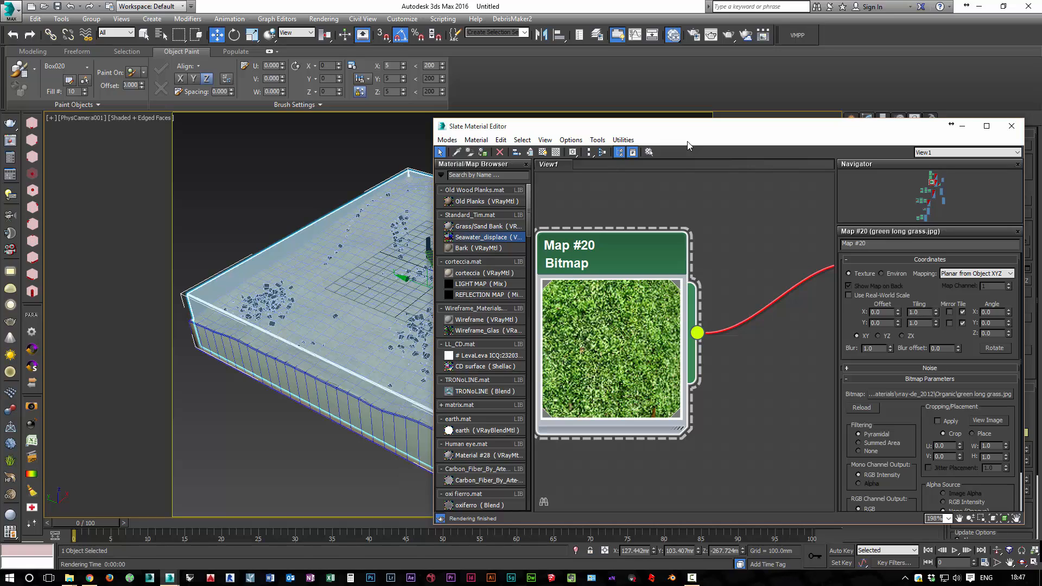
Return the grass bitmap's tiling to 10 in both directions
{"action": "double_click", "coordinate": [914, 312]}
{"action": "type", "text": "10"}
{"action": "key", "text": "Tab"}
{"action": "type", "text": "10"}
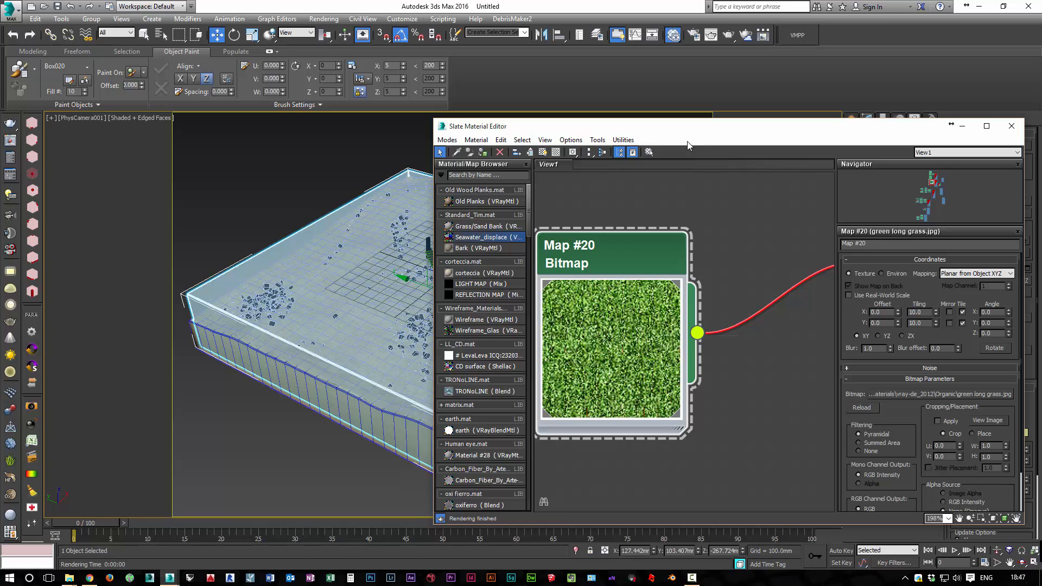
{"action": "key", "text": "Return"}
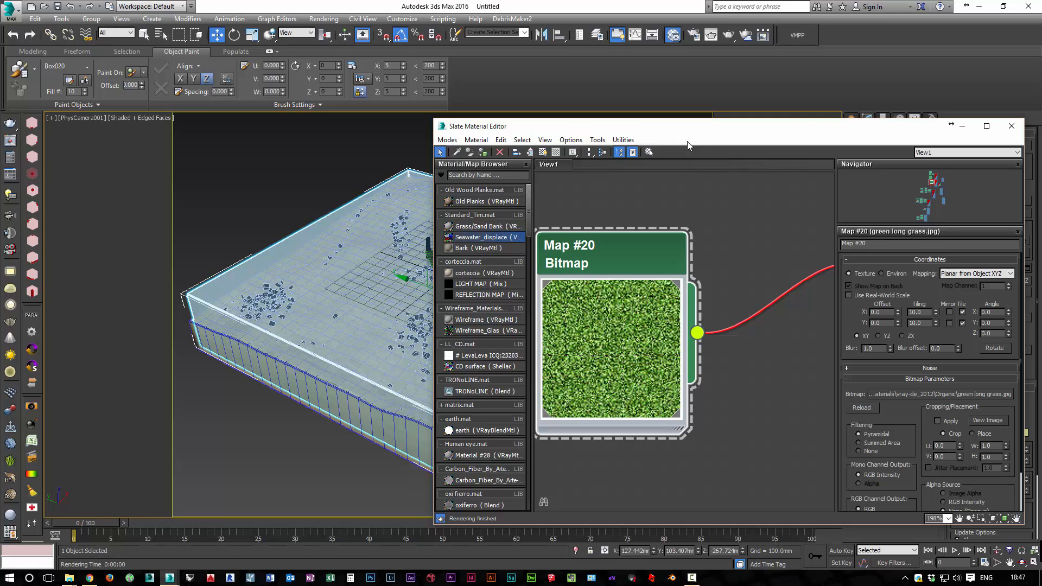
Close the material editor and render the scene through PhysCamera001 to check the retiled grass
{"action": "scroll", "coordinate": [623, 325], "scroll_direction": "down", "scroll_amount": 1}
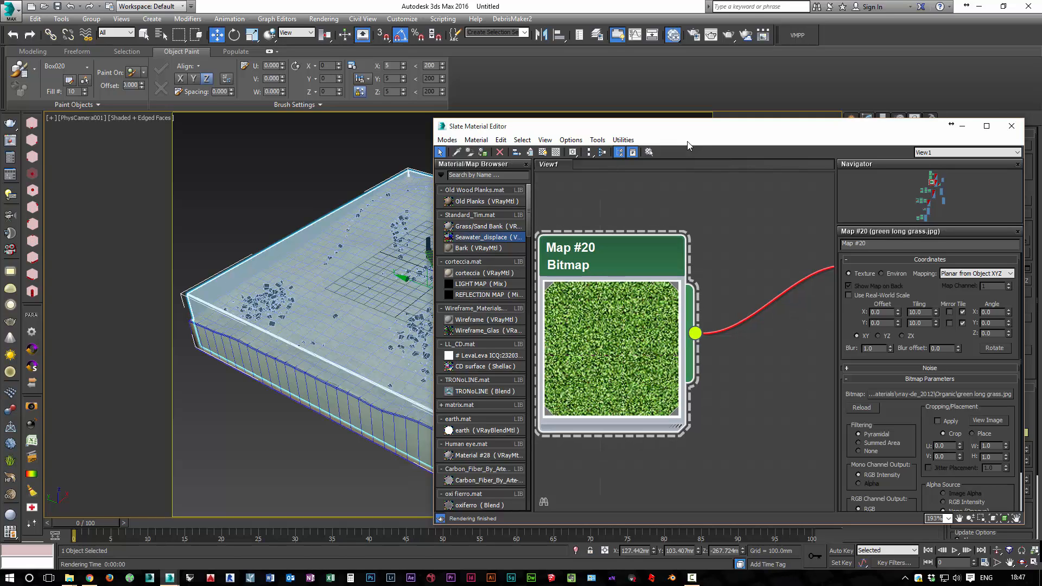
{"action": "scroll", "coordinate": [689, 145], "scroll_direction": "down", "scroll_amount": 10}
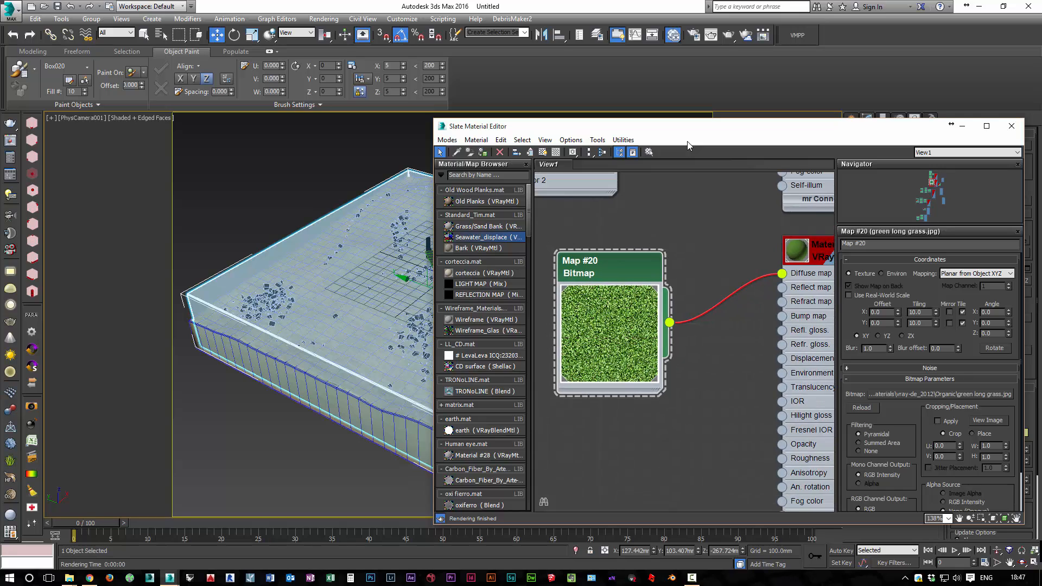
{"action": "key", "text": "m"}
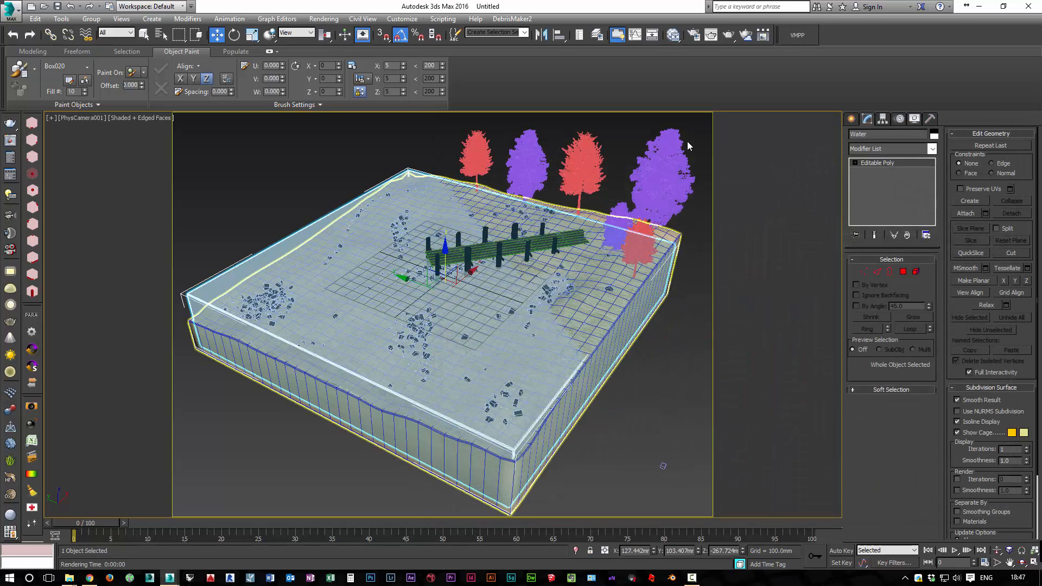
{"action": "key", "text": "shift+q"}
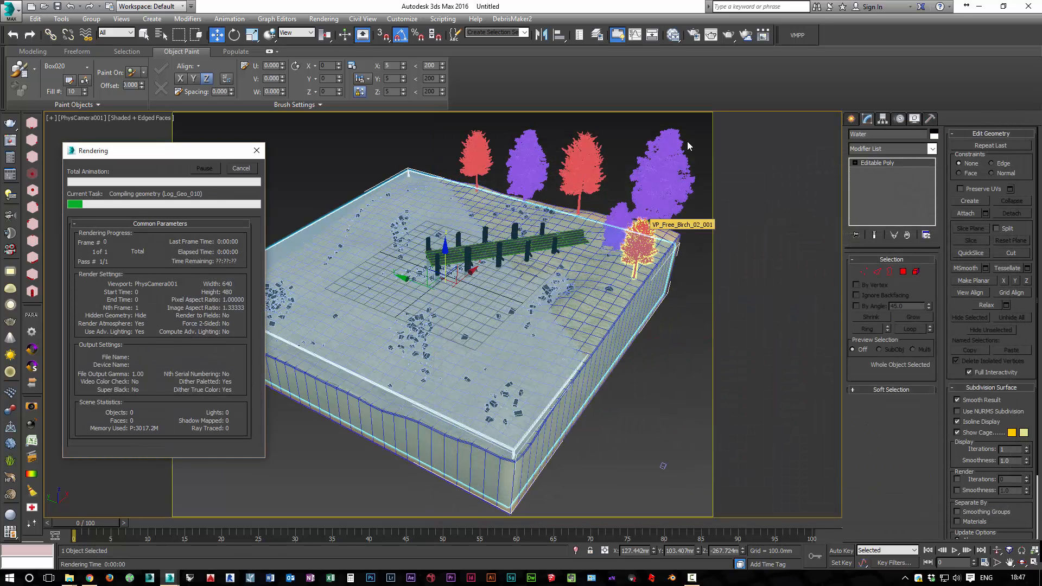